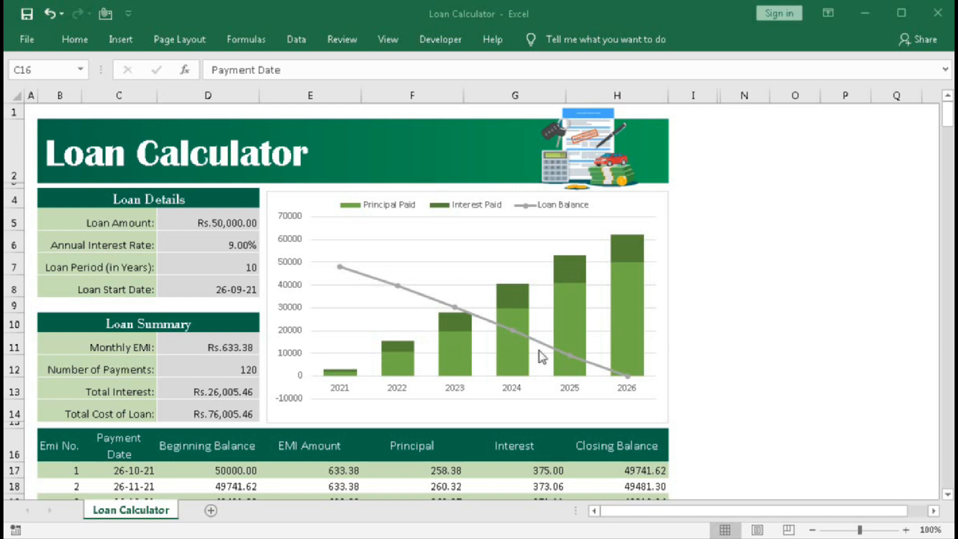
Examine the repayment schedule down to its last payment and the first-row formulas for EMI number, principal, interest and closing balance.
scroll(737, 336, down, 5)
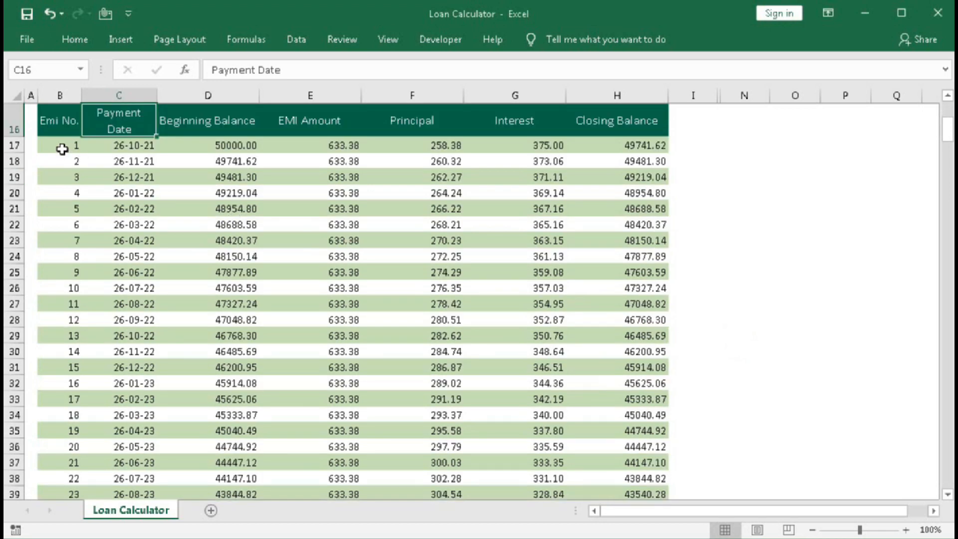
click(62, 148)
scroll(75, 271, down, 20)
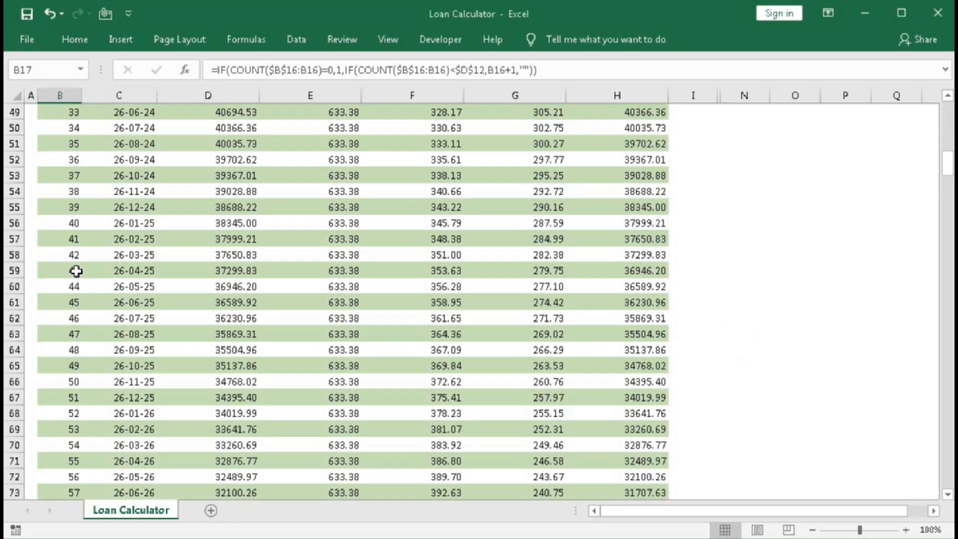
scroll(76, 271, down, 9)
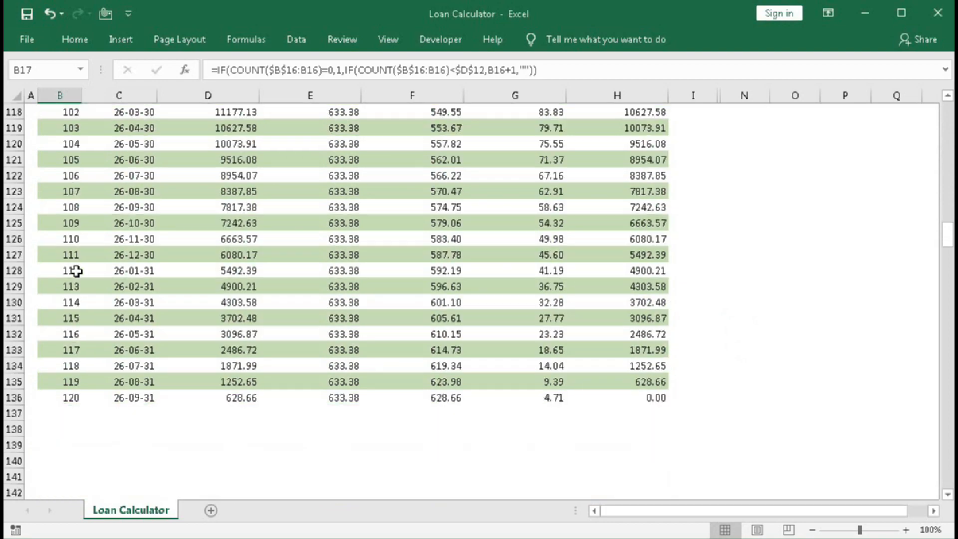
scroll(252, 321, up, 20)
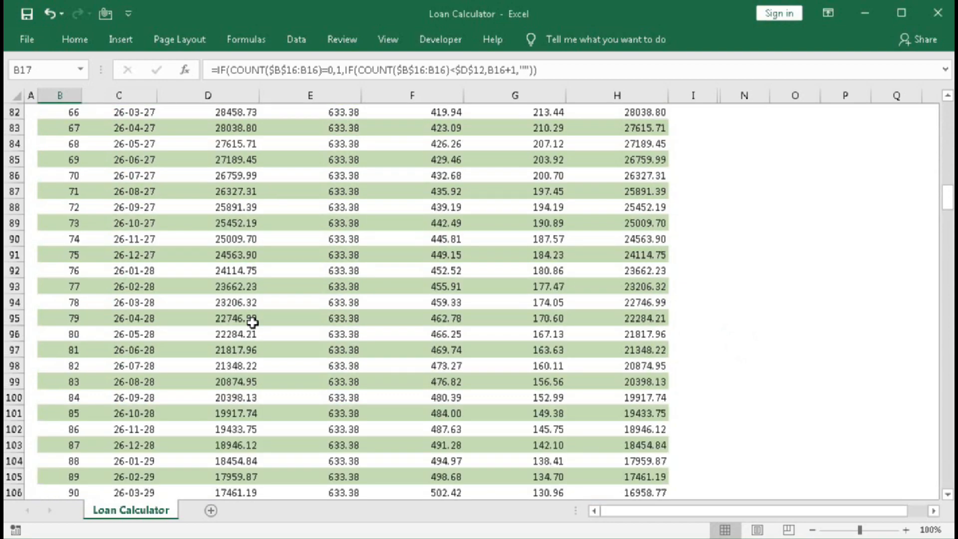
scroll(252, 322, up, 17)
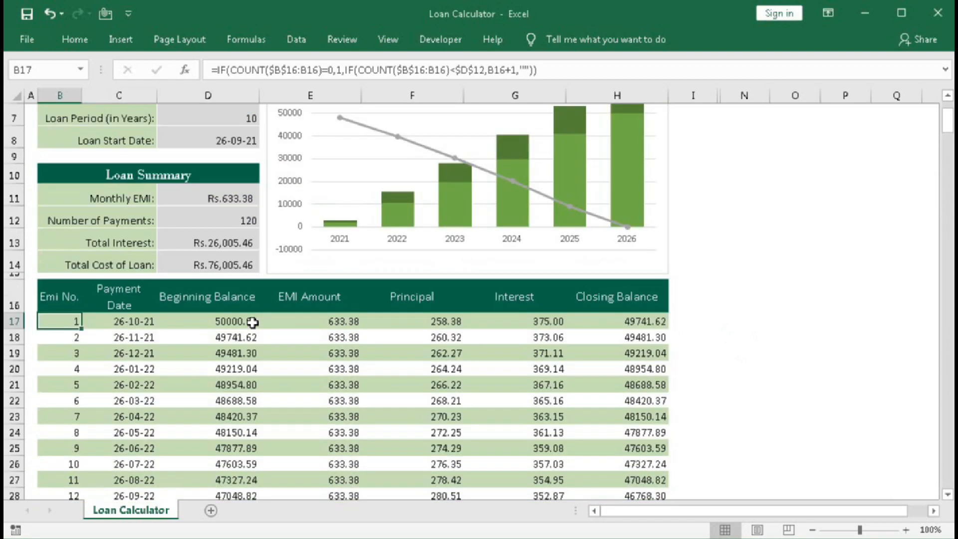
scroll(252, 322, down, 5)
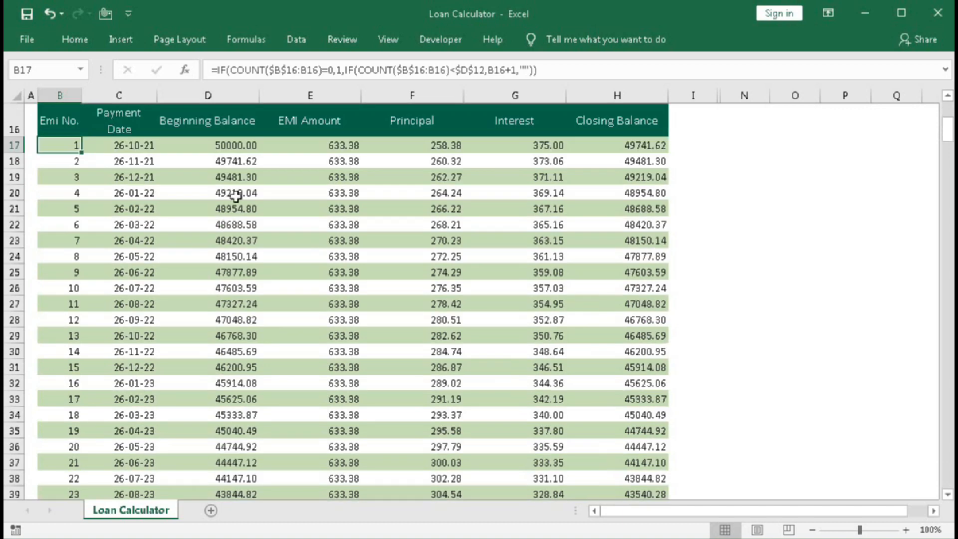
click(424, 149)
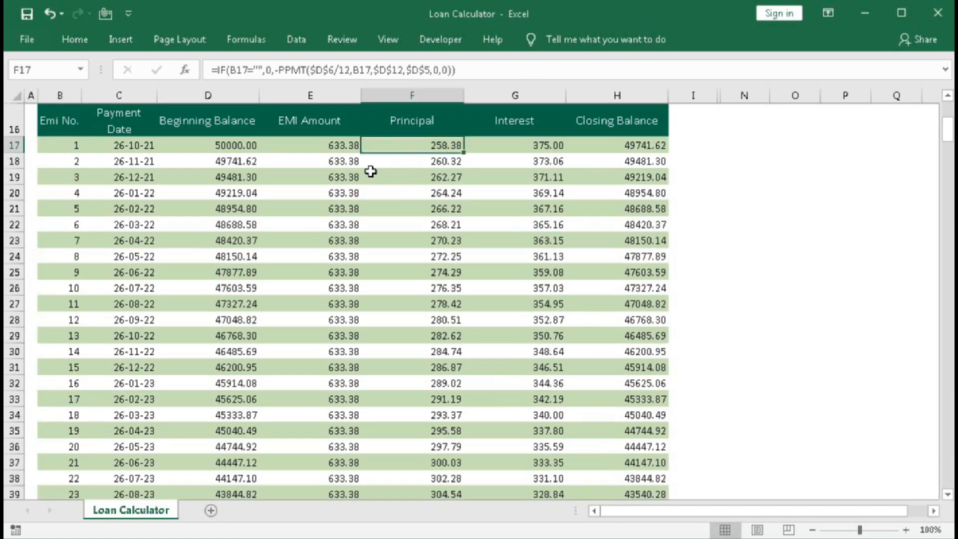
click(537, 144)
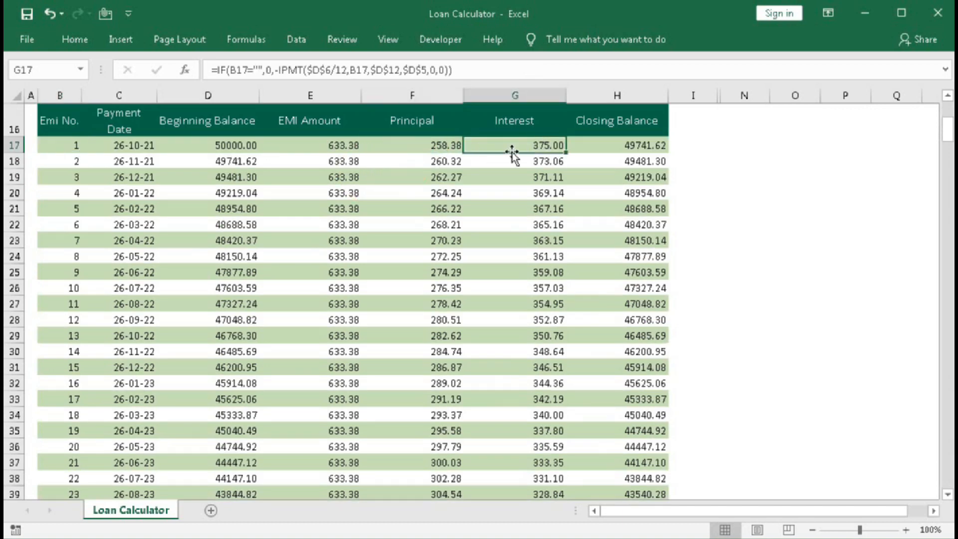
click(620, 145)
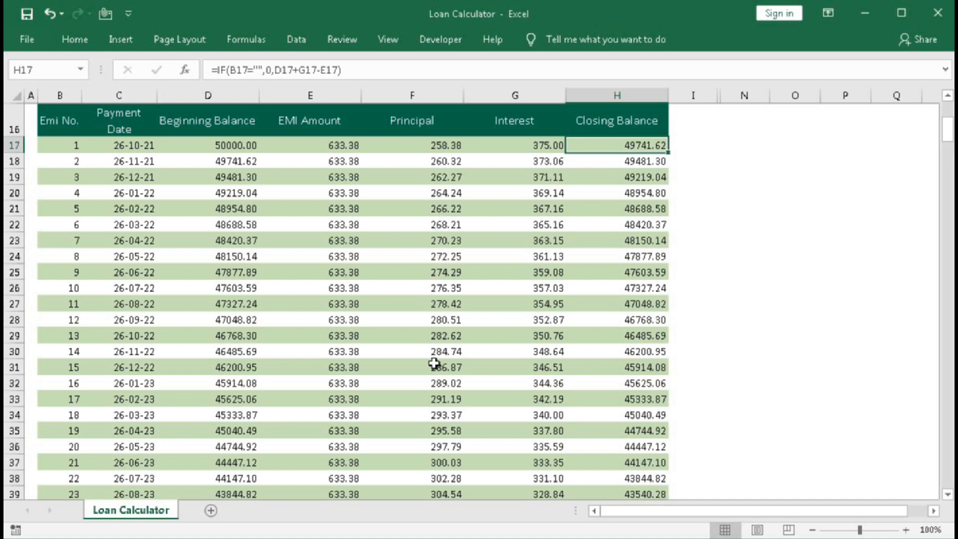
Set the loan amount to 100000, the annual interest rate to 8.5% and the loan period to 5 years.
scroll(434, 363, up, 4)
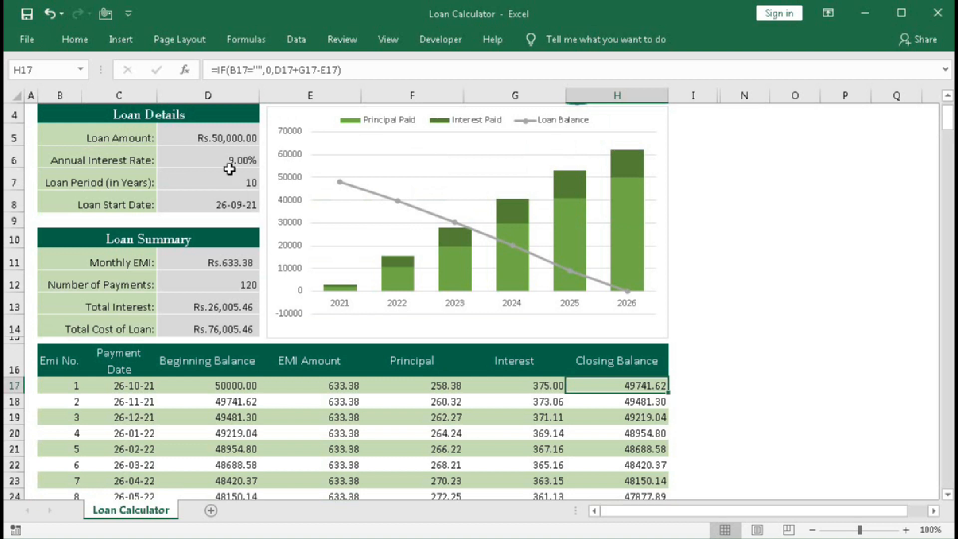
click(215, 141)
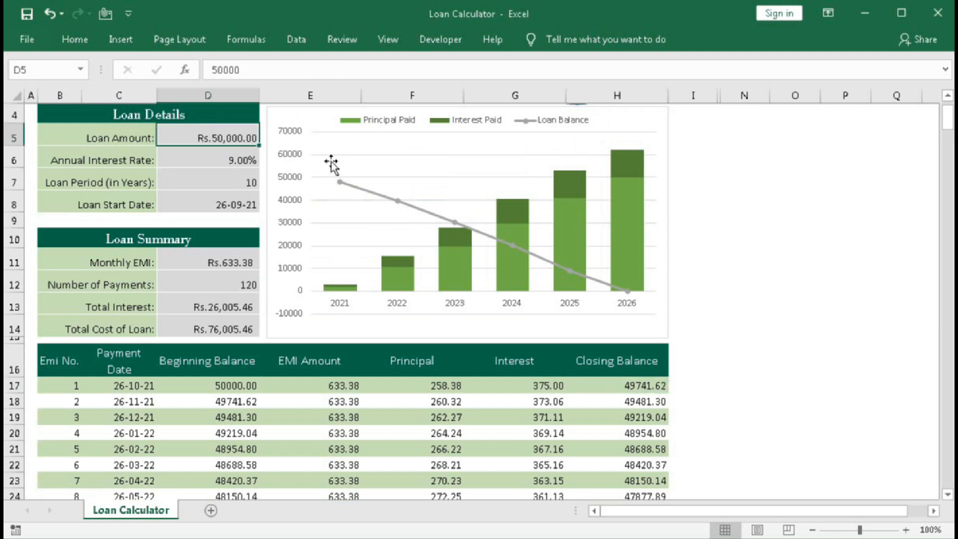
text(100000)
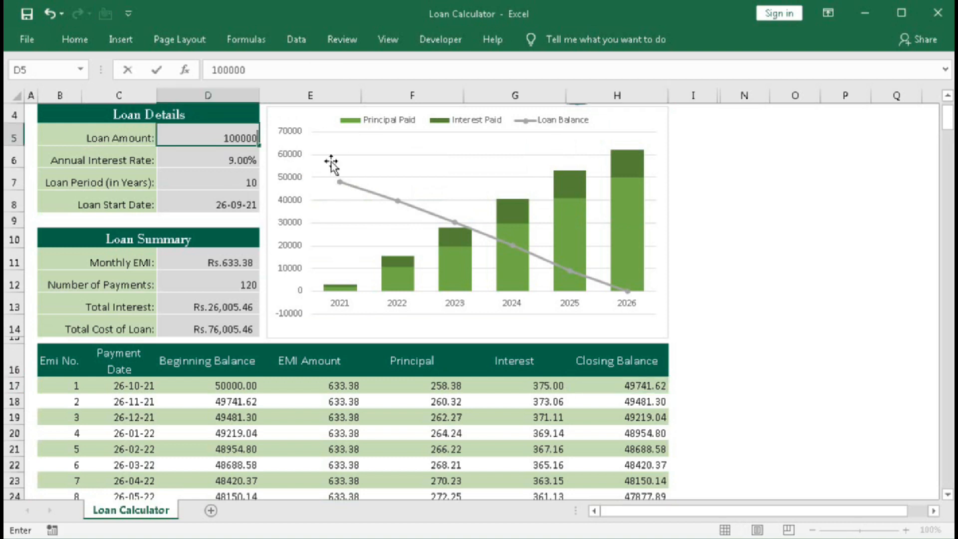
key(Return)
text(8.5)
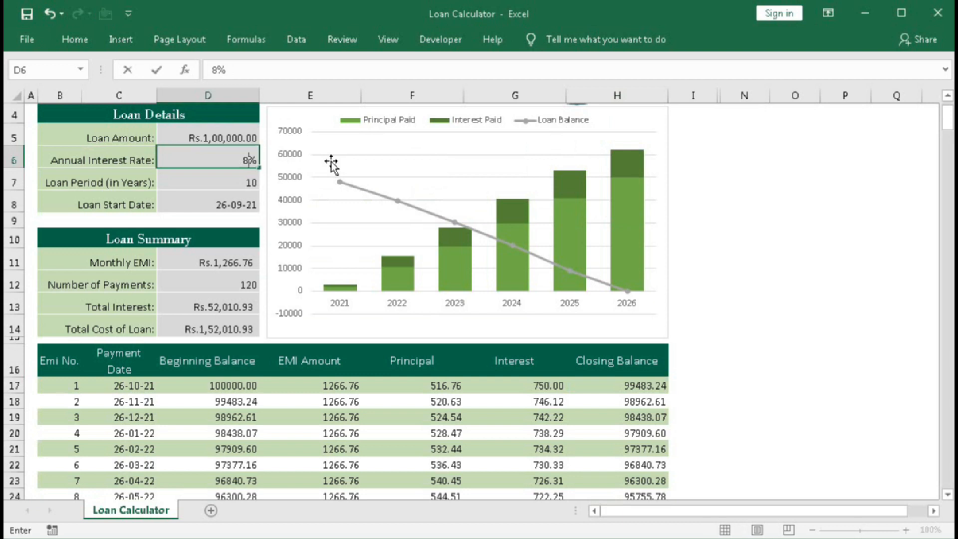
key(Return)
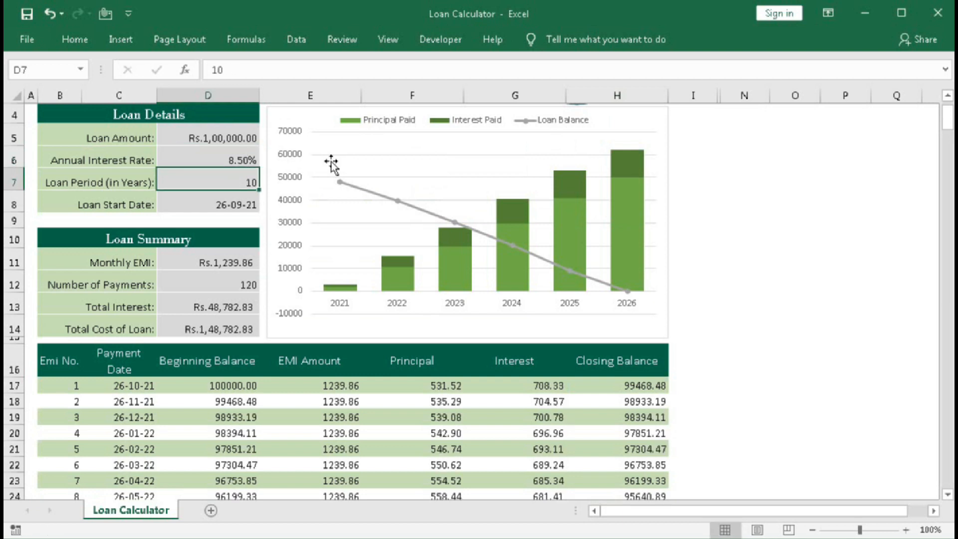
text(5)
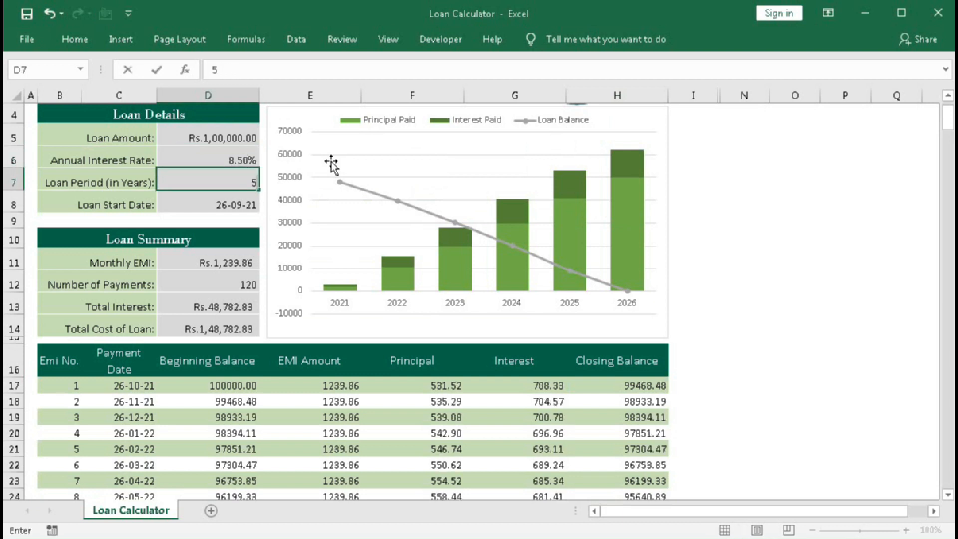
key(Return)
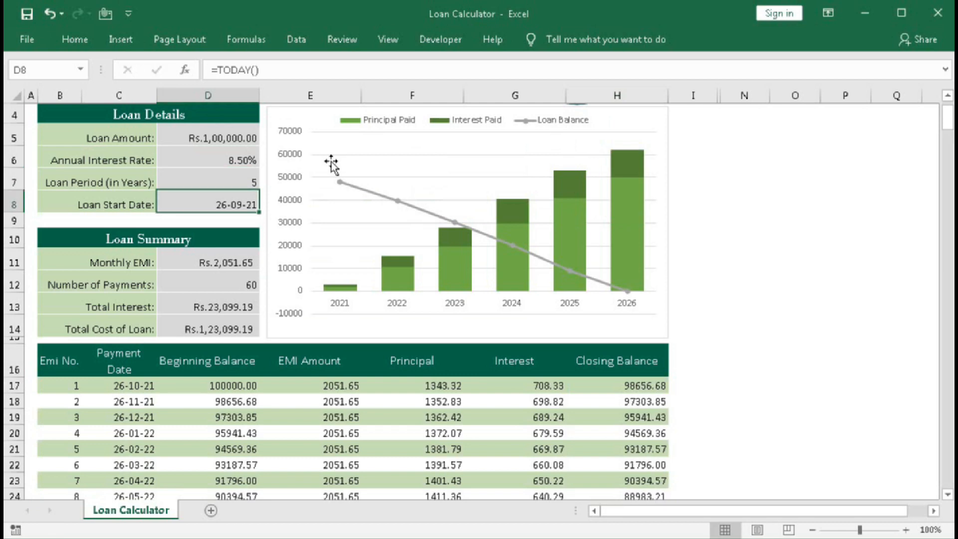
Examine the number-of-payments formula, the end of the recalculated schedule and the first payment's principal and interest cells.
click(218, 287)
scroll(232, 395, down, 20)
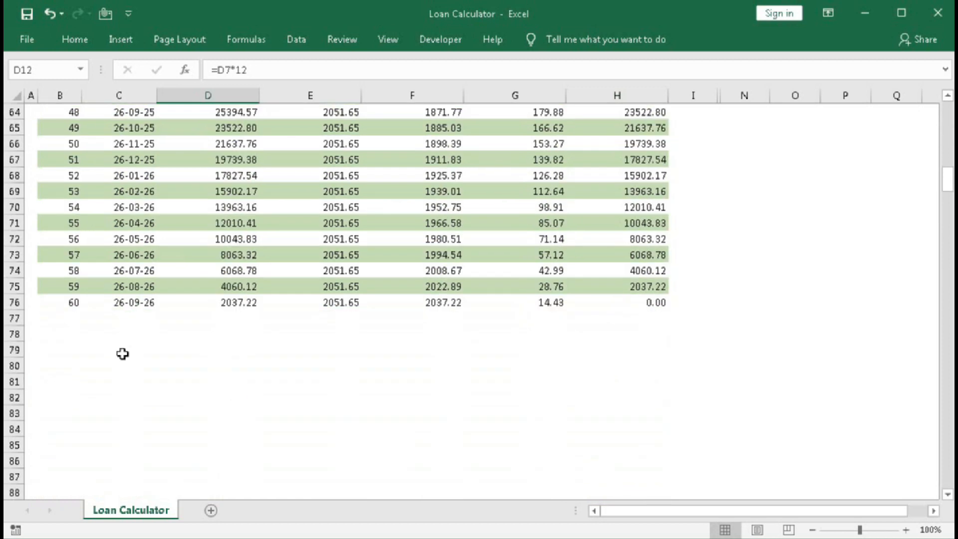
scroll(306, 343, up, 18)
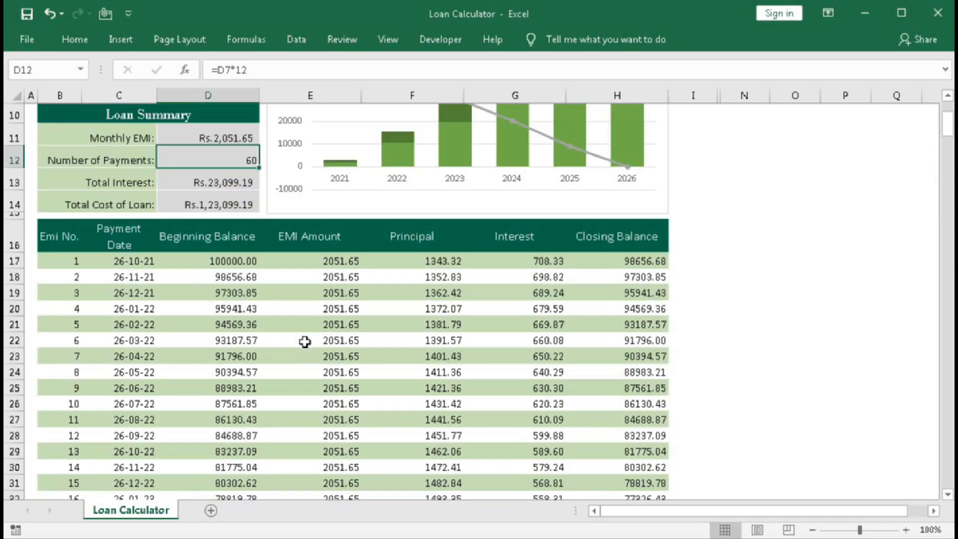
scroll(304, 342, up, 3)
scroll(305, 341, down, 1)
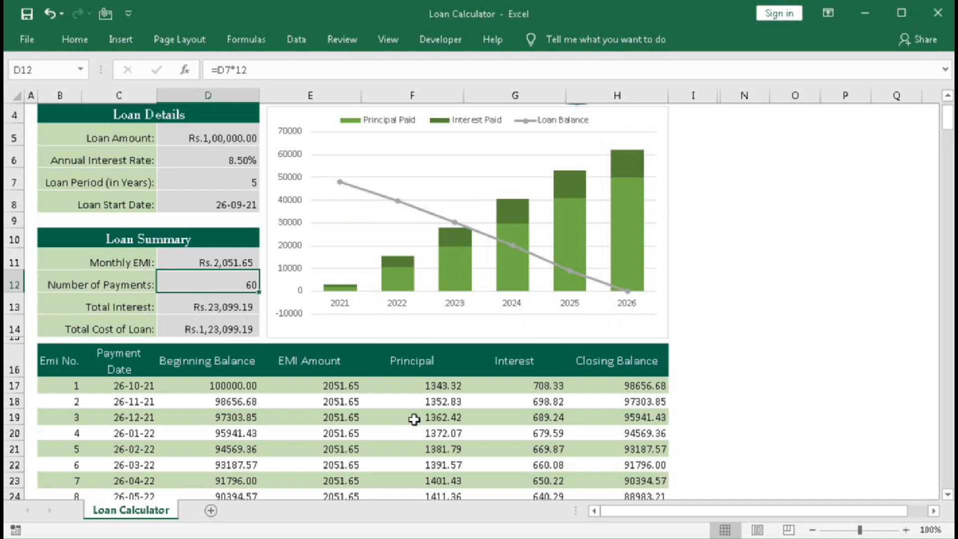
click(423, 387)
click(538, 390)
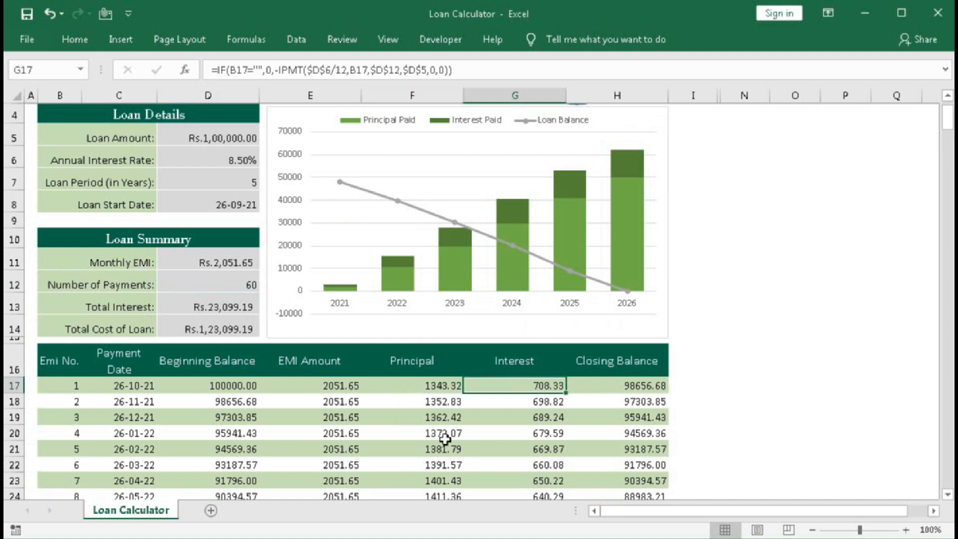
Refresh the PivotChart of principal paid, interest paid and loan balance with the current loan data.
scroll(444, 438, up, 1)
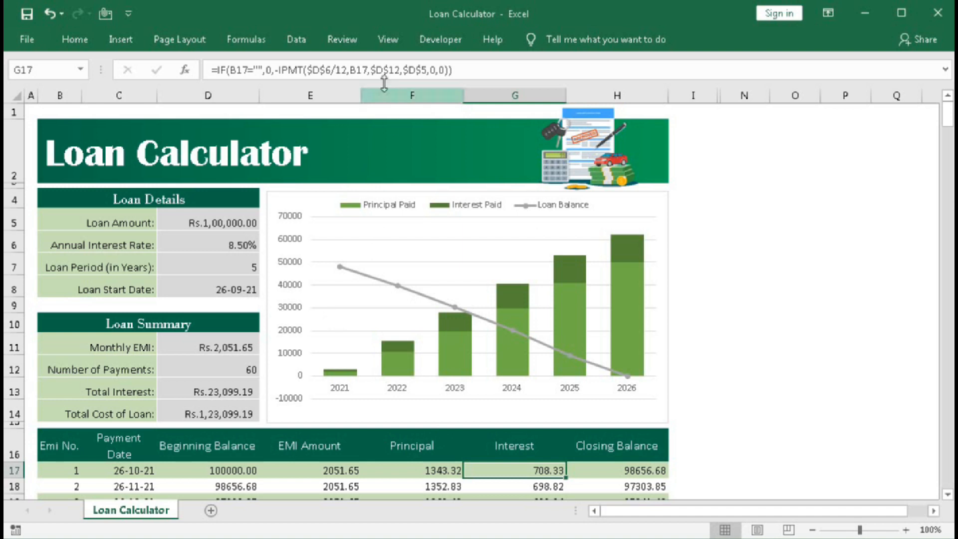
click(449, 222)
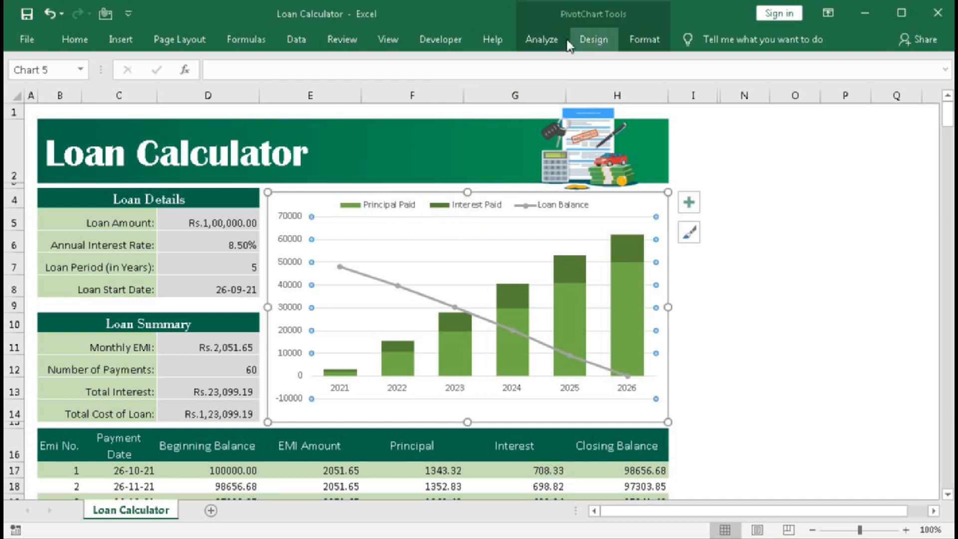
click(541, 40)
click(492, 68)
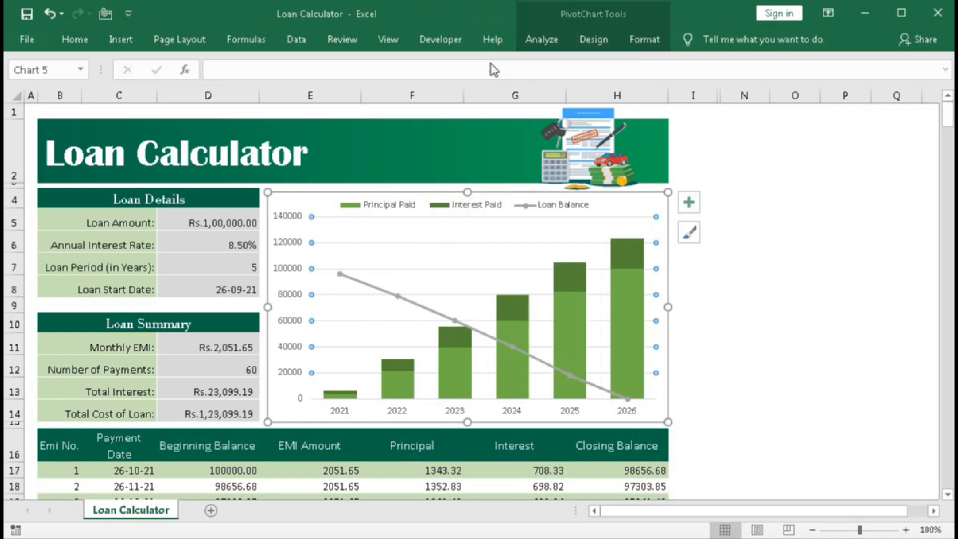
click(795, 309)
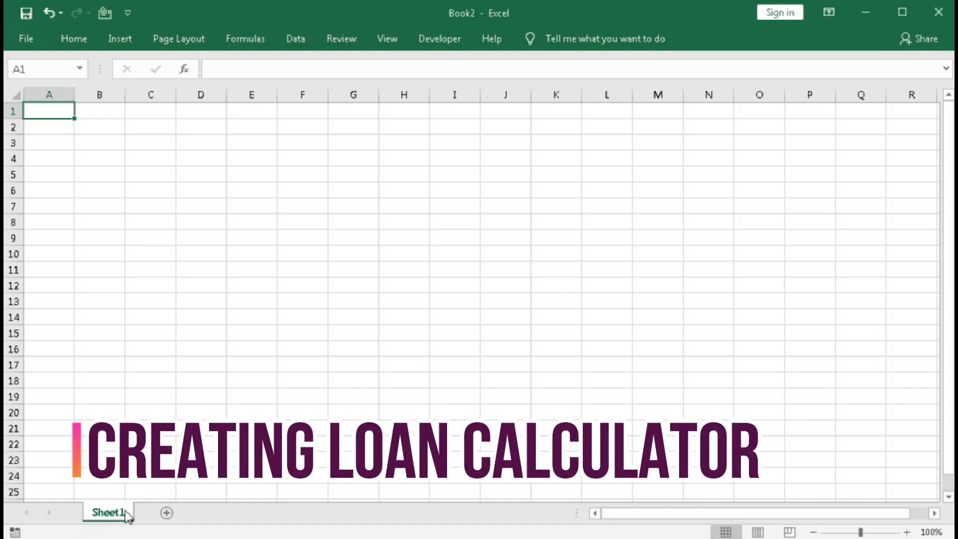
Rename Sheet1 of the blank workbook as "Loan Calculator".
double_click(109, 513)
text(Lo)
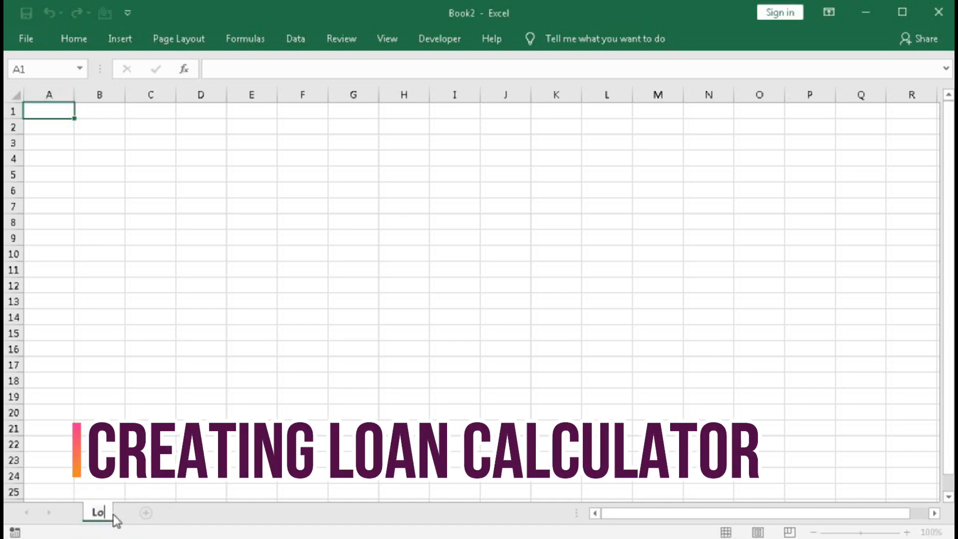
text(an Calcu)
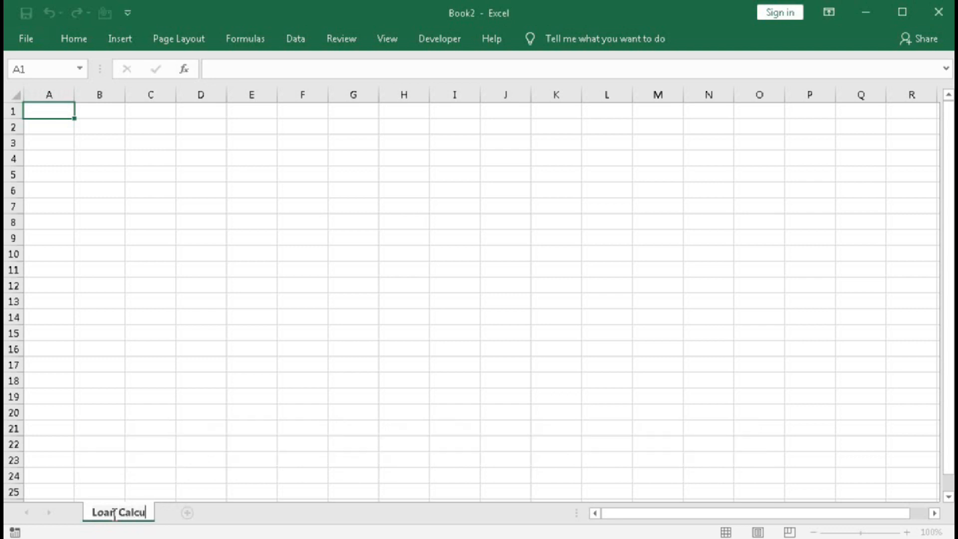
text(lator)
key(Return)
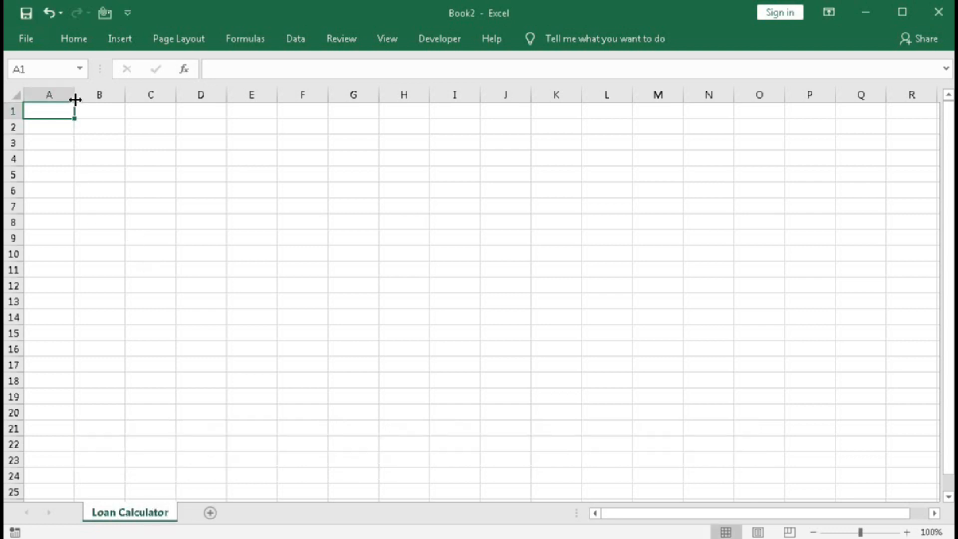
Shrink column A and row 1 into slim margins, and merge and center cells B2:H2.
drag(75, 99, 11, 115)
click(182, 255)
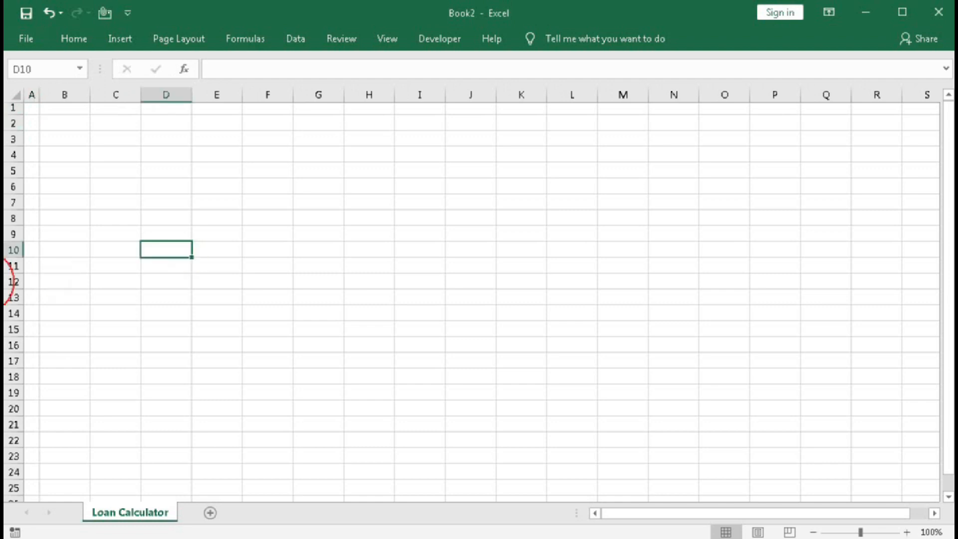
drag(68, 120, 355, 118)
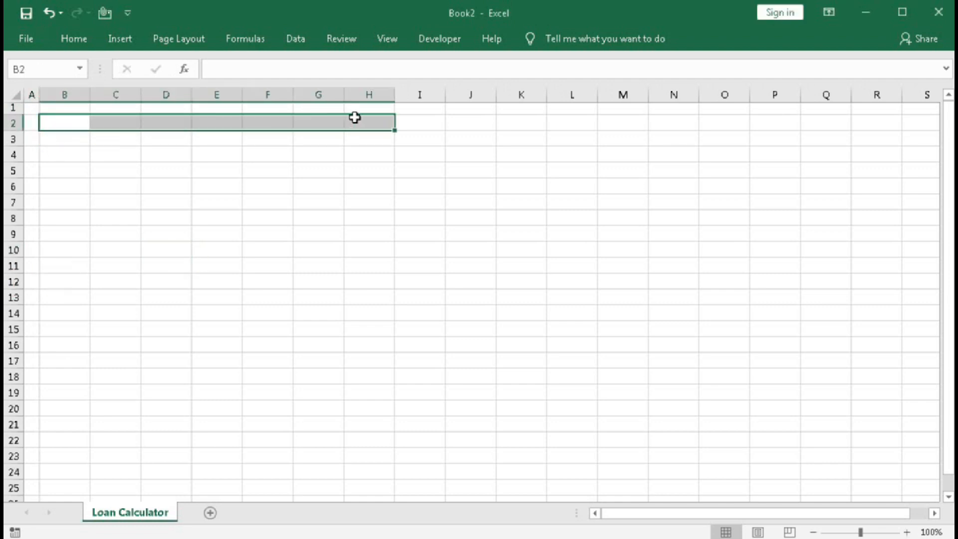
click(74, 38)
click(375, 93)
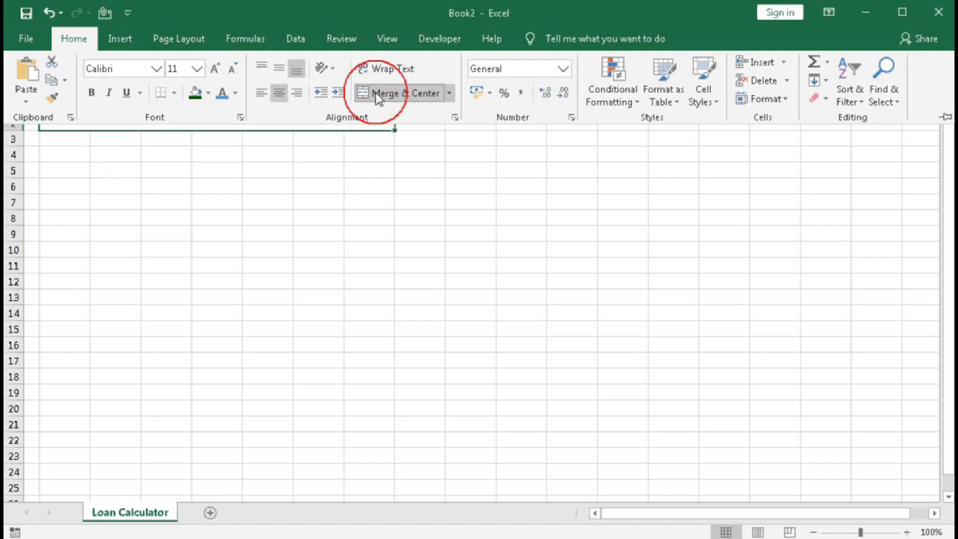
Enter the title "Loan Calculator" in the merged cell B2:H2.
click(169, 127)
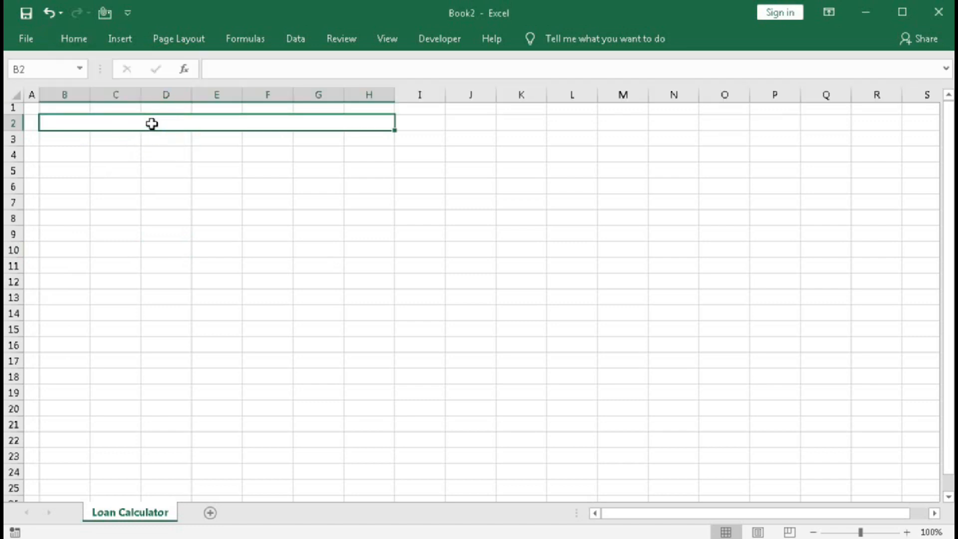
text(Loan)
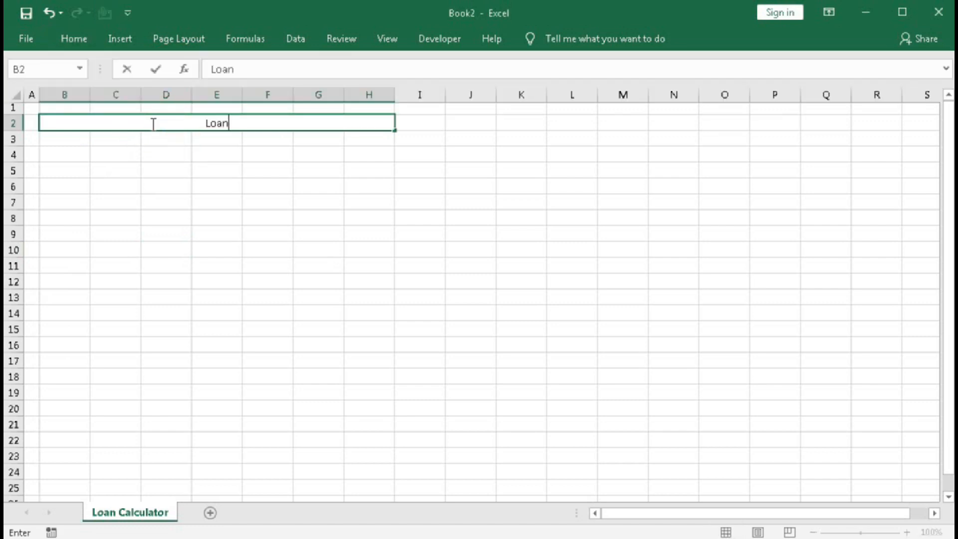
text( Calcu)
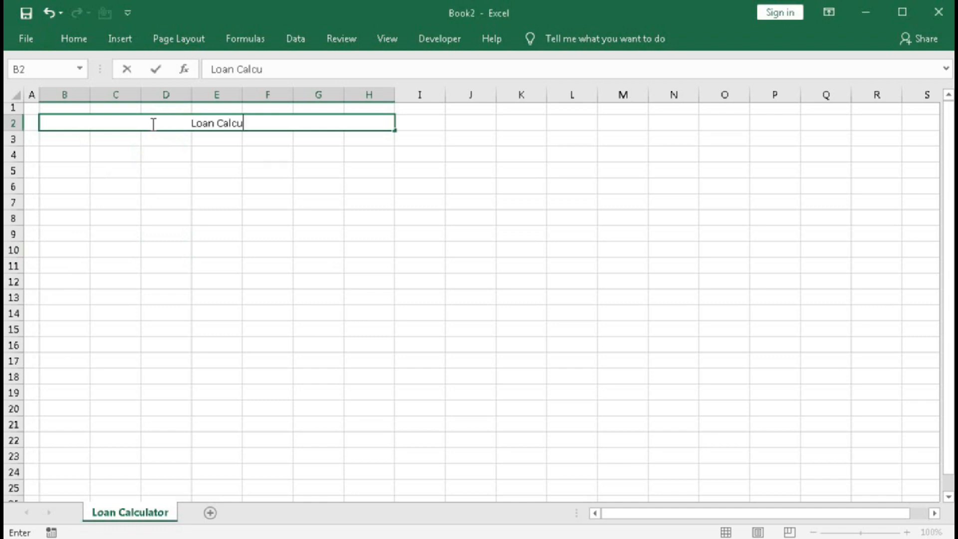
text(lator)
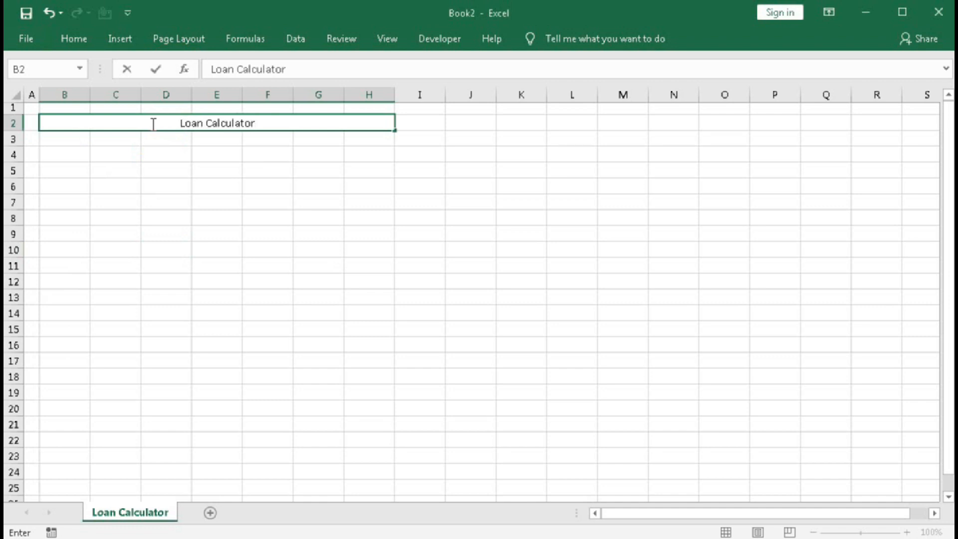
key(Return)
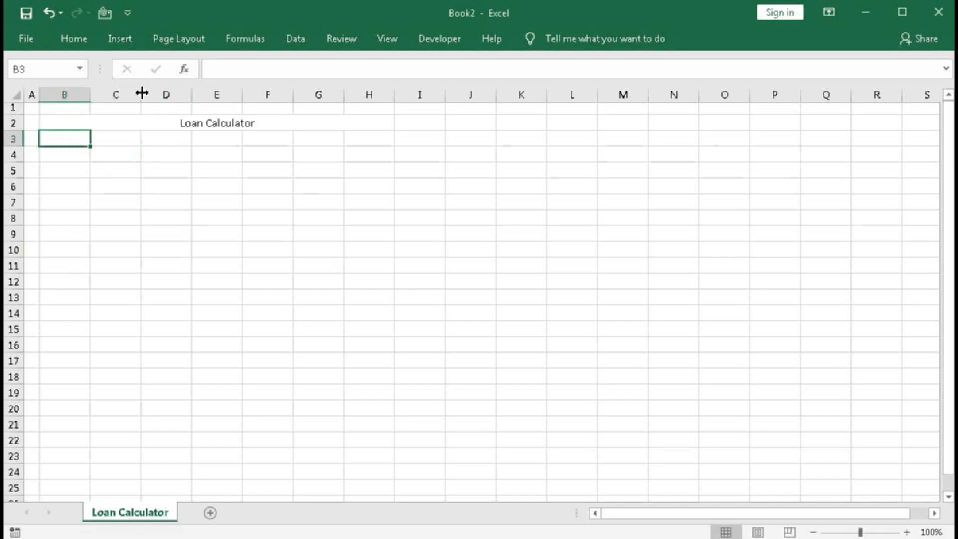
Left-align the "Loan Calculator" title in the merged cell B2:H2.
click(75, 38)
click(171, 201)
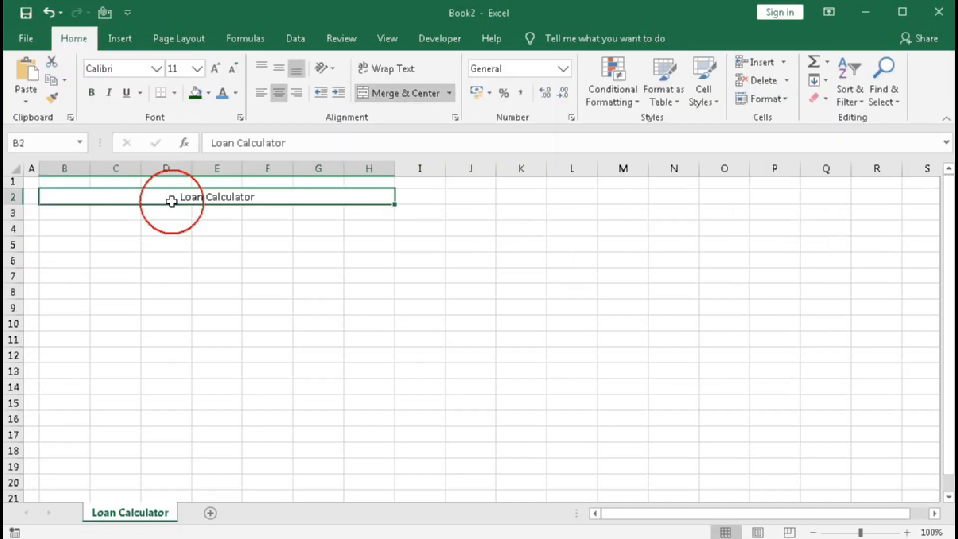
click(261, 95)
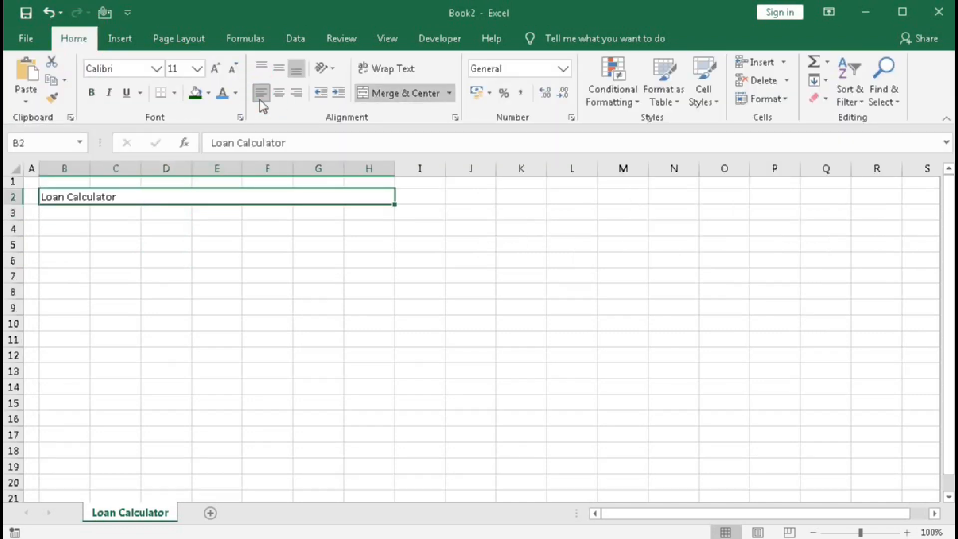
click(115, 244)
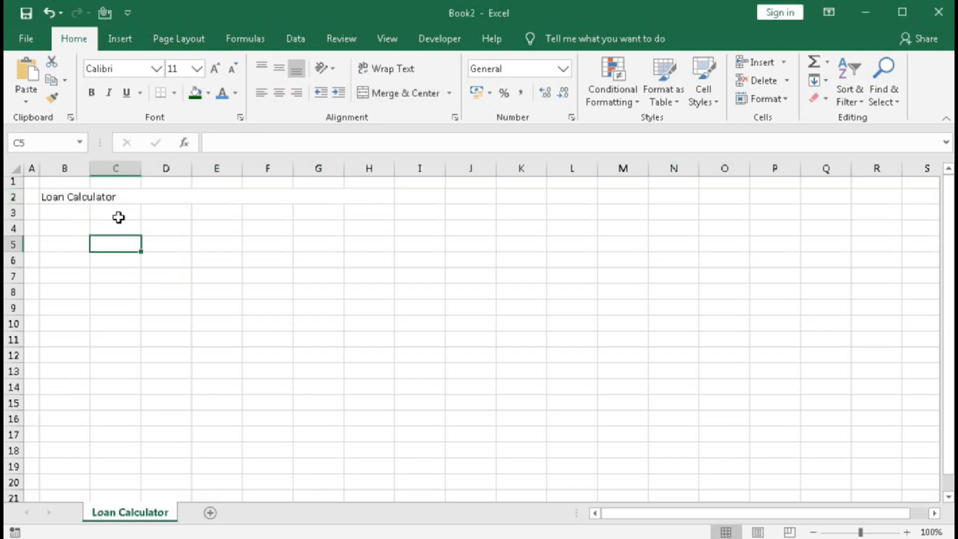
Set the height of row 2 to 60.
click(13, 196)
right_click(13, 197)
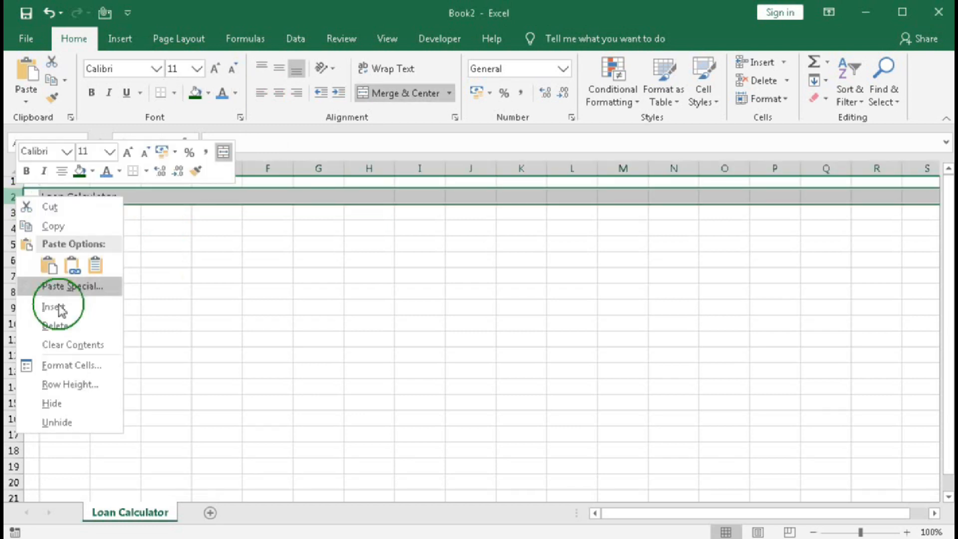
click(80, 386)
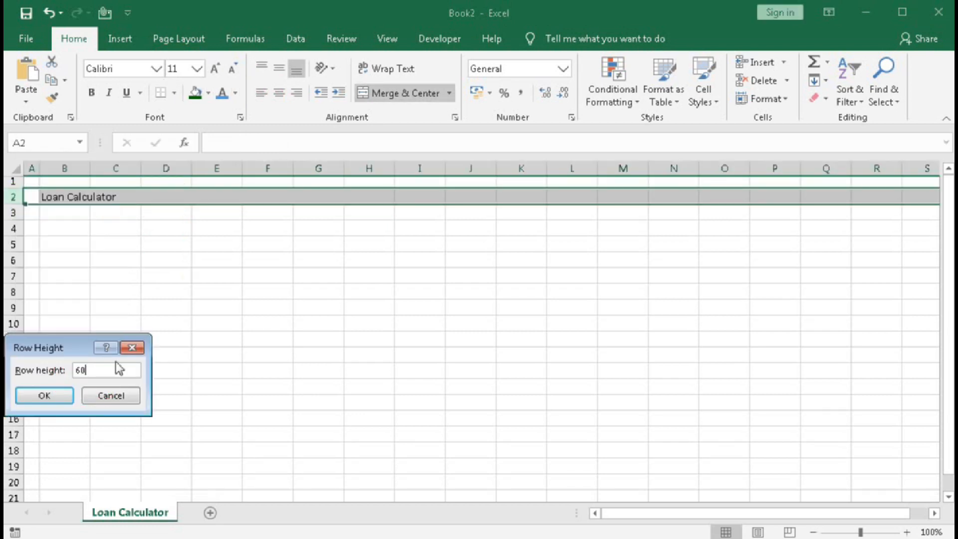
click(53, 401)
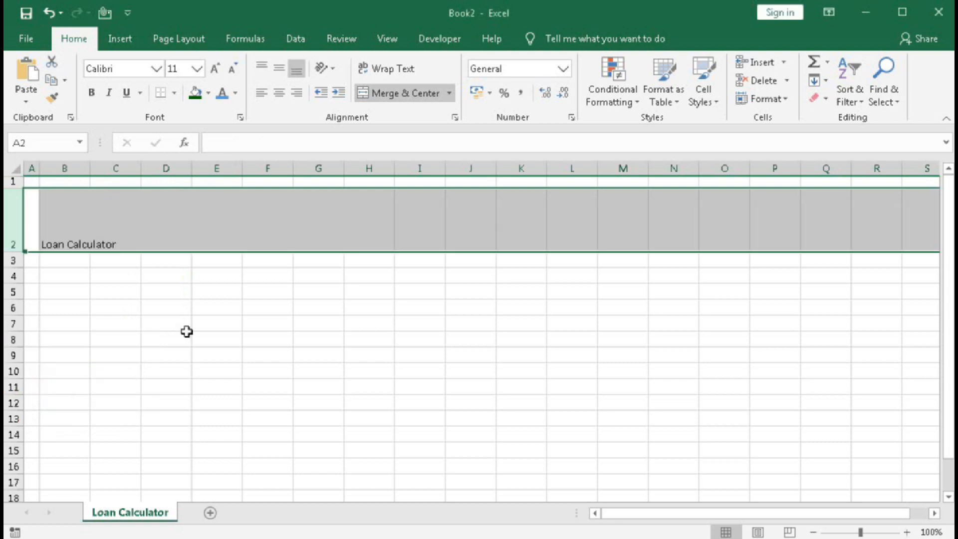
Fill the merged title cell B2:H2 with a dark green from the standard color palette.
click(139, 215)
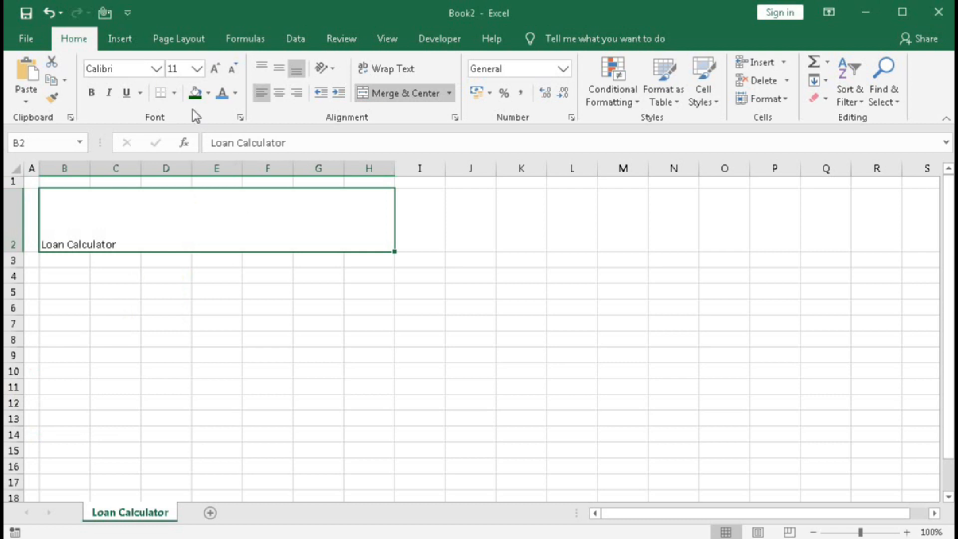
click(205, 90)
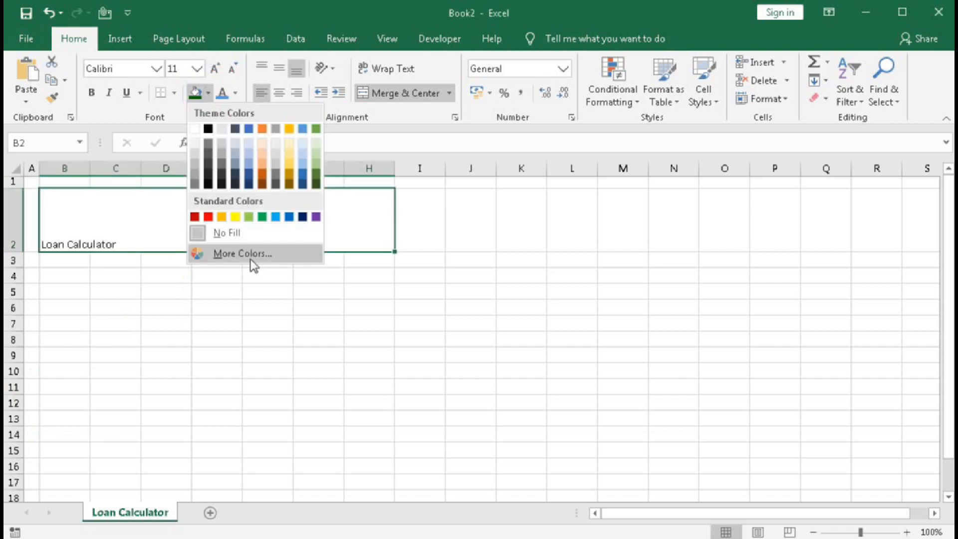
click(250, 259)
click(325, 350)
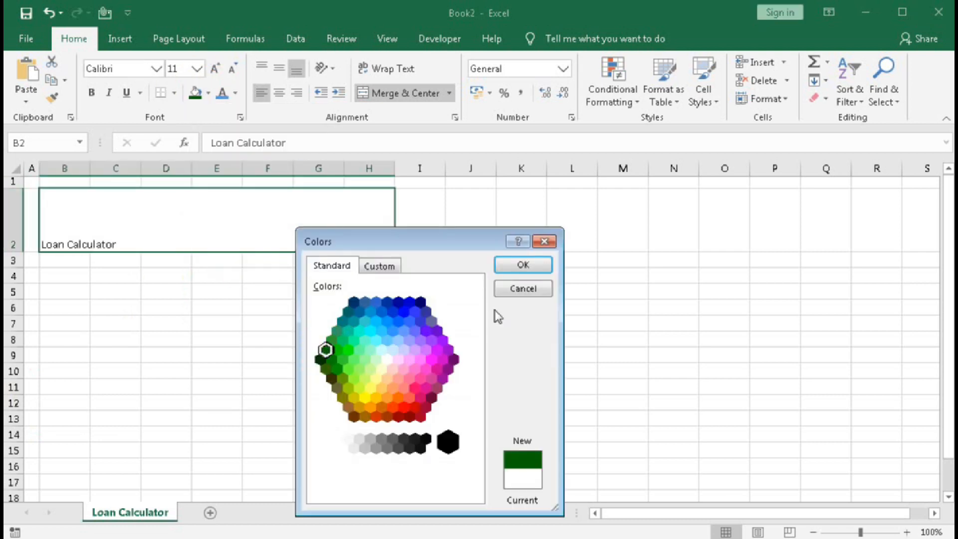
click(521, 272)
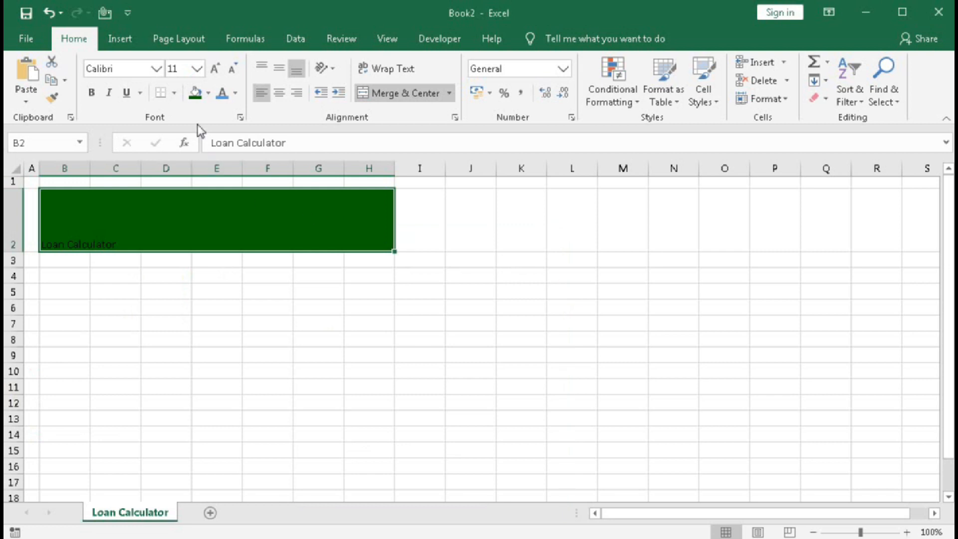
Change the font of the "Loan Calculator" title to Britannic Bold.
click(156, 69)
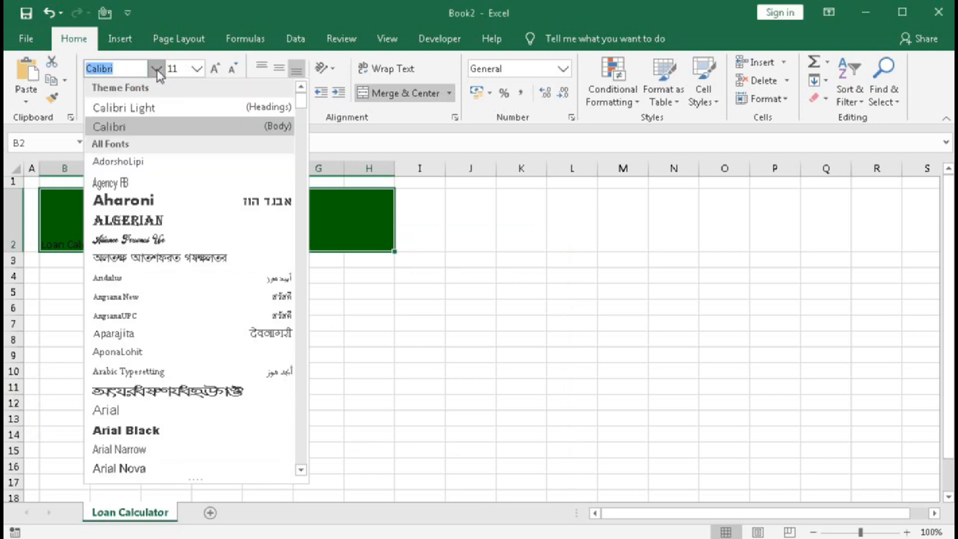
scroll(177, 244, down, 8)
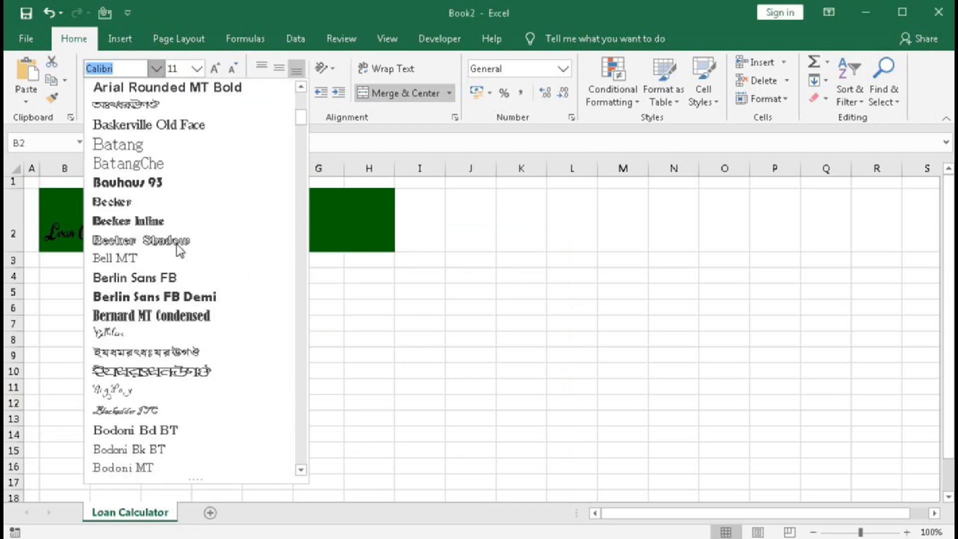
scroll(186, 383, down, 7)
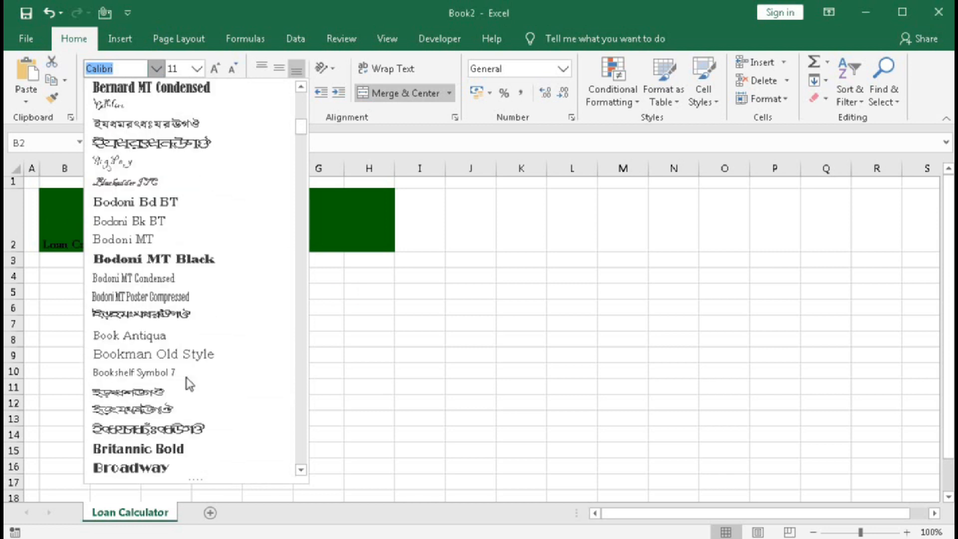
click(167, 276)
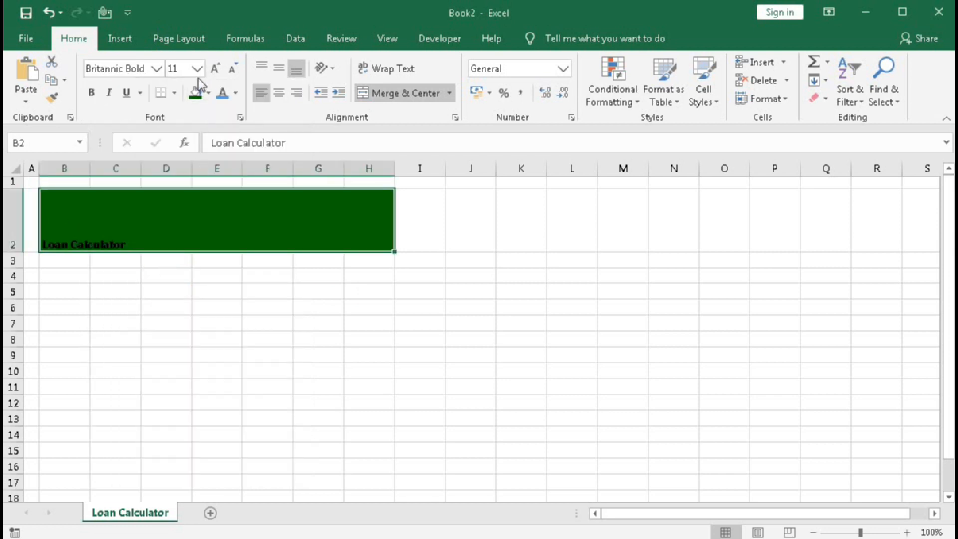
Enlarge the "Loan Calculator" title to font size 36 and align it vertically to the middle of its cell.
double_click(216, 70)
double_click(215, 69)
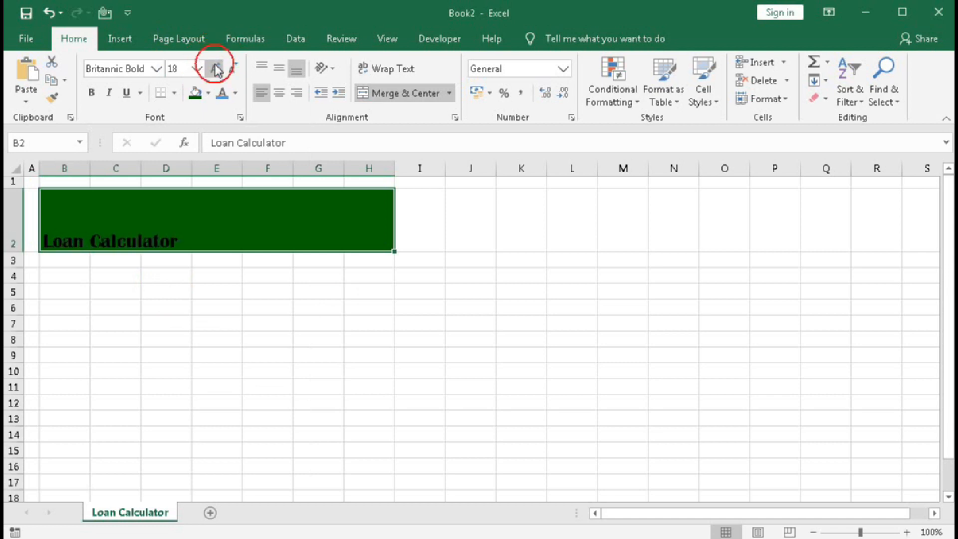
double_click(215, 69)
triple_click(215, 69)
double_click(215, 70)
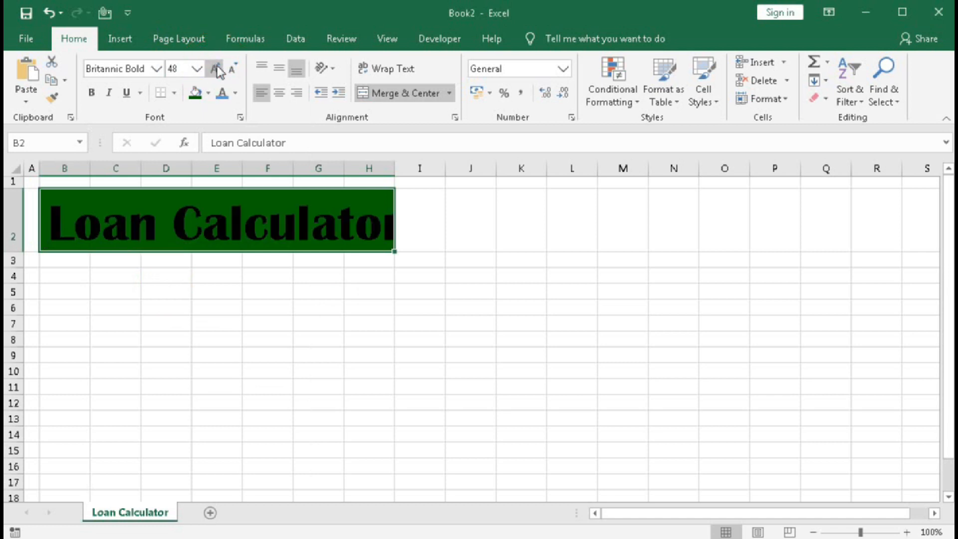
click(231, 70)
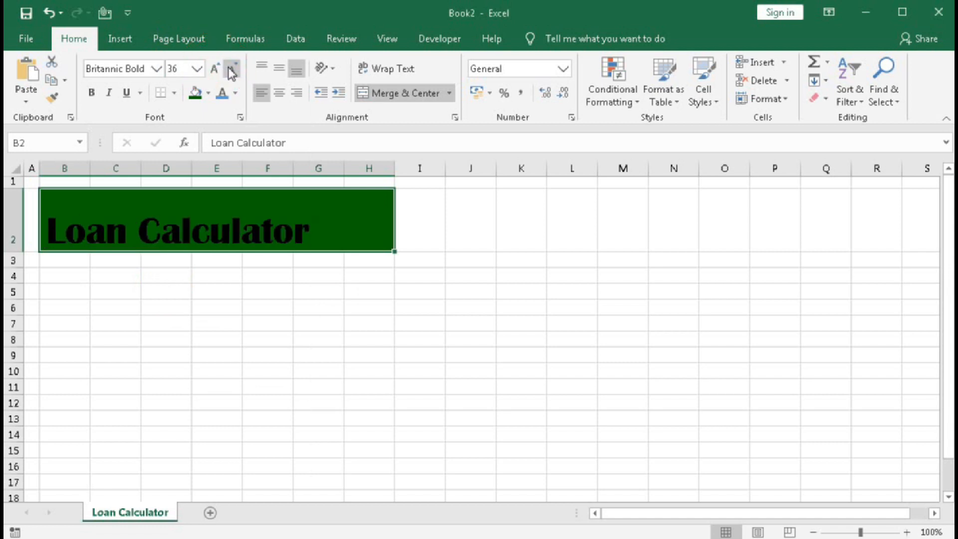
click(280, 70)
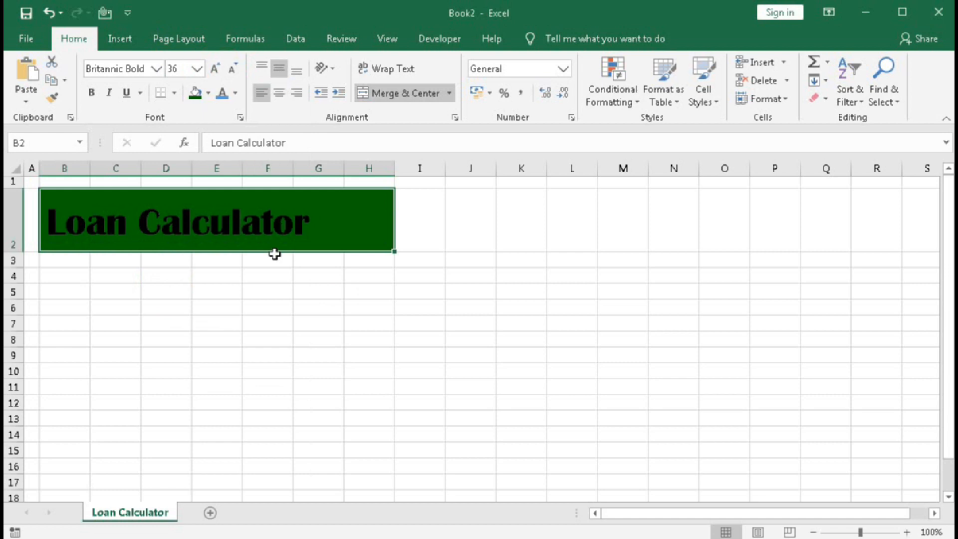
Shrink row 3 into a thin spacer and enter the heading "Loan Details" in cell B4.
drag(14, 267, 15, 257)
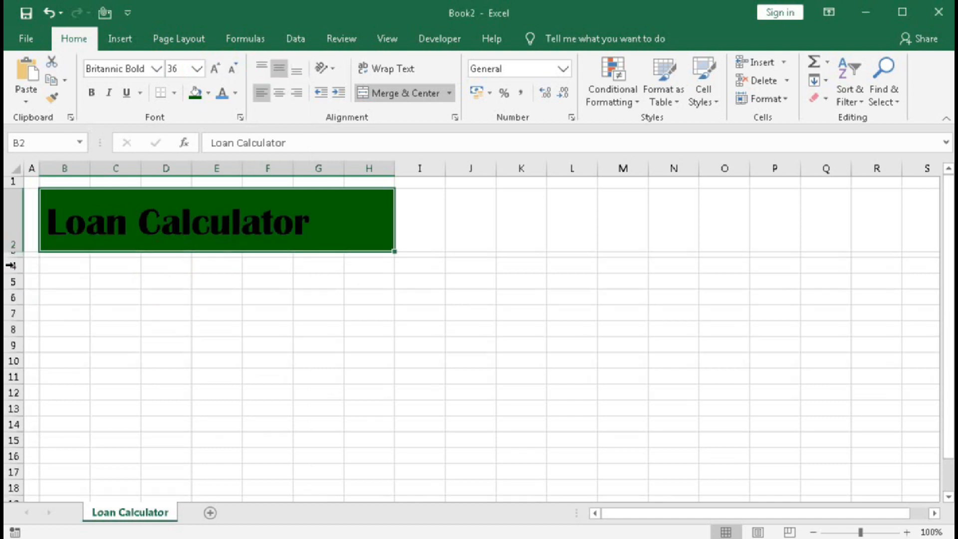
click(54, 265)
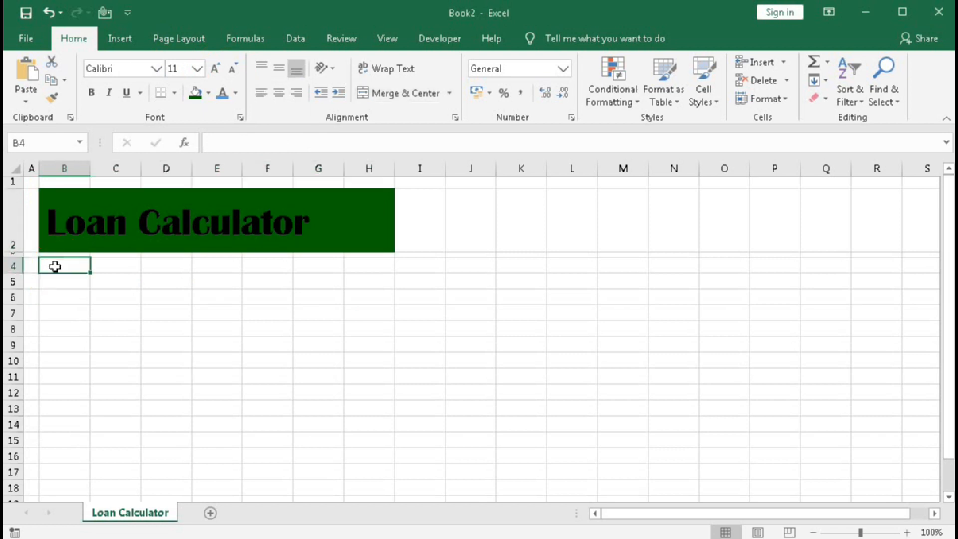
text(Loan)
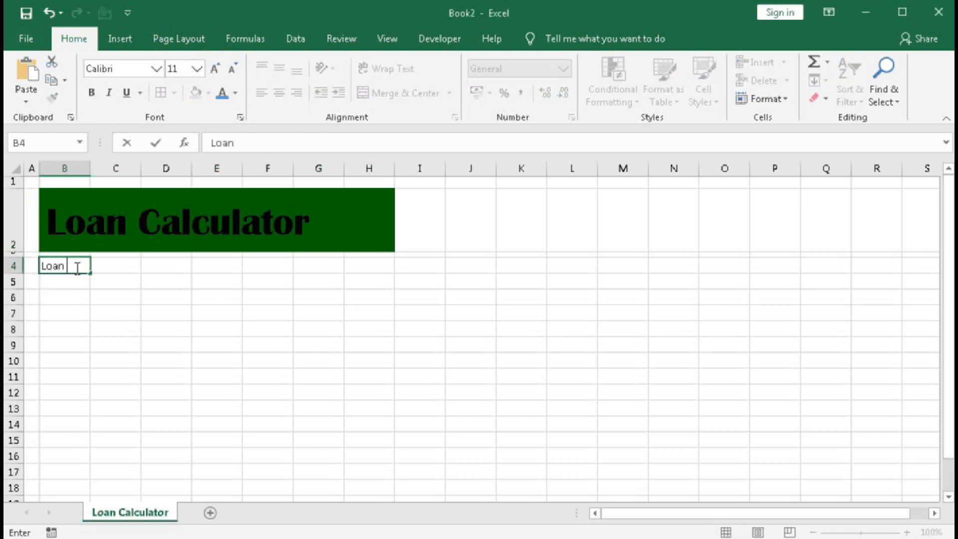
text( Deta)
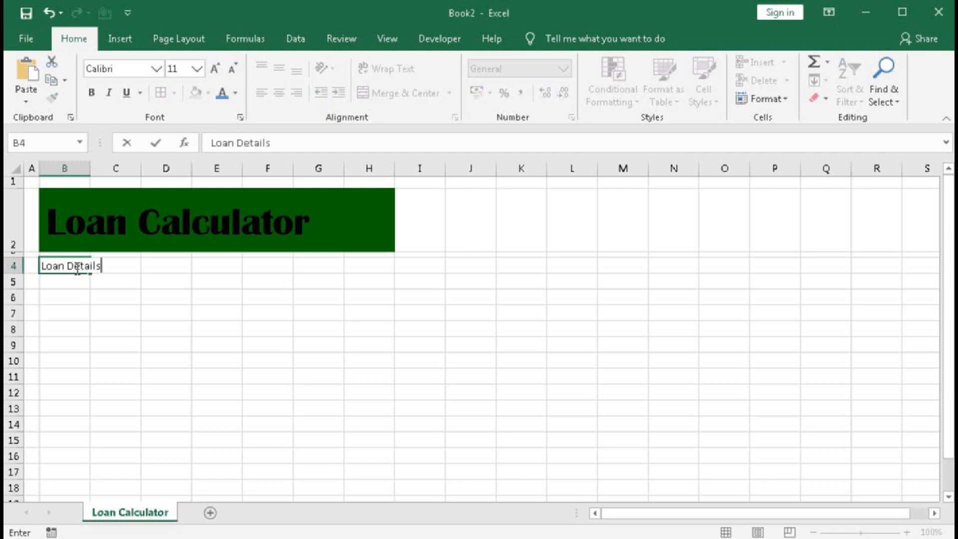
text(ils)
key(Return)
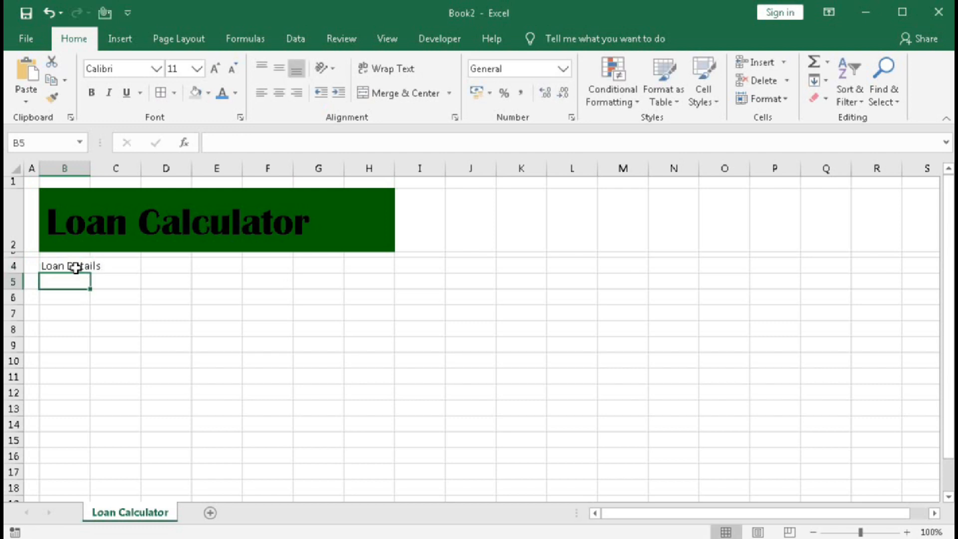
Enter the labels "Loan Amount:" in cell B5 and "Annual Interest Rate:" in cell B6.
text(Loan Amount:)
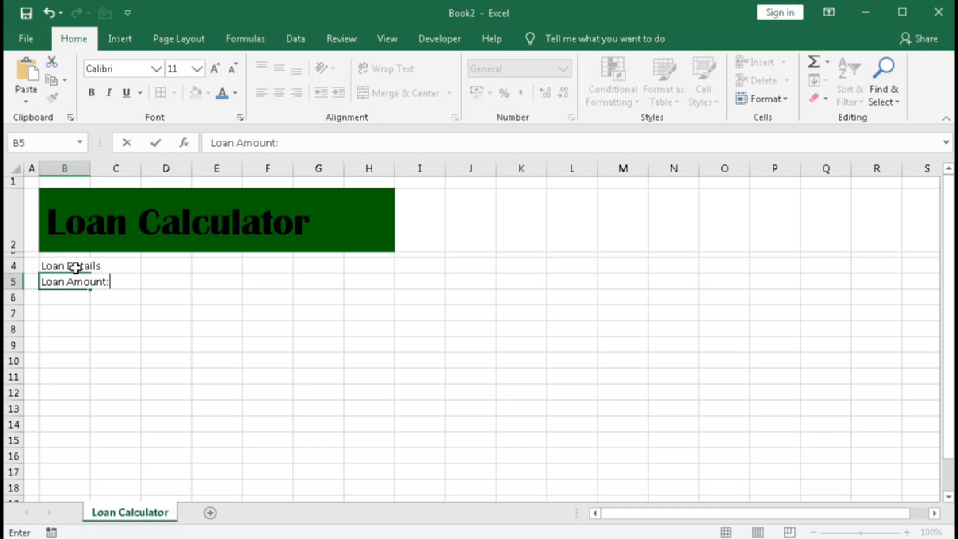
key(Return)
text(Am)
key(BackSpace)
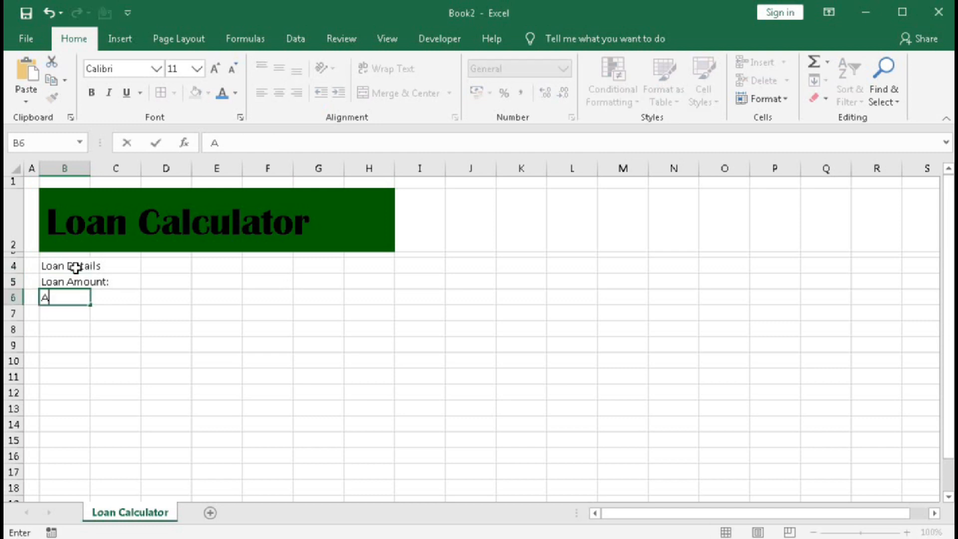
text(nnual Inte)
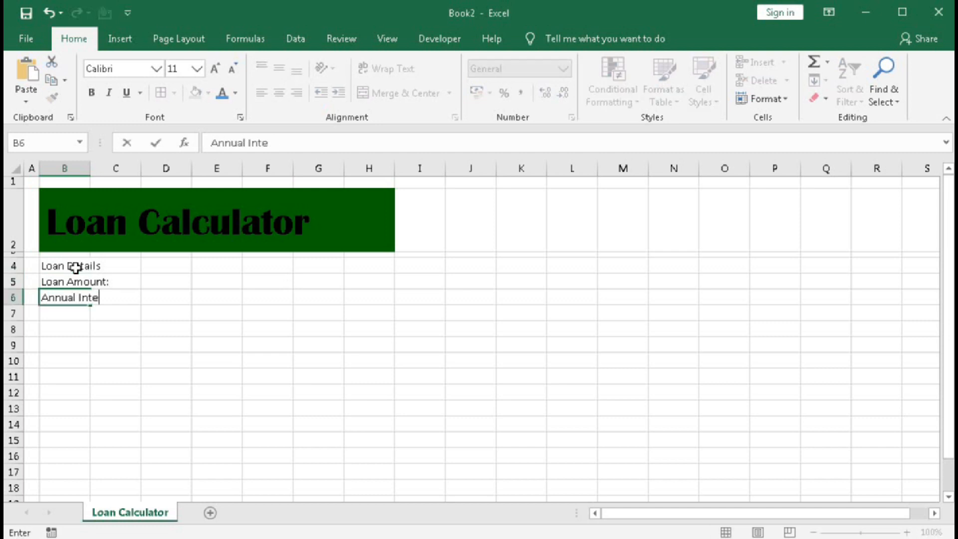
text(rest Rate:)
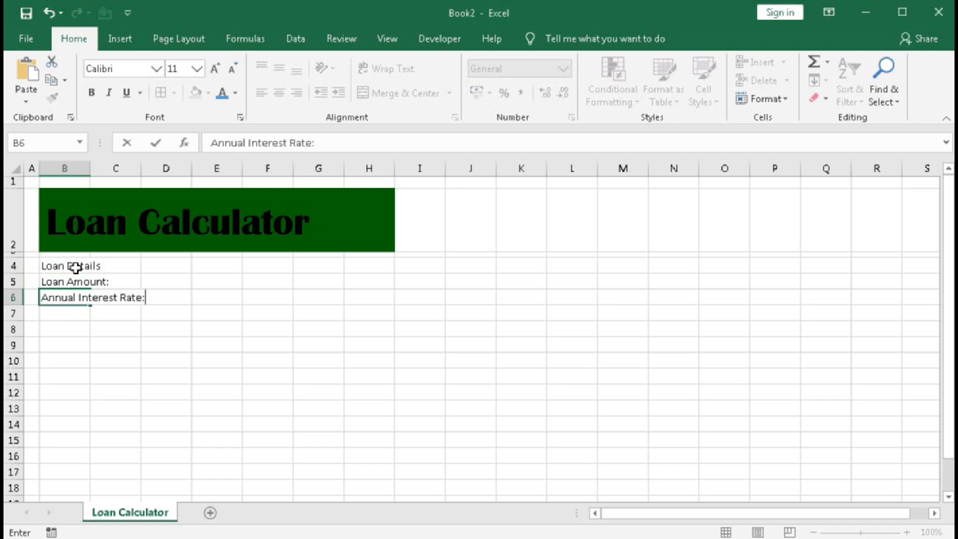
key(Return)
Enter the labels "Loan Period (In Years):" in cell B7 and "Loan Start Date:" in cell B8.
text(L)
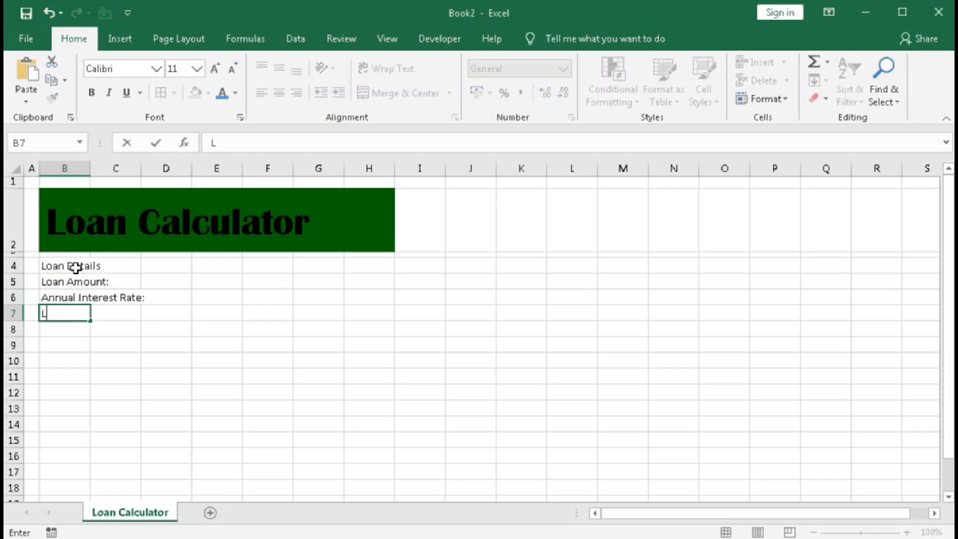
text(oan Period)
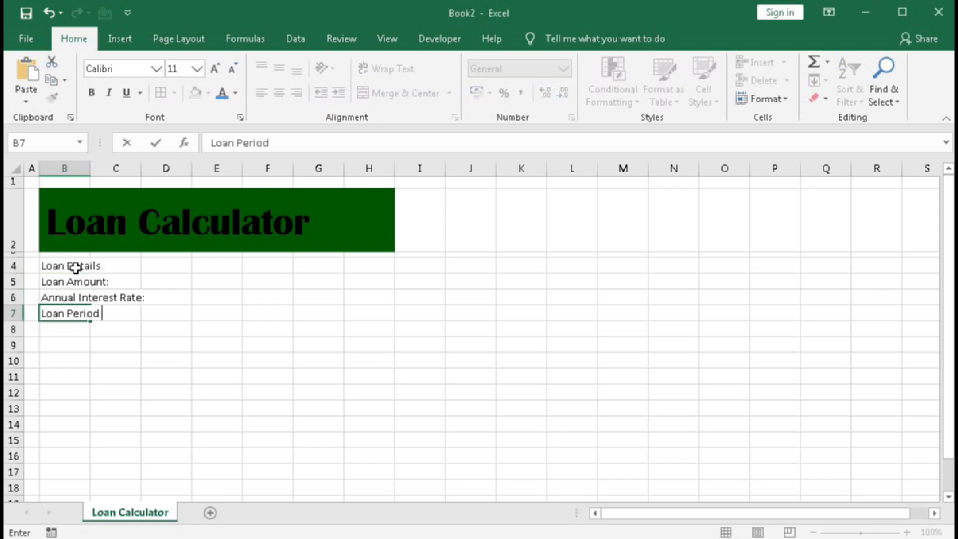
text( (In Years):)
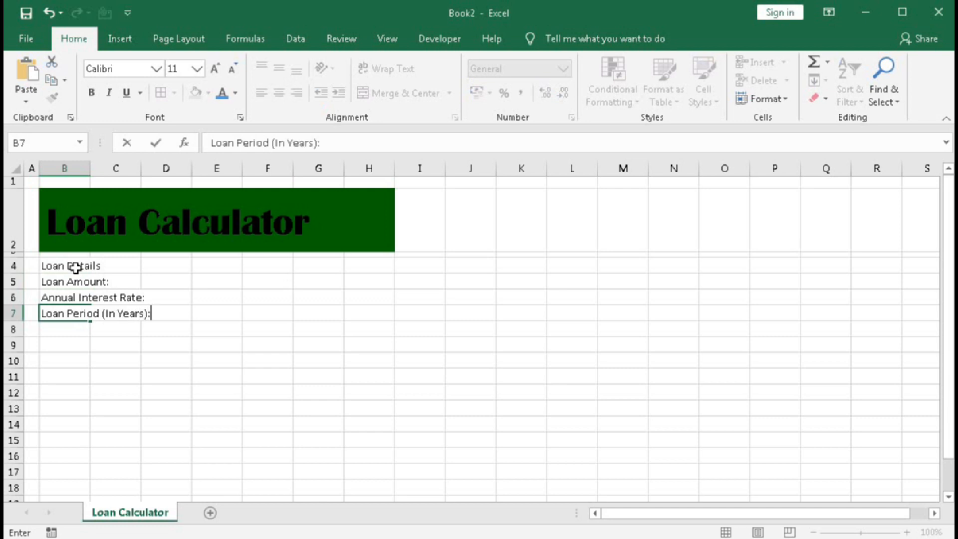
key(Return)
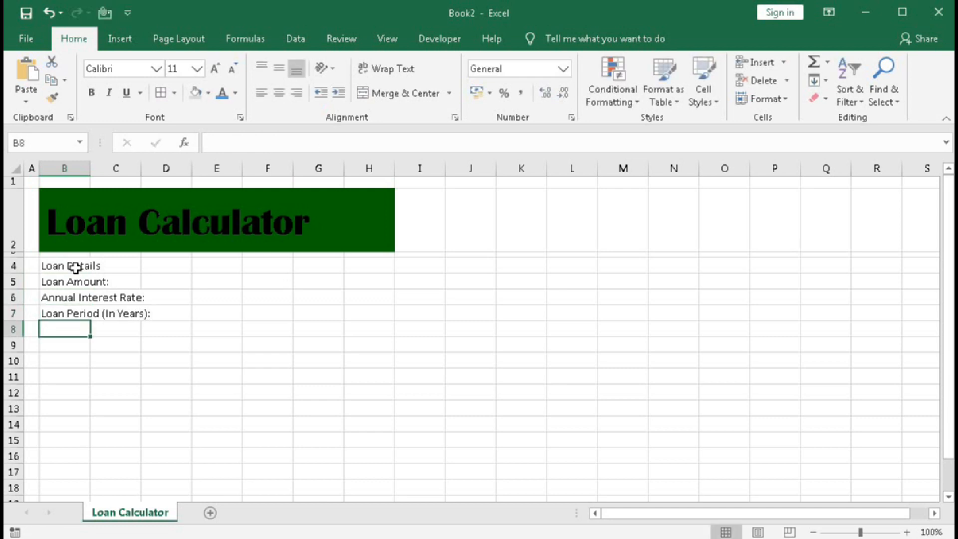
text(Loan)
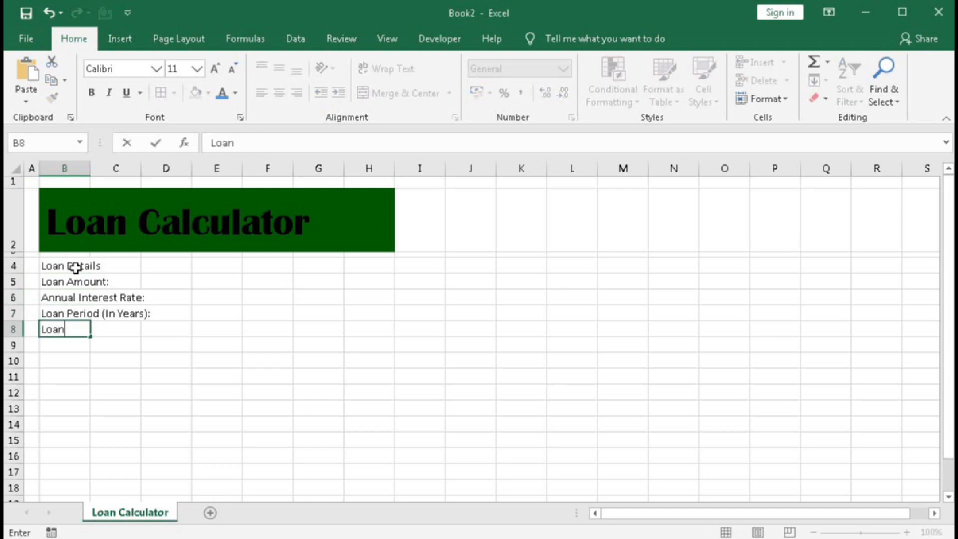
text( Start Date:)
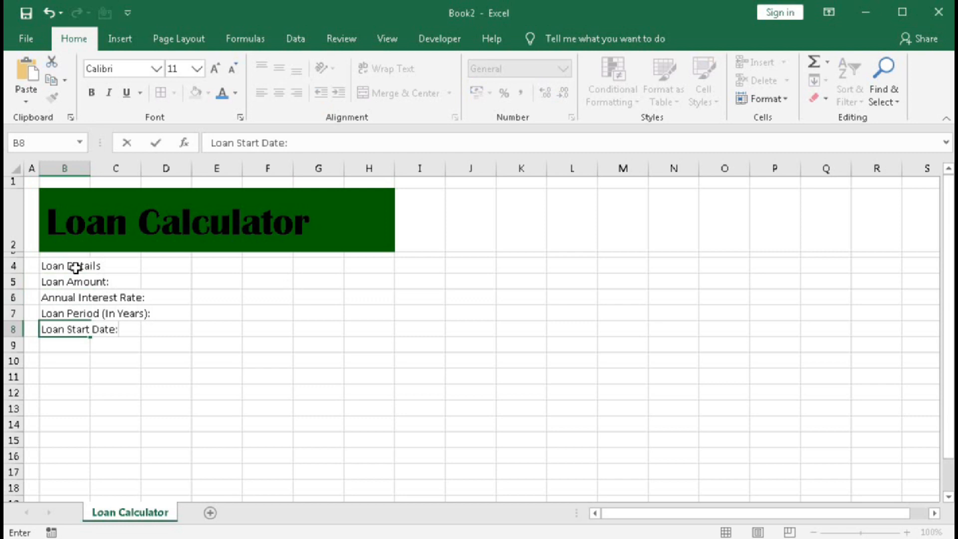
key(Return)
key(Return)
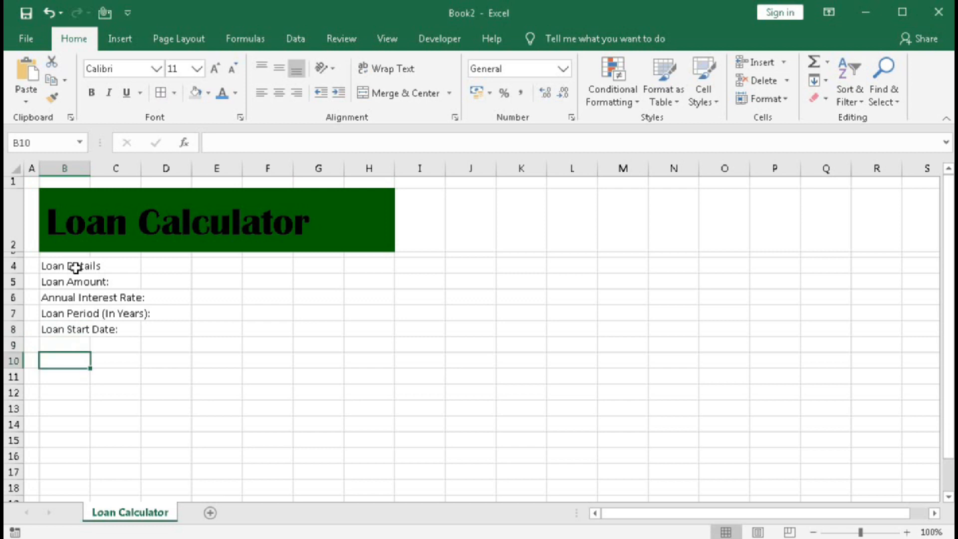
Enter the heading "Loan Summary" in cell B10 and the label "Monthly EMI:" in cell B11.
text(Loan)
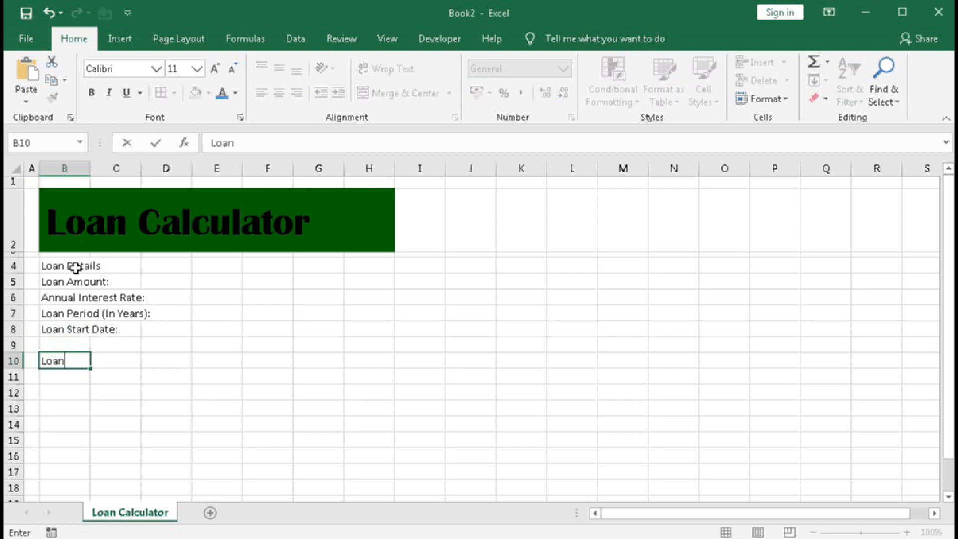
text( Summary)
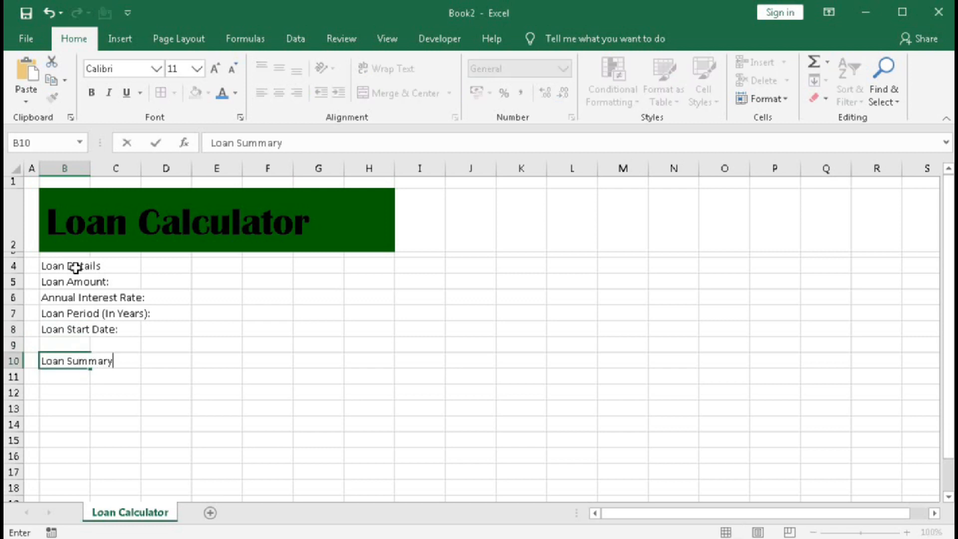
key(Return)
text(Monthl)
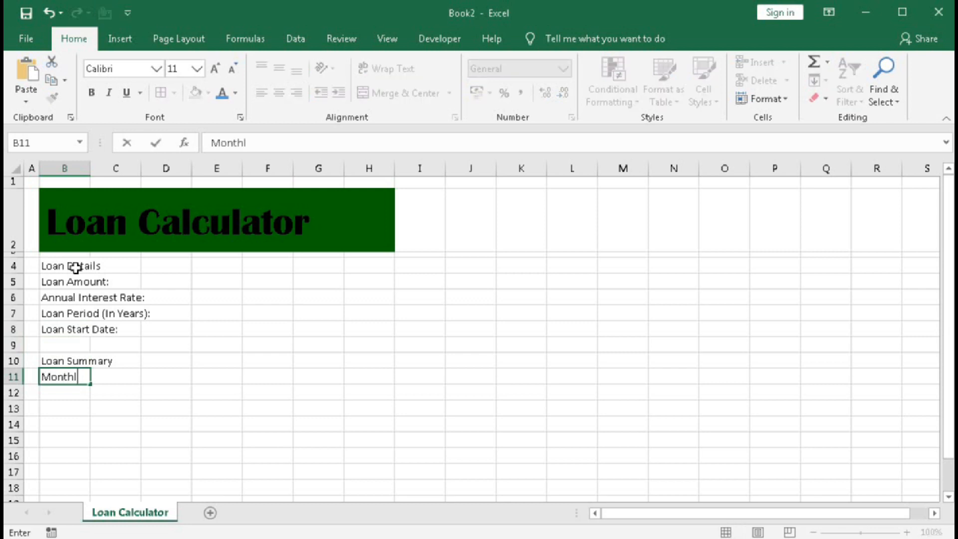
text(y EMI:)
key(Return)
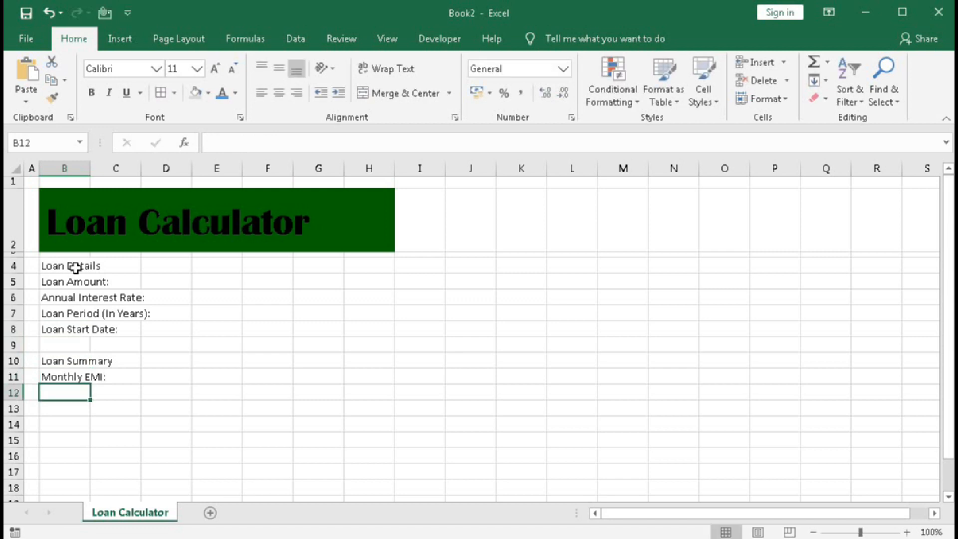
Enter the label "Number Periods:" in cell B12.
text(N)
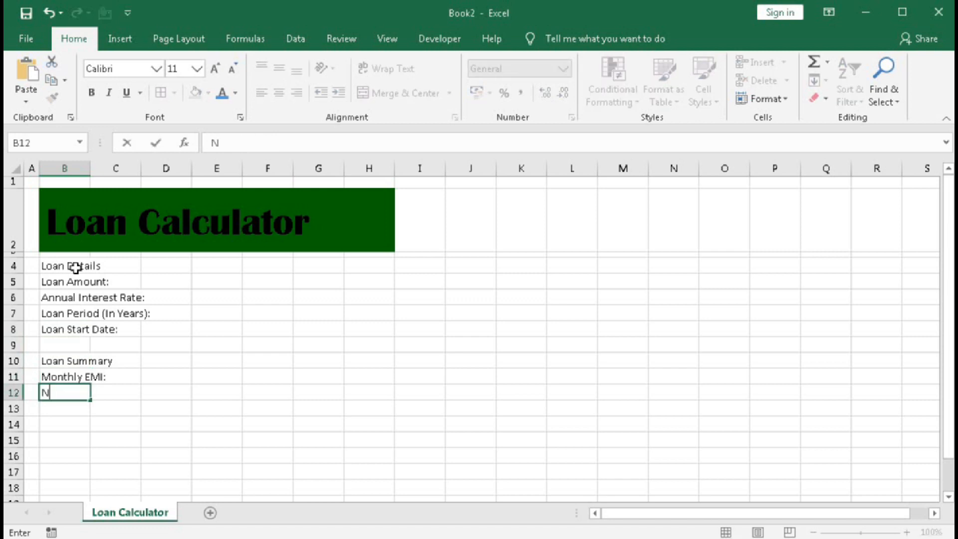
text(iumber Perods)
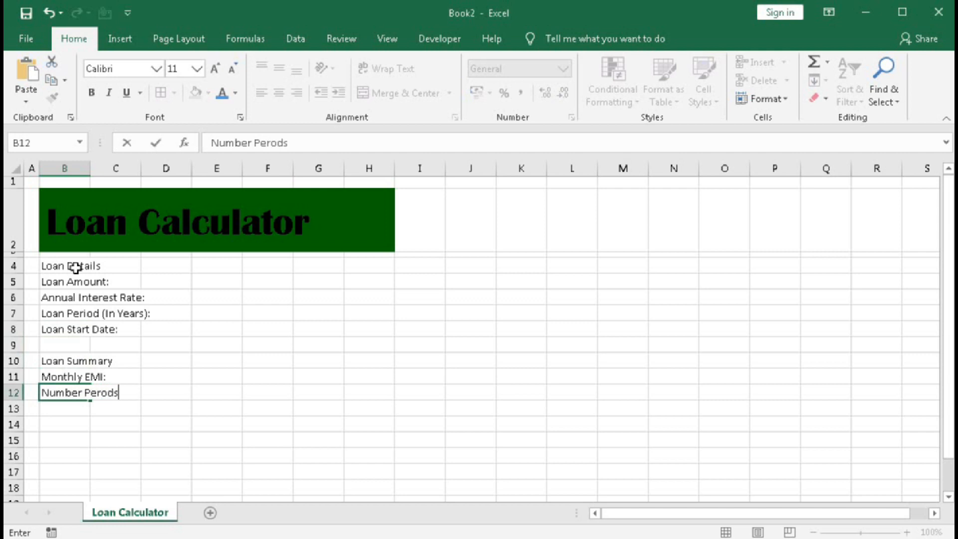
key(BackSpace)
key(BackSpace)
text(iods:)
key(Return)
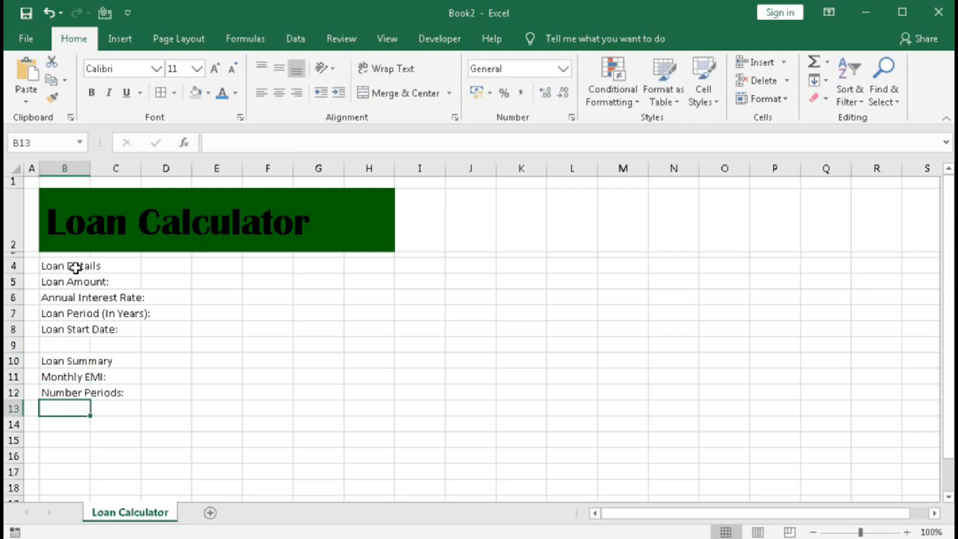
Enter the labels "Total Interest:" in cell B13 and "Total Cost of Loan:" in cell B14.
text(Y)
text(o)
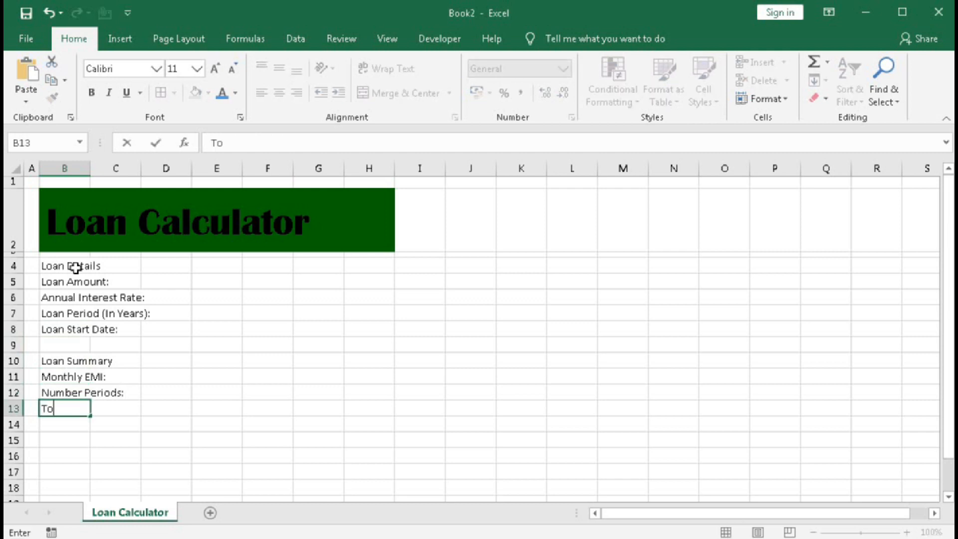
text(tal Intere)
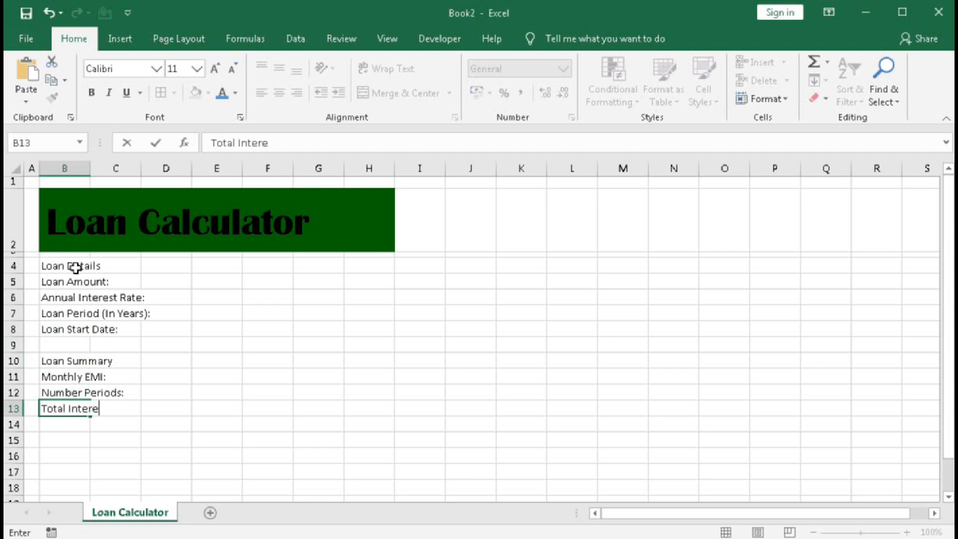
text(st:)
key(Return)
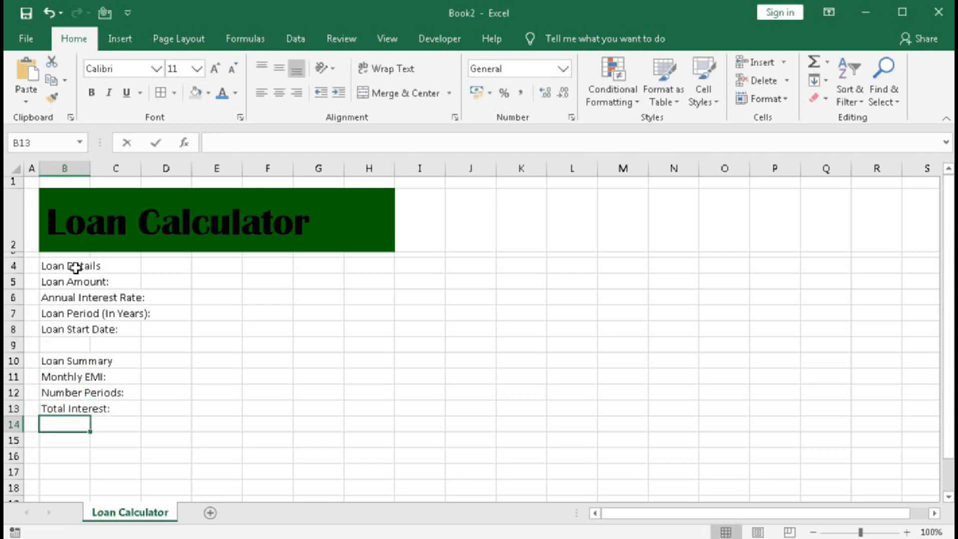
text(Total Cost of Loan:)
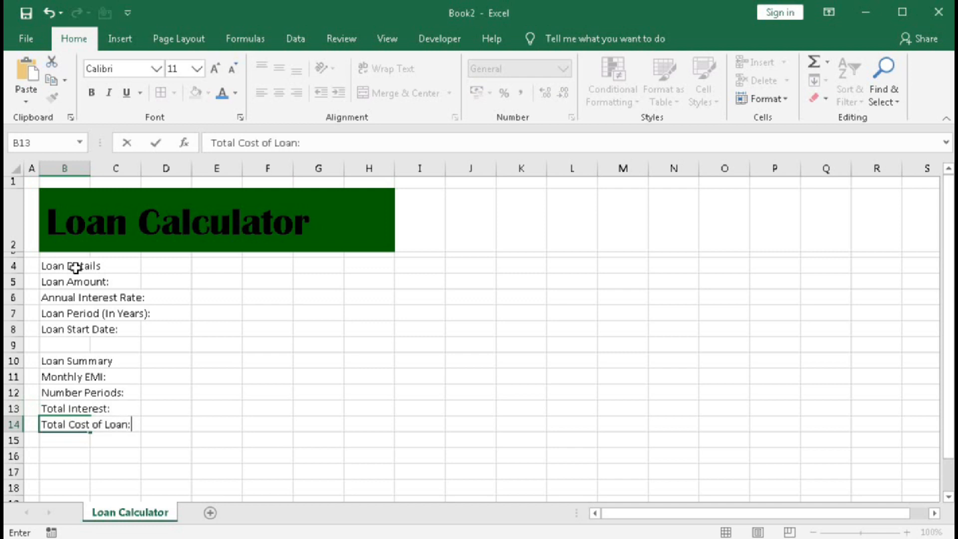
key(Return)
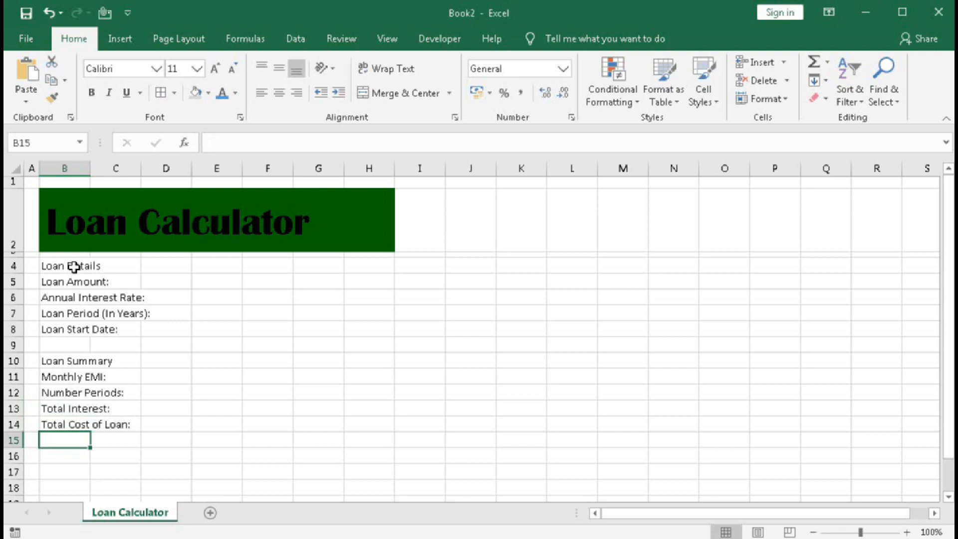
Merge and center the "Loan Details" heading across B4:D4 and the "Loan Summary" heading across B10:D10.
drag(52, 268, 152, 264)
click(364, 95)
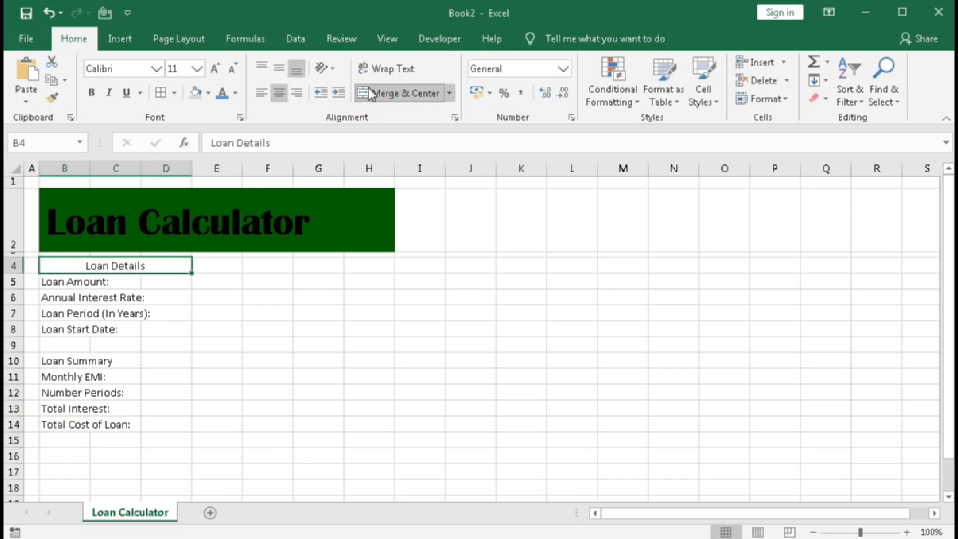
drag(50, 361, 166, 362)
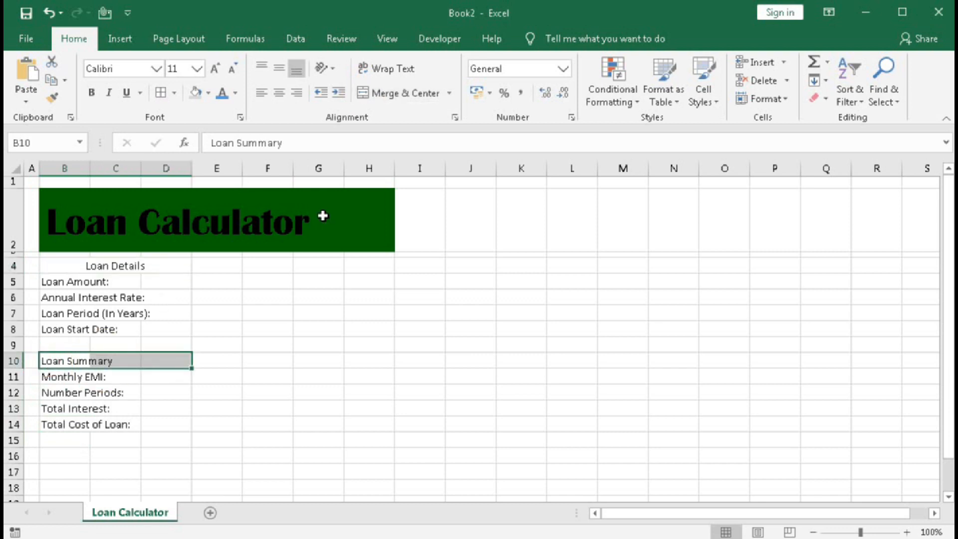
click(381, 94)
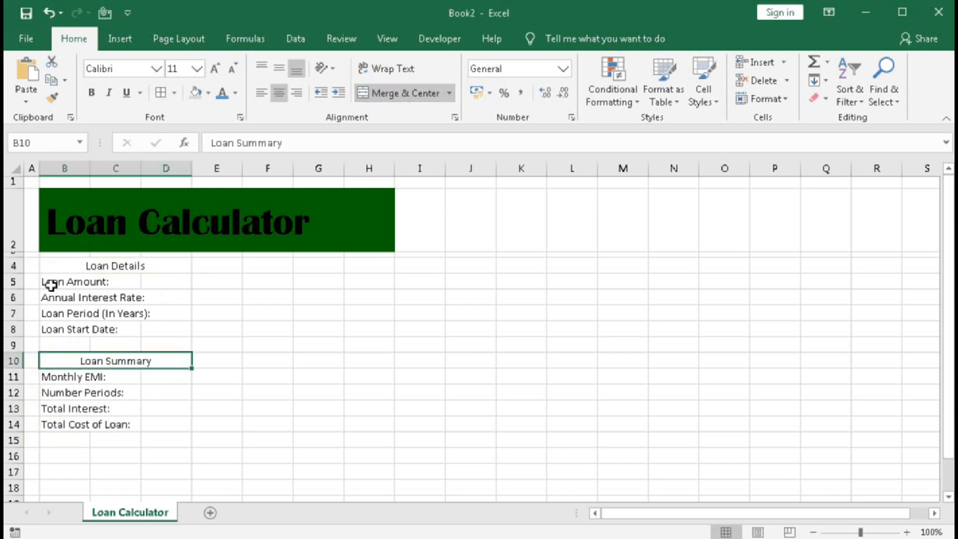
Merge and center columns B and C separately in each Loan Details label row, rows 5 to 8.
drag(68, 282, 102, 281)
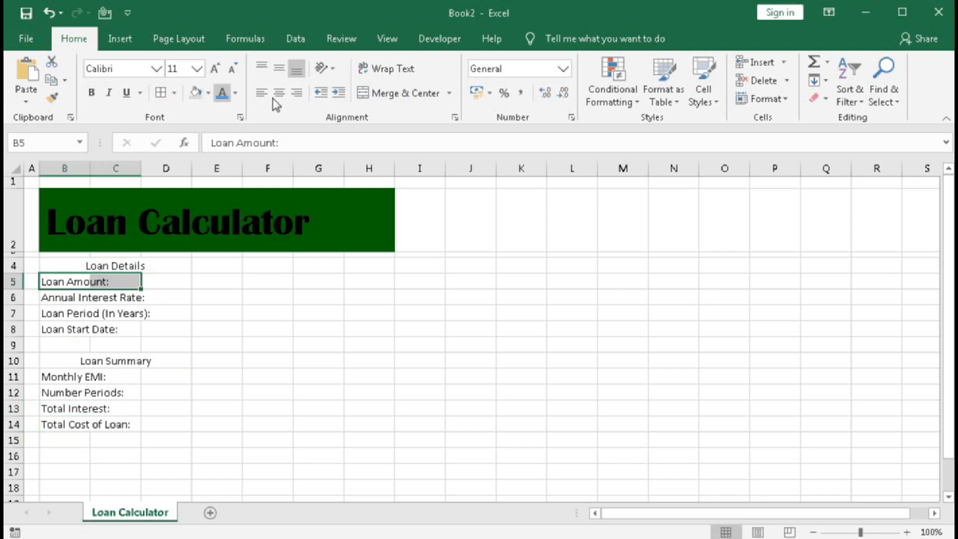
click(384, 94)
drag(58, 298, 110, 329)
click(384, 93)
click(76, 314)
click(391, 95)
click(394, 93)
Merge and center columns B and C separately in each Loan Summary label row, rows 11 to 14.
drag(69, 378, 106, 424)
click(389, 95)
click(389, 95)
click(387, 94)
click(397, 95)
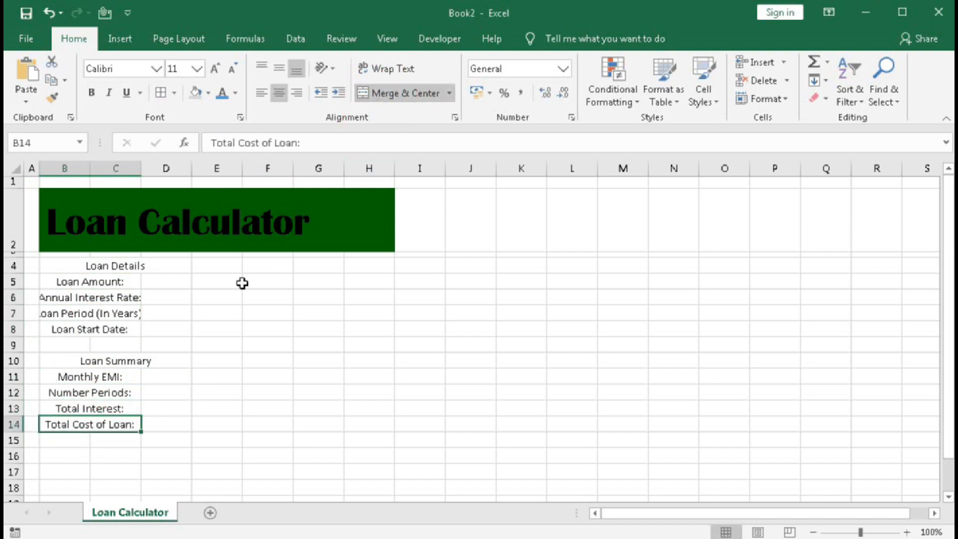
Right-align the merged labels in rows 5 to 8 and rows 11 to 14.
drag(81, 281, 90, 330)
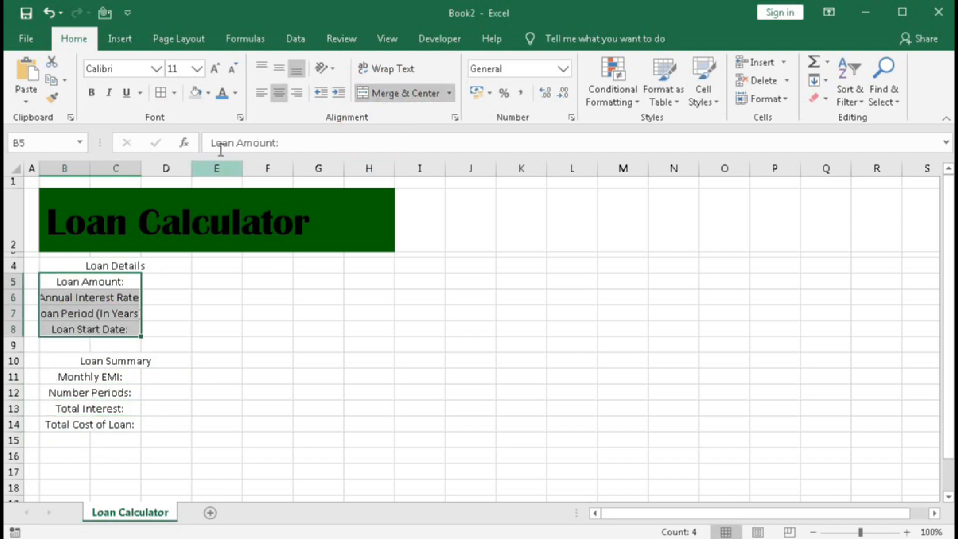
click(296, 92)
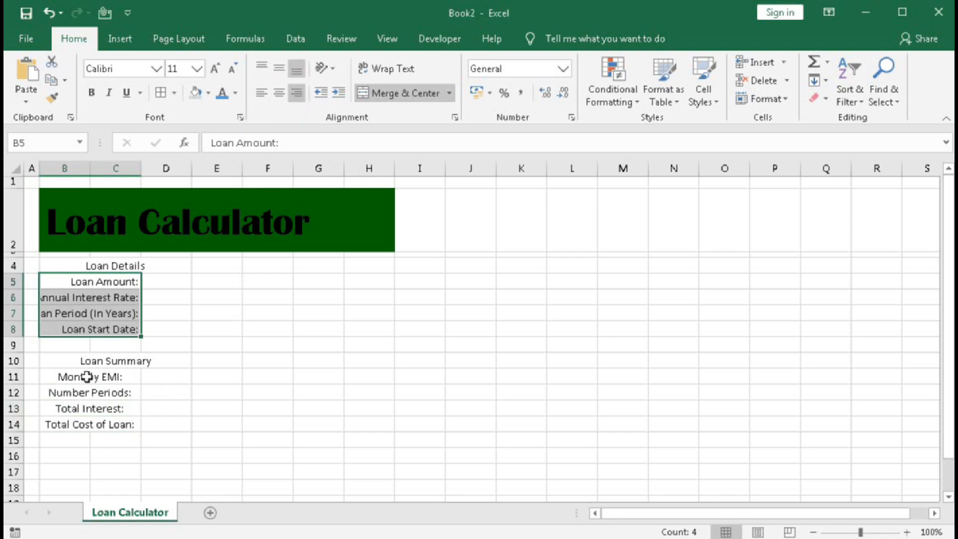
drag(88, 378, 89, 424)
click(300, 96)
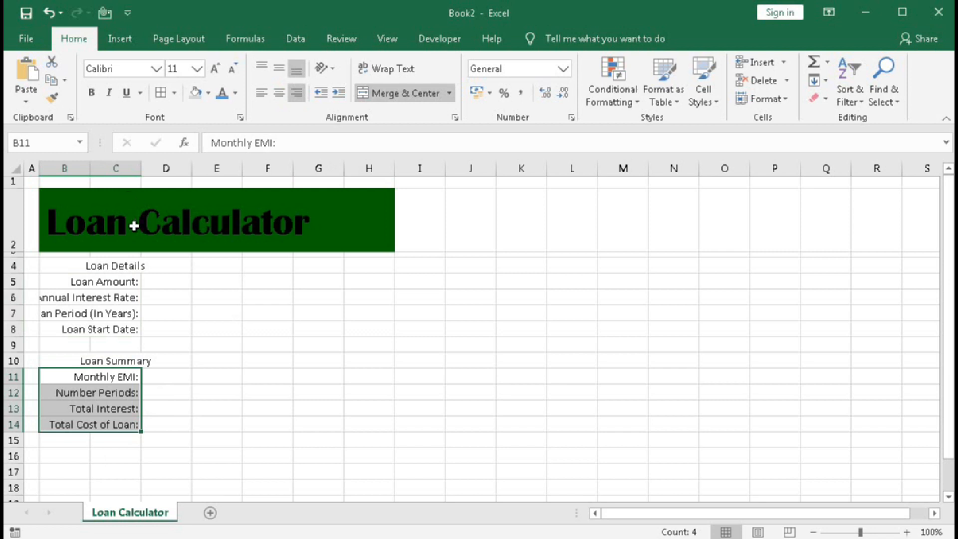
Widen columns B and C so the full row labels fit.
drag(87, 168, 159, 171)
click(152, 170)
drag(103, 171, 173, 171)
Fill the "Loan Details" and "Loan Summary" heading cells with the same dark green as the title banner.
click(188, 267)
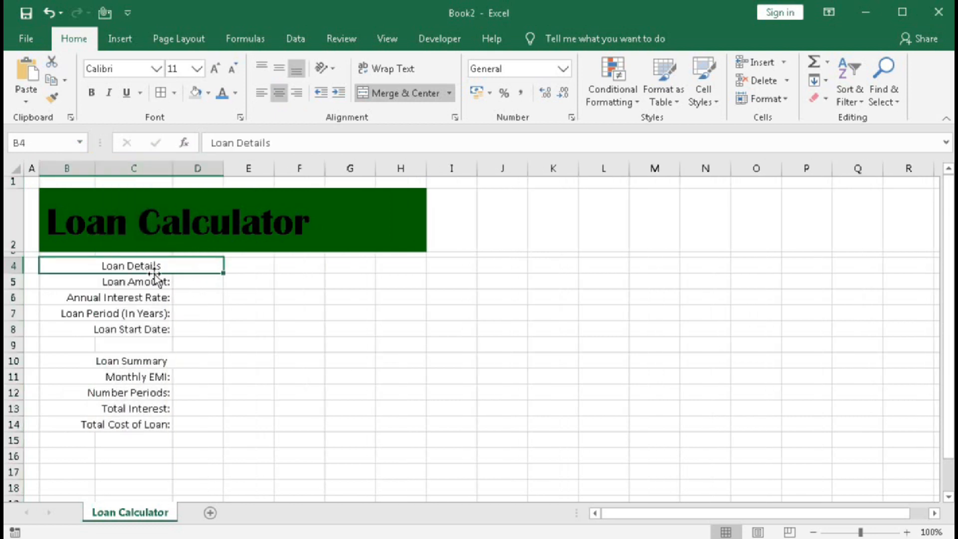
ctrl+click(121, 357)
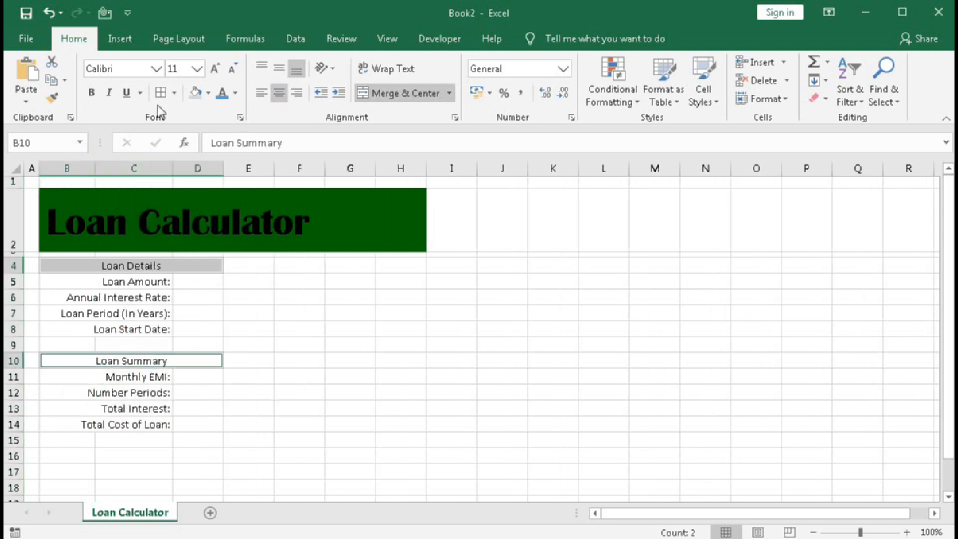
click(208, 93)
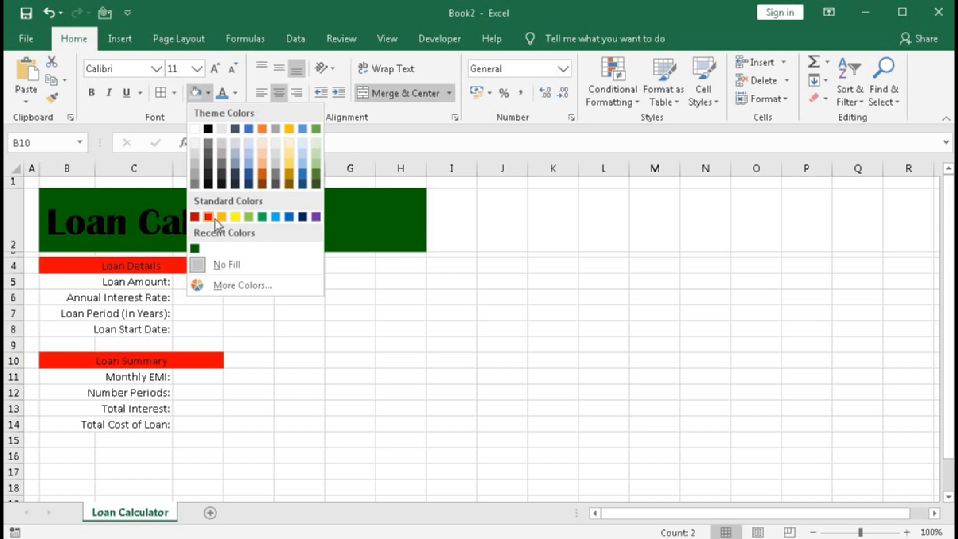
click(194, 247)
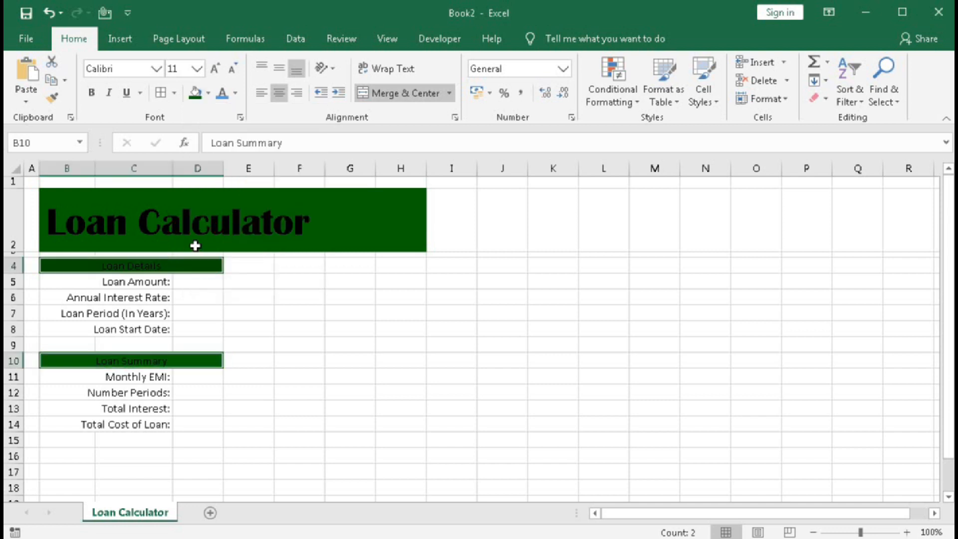
Fill the label cells B5:C8 and B11:C14 with a light green theme color.
drag(133, 285, 126, 331)
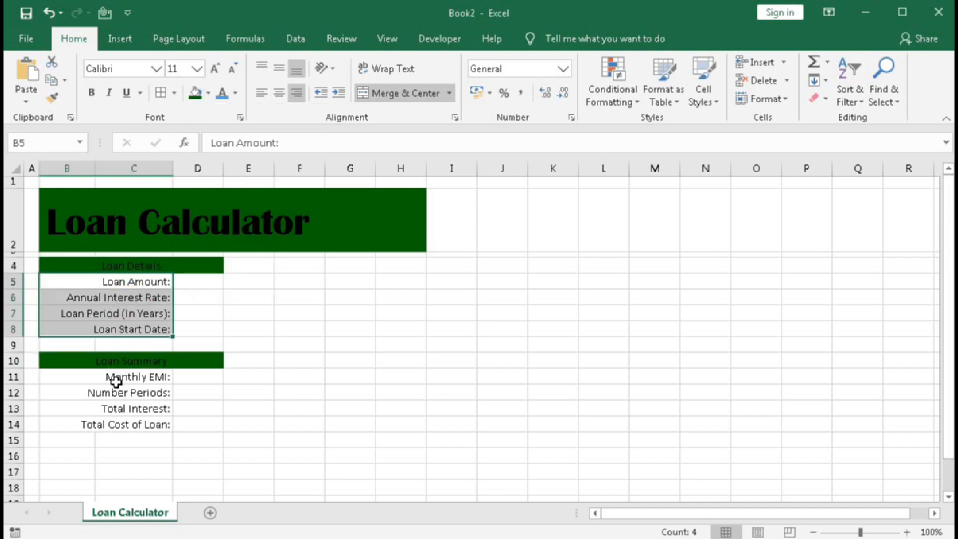
ctrl+drag(115, 376, 114, 423)
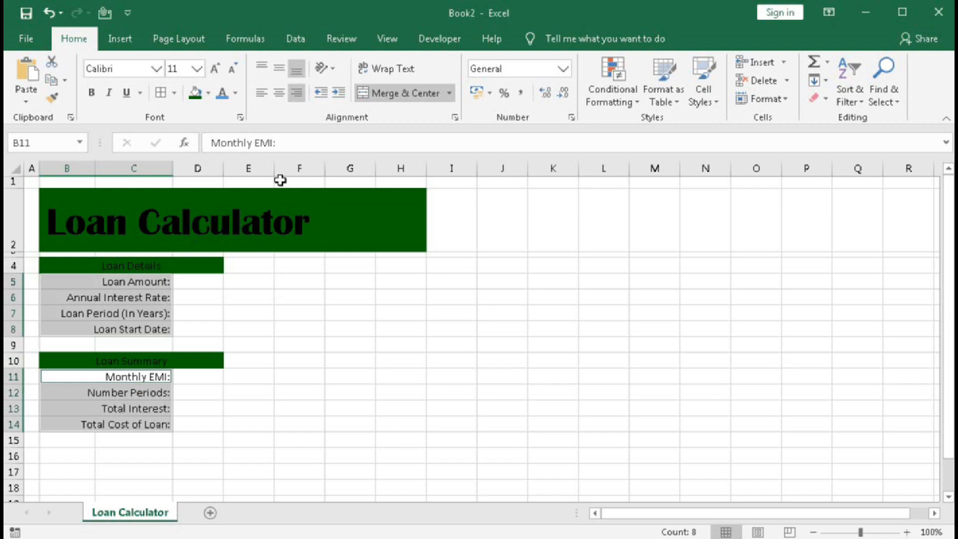
click(209, 97)
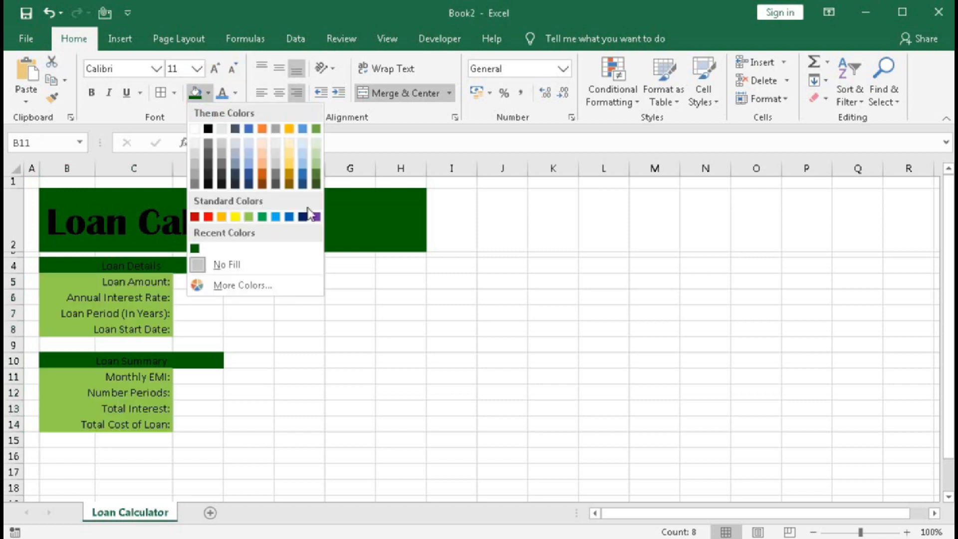
click(317, 161)
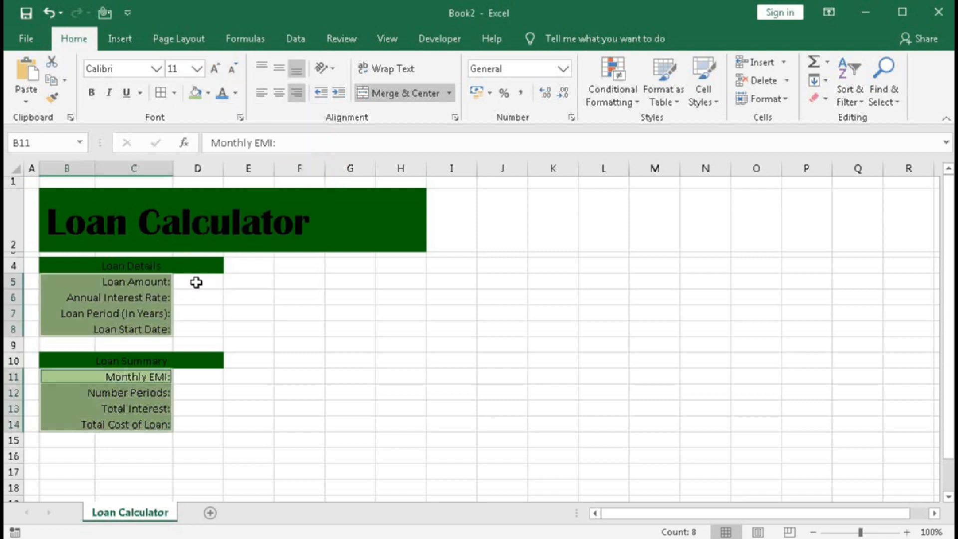
Fill the value cells D5:D8 and D11:D14 with a medium grey theme color.
drag(195, 281, 194, 330)
drag(200, 378, 199, 421)
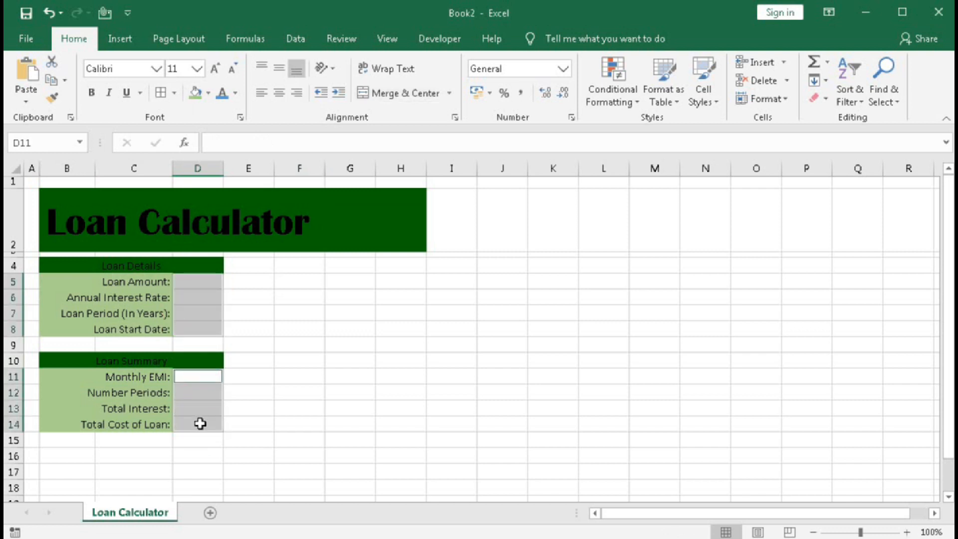
click(209, 93)
click(194, 175)
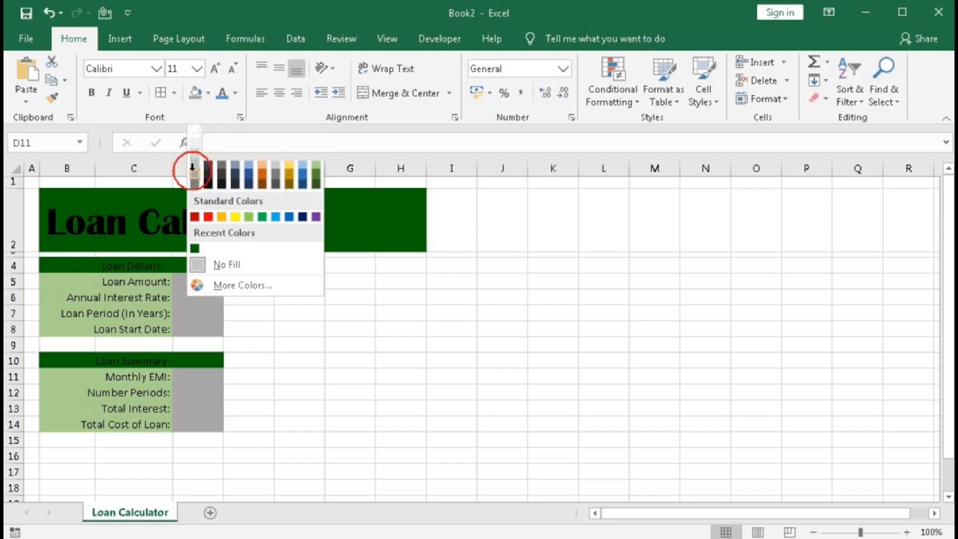
click(209, 93)
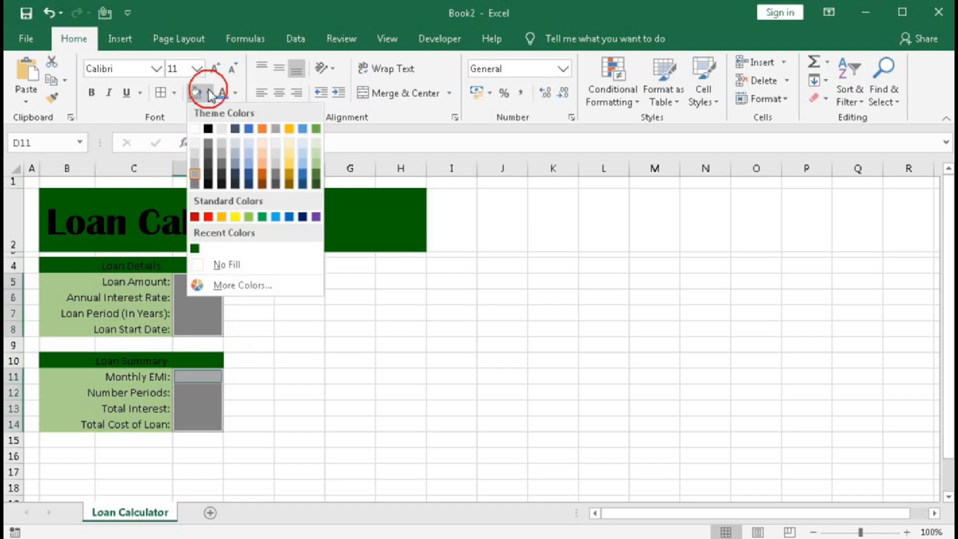
click(195, 173)
Add white inside horizontal and vertical borders to the label and value cells B5:D8 and B11:D14.
drag(66, 274, 192, 331)
ctrl+click(97, 383)
drag(98, 388, 199, 417)
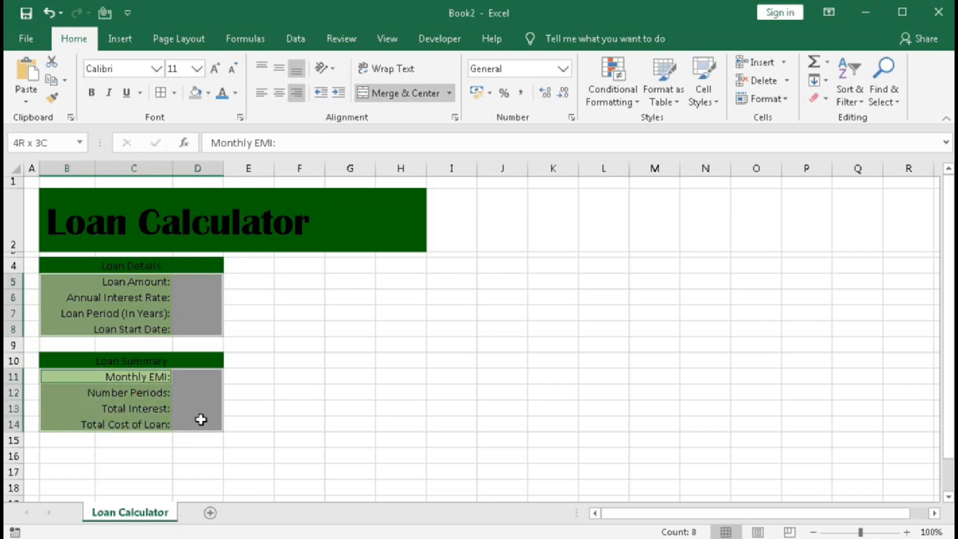
click(174, 93)
click(214, 495)
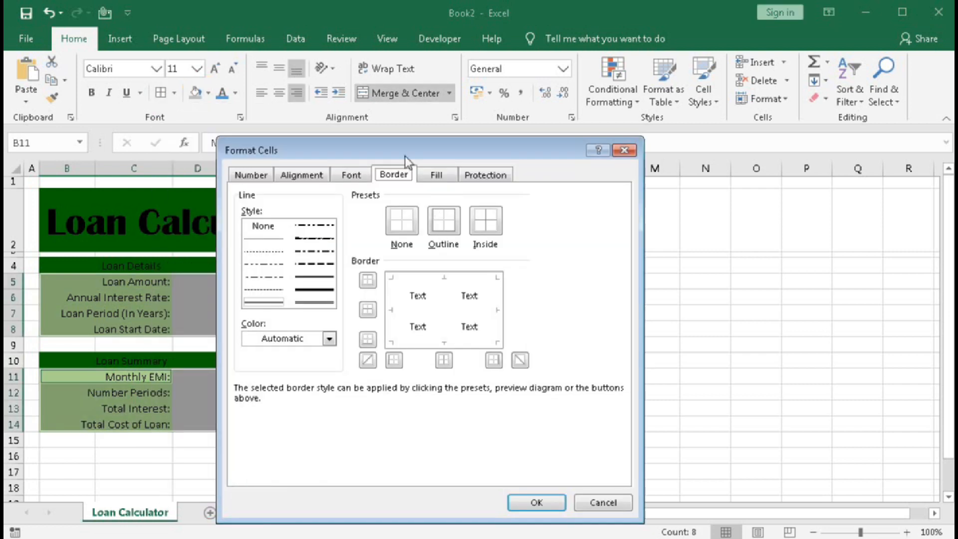
drag(408, 156, 407, 127)
click(330, 311)
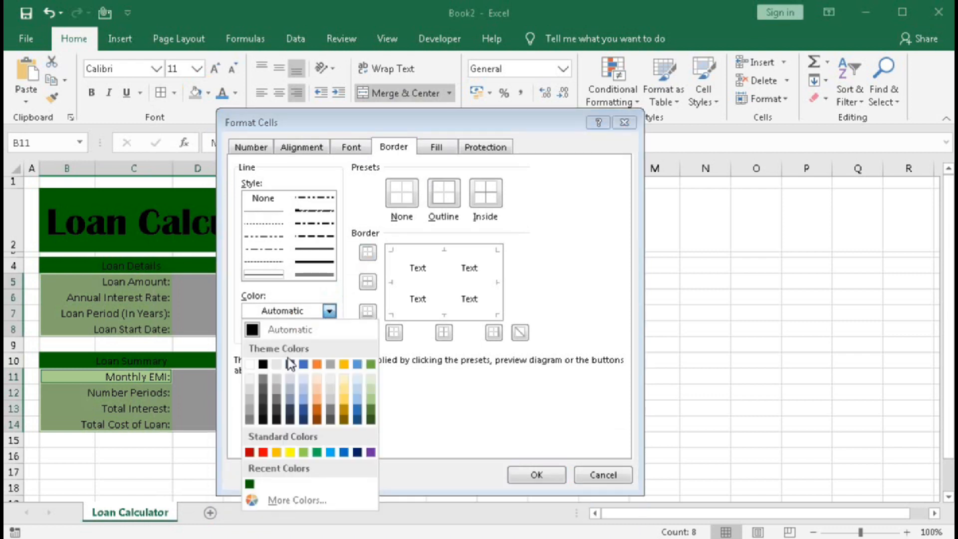
click(249, 364)
click(369, 282)
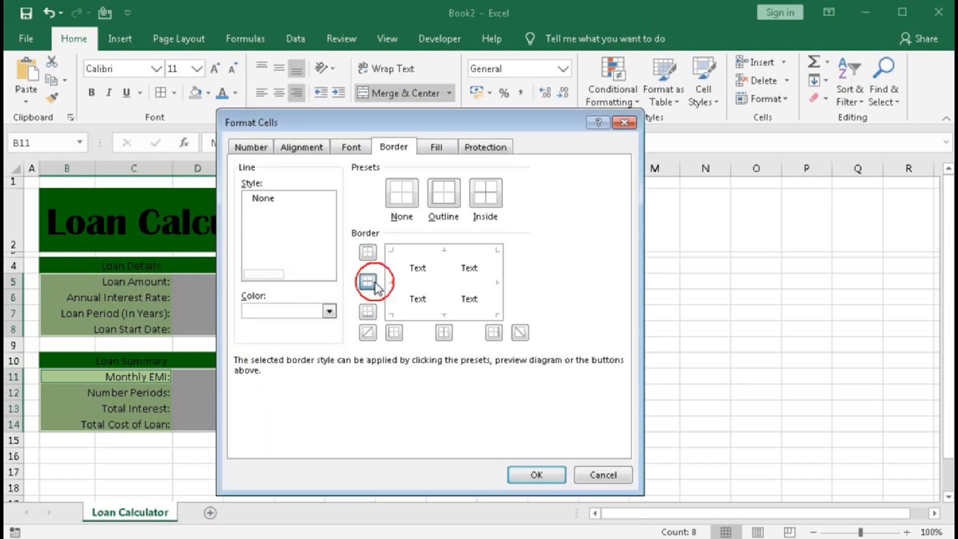
click(444, 332)
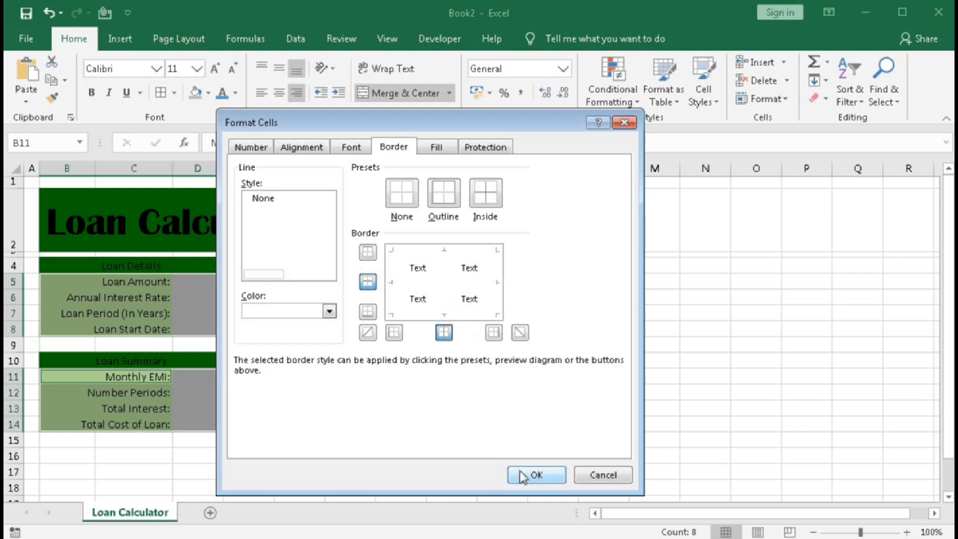
click(535, 475)
click(346, 404)
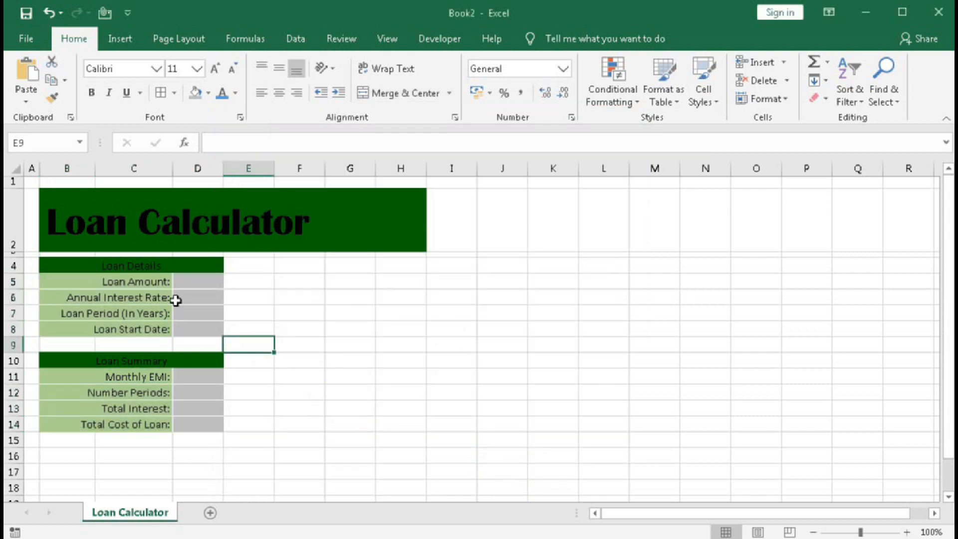
Enter a loan amount of 100000 in D5 and an annual interest rate of 8.5% in D6.
click(195, 284)
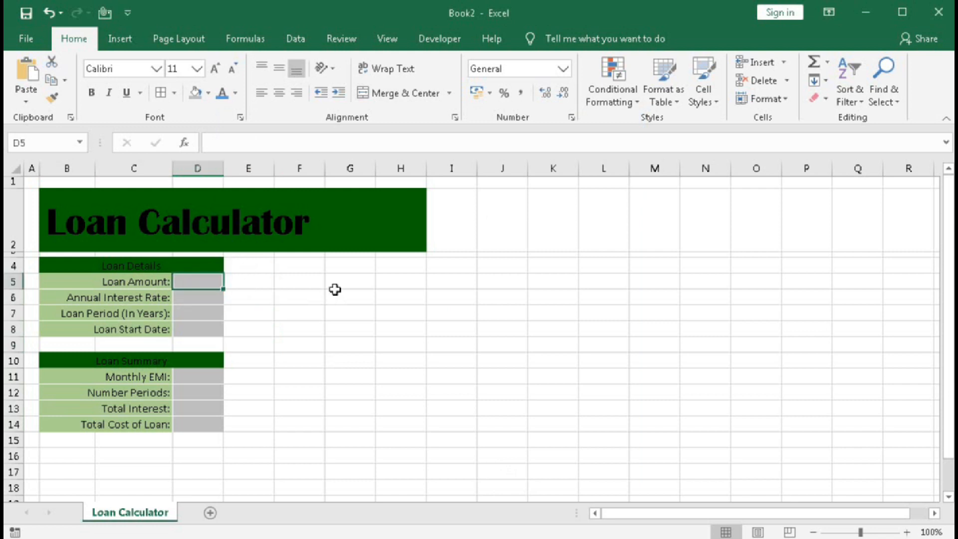
text(10)
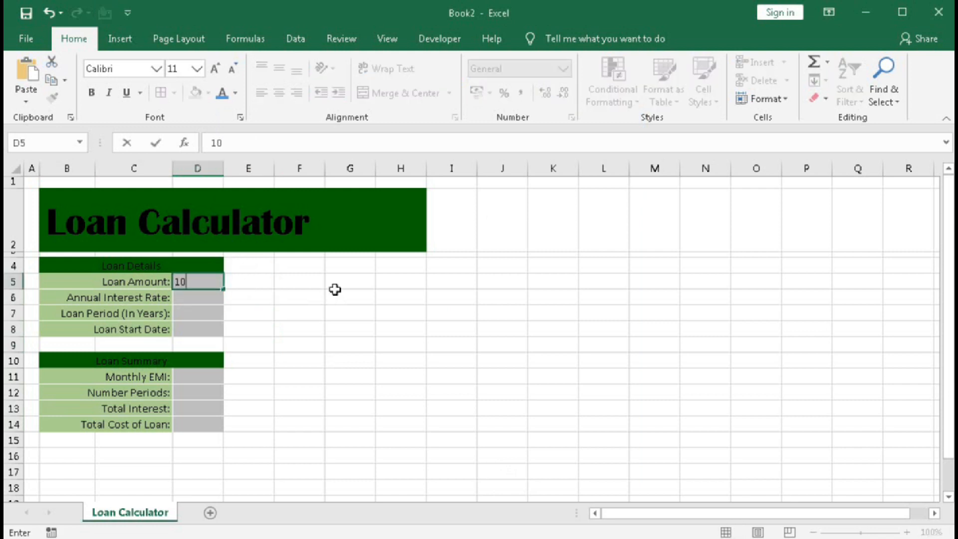
text(0000)
key(Return)
text(8)
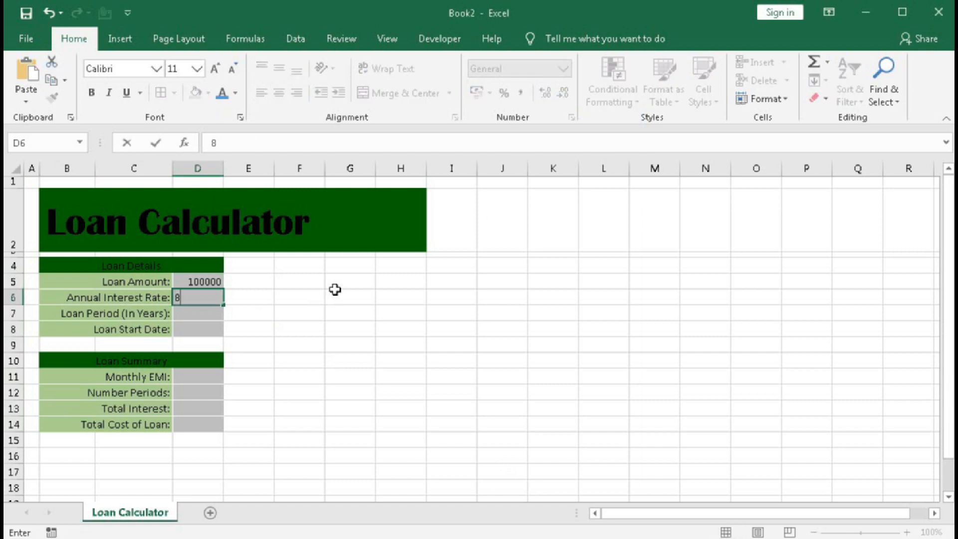
text(.50%)
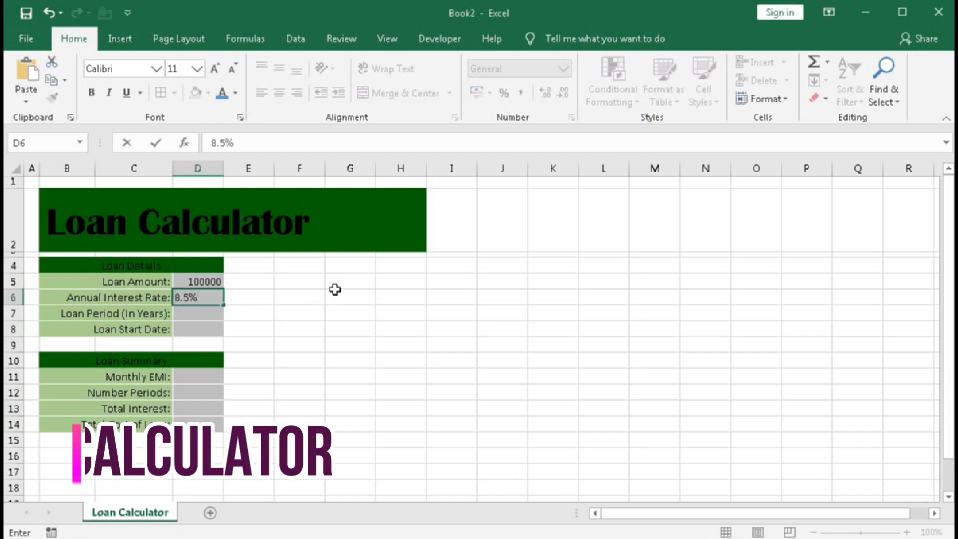
key(Return)
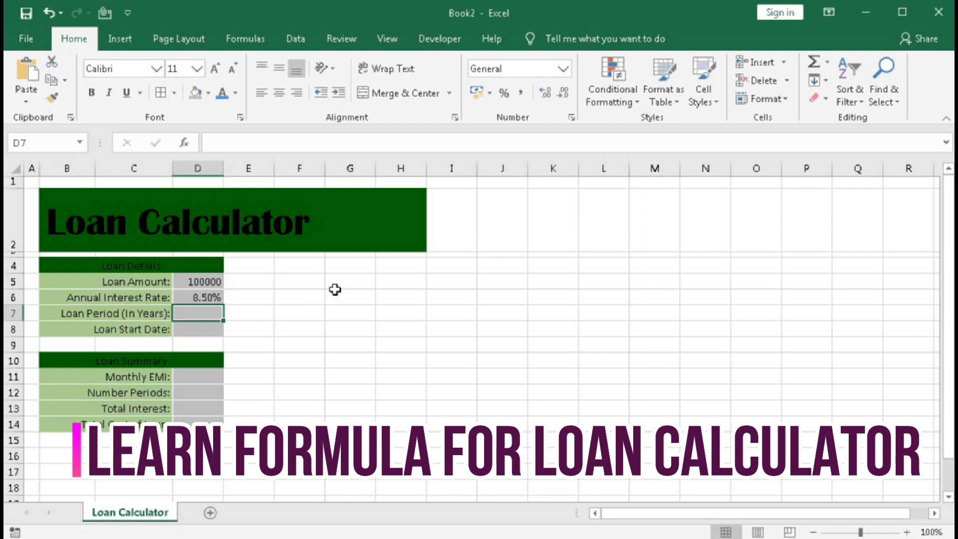
Enter a loan period of 5 years in D7 and the formula =TODAY() as the loan start date in D8.
text(5)
key(Return)
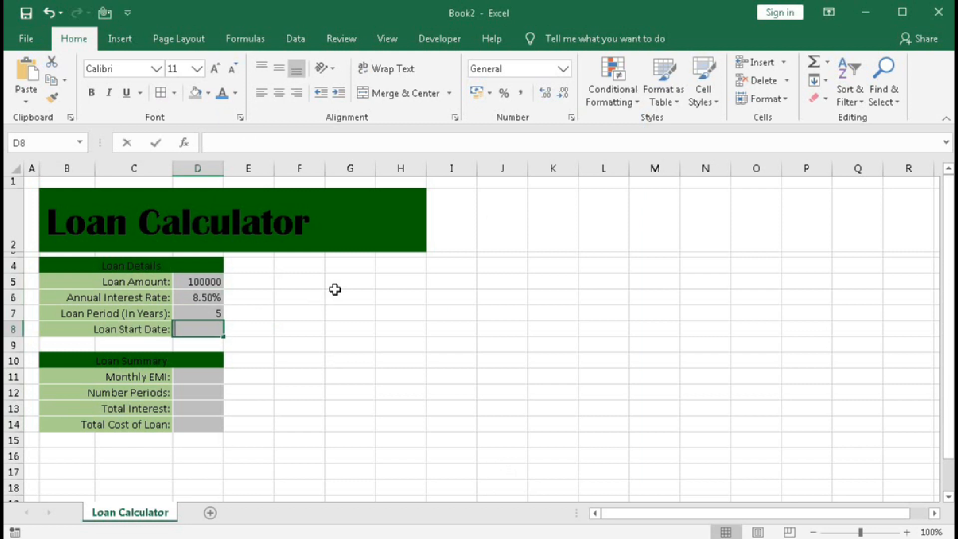
text(=today)
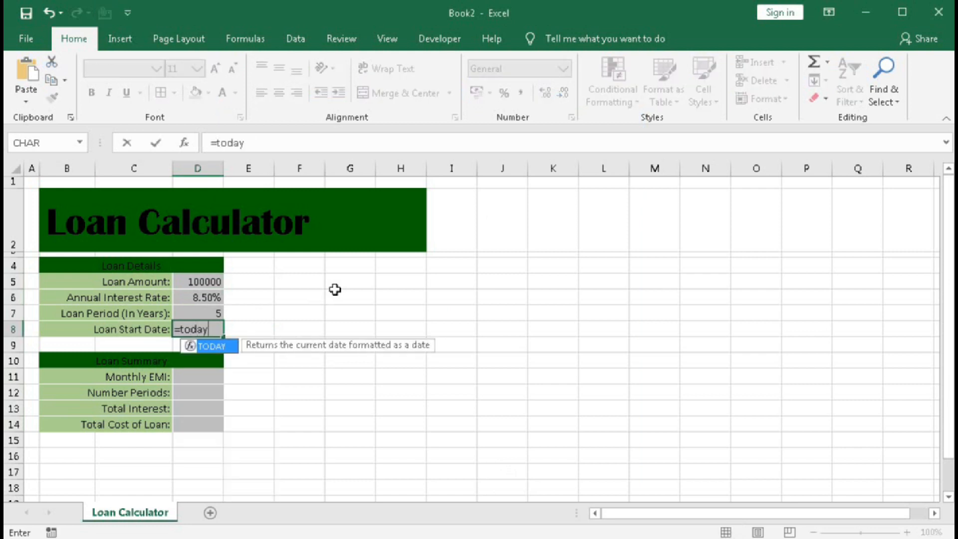
text(())
key(Return)
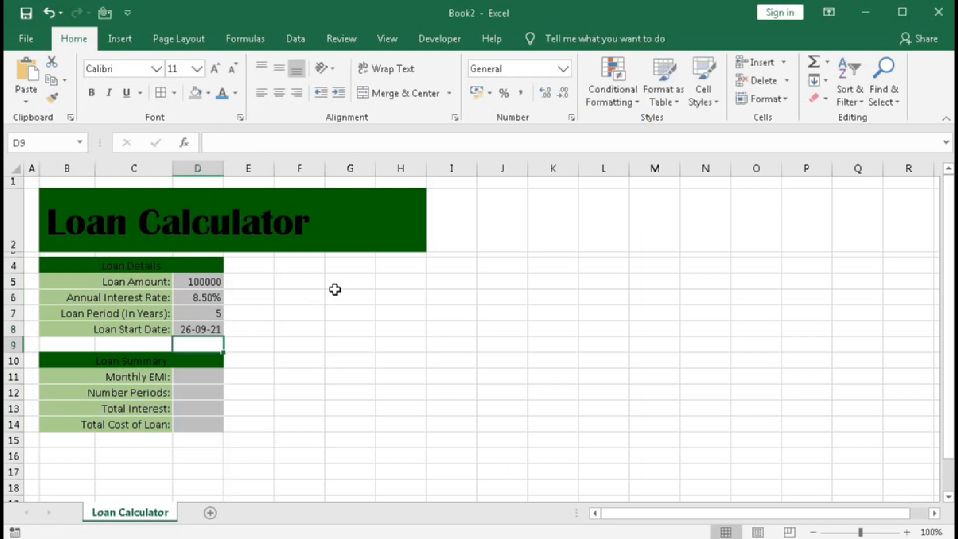
Calculate the number of periods in D12 with the formula =D7*12.
click(189, 374)
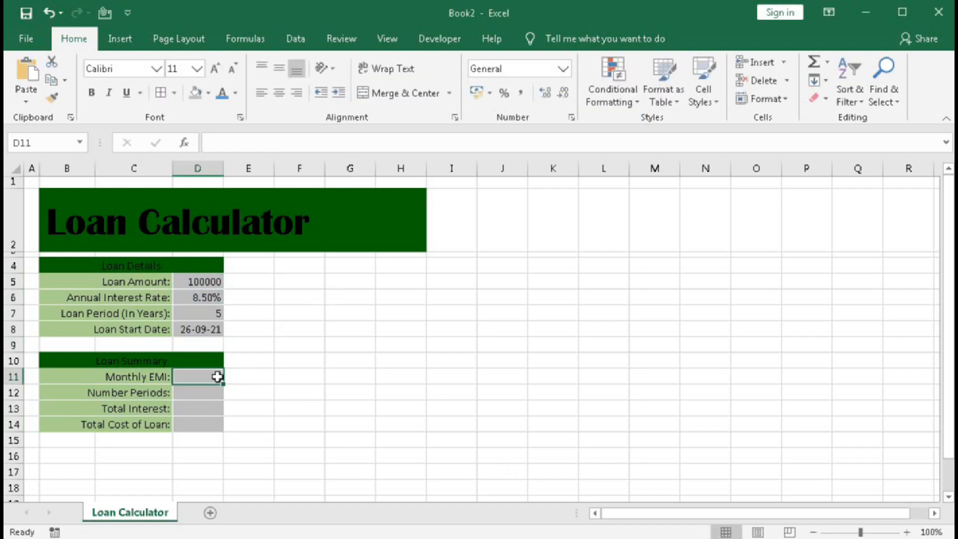
click(188, 393)
text(=)
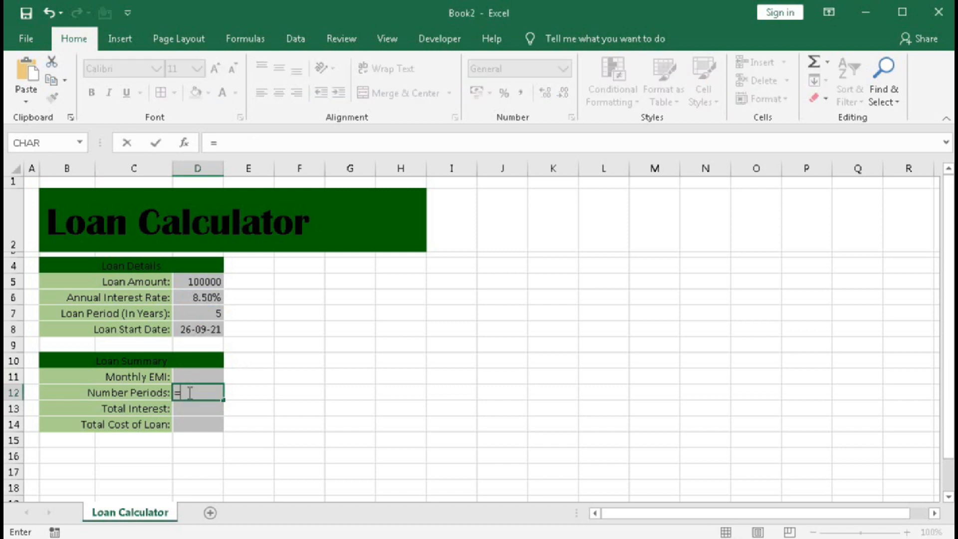
click(194, 312)
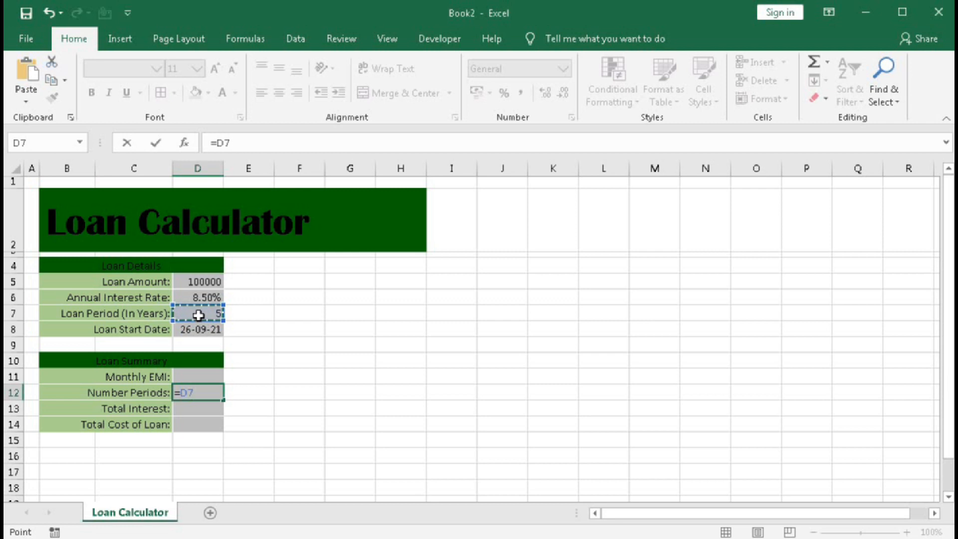
text(*12)
key(Return)
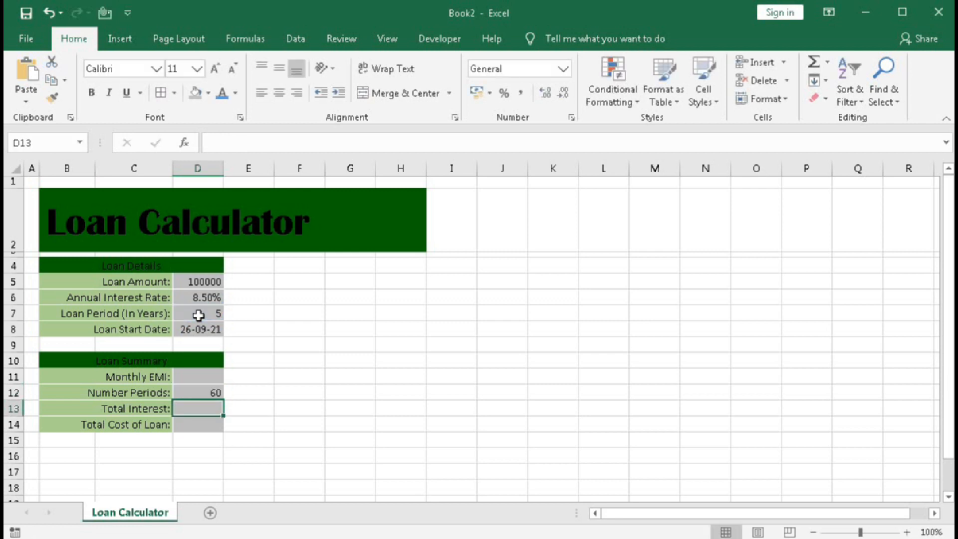
click(205, 392)
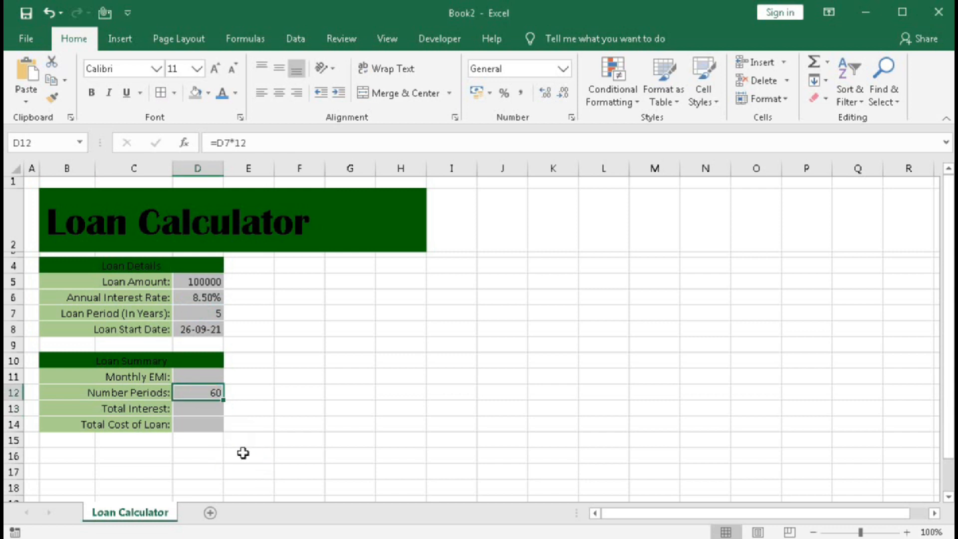
Calculate the monthly EMI in D11 with the formula =-PMT(D6/12,D12,D5,0,0).
click(197, 376)
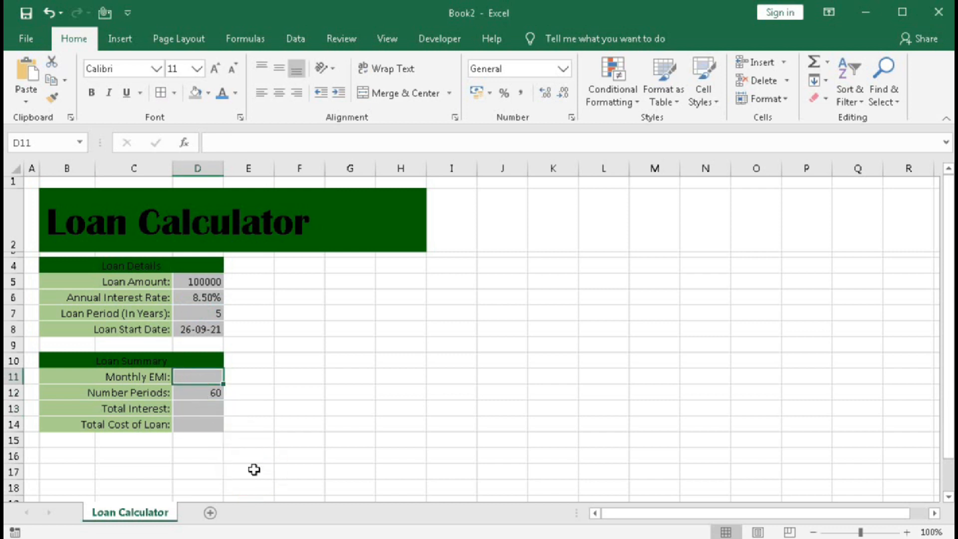
text(=-pmt)
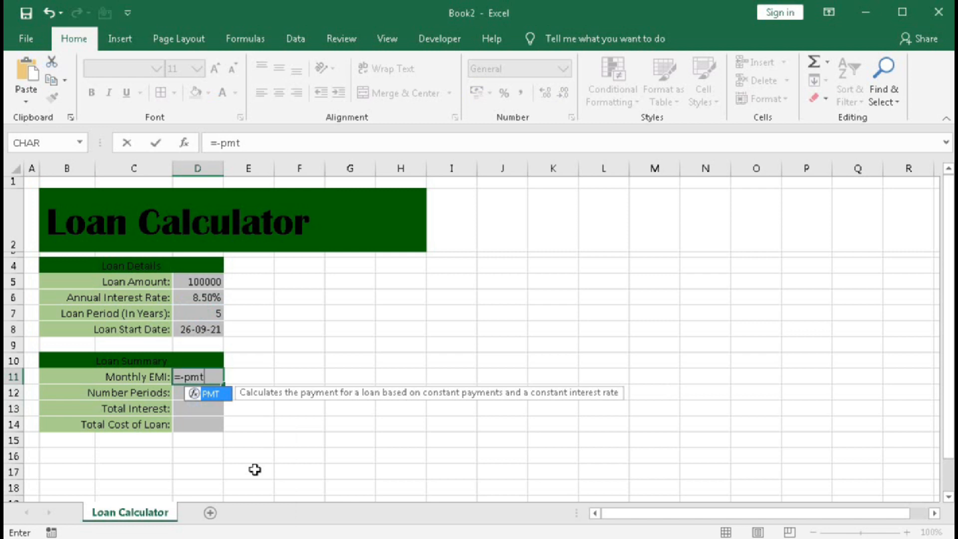
text(()
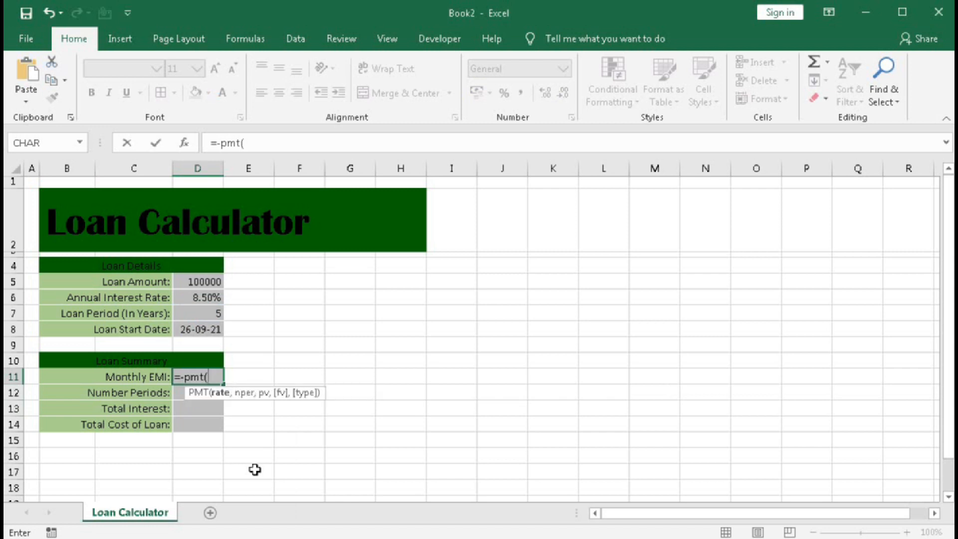
click(183, 297)
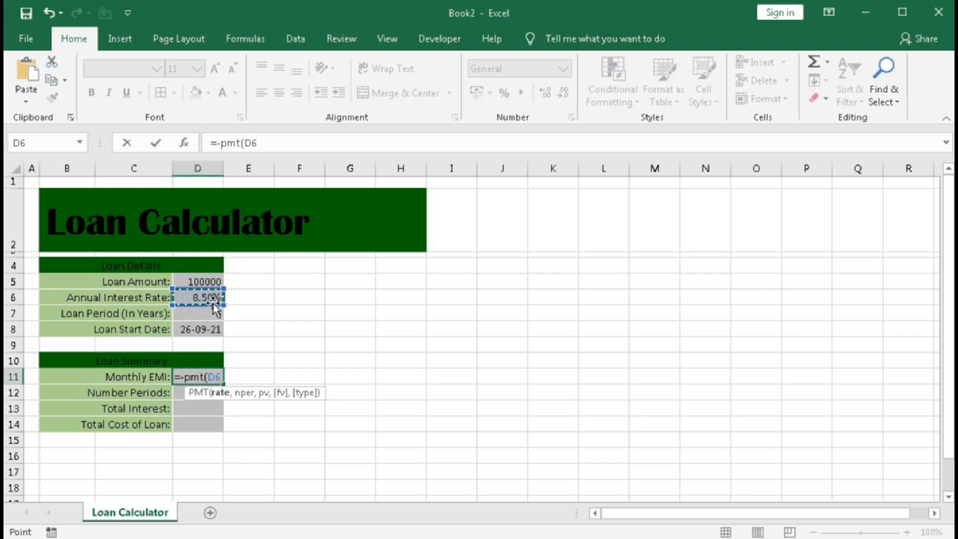
text(/)
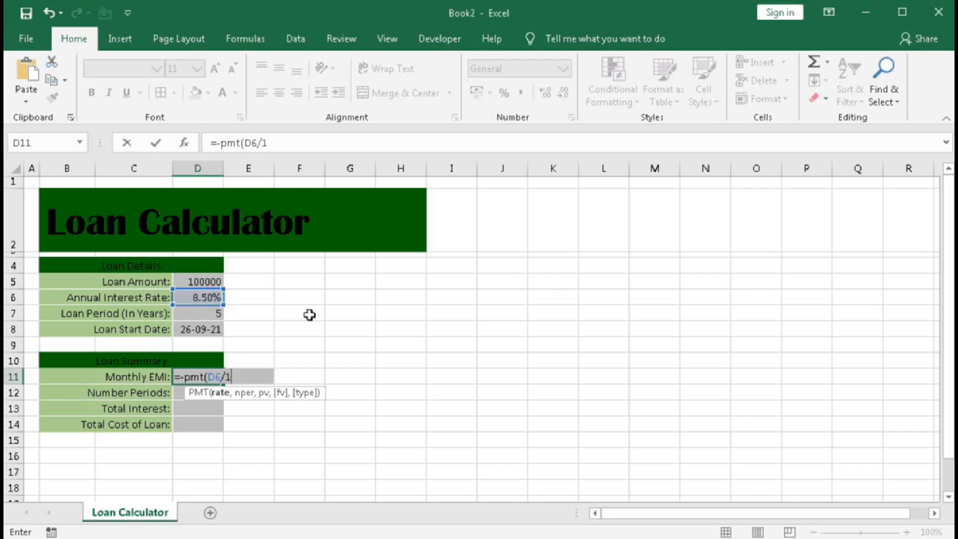
text(12,)
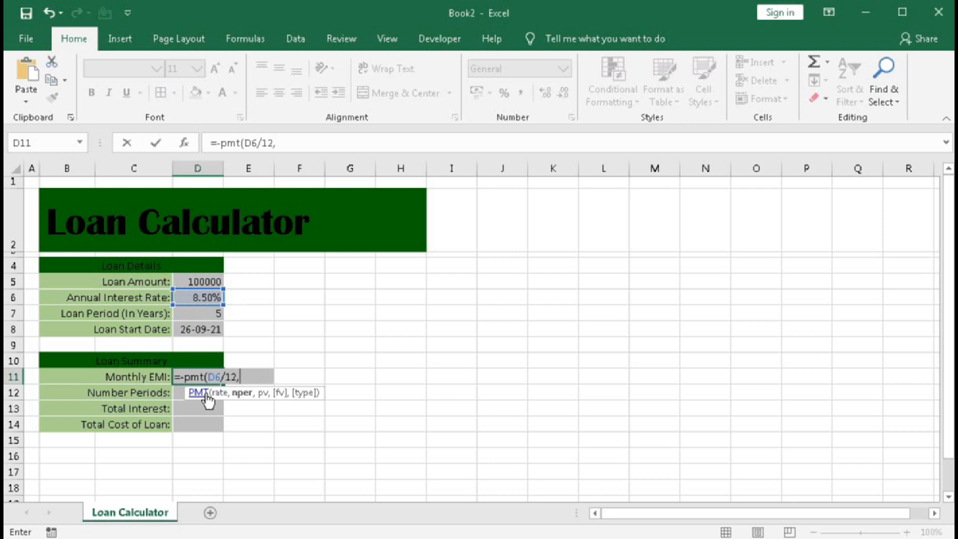
drag(197, 392, 327, 389)
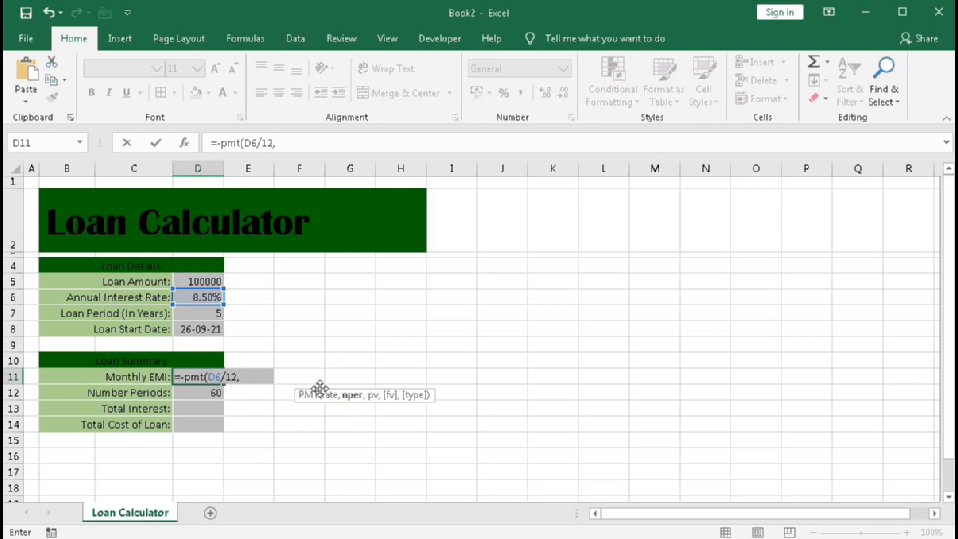
click(191, 393)
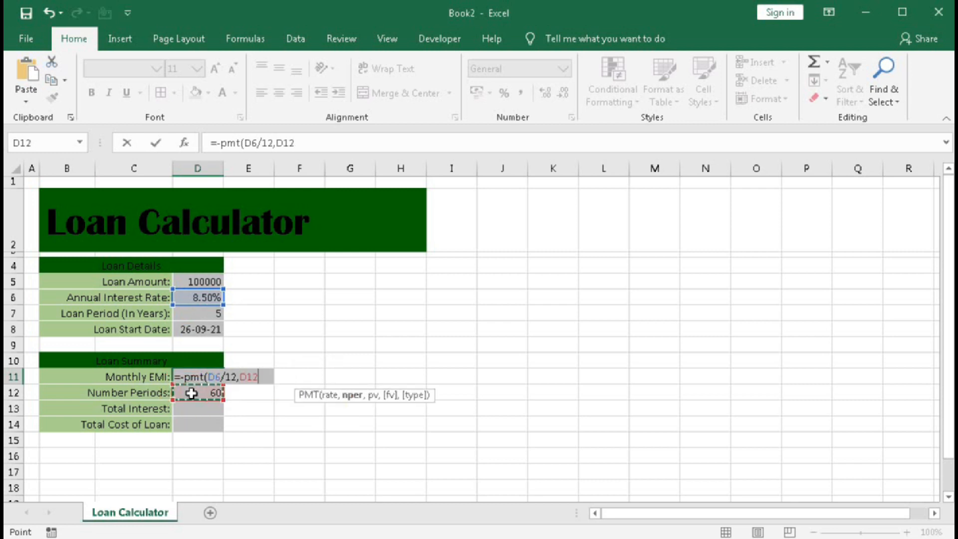
text(,)
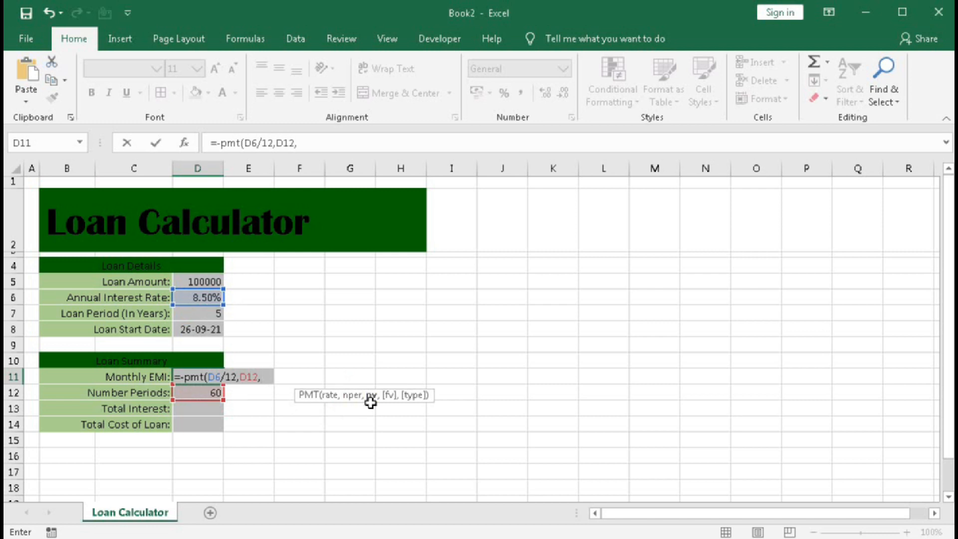
click(202, 282)
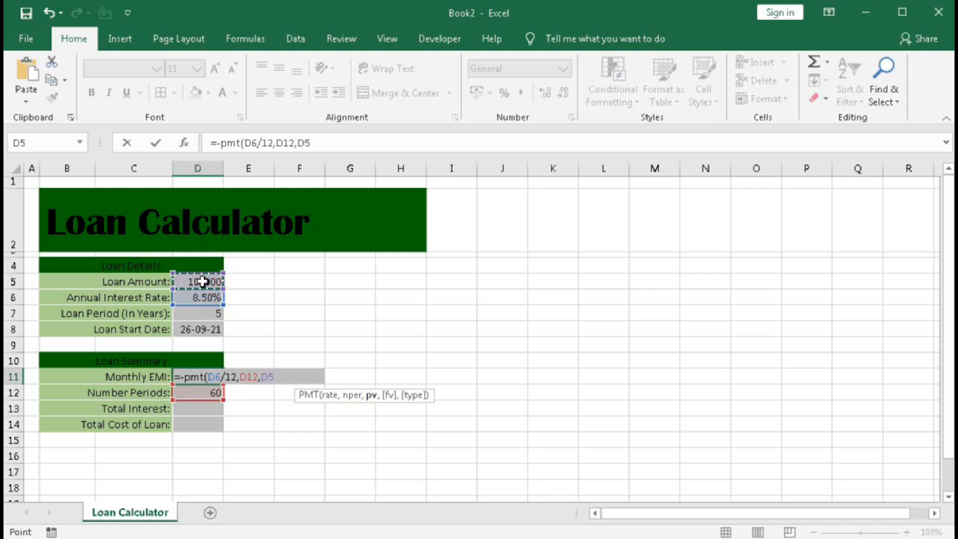
text(,)
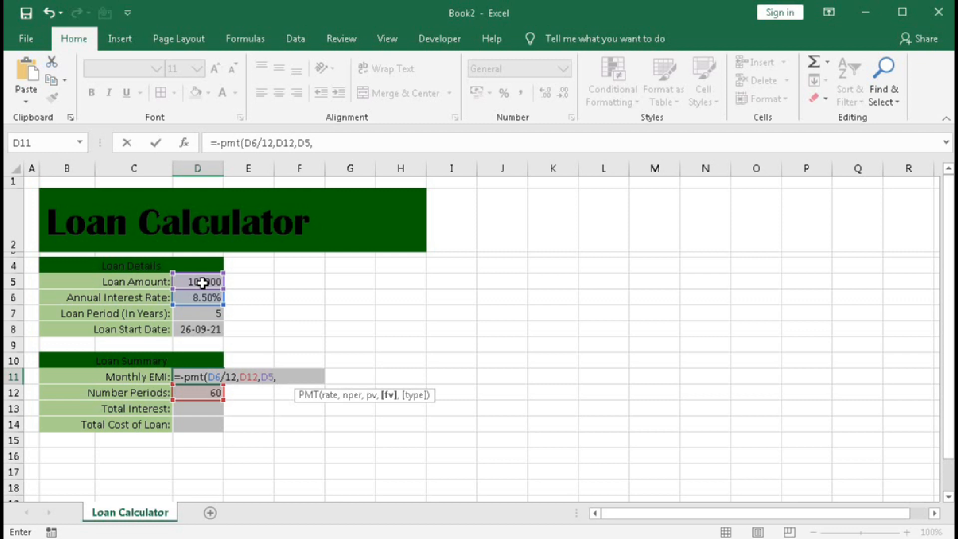
text(0,0)
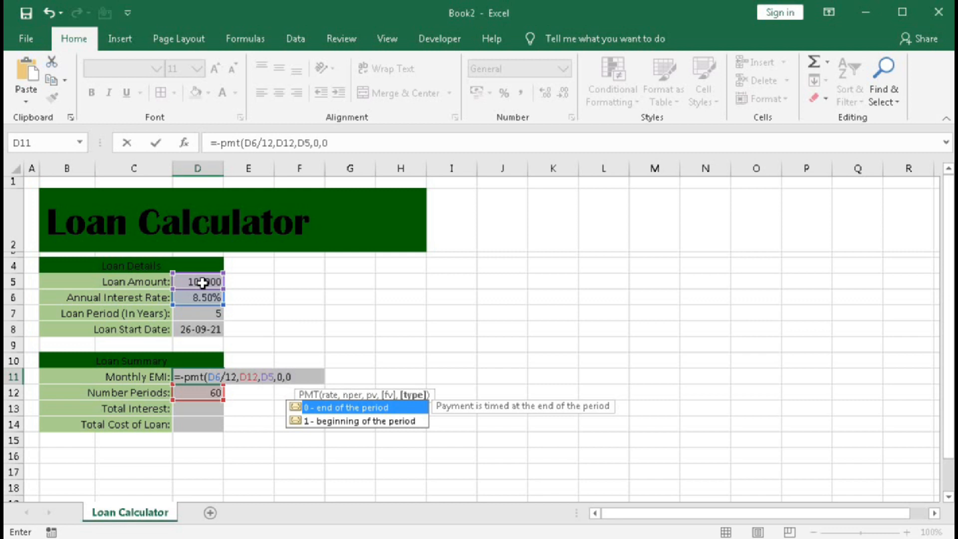
text())
key(Return)
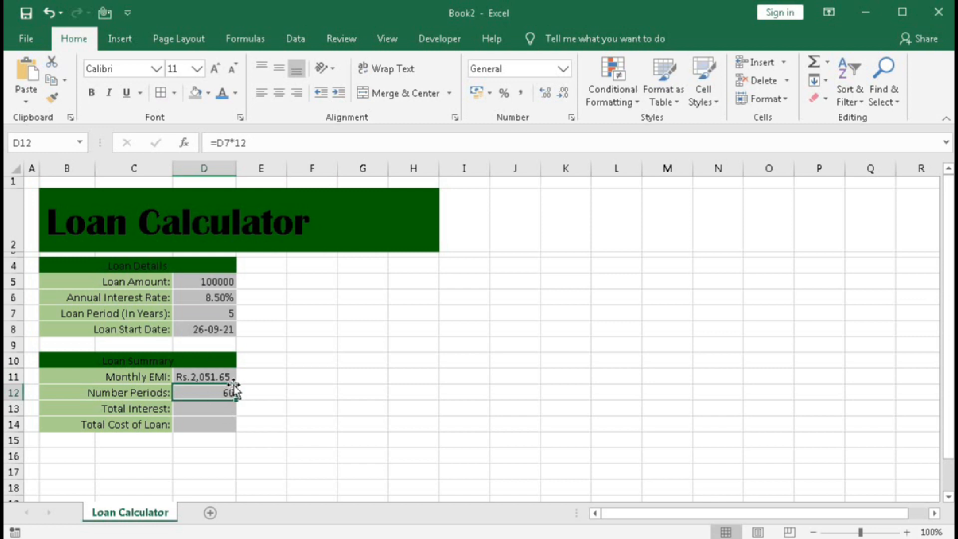
Calculate the total cost of the loan in D14 with the formula =D11*D12.
key(Down)
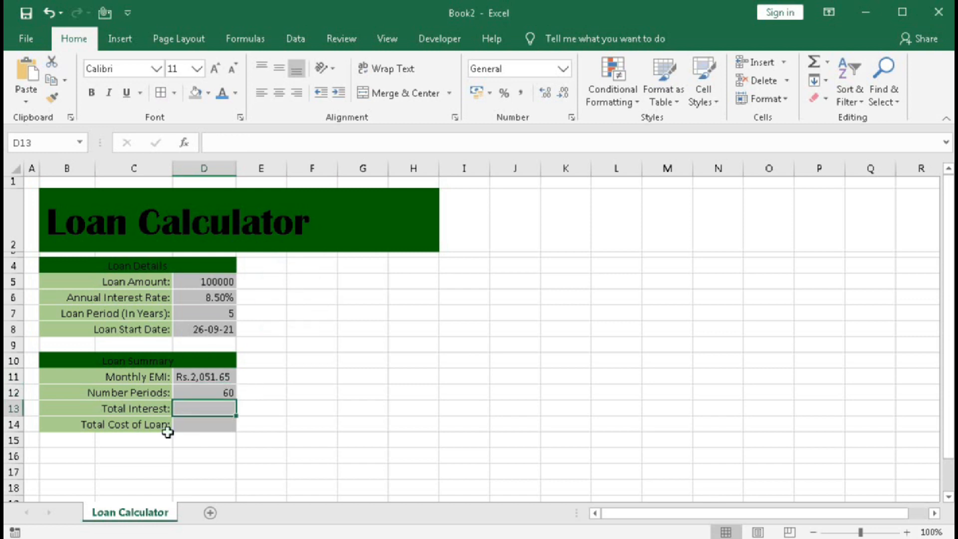
click(193, 423)
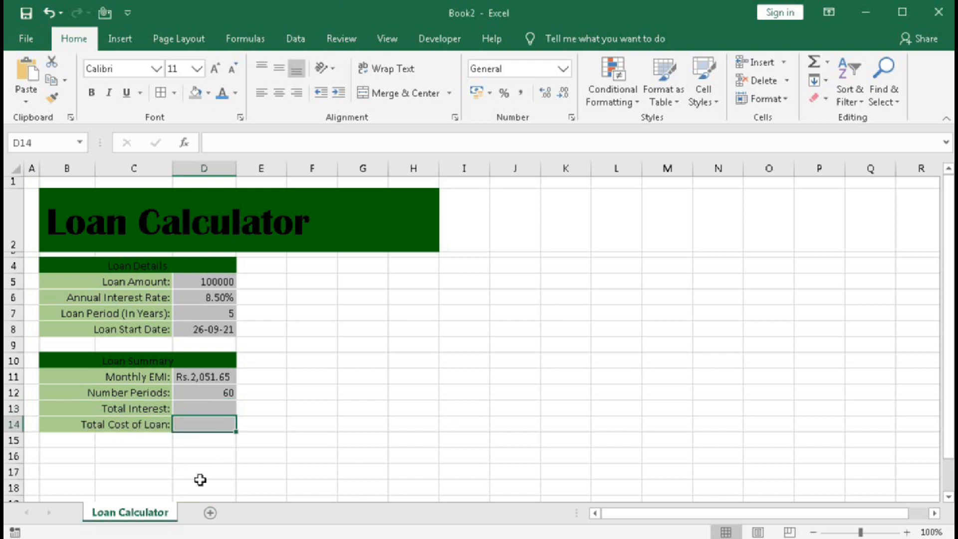
text(=)
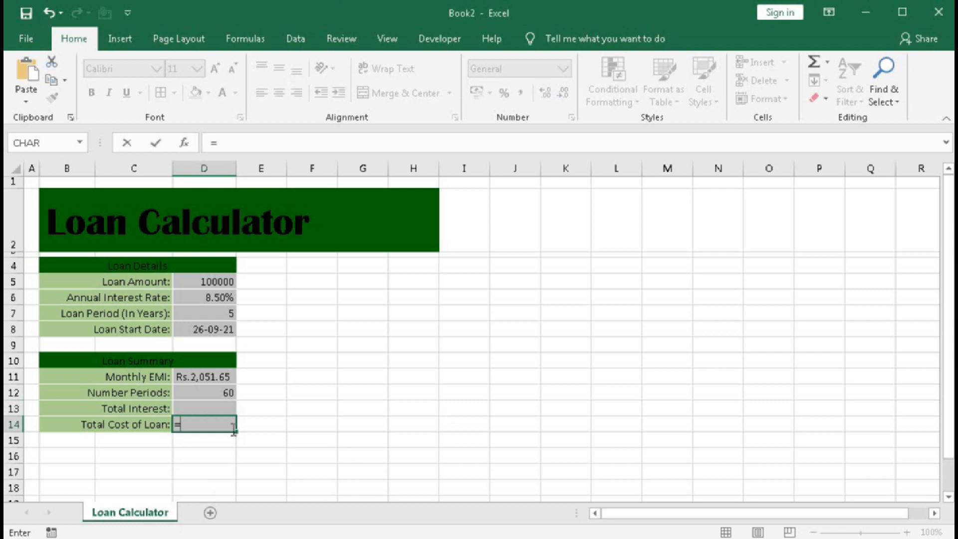
click(209, 377)
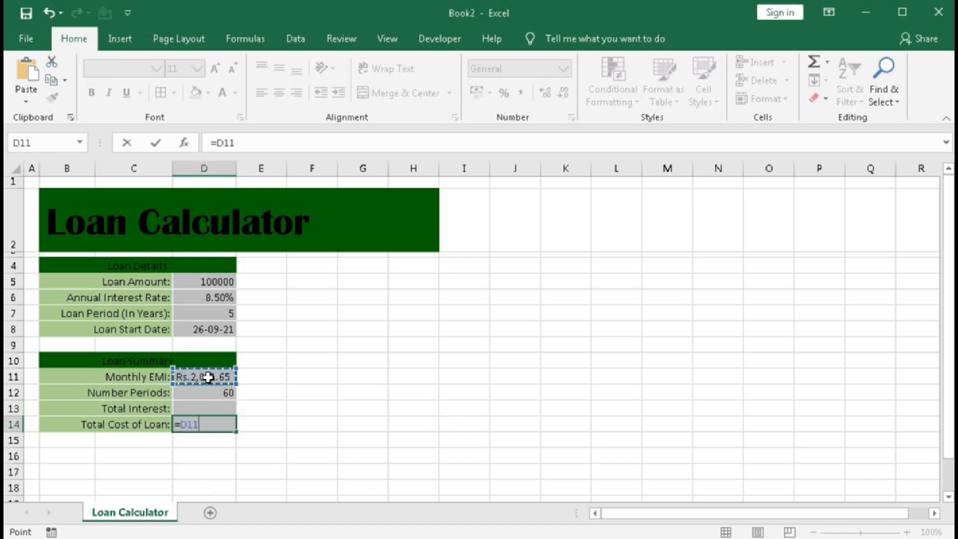
text(*)
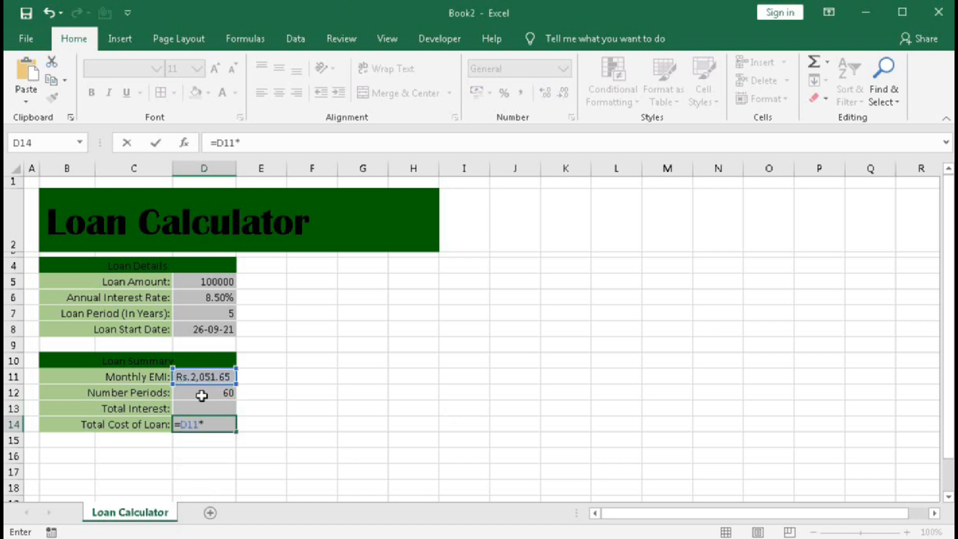
click(201, 395)
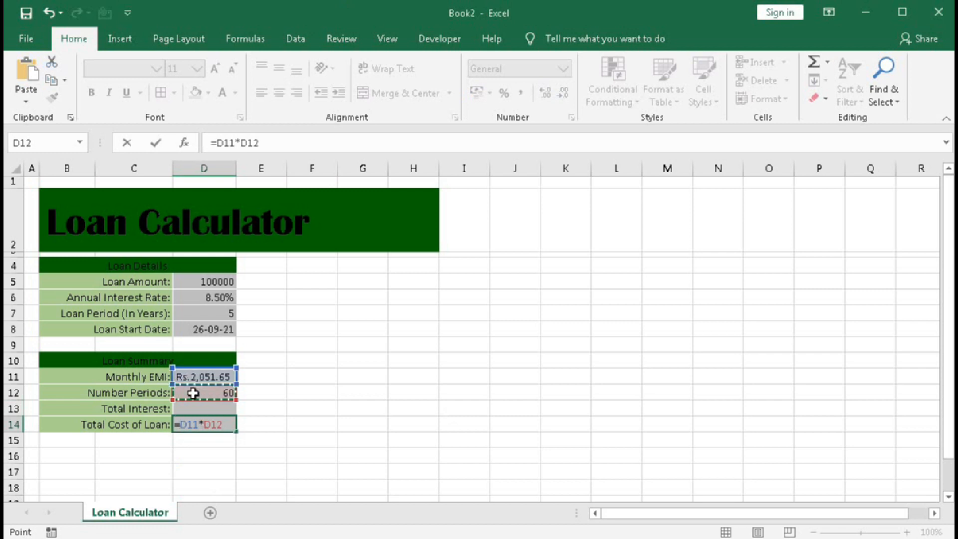
key(Return)
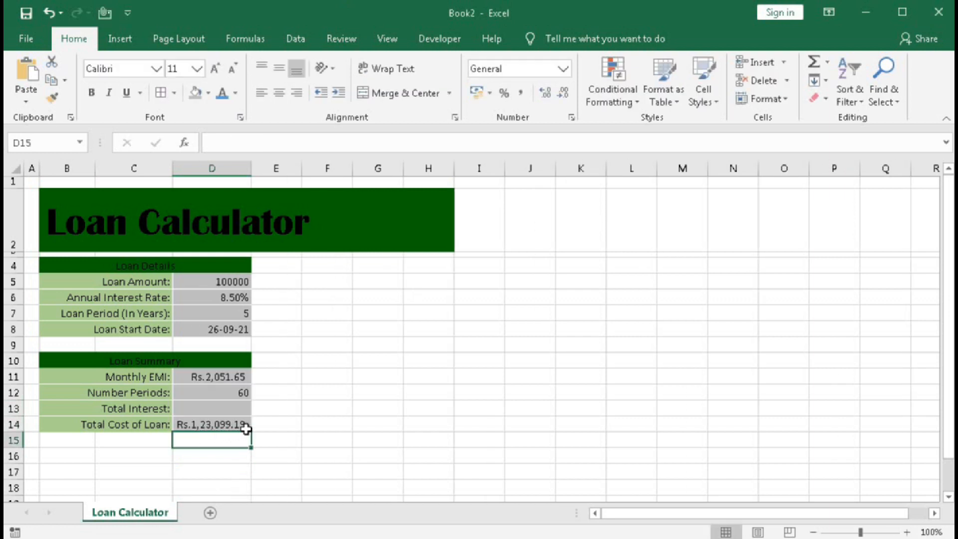
Calculate the total interest in D13 with the formula =D14-D5.
click(220, 408)
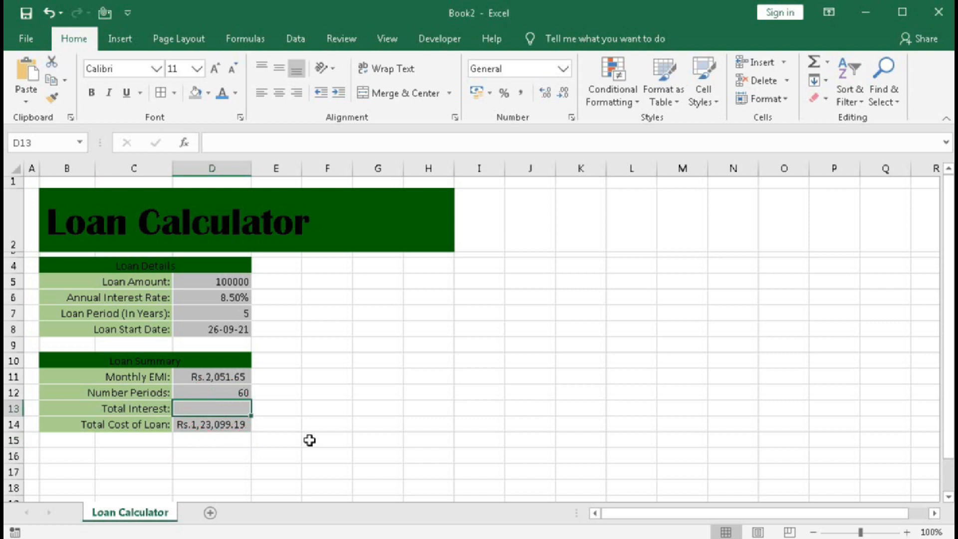
text(=)
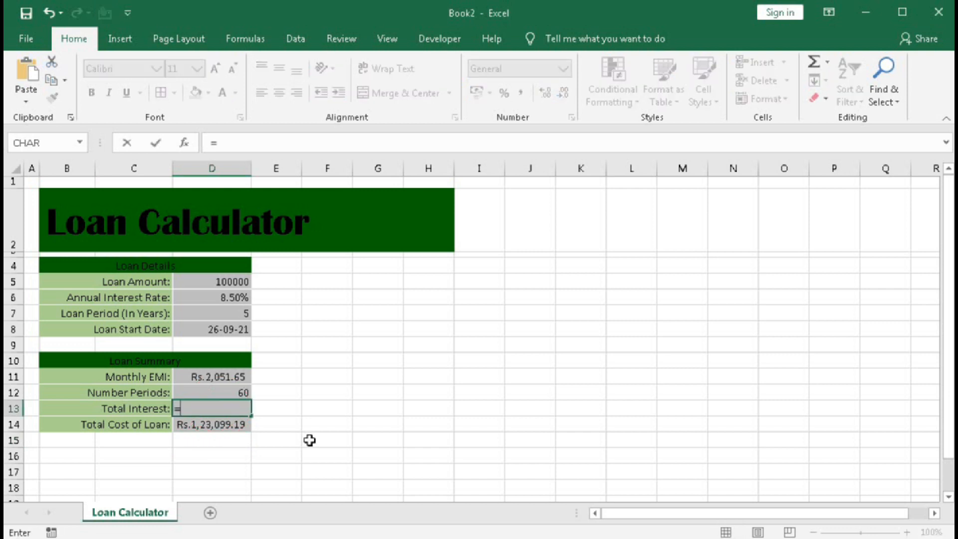
click(218, 425)
text(-)
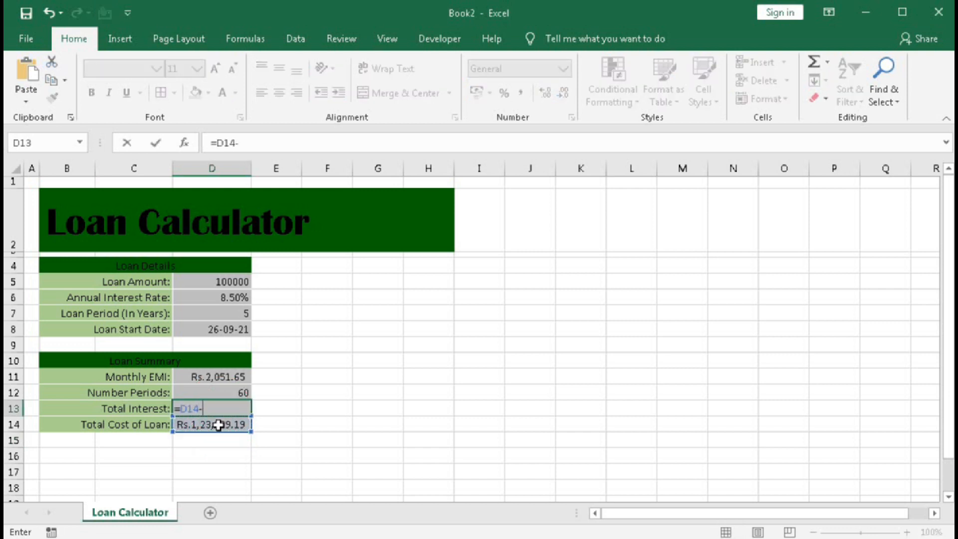
click(210, 282)
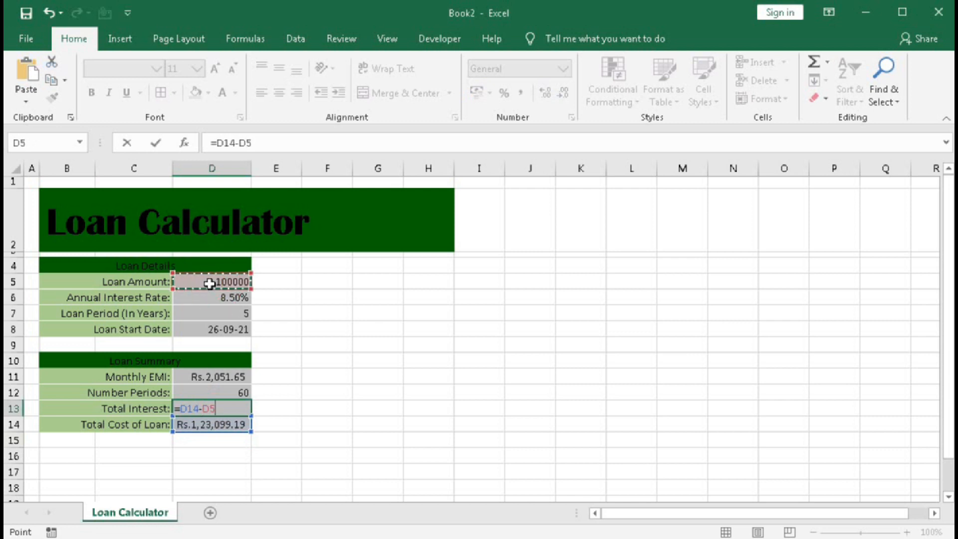
key(Return)
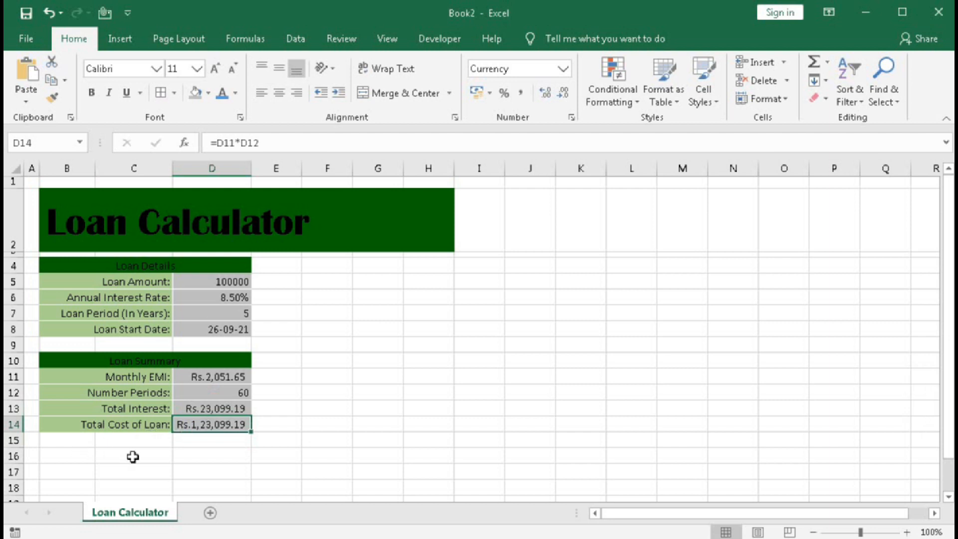
Shrink row 15 to a thin spacer and enter the headers EMI No in B16 and Payment Date in C16.
drag(19, 448, 16, 441)
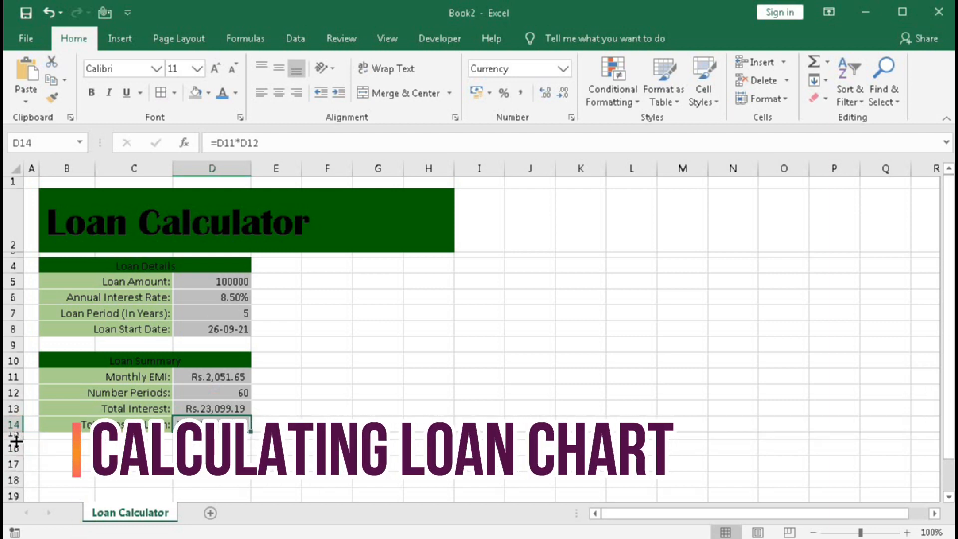
click(59, 448)
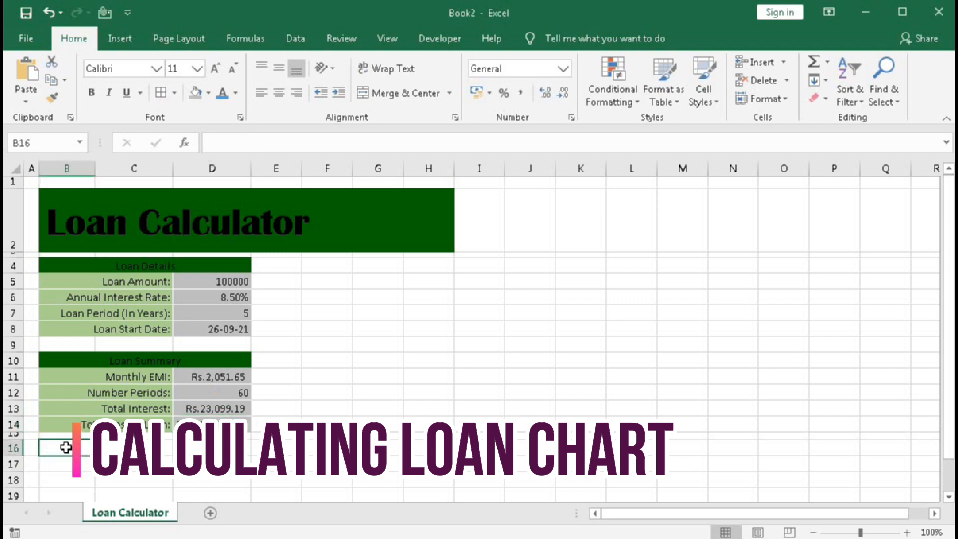
text(EMI No)
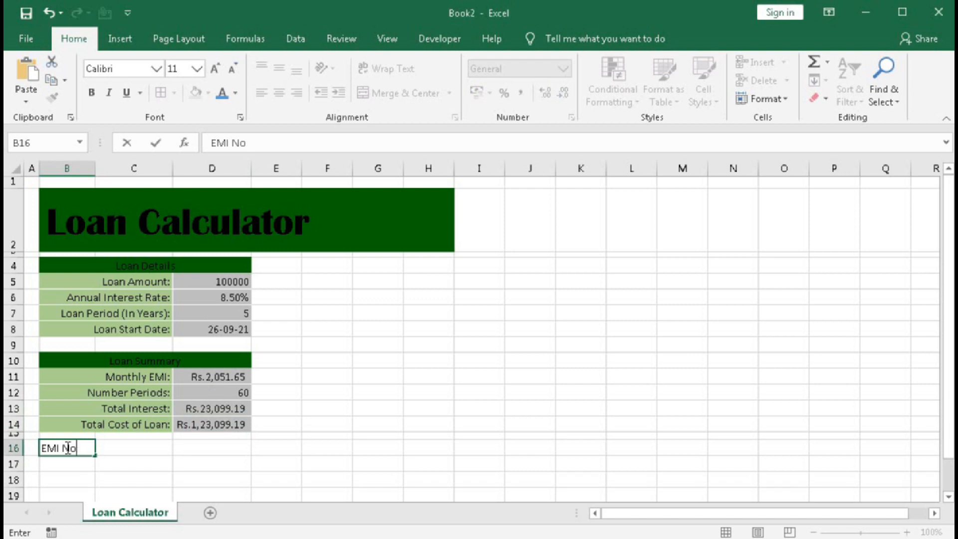
key(Tab)
text(Pay)
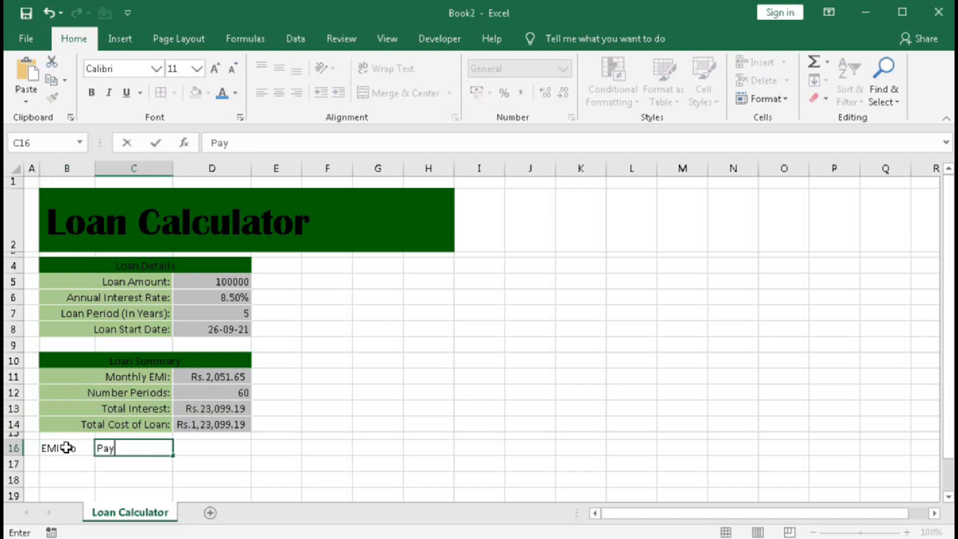
text(ment Date)
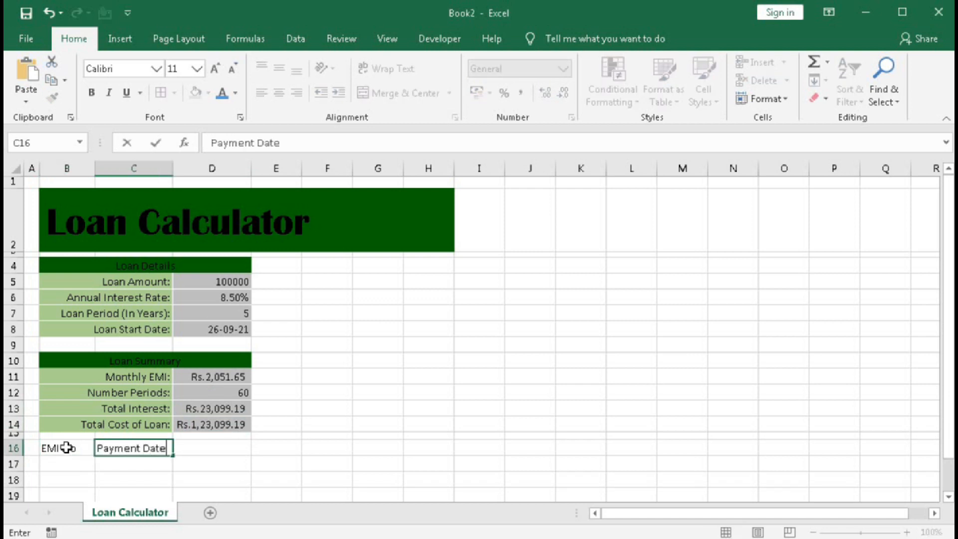
key(Tab)
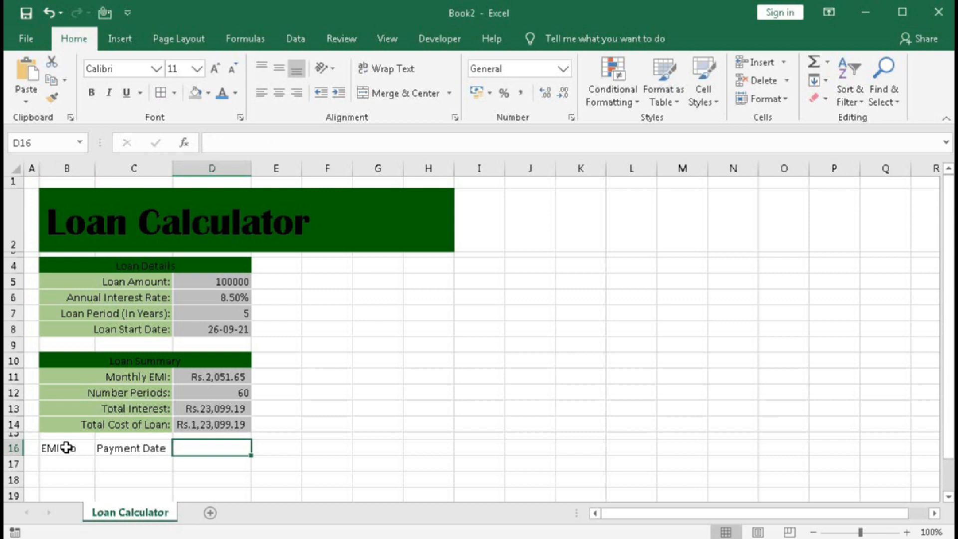
Enter the headers Beginning Balance in D16 and EMI Amount in E16.
text(Begin)
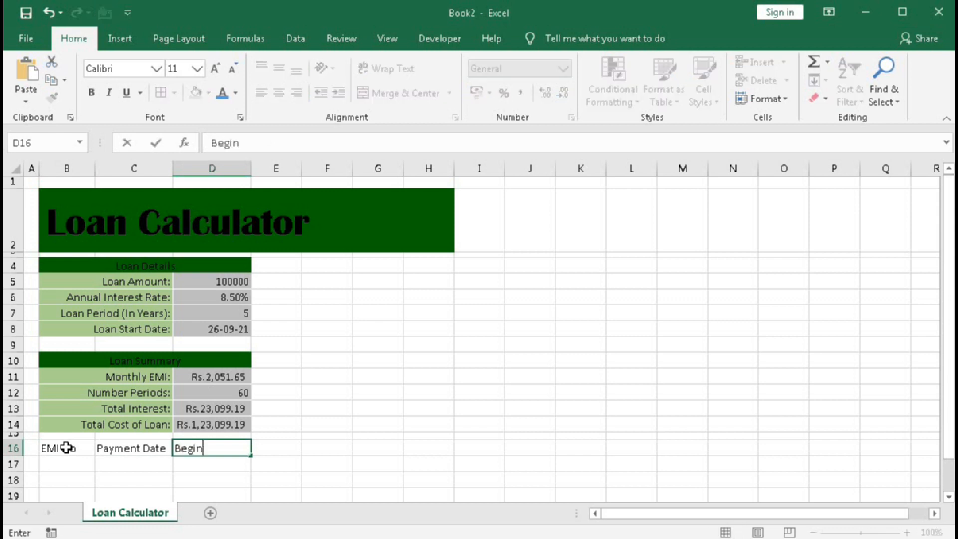
text(ning Balance)
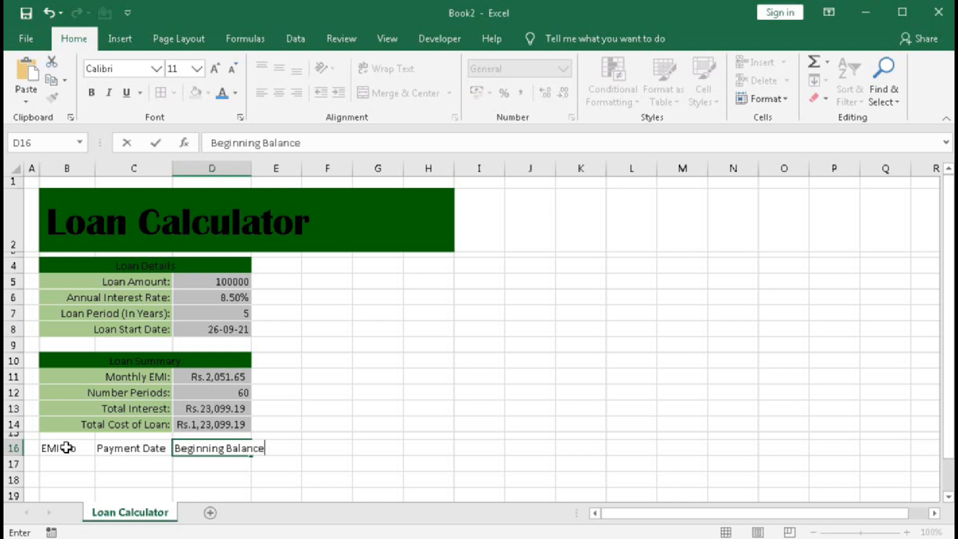
key(Tab)
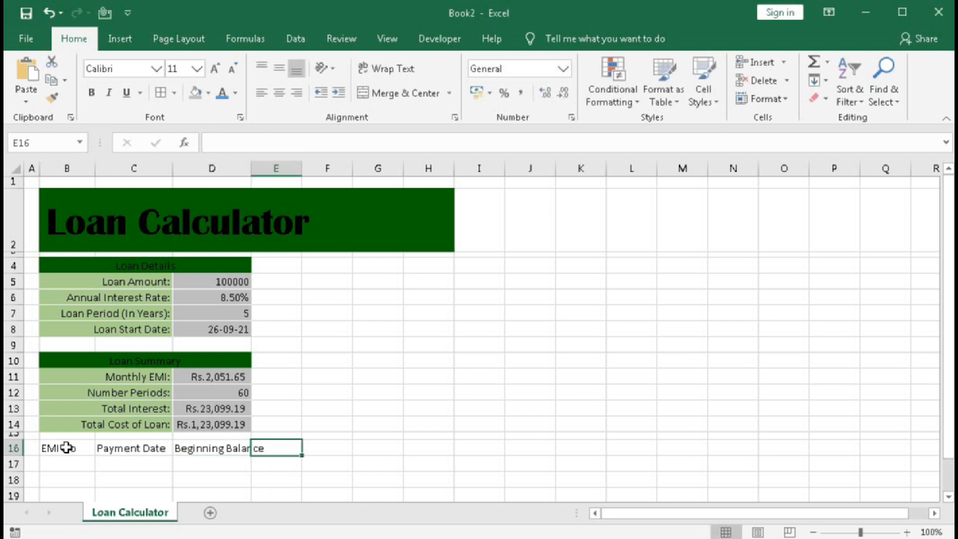
text(EM)
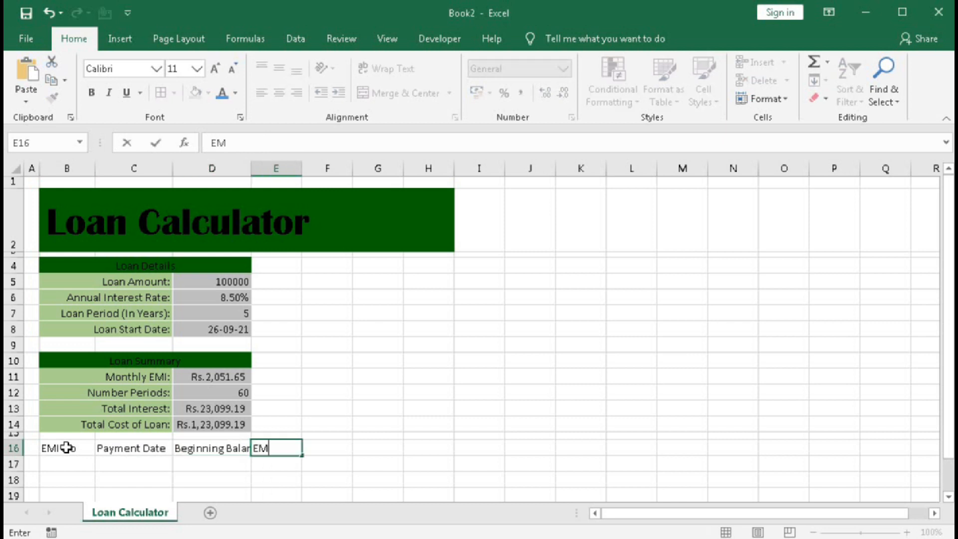
text(I Amount)
key(Tab)
Enter the headers Principal in F16, Interest in G16 and Closing Balance in H16.
text(Prin)
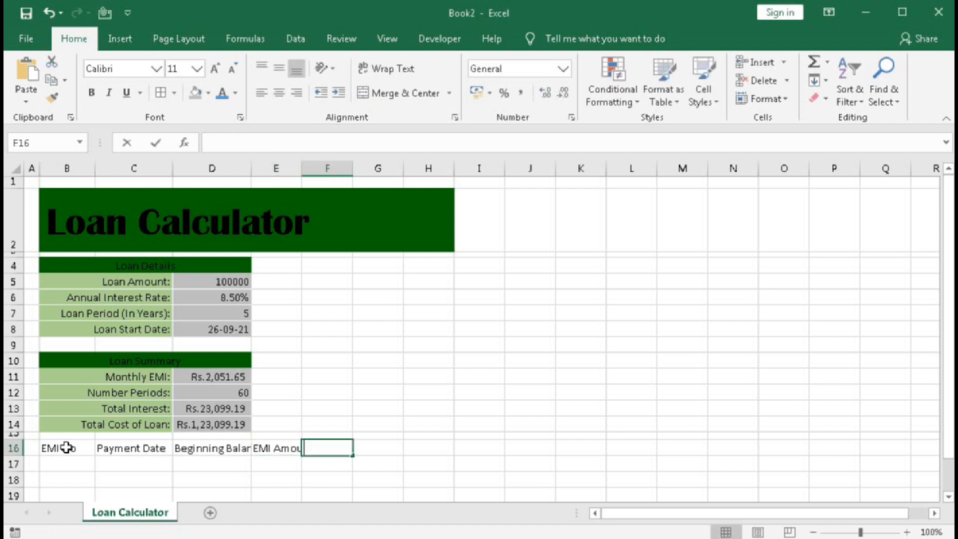
text(cipal)
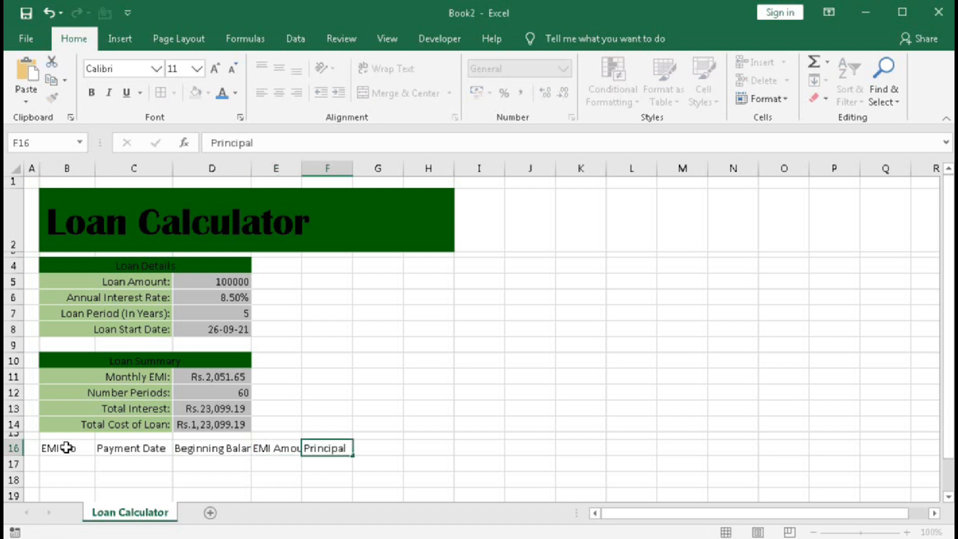
key(Tab)
text(Interes)
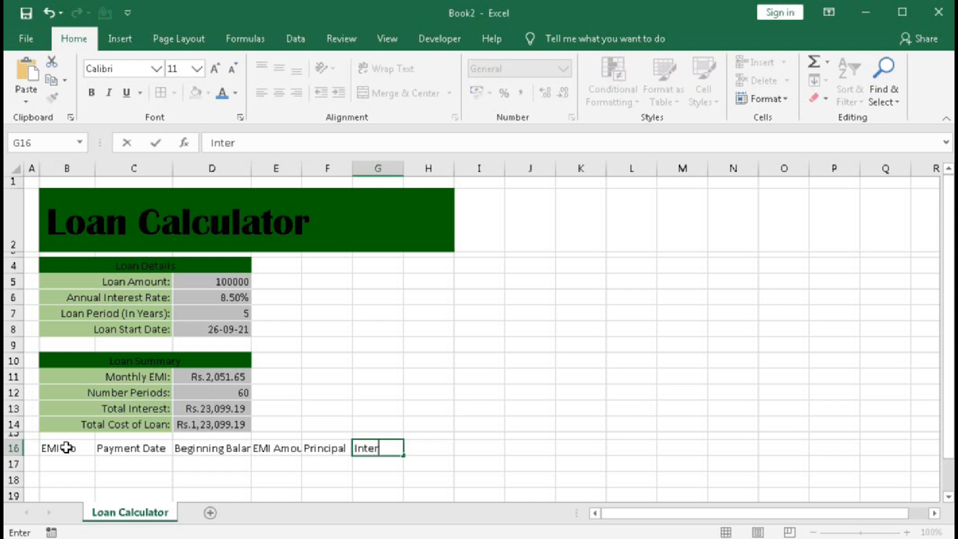
key(Tab)
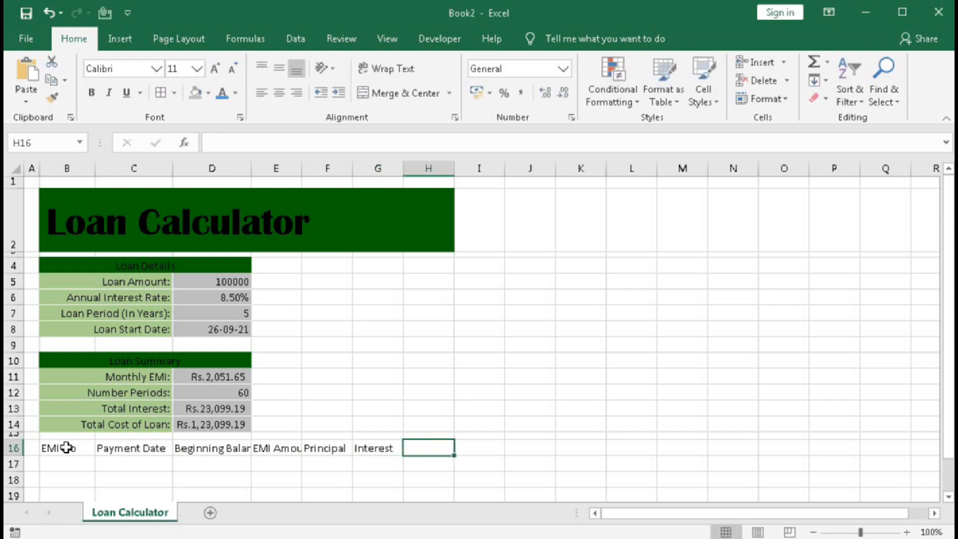
text(Clos)
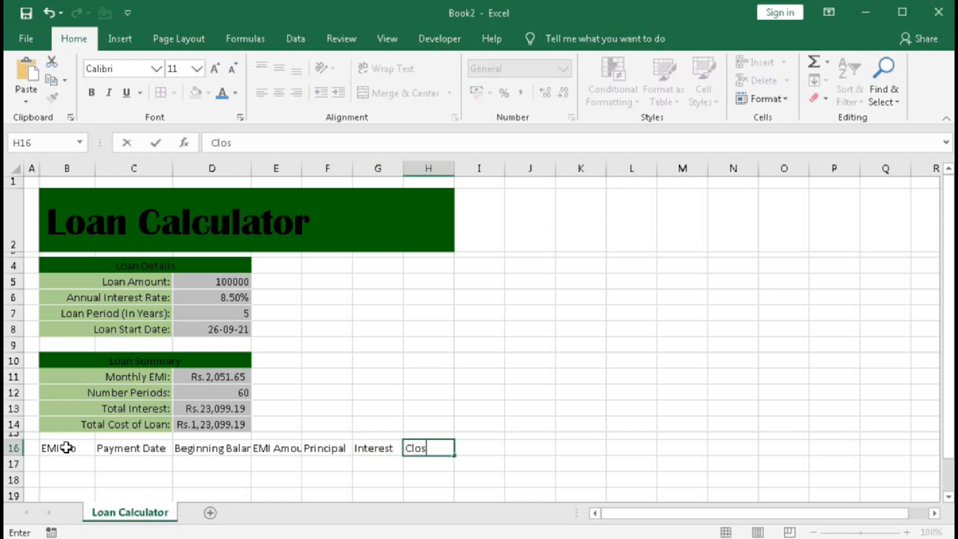
text(ing Balan)
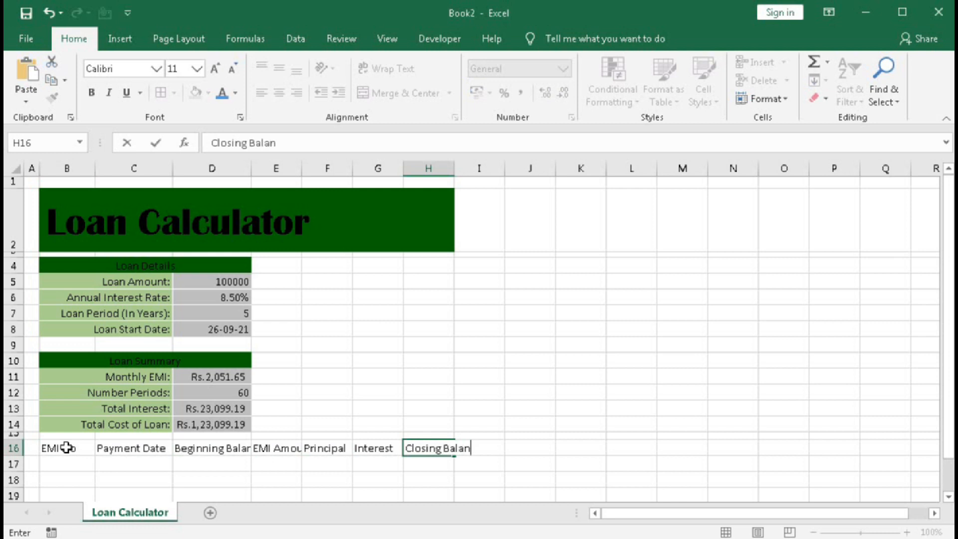
text(ce)
key(Return)
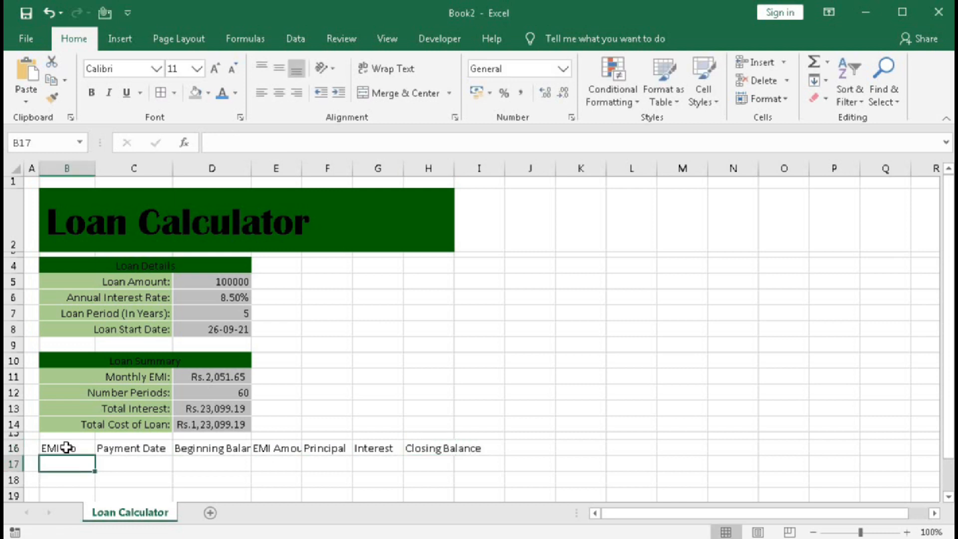
Widen columns C to H equally until the Beginning Balance header fits, and center the headers in B16:H16.
drag(173, 169, 528, 171)
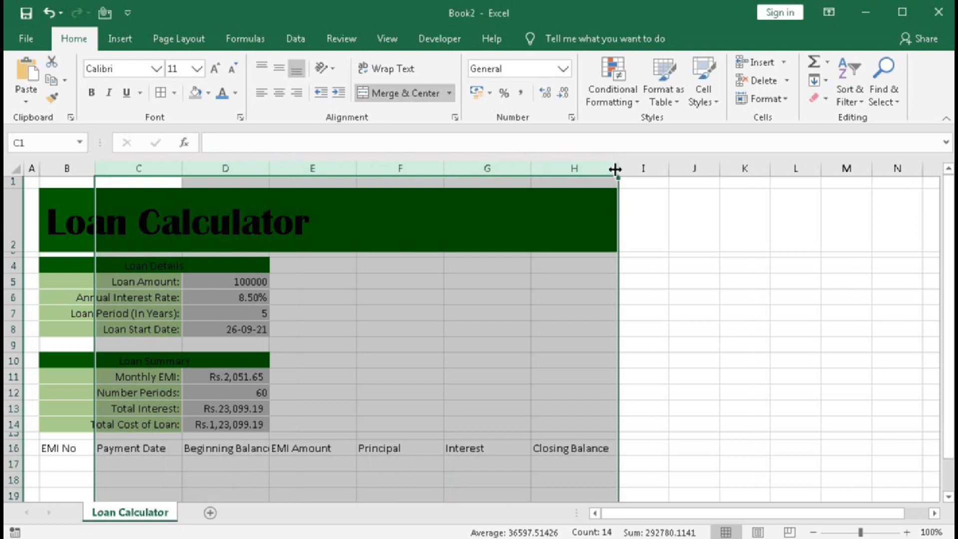
drag(618, 168, 631, 174)
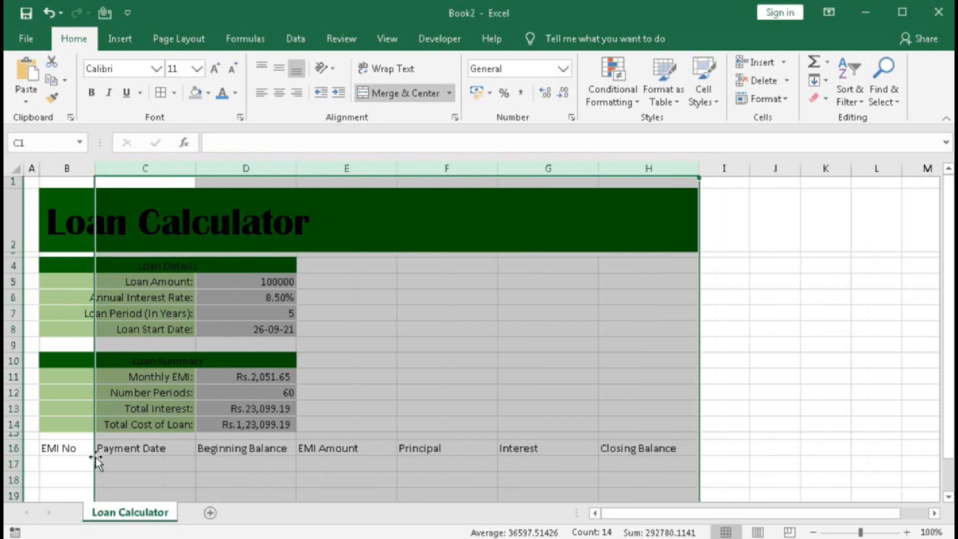
drag(64, 449, 613, 445)
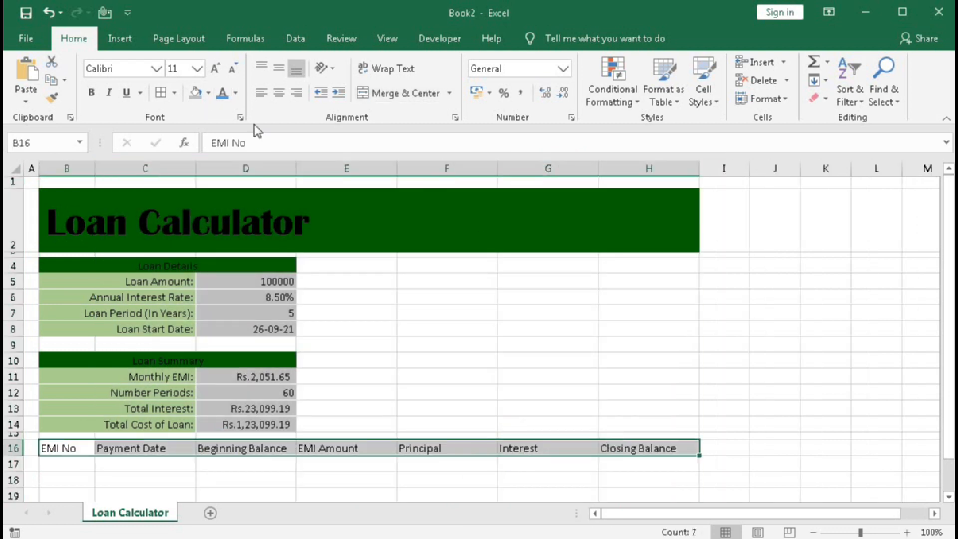
click(279, 93)
Begin an IF formula in B17 whose logical test references the range $B$16:B16, with only the first reference absolute.
click(68, 469)
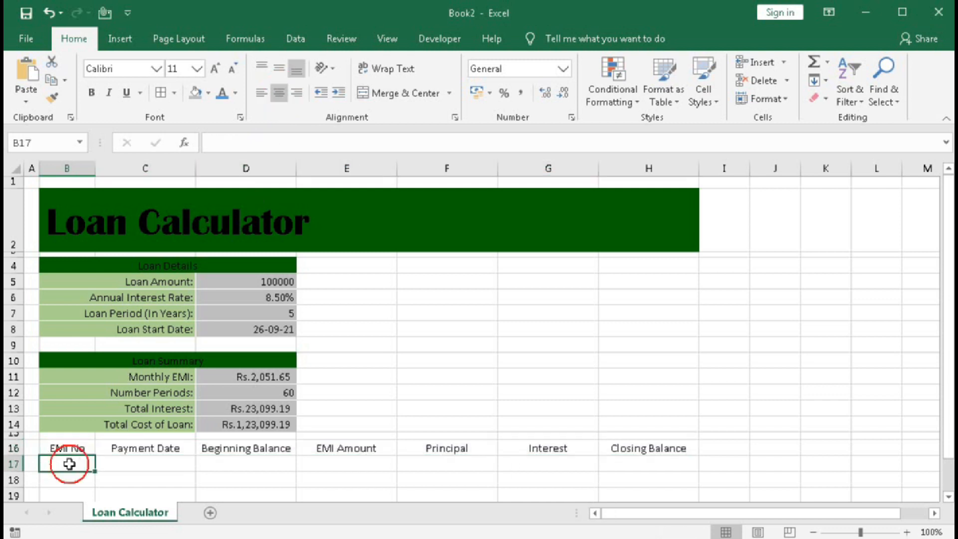
scroll(129, 399, down, 2)
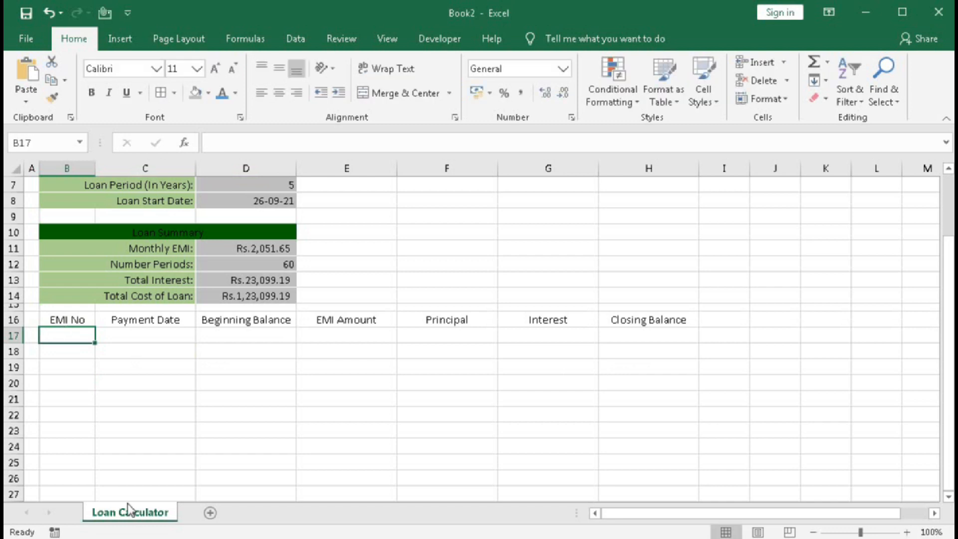
text(=if)
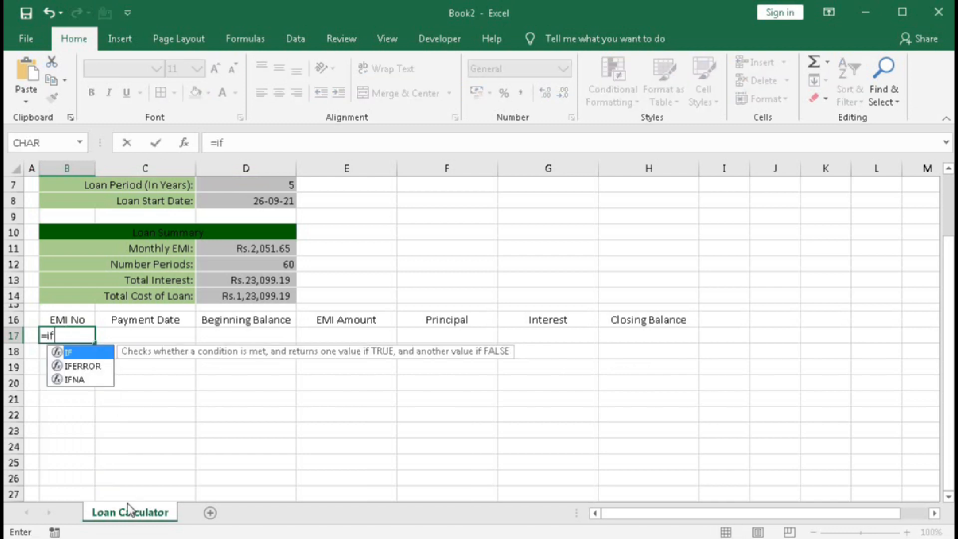
text(()
scroll(89, 439, up, 1)
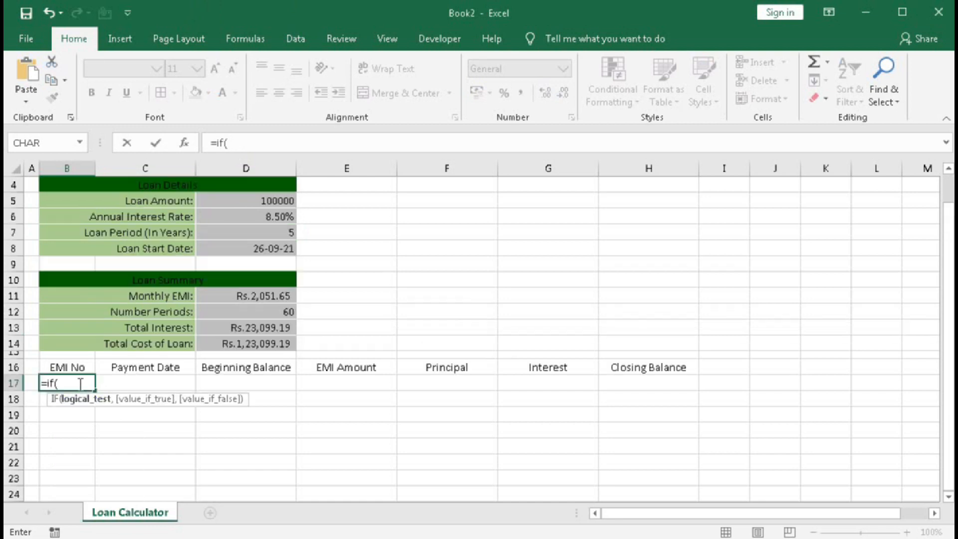
click(69, 367)
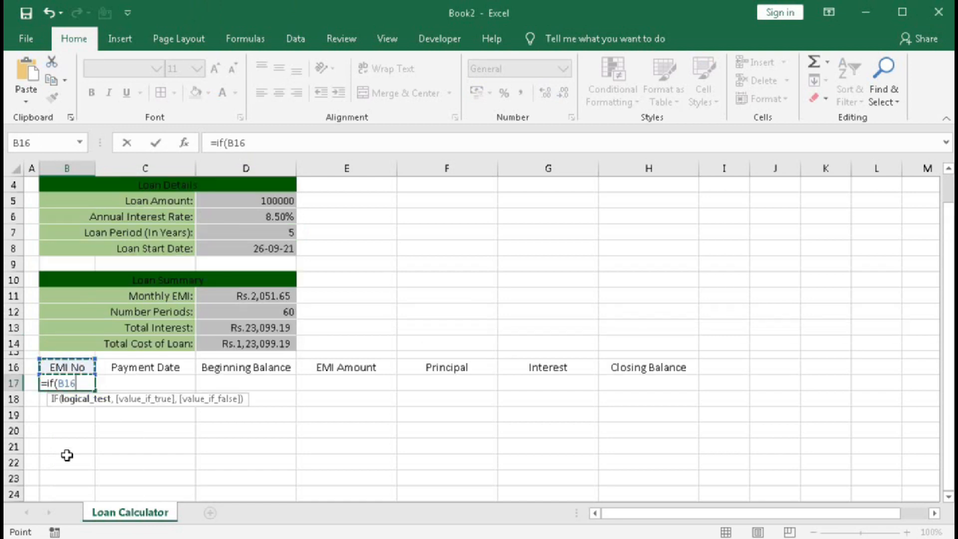
key(F8)
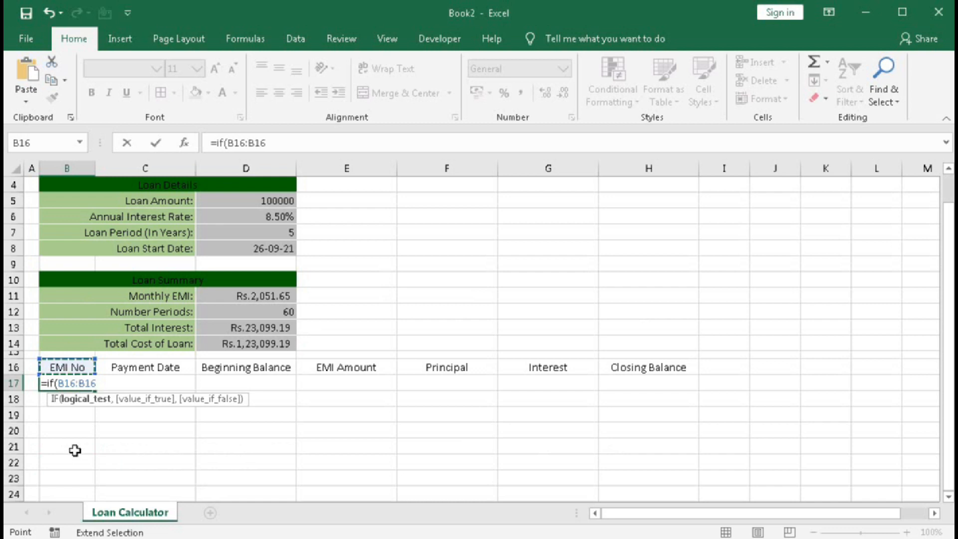
click(73, 383)
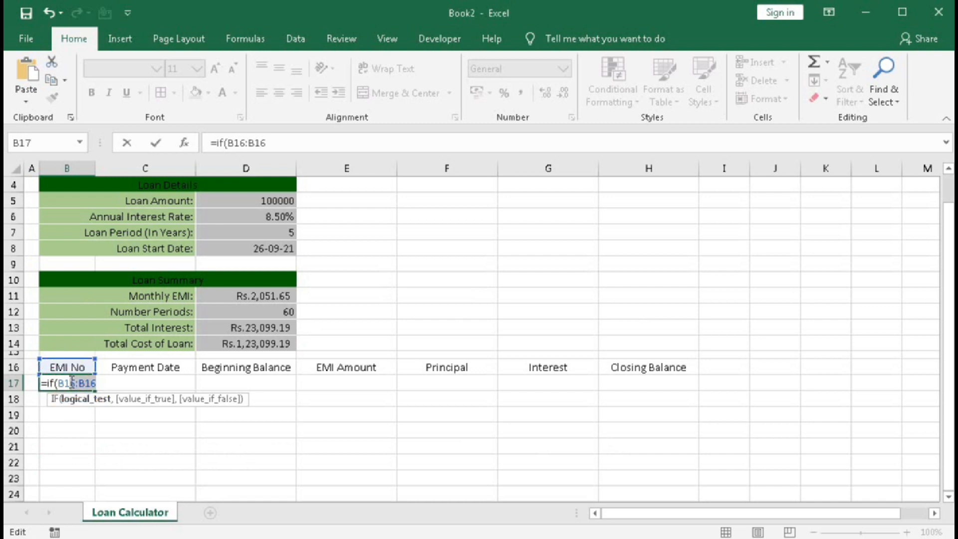
click(71, 383)
key(F4)
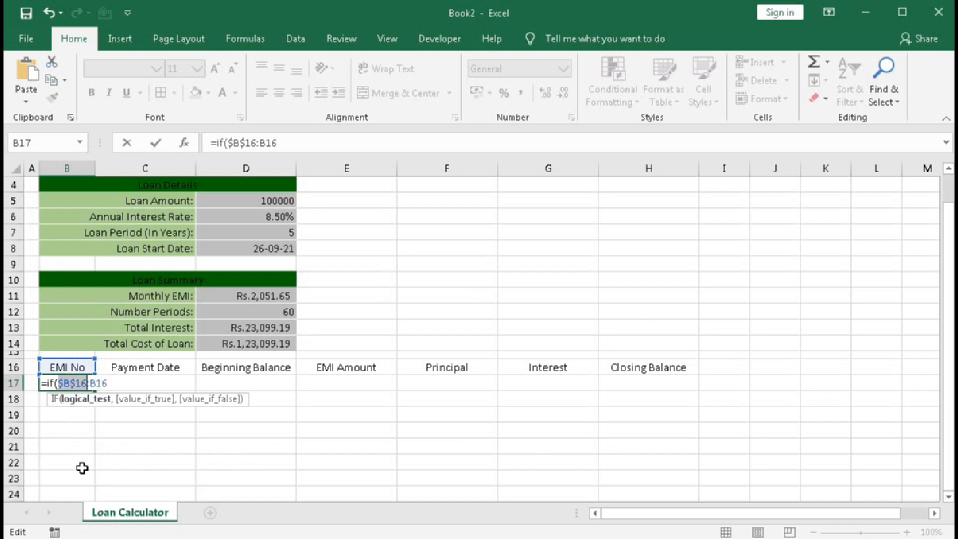
Wrap the range in B17's formula in COUNT, test it for =0, and return 1 when true.
click(60, 383)
text(count)
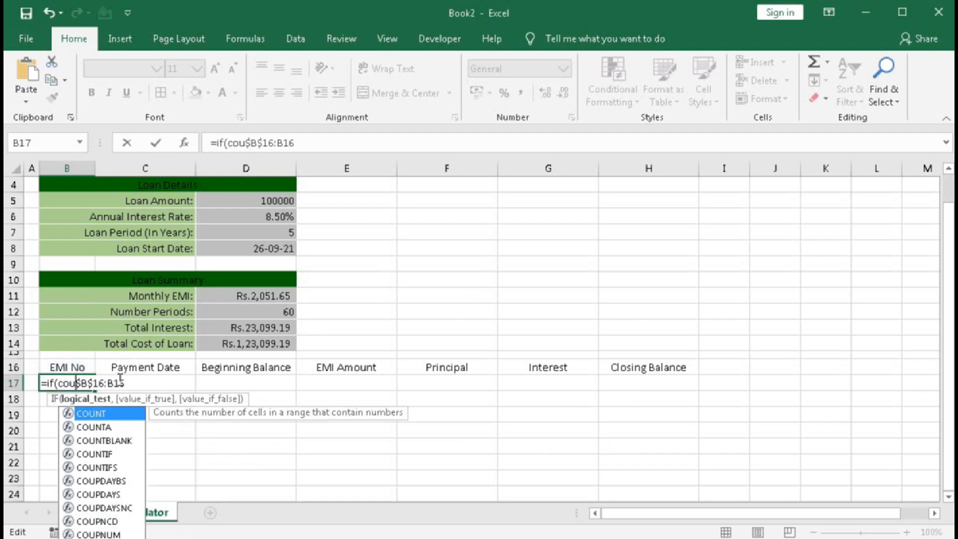
key(Tab)
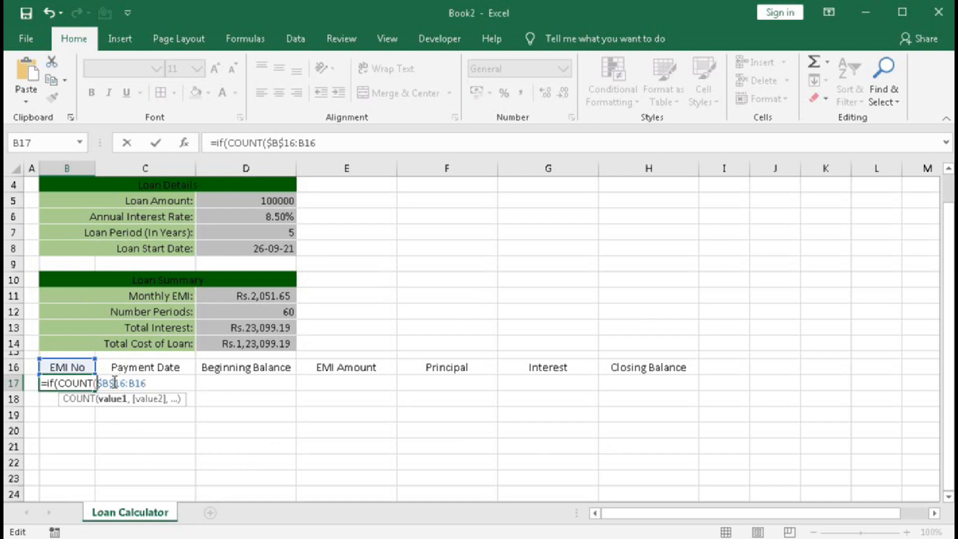
click(151, 382)
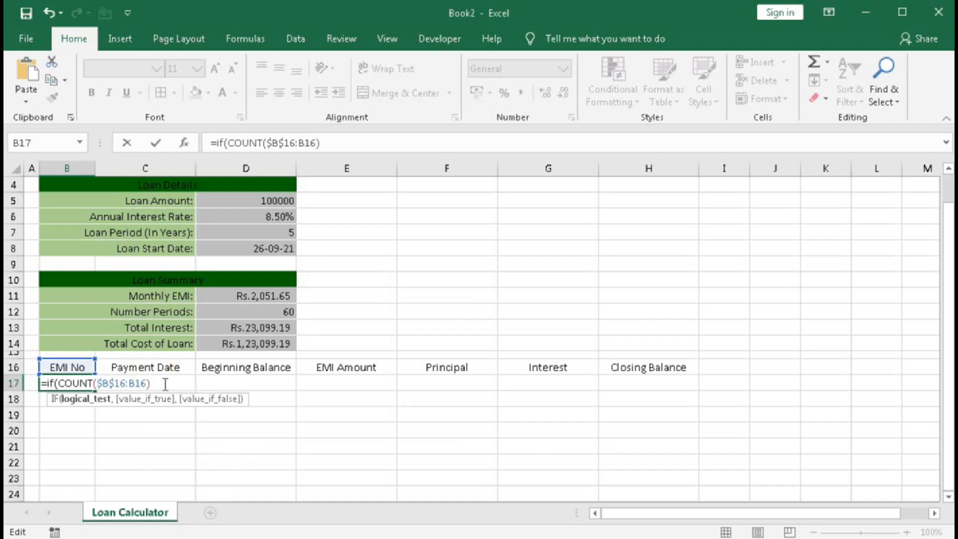
text(=0,)
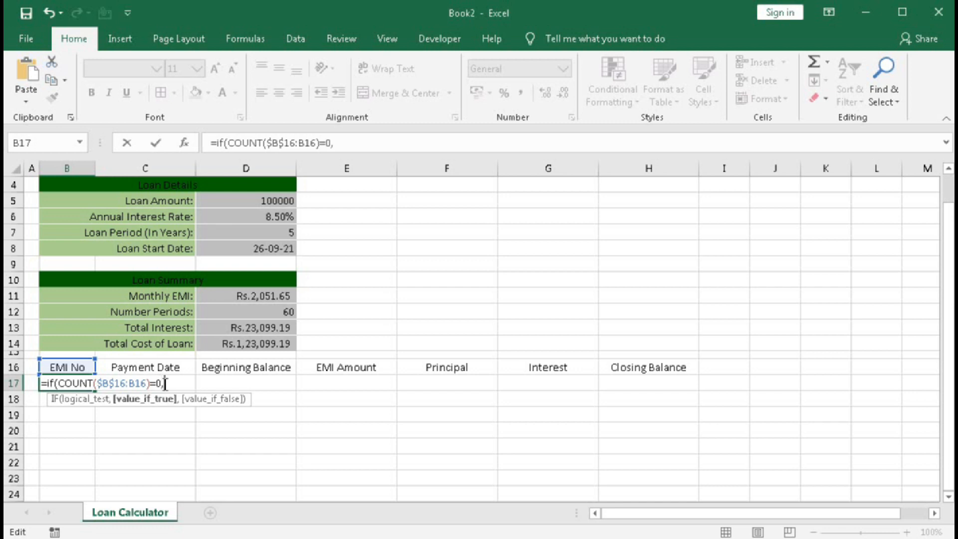
text(1,if()
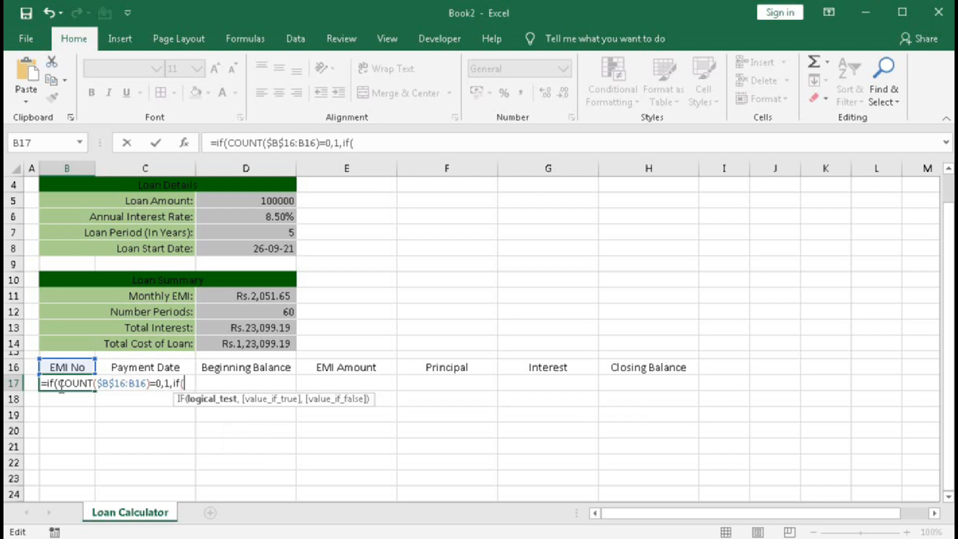
text(cou)
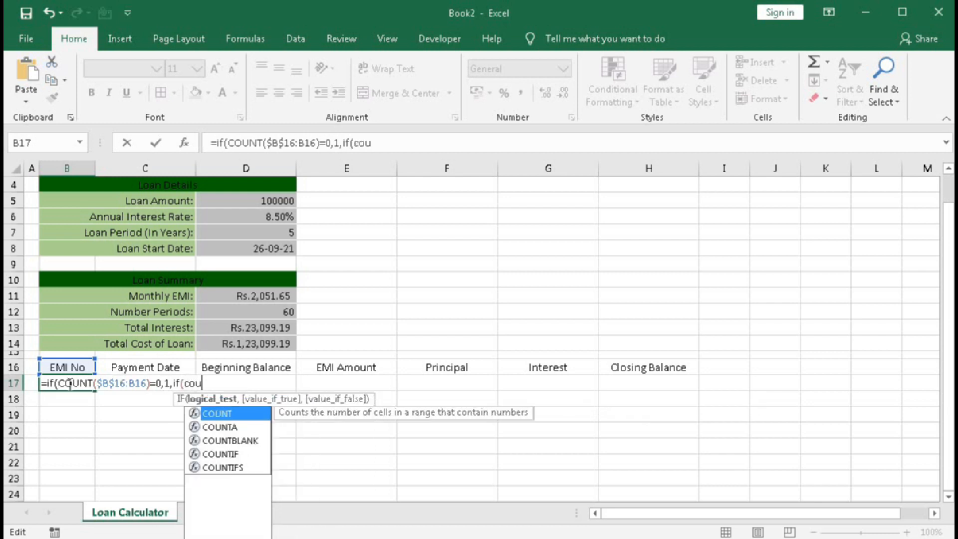
Add a nested IF to B17's formula as the false value, with its test starting as COUNT($B$16:B16)<.
key(Tab)
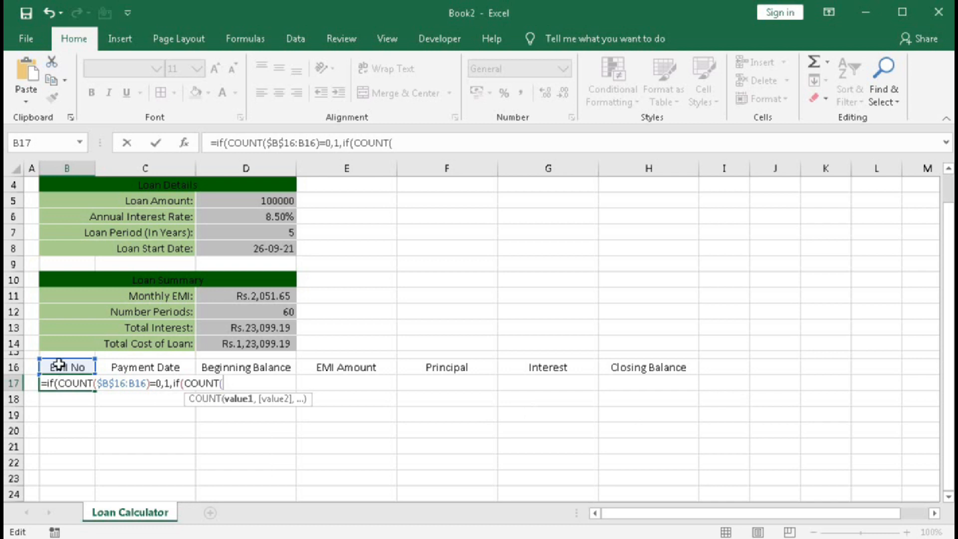
click(60, 367)
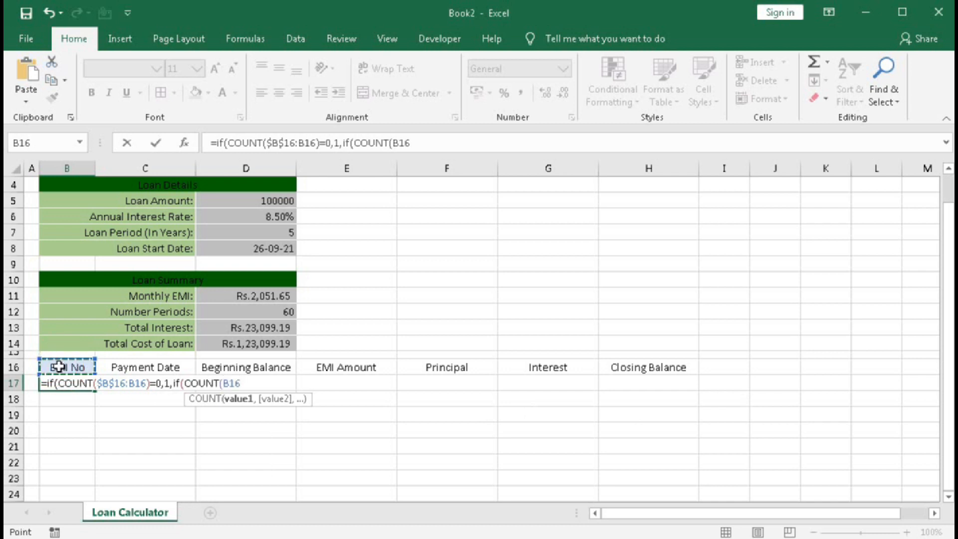
text(:)
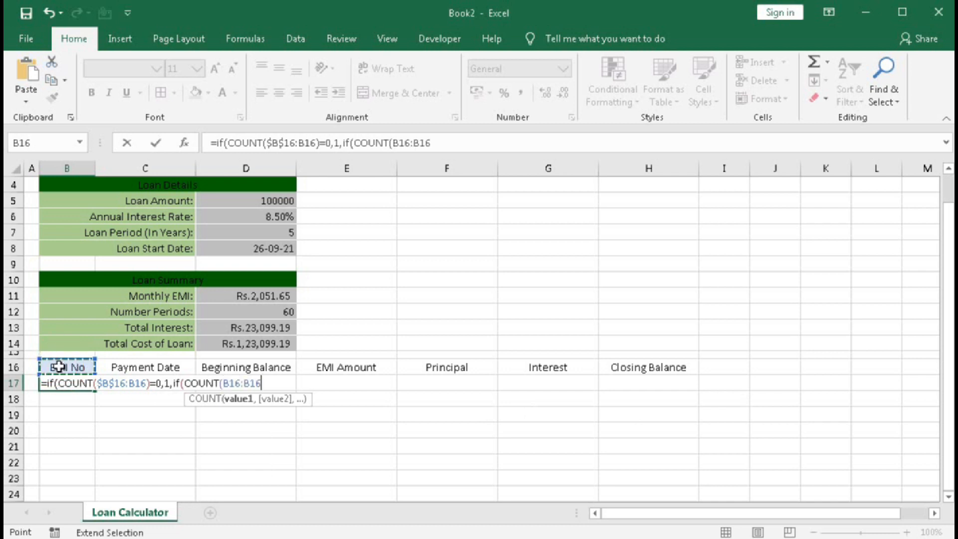
double_click(223, 384)
click(225, 383)
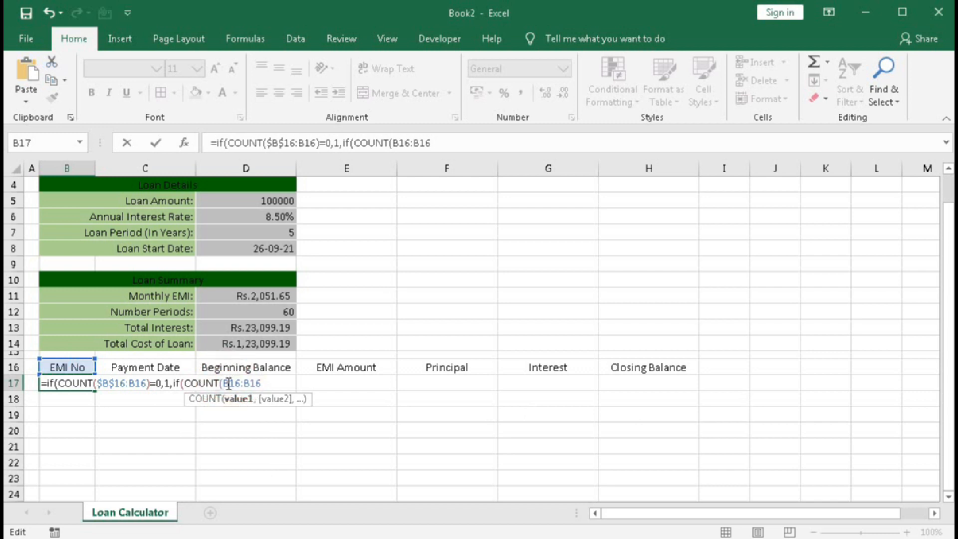
key(F4)
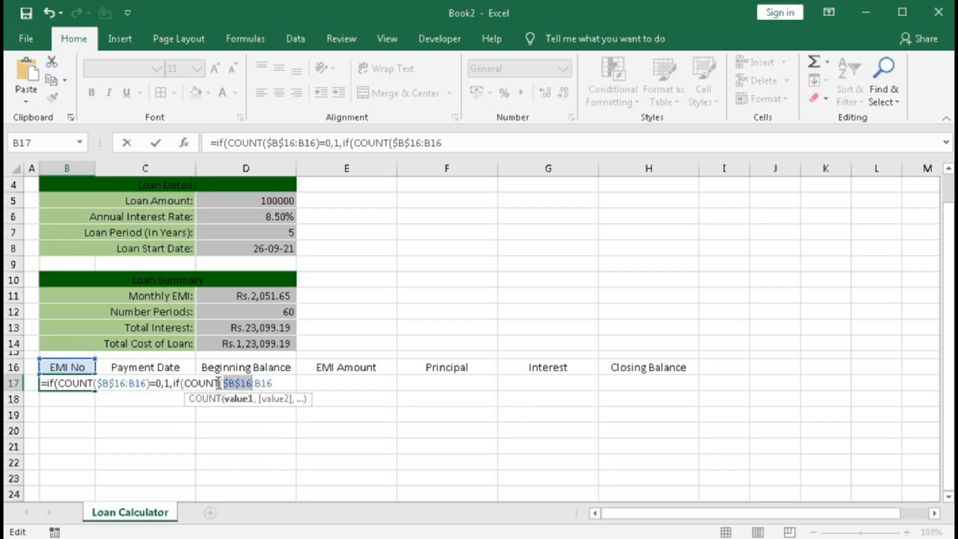
click(274, 383)
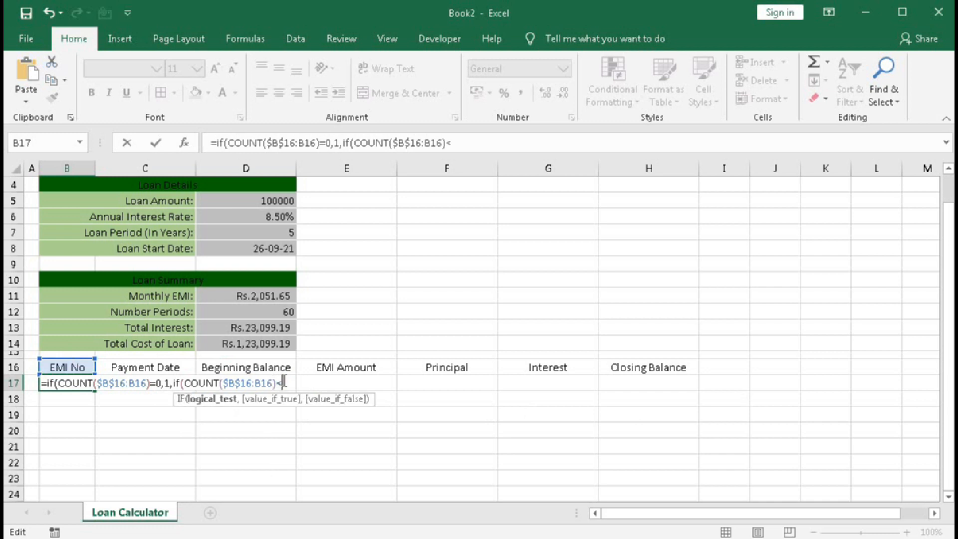
Complete the nested IF's test by comparing the count with the Number Periods cell as the absolute reference $D$12.
scroll(283, 382, up, 1)
scroll(285, 376, down, 1)
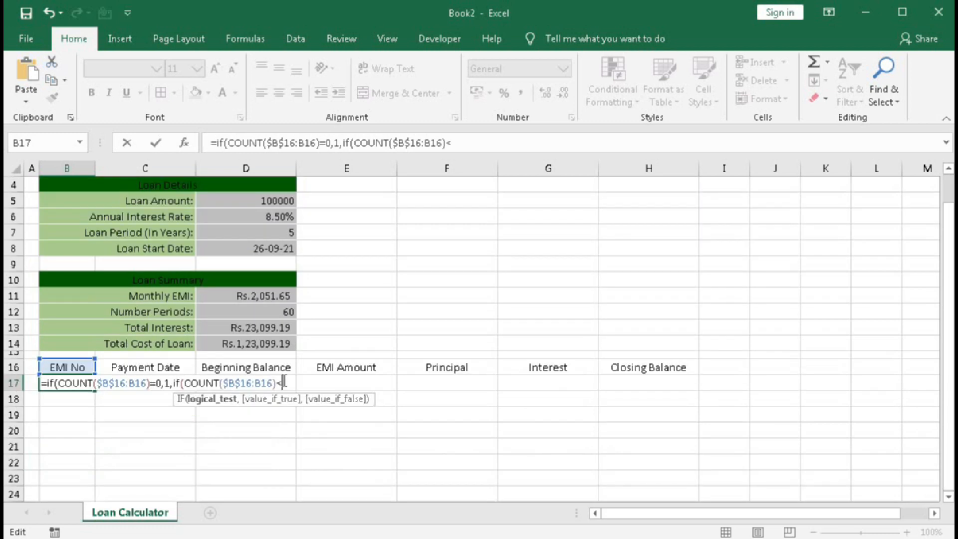
click(264, 311)
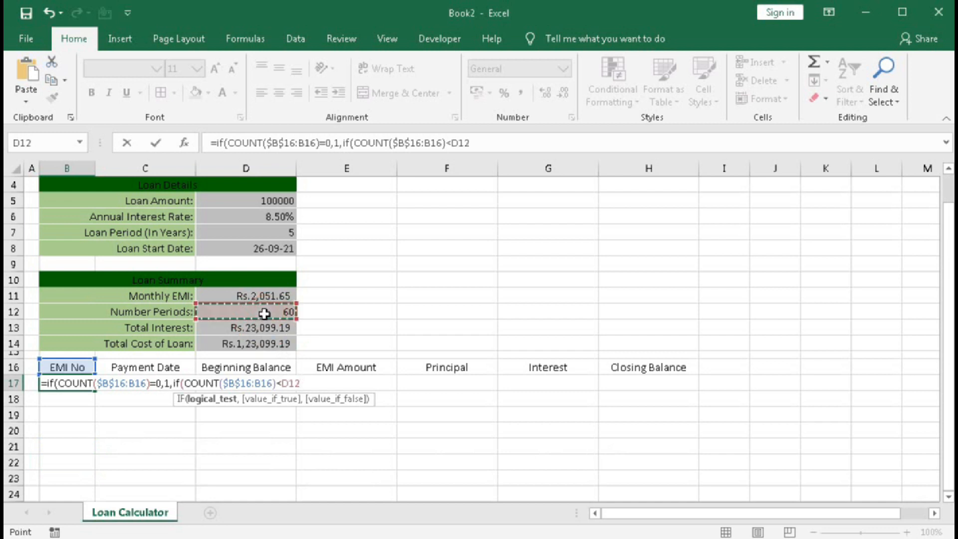
key(F4)
text(,)
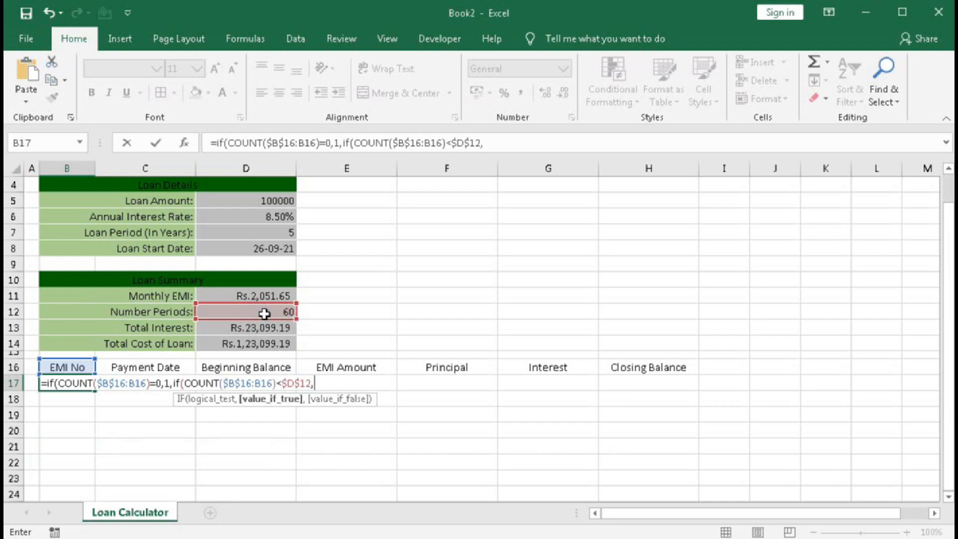
Finish B17's formula so the nested IF returns B16+1 when true and an empty string "" otherwise.
click(69, 368)
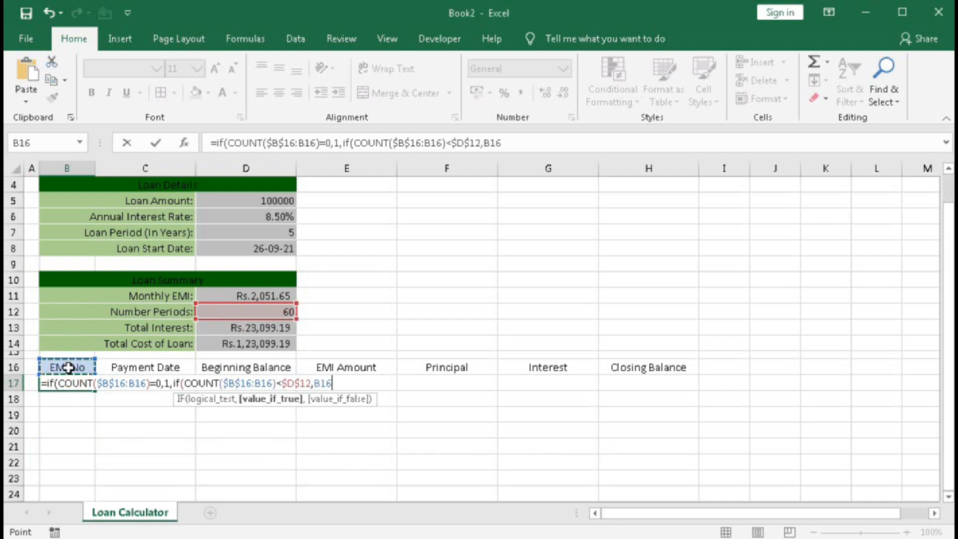
text(+)
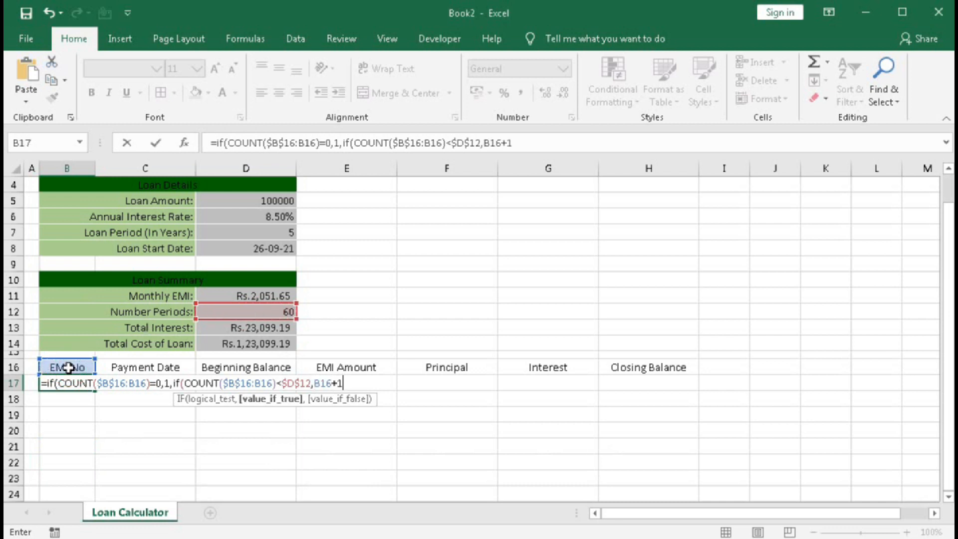
text(1,)
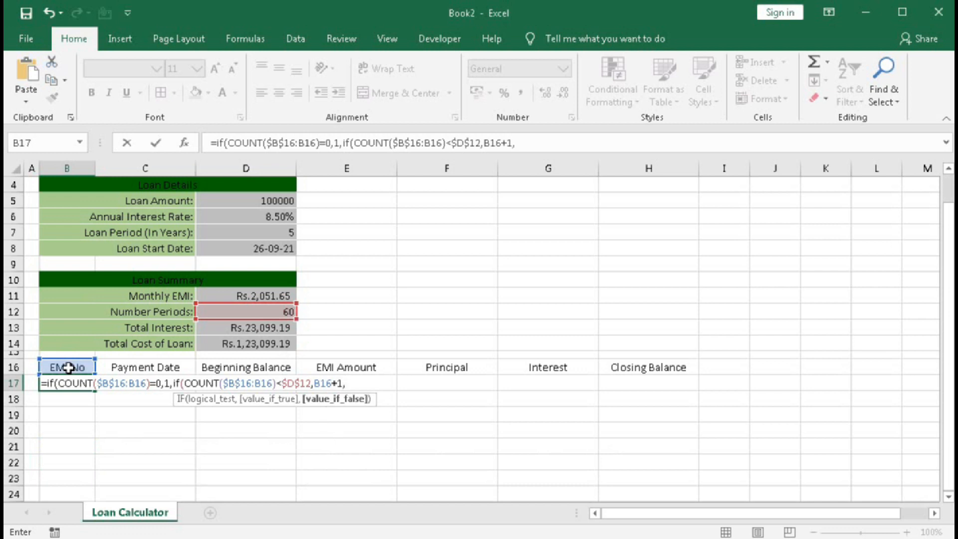
text(""))
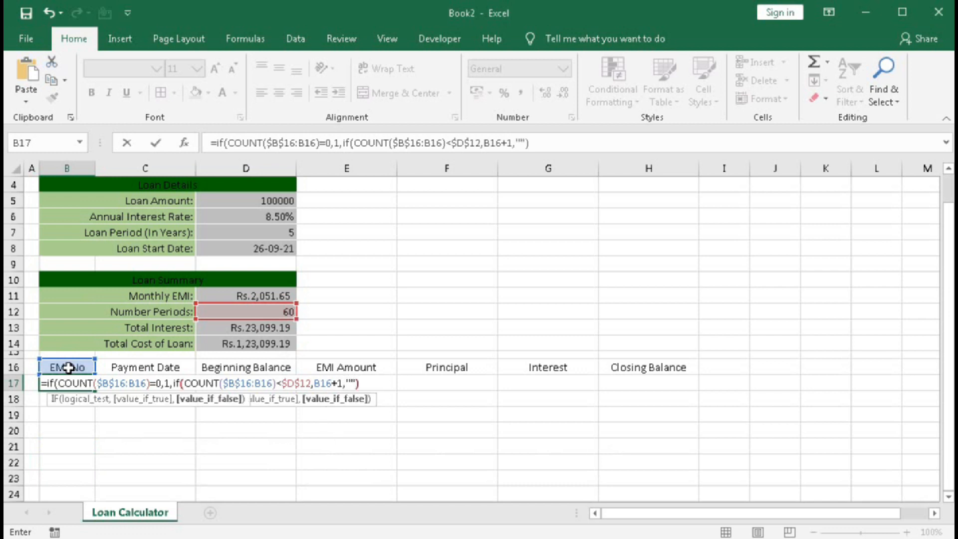
key(Return)
key(Return)
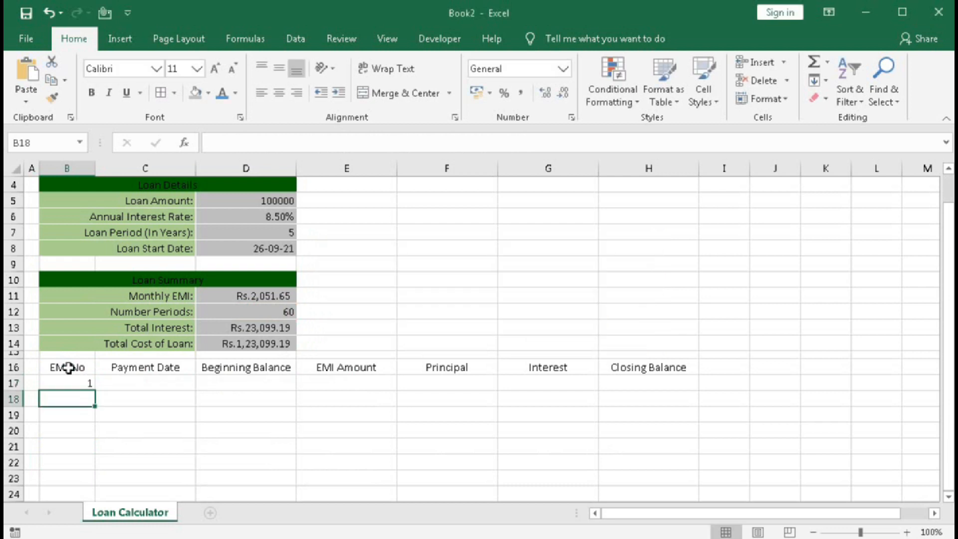
Fill the EMI No formula from B17 into B18 and inspect the cell references in the copied formula.
click(75, 381)
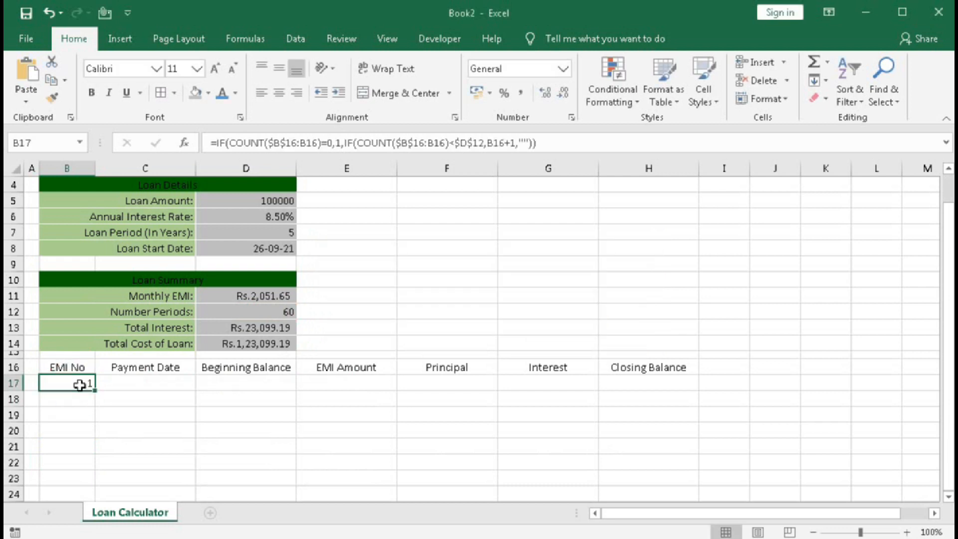
drag(94, 391, 94, 405)
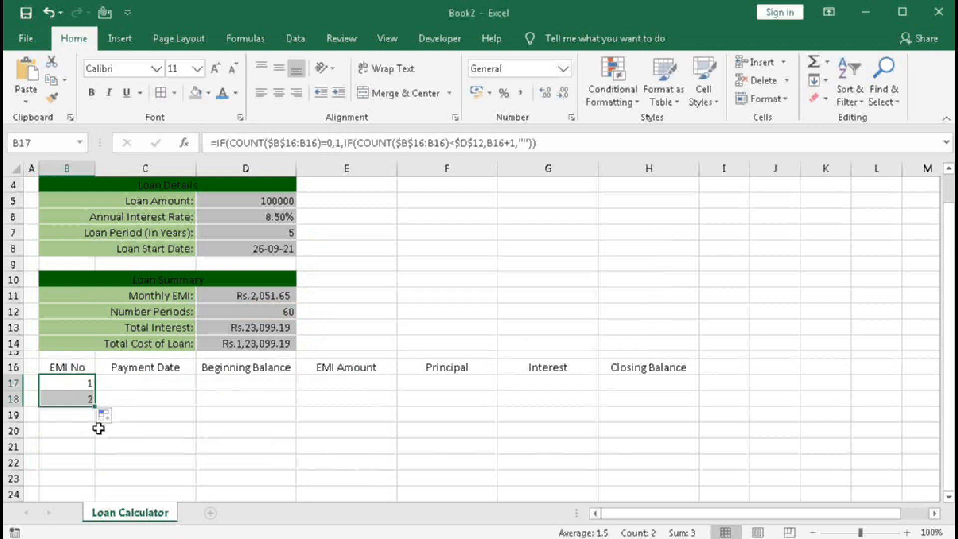
double_click(82, 400)
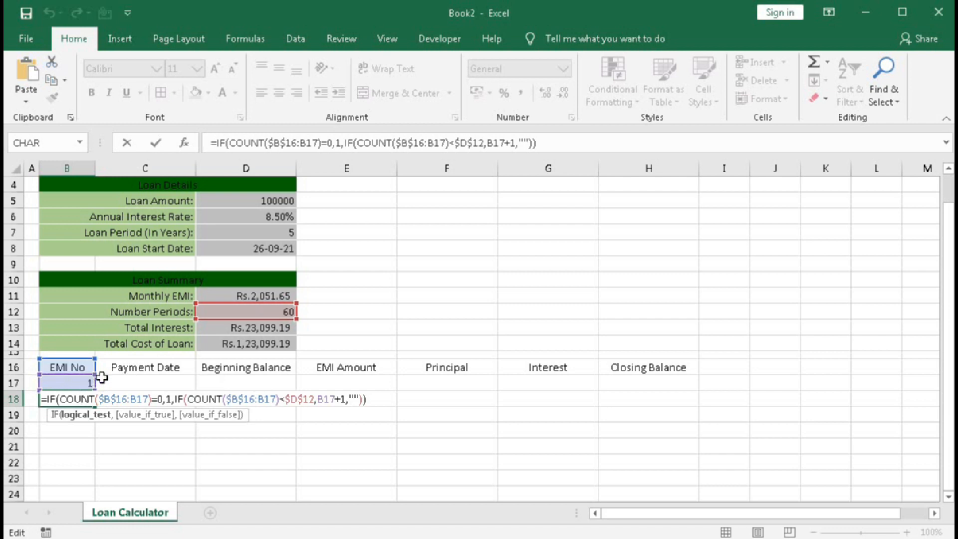
key(Return)
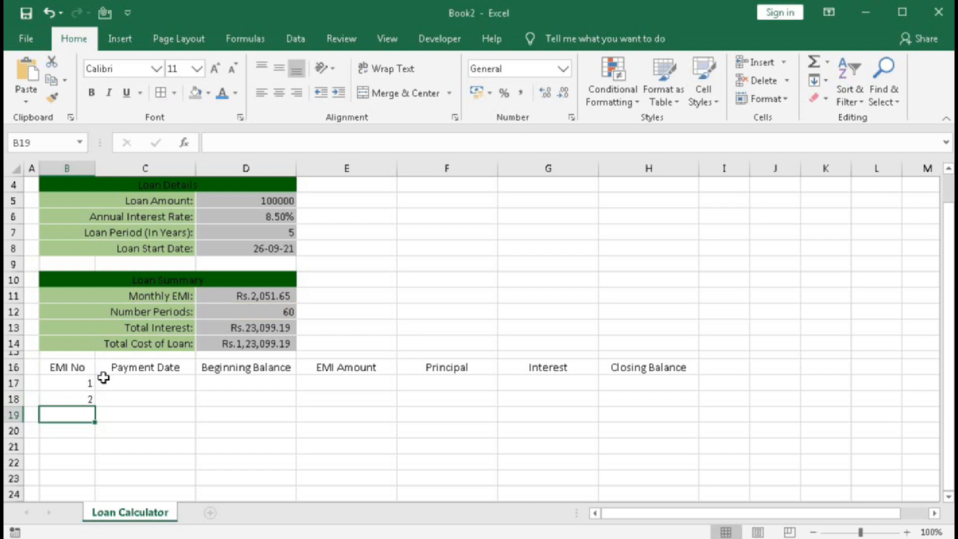
Fill the EMI No formula from B18 down column B through row 376.
click(88, 398)
drag(95, 405, 123, 538)
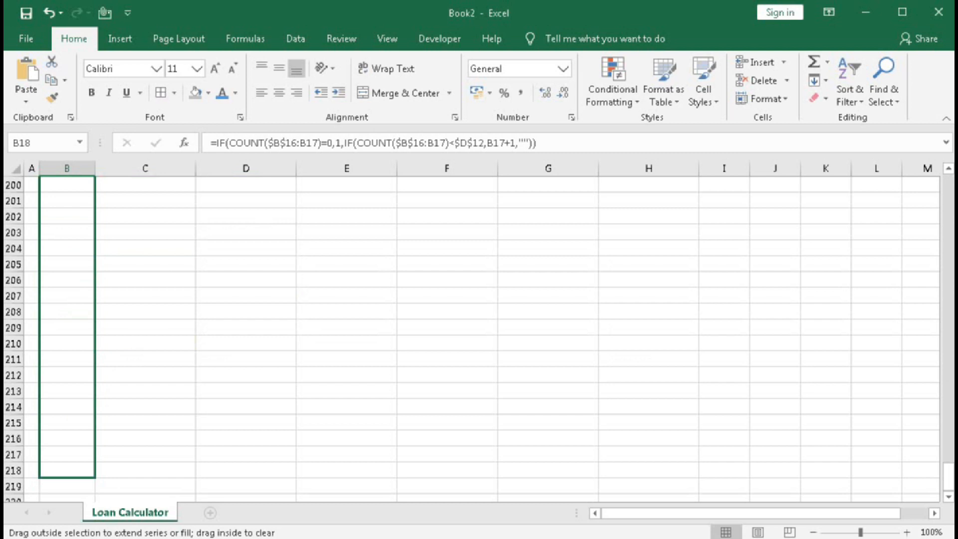
drag(123, 538, 78, 335)
scroll(107, 404, up, 9)
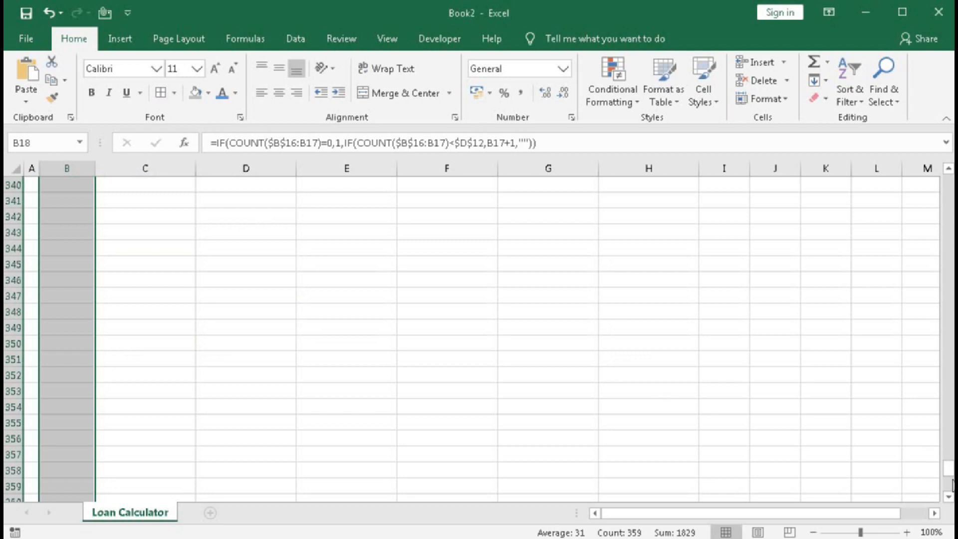
Set the Loan Period (In Years) in D7 to 10.
drag(948, 471, 948, 185)
click(276, 233)
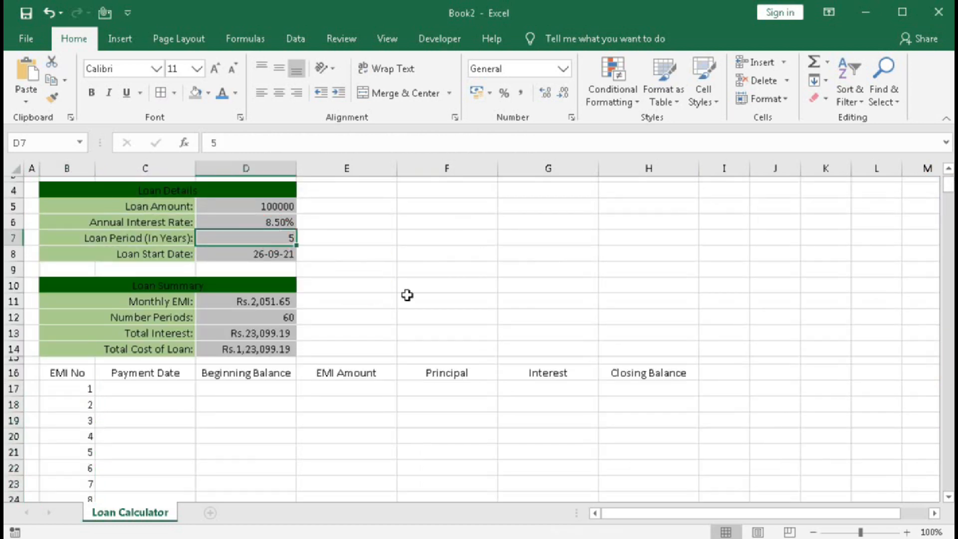
text(10)
key(Return)
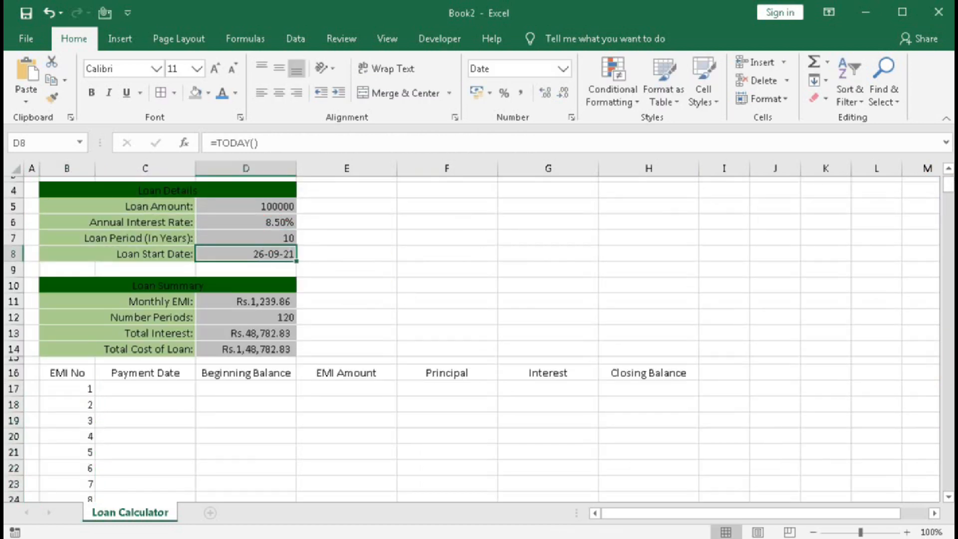
Set the Loan Period (In Years) in D7 to 30 and check the EMI numbering down to row 376.
mouse_move(948, 185)
mouse_down()
mouse_move(948, 289)
mouse_move(947, 167)
mouse_up()
click(236, 309)
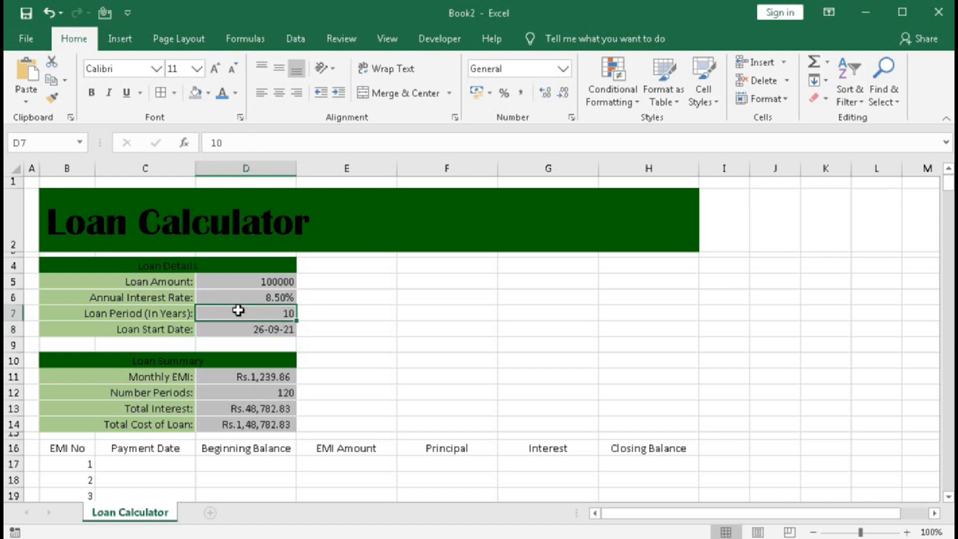
text(30)
key(Return)
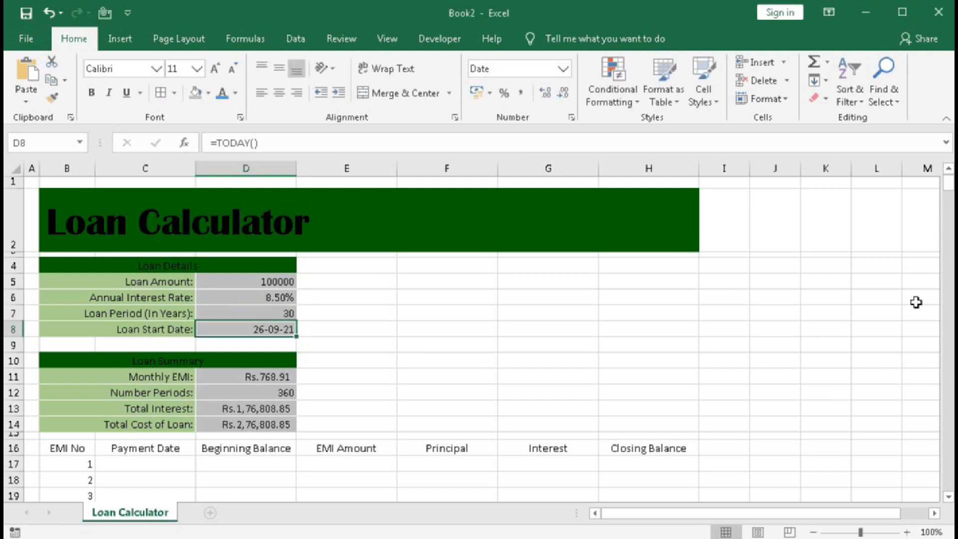
drag(949, 187, 945, 494)
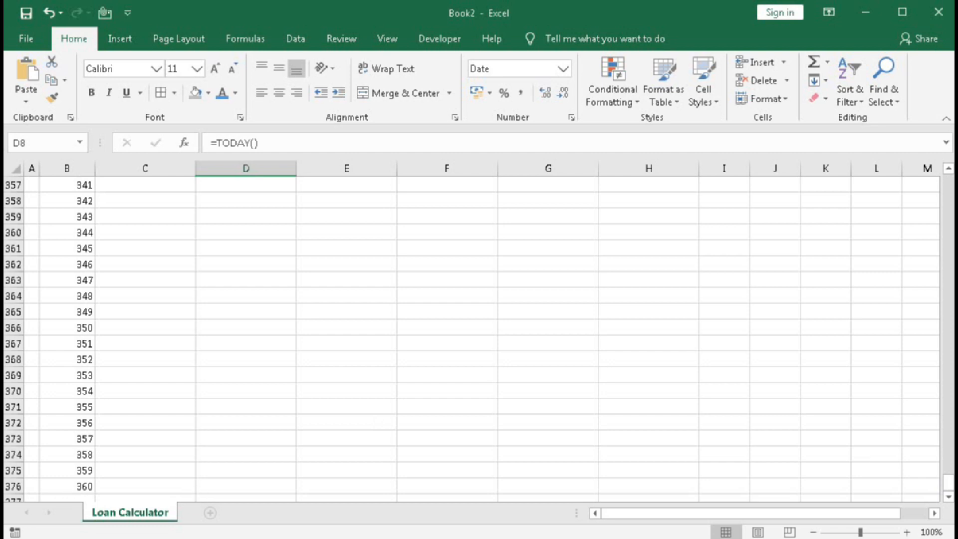
drag(949, 481, 947, 183)
click(932, 202)
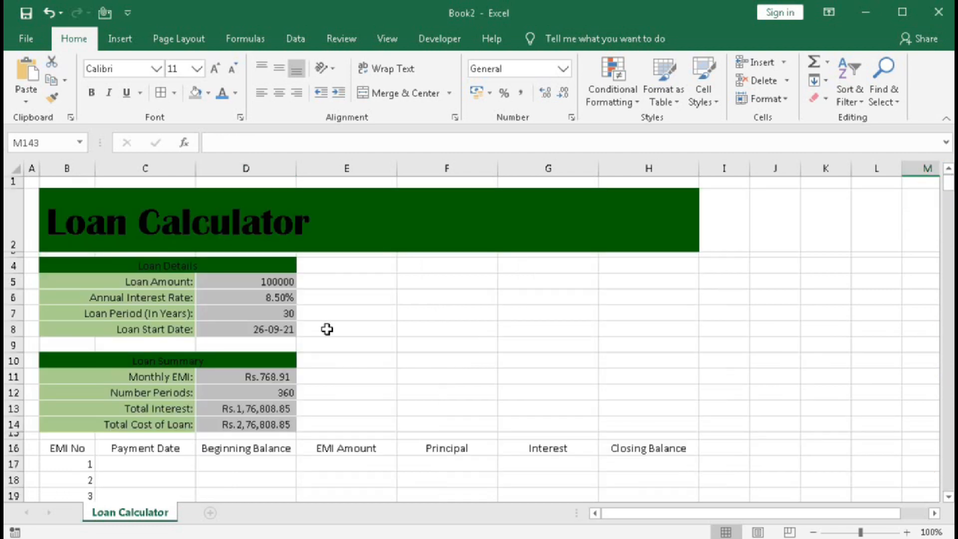
Start the first Payment Date formula in C17 with an IF whose logical test counts the range C16:C16.
click(151, 466)
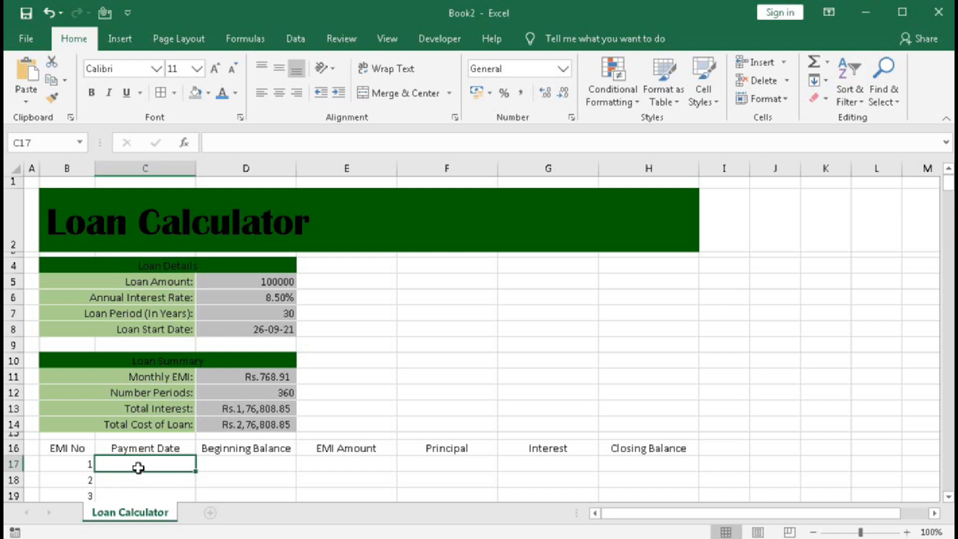
text(=)
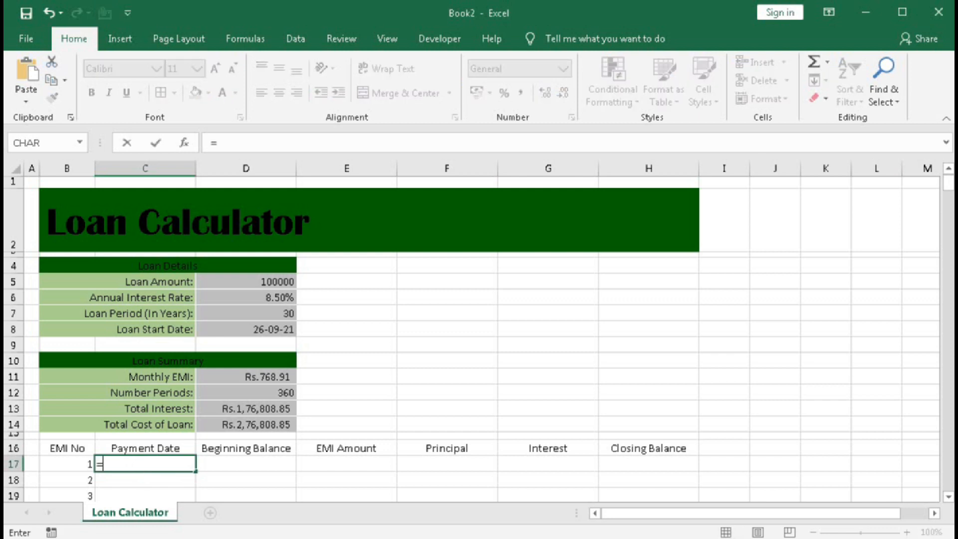
text(if)
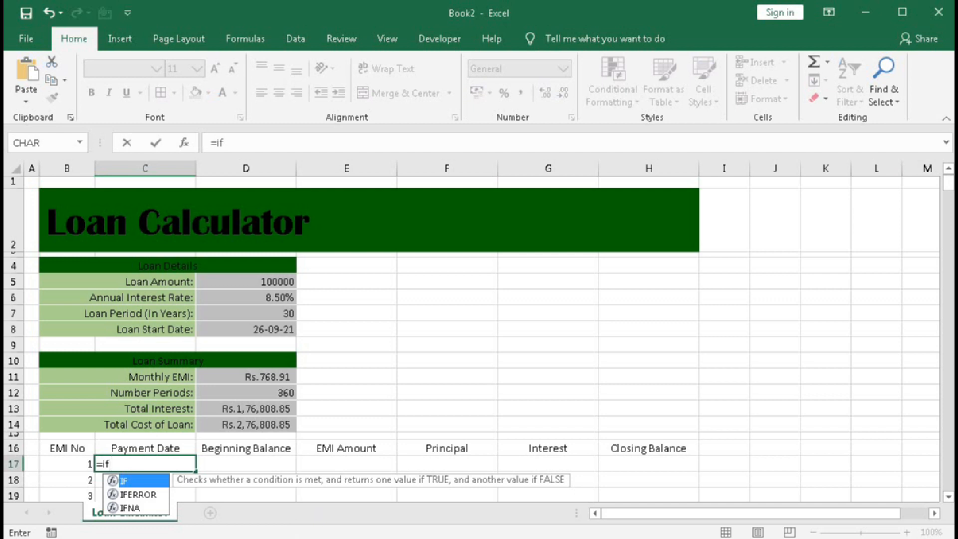
text(()
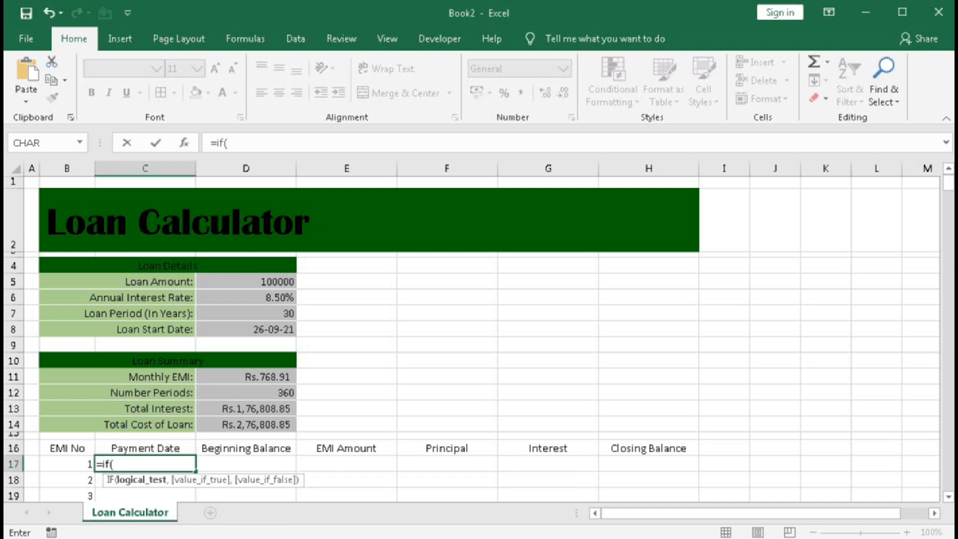
text(count)
key(Tab)
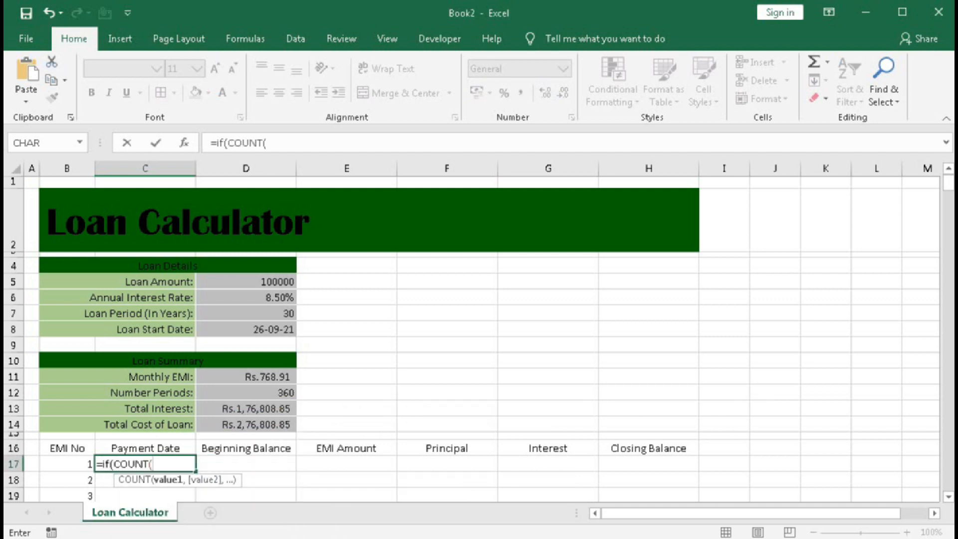
click(146, 446)
key(F8)
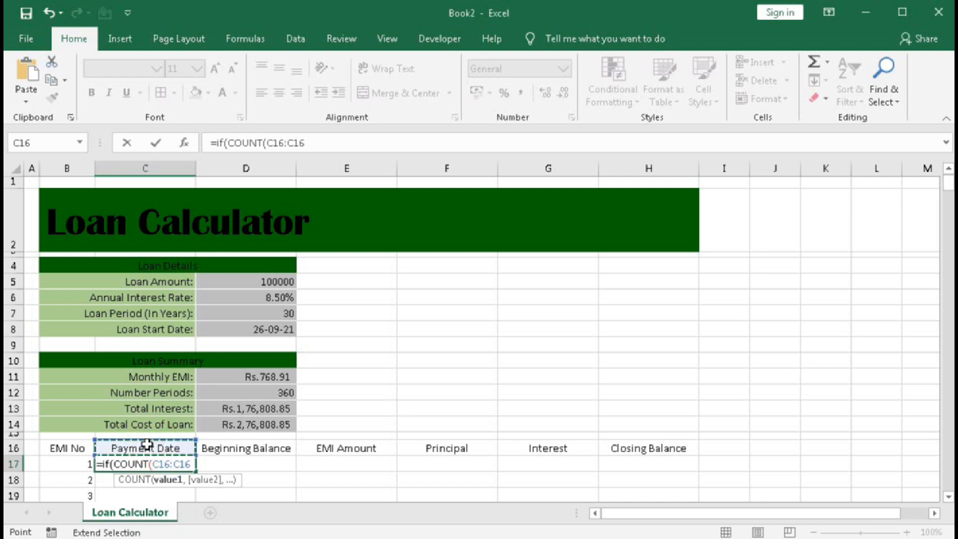
Make the COUNT range's first reference absolute as $C$16:C16 and complete the IF test in C17 with =0.
click(167, 463)
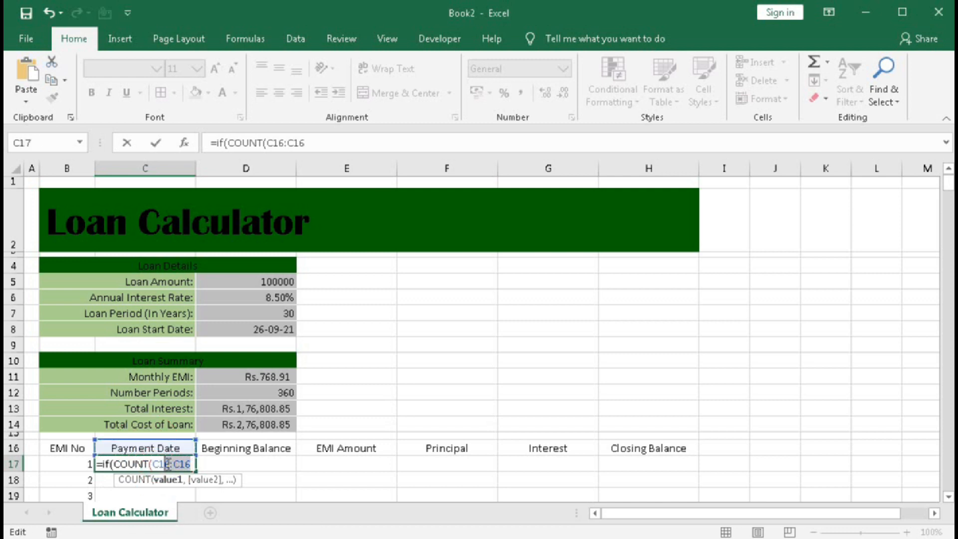
key(F4)
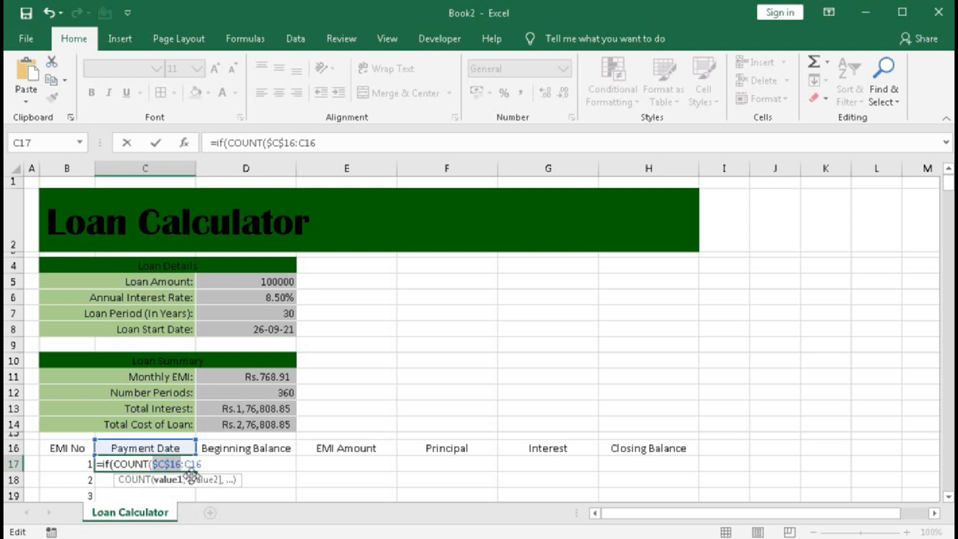
click(202, 464)
text())
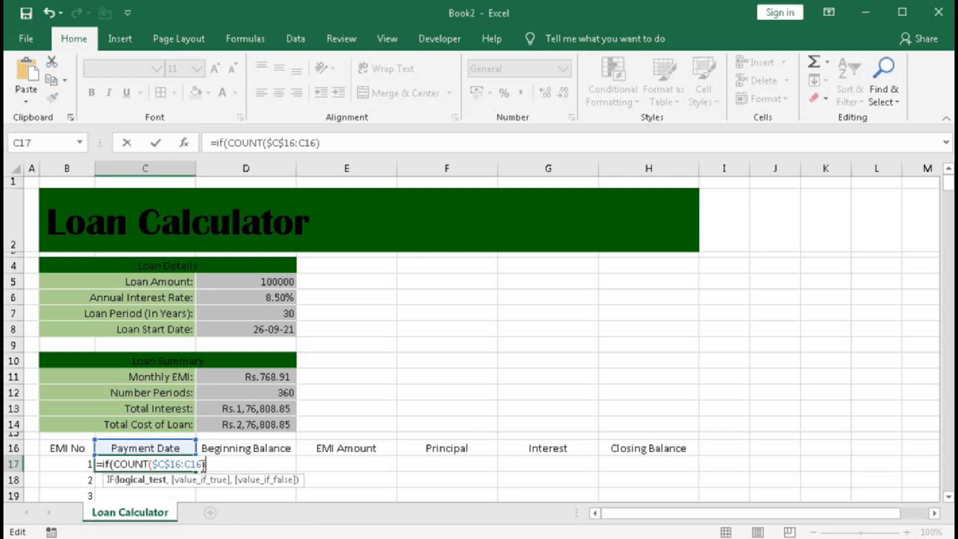
text(=0,)
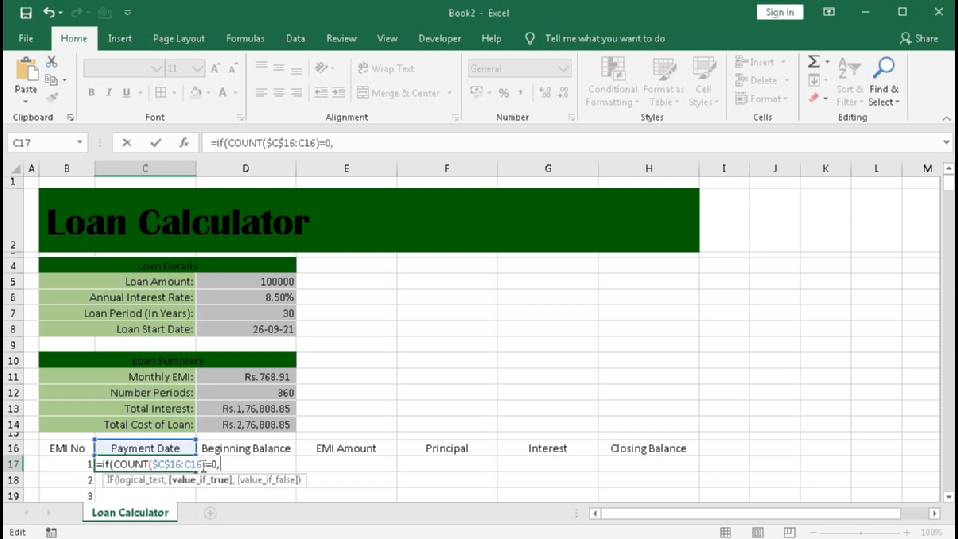
text(edate)
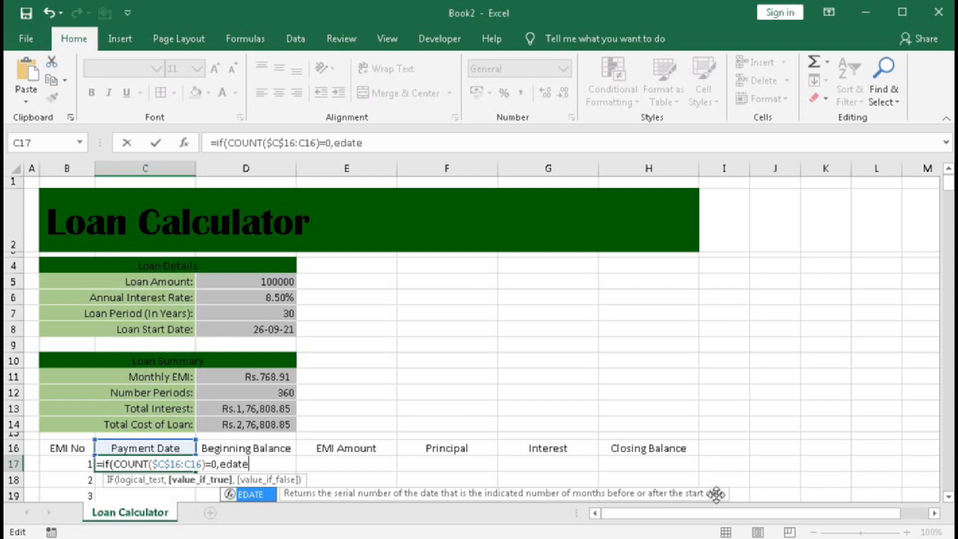
Add an EDATE function as C17's value if true, using the Loan Start Date in D8 as its start date.
key(Tab)
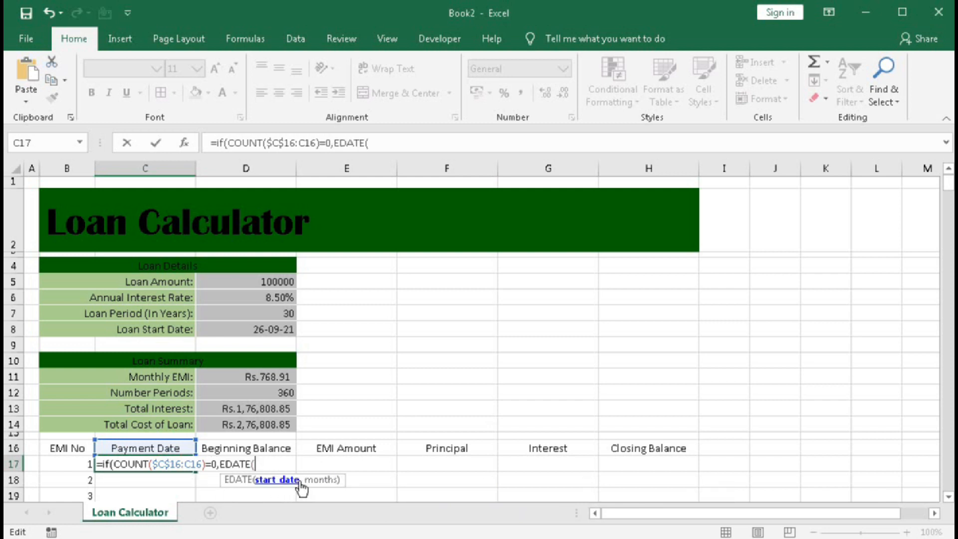
click(265, 338)
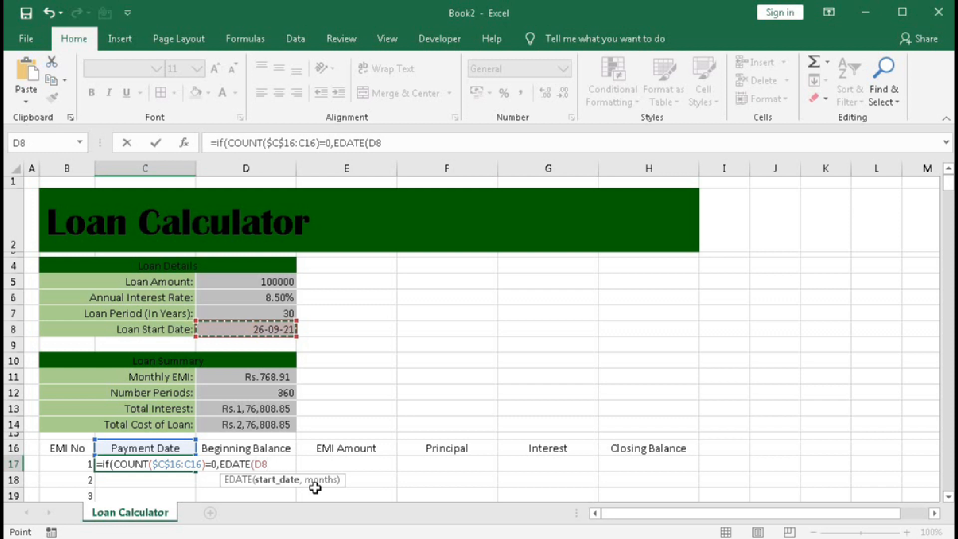
Set the EDATE months argument in C17 to 1, close the function and advance the IF to its value if false.
text(,1)
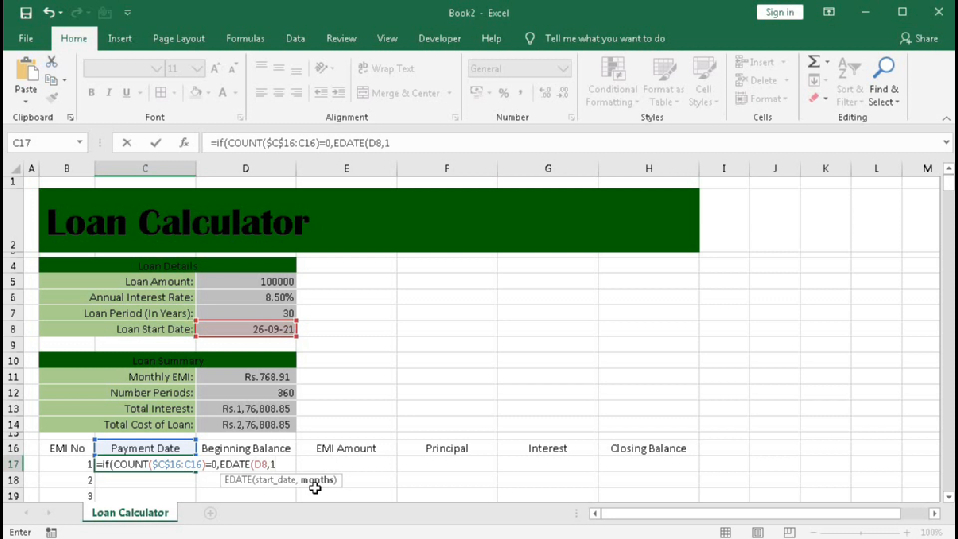
text(,)
key(BackSpace)
text(),)
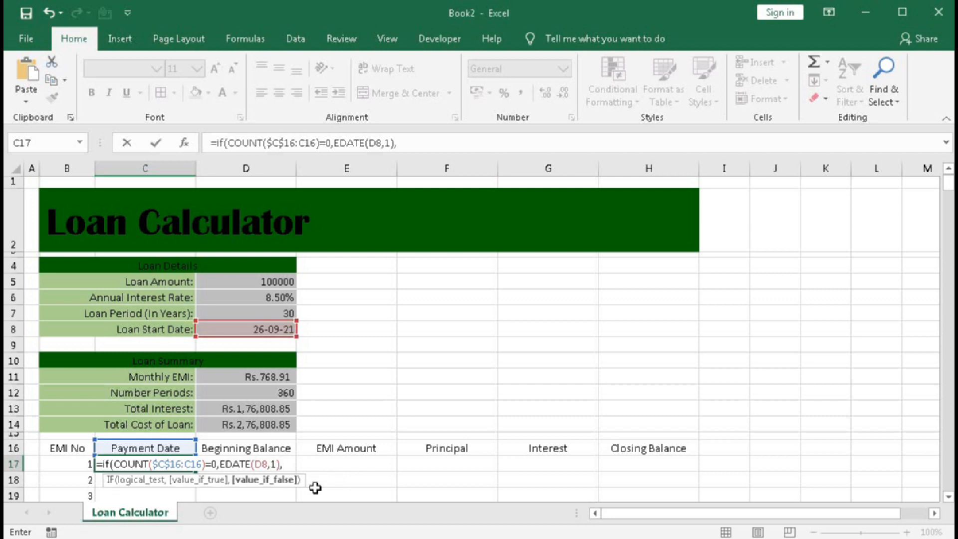
text(IF()
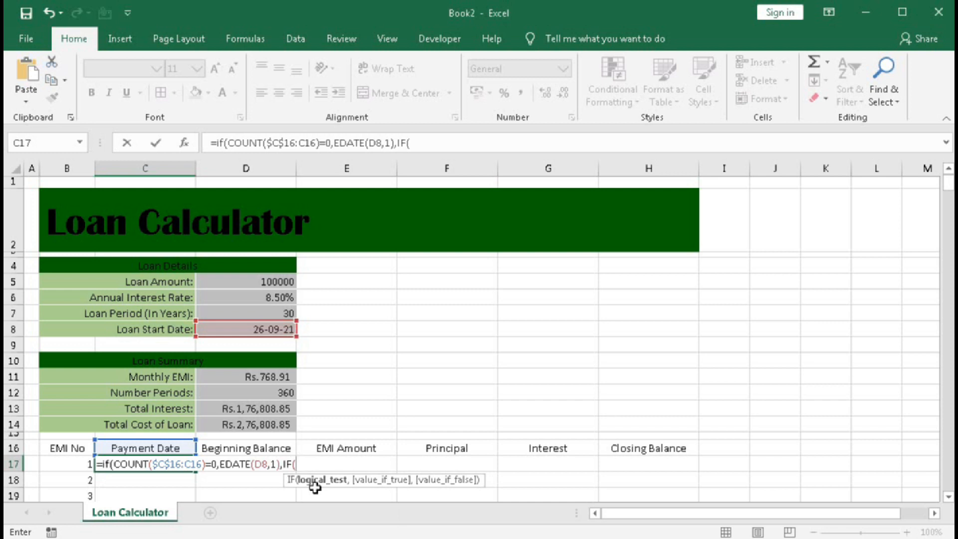
key(BackSpace)
key(BackSpace)
key(BackSpace)
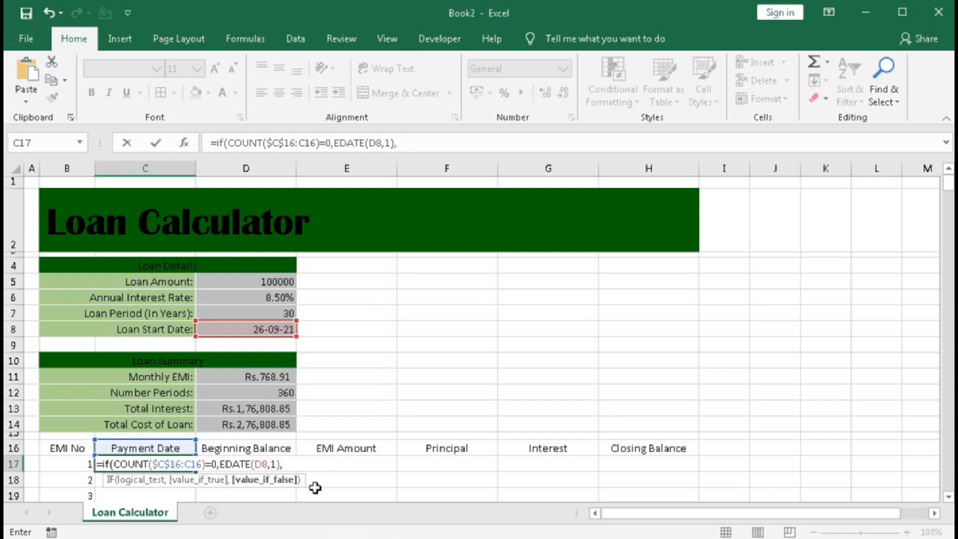
click(155, 448)
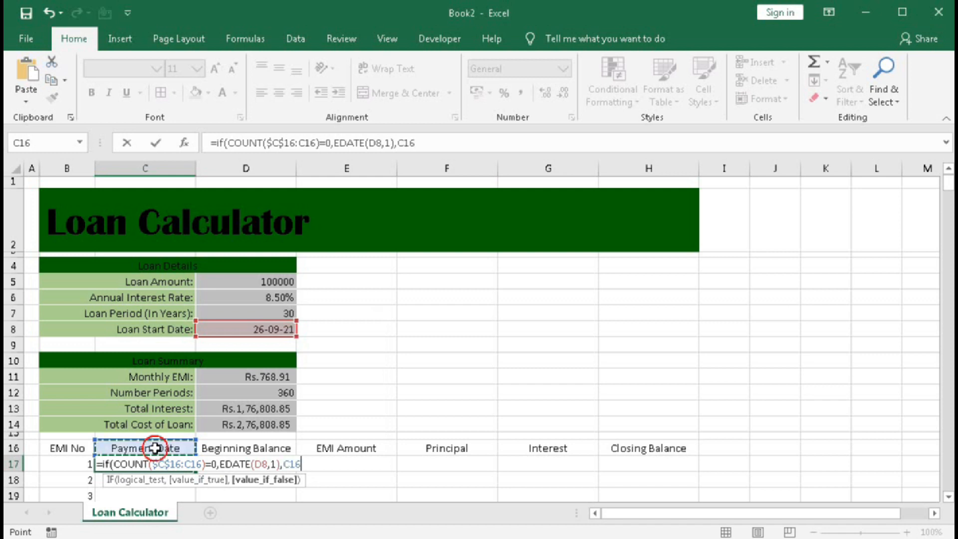
key(BackSpace)
key(BackSpace)
key(BackSpace)
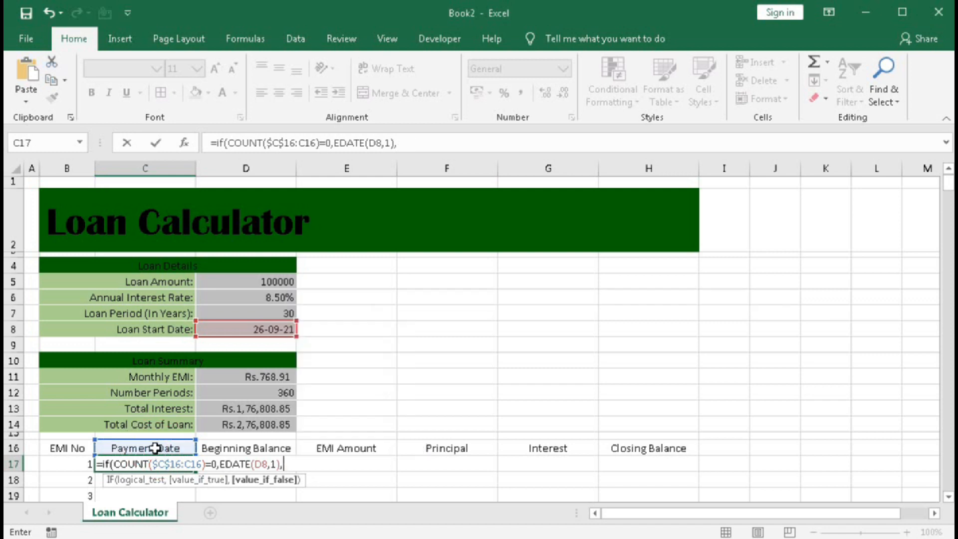
Add EDATE(C16,1) as the value if false in C17 and enter the completed Payment Date formula.
text(en)
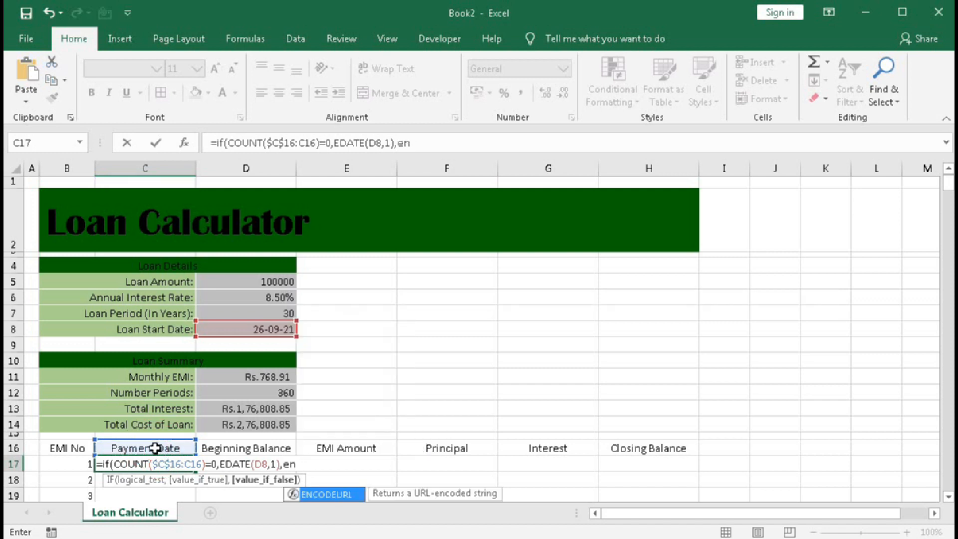
key(BackSpace)
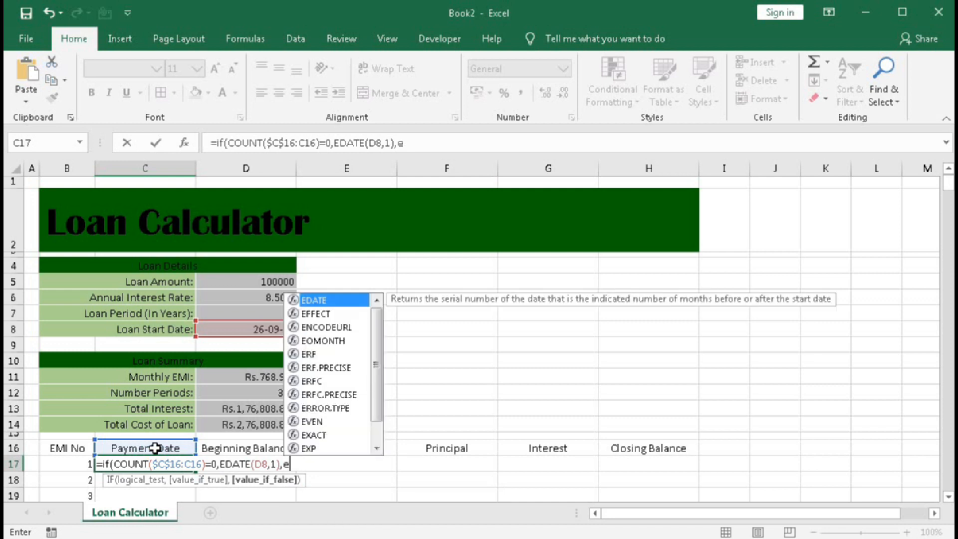
text(da)
key(Tab)
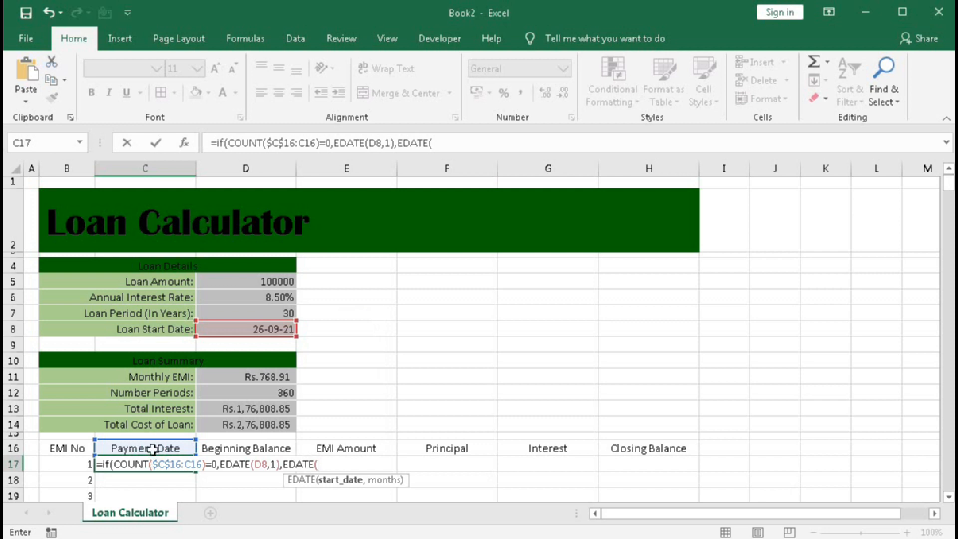
click(153, 448)
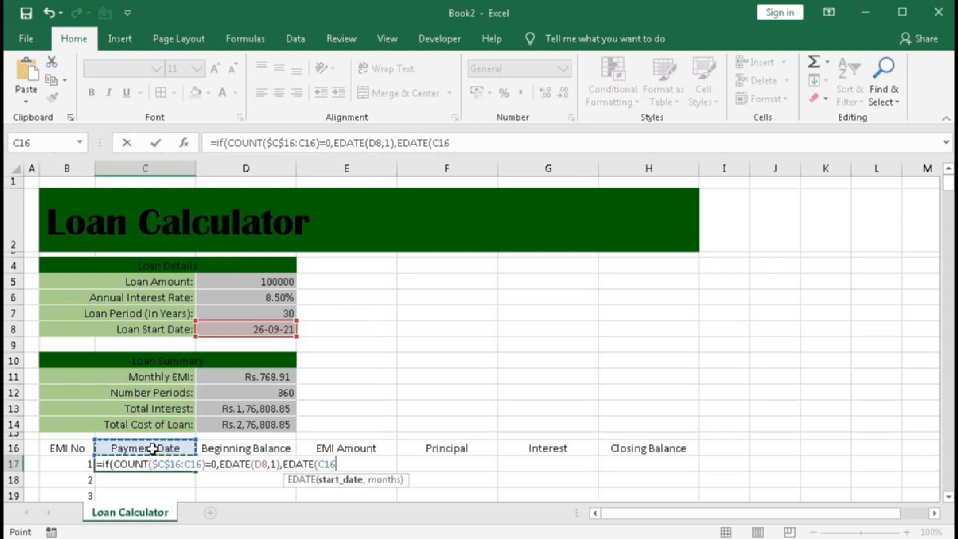
text(,)
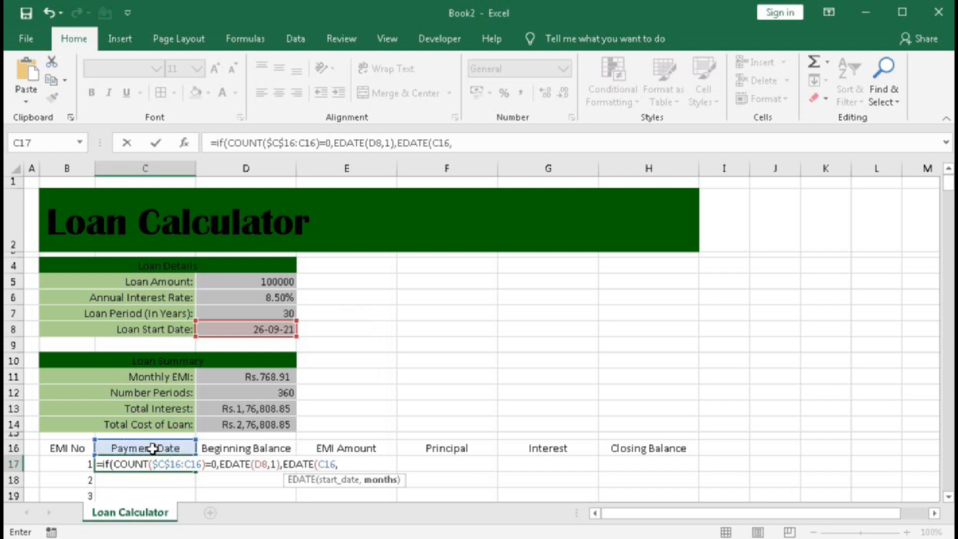
text(1))
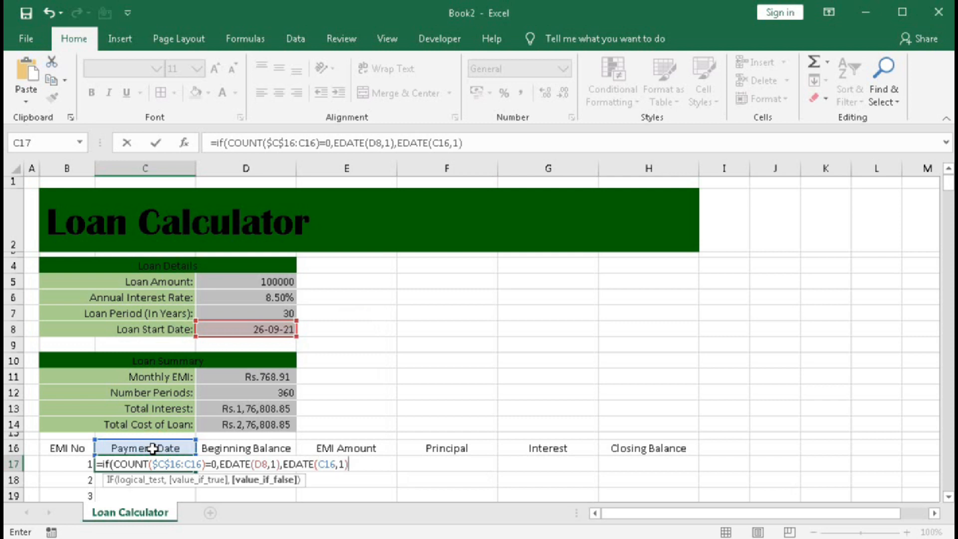
text())
key(Return)
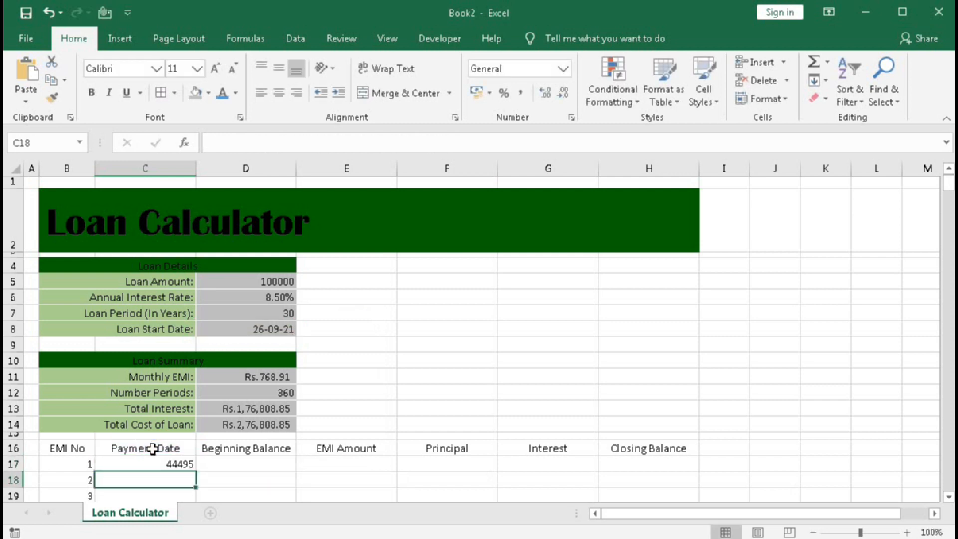
Format the Payment Date in C17 as Short Date.
click(157, 463)
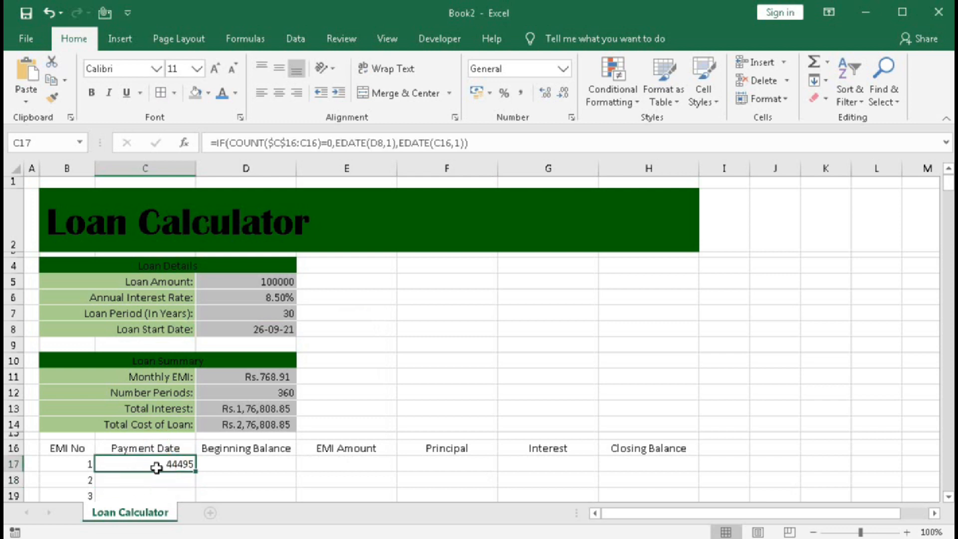
click(563, 69)
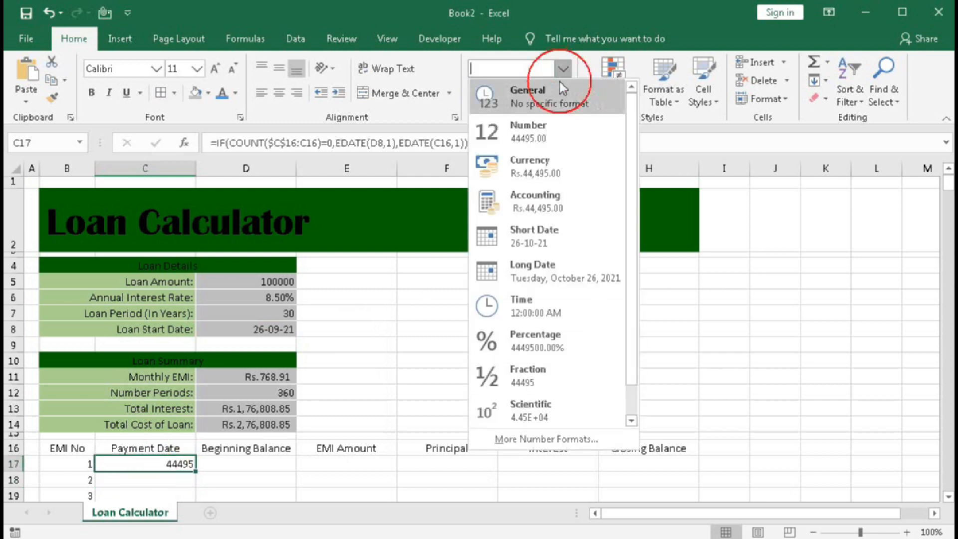
click(536, 235)
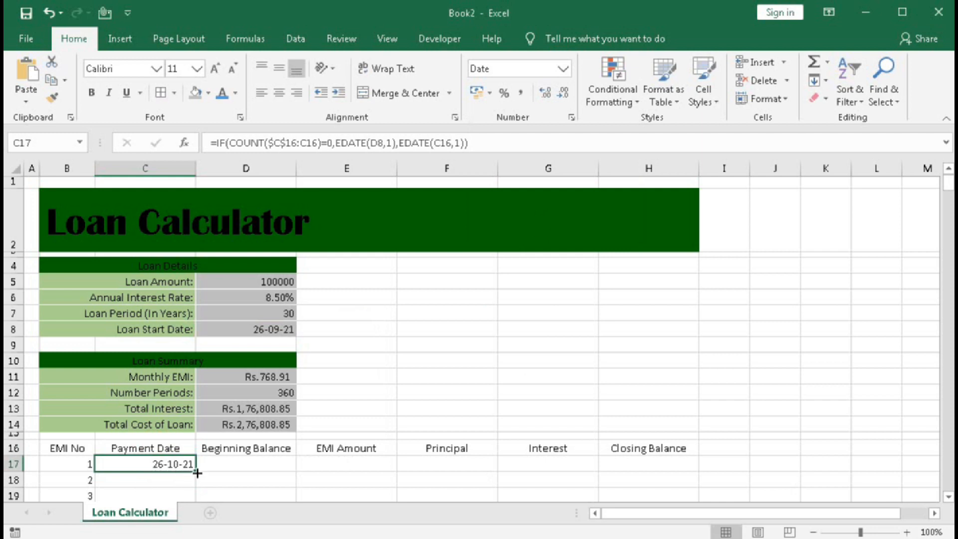
Fill the Payment Date formula from C17 down the column alongside all the EMI numbers.
drag(195, 471, 193, 483)
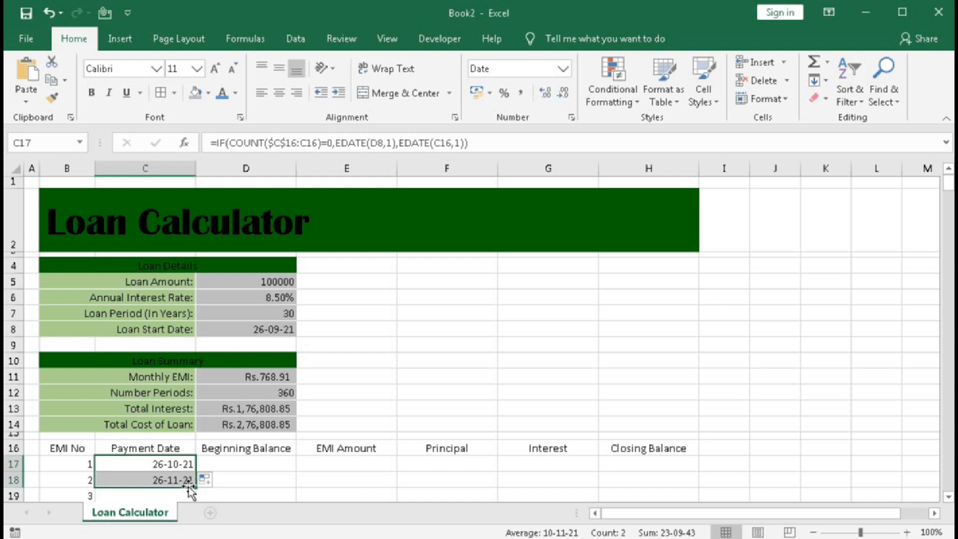
scroll(189, 489, down, 1)
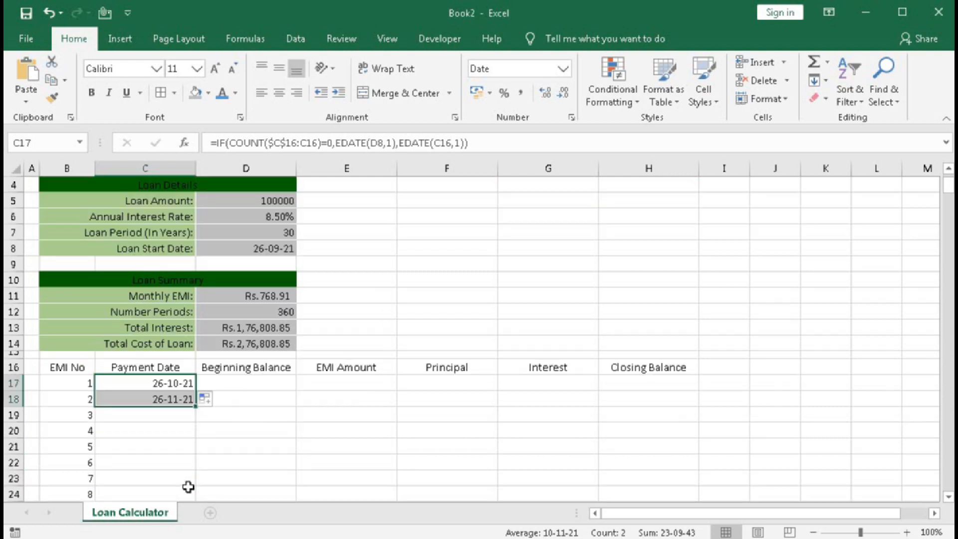
double_click(195, 409)
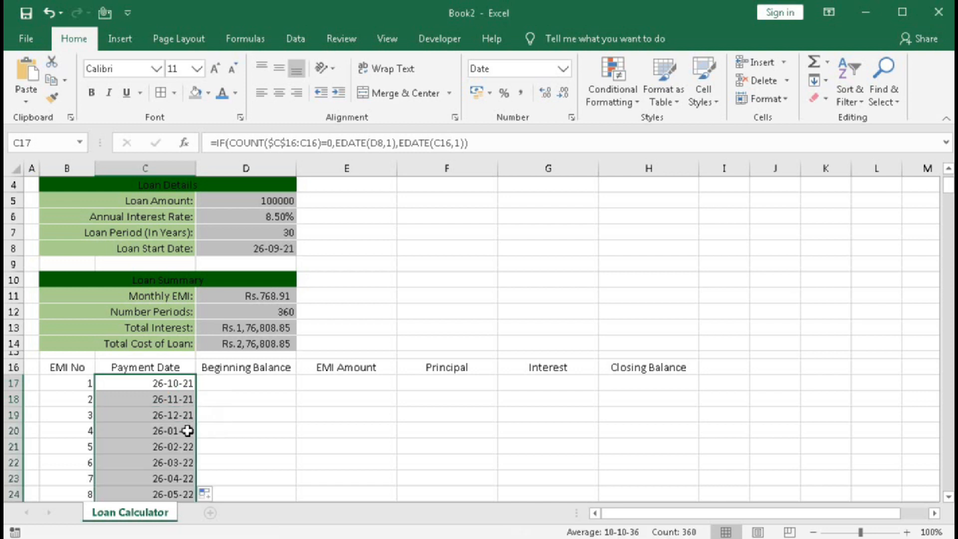
scroll(187, 431, down, 10)
scroll(185, 432, up, 4)
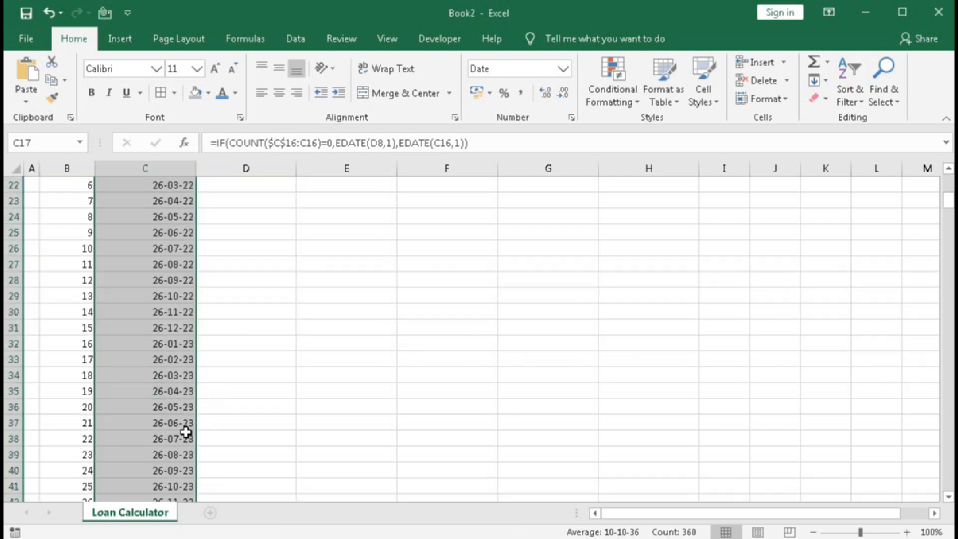
scroll(185, 432, up, 4)
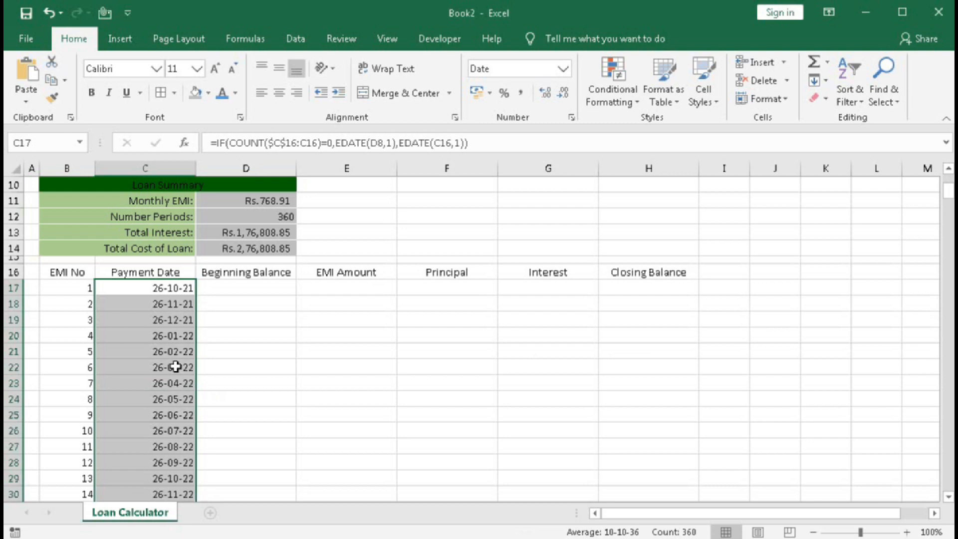
scroll(175, 367, up, 2)
Start the Beginning Balance formula in D17 with an IF that returns "" when B17 equals "".
click(208, 382)
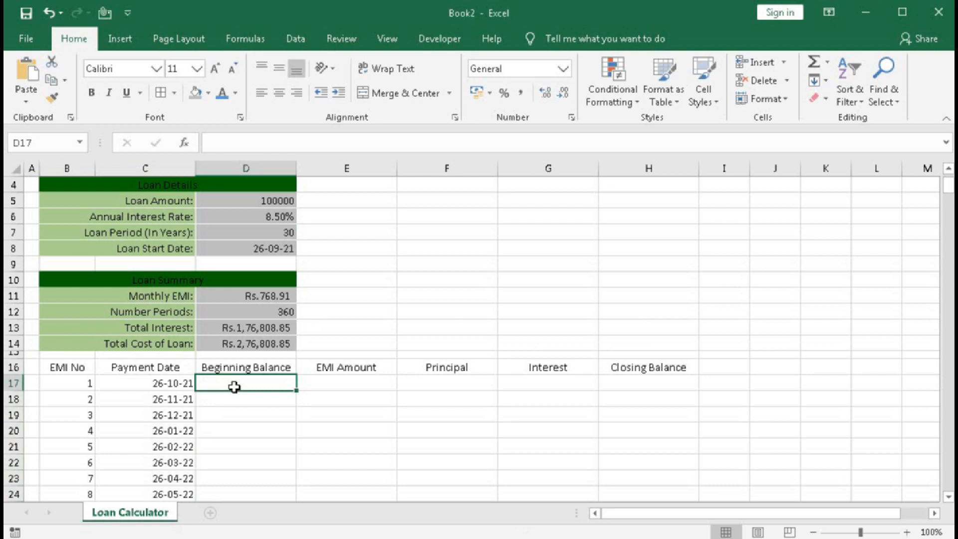
text(=)
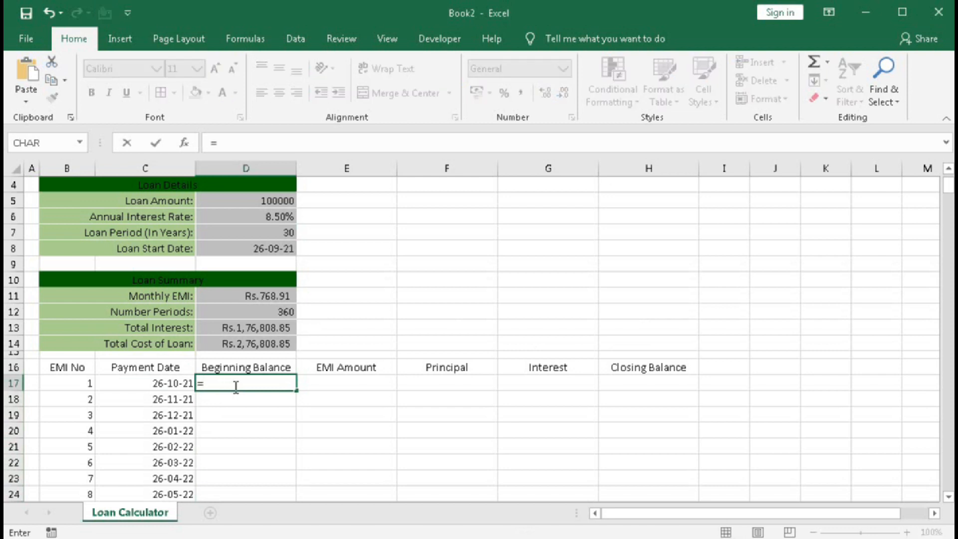
text(if()
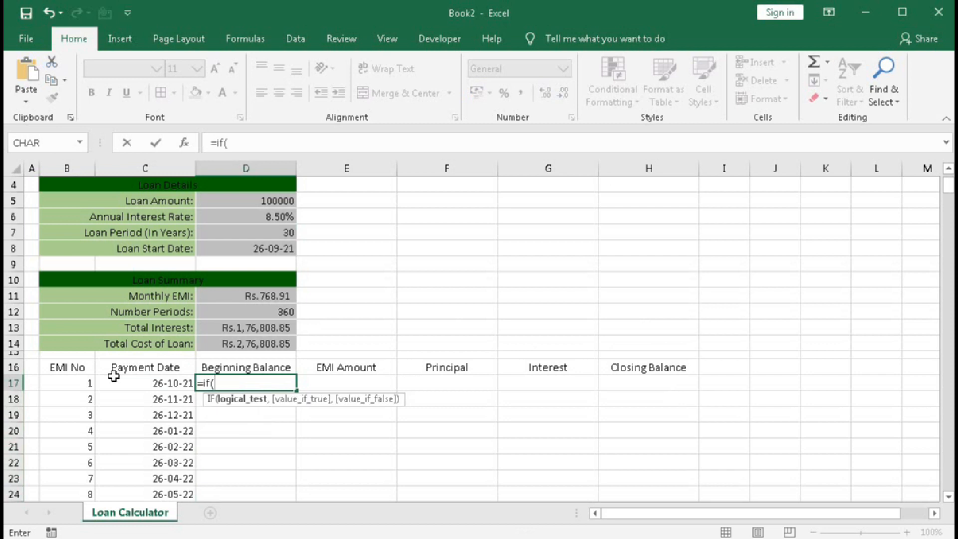
click(71, 382)
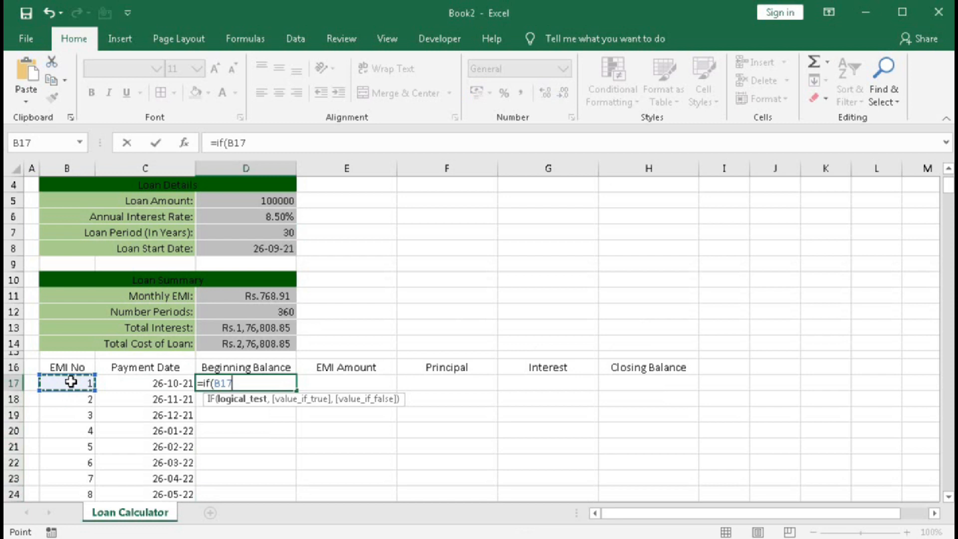
text(="")
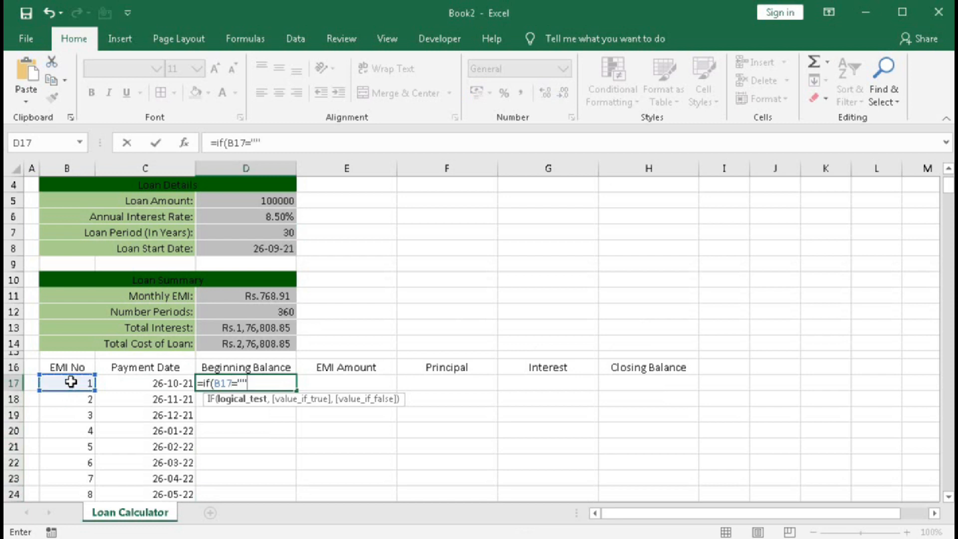
text(,"")
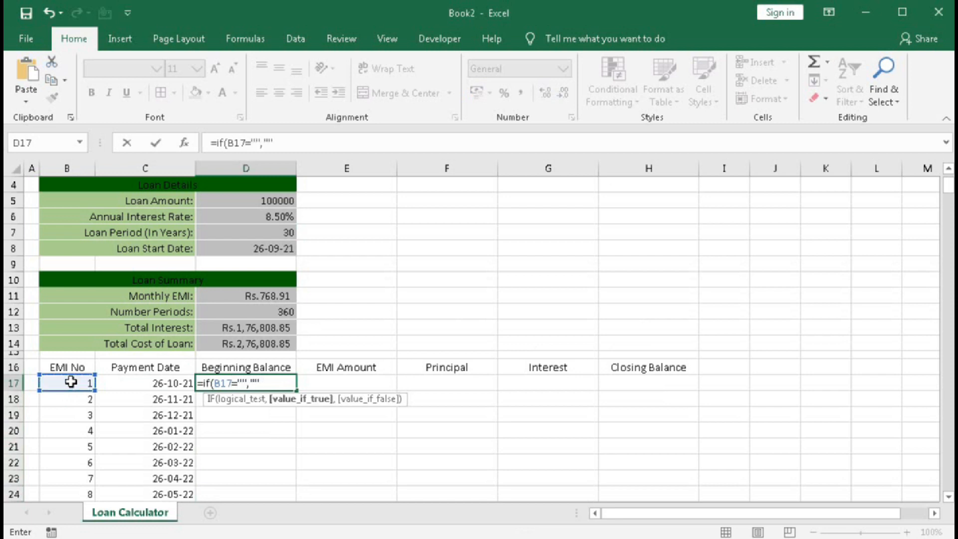
text(,)
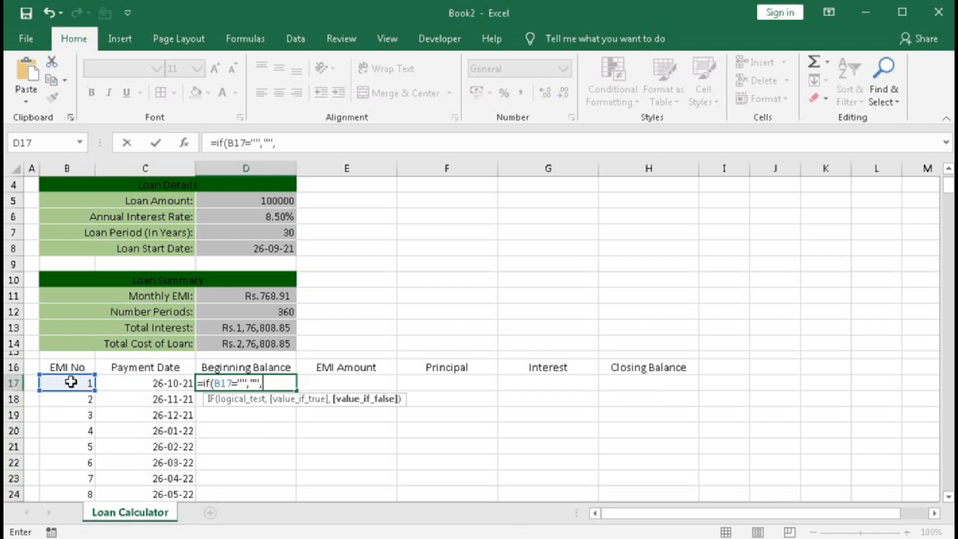
text(cou)
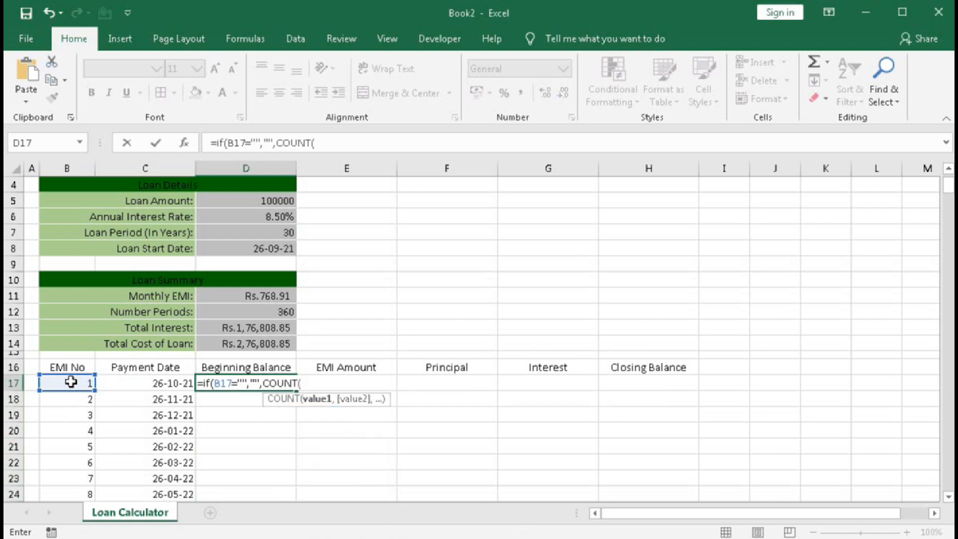
Add the condition COUNT($D$16:D16)=0 followed by a comma to the D17 formula, with the range's first reference absolute.
click(212, 368)
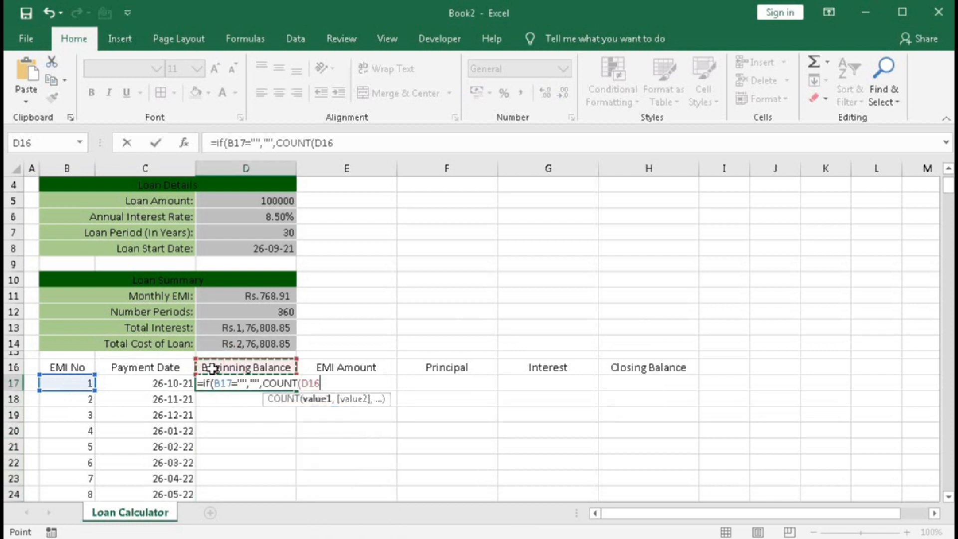
key(F8)
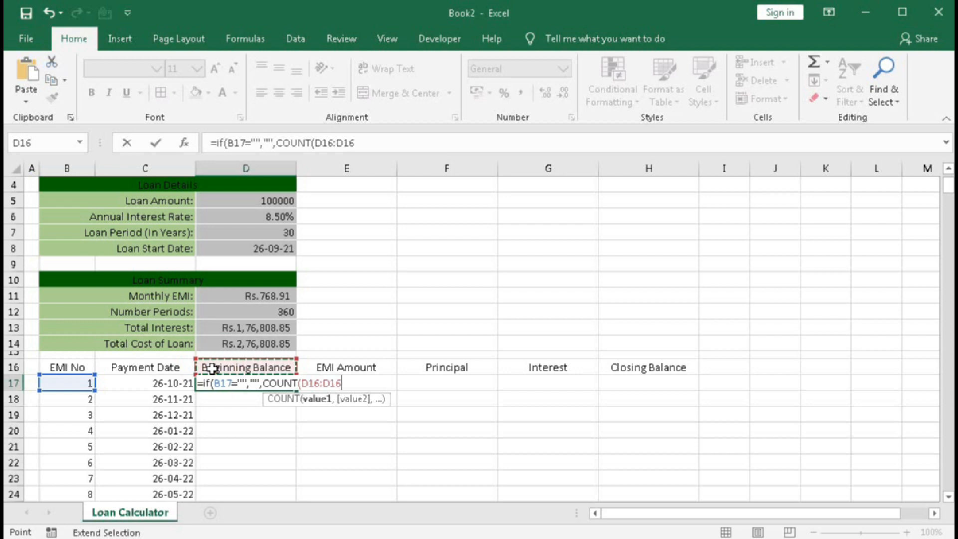
double_click(305, 383)
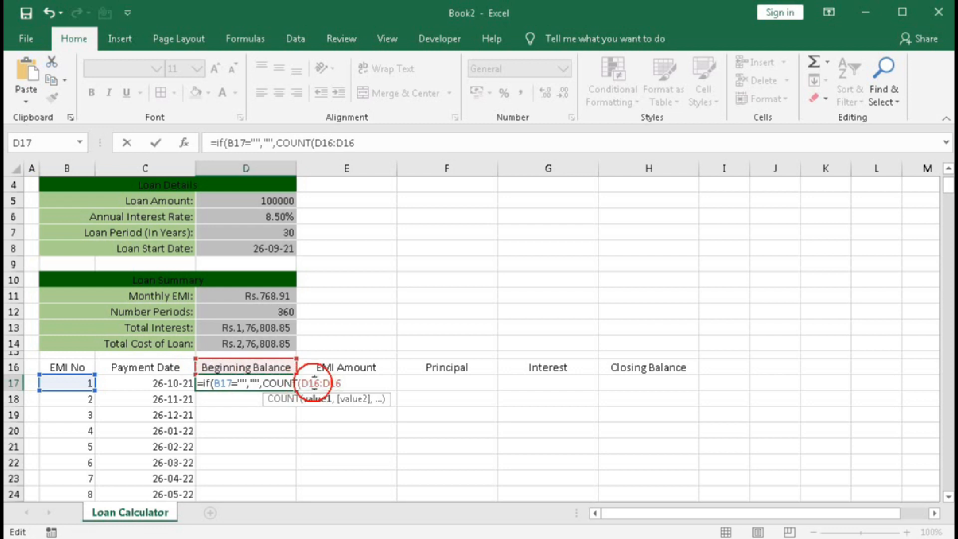
key(F4)
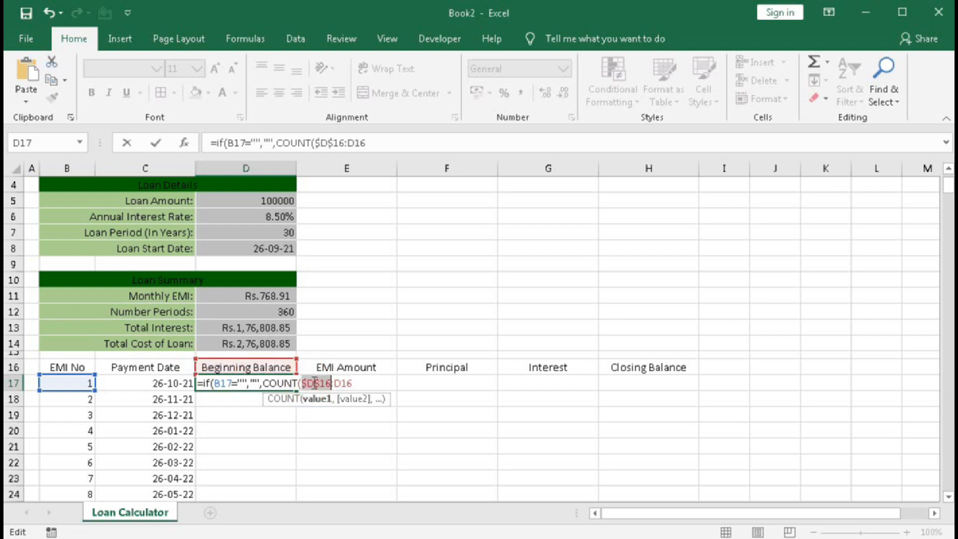
click(361, 383)
text())
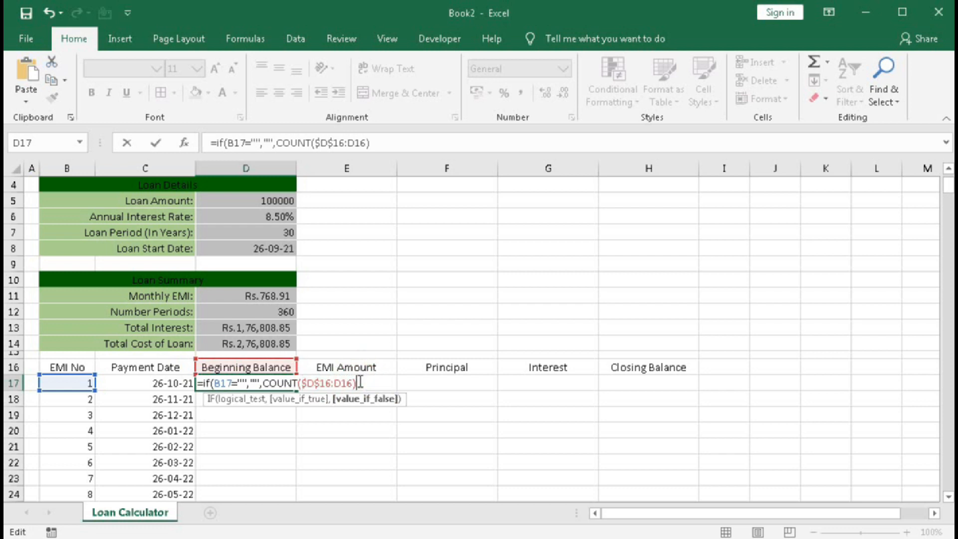
text(=0,)
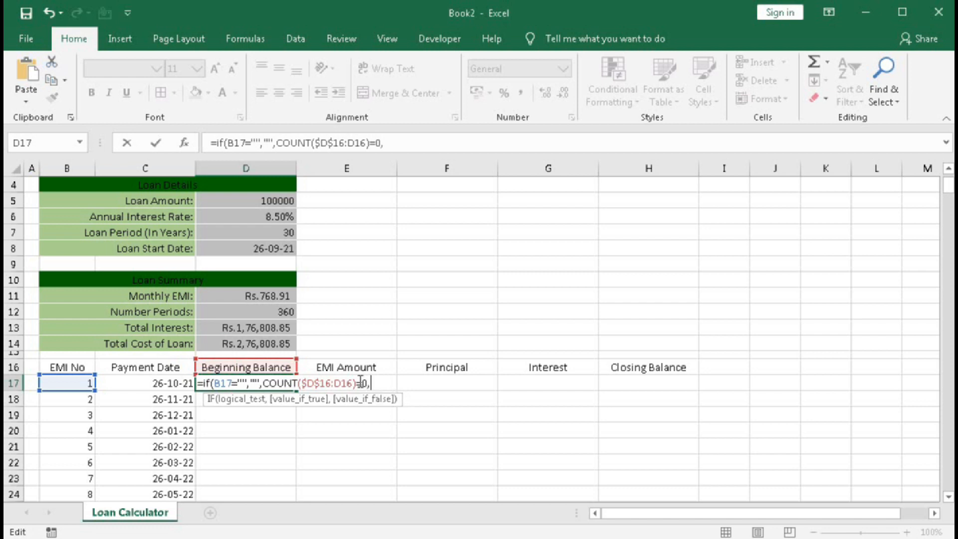
Add the Loan Amount as $D$5 and the Closing Balance cell H16 to the D17 formula, close the bracket and try to enter it.
click(259, 201)
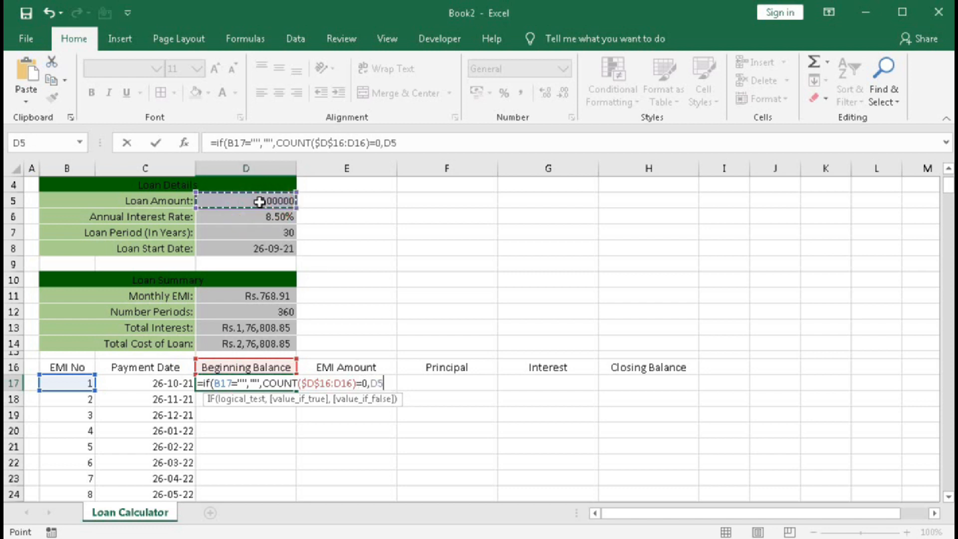
key(F4)
text(,)
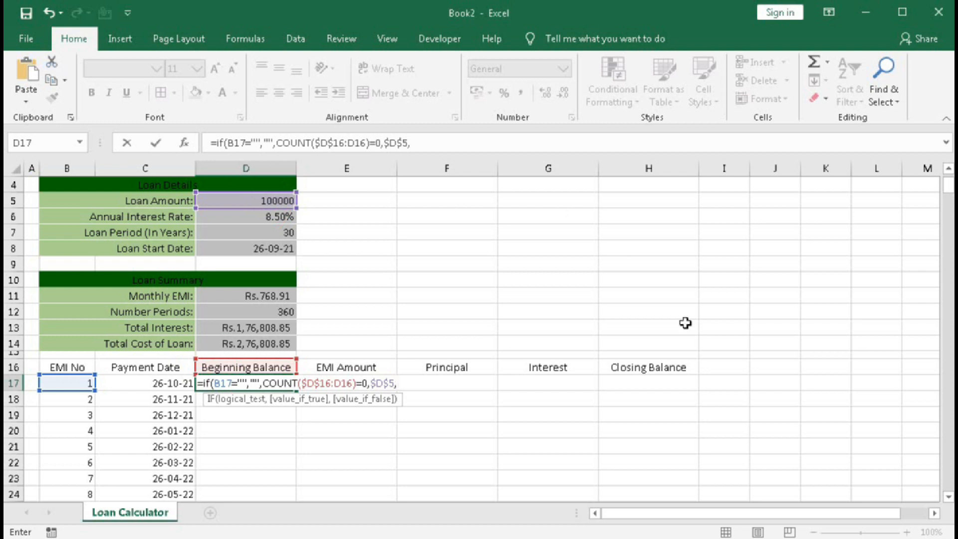
click(650, 367)
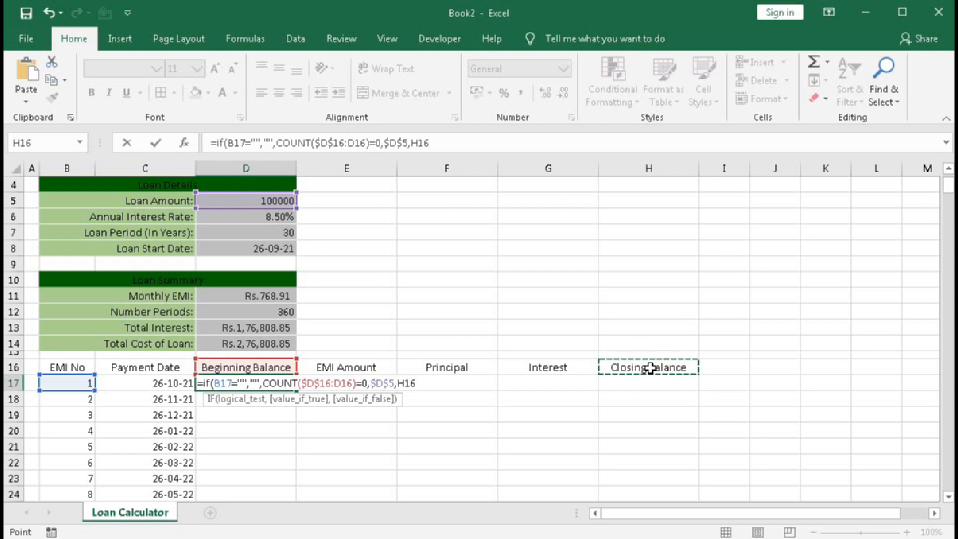
text())
key(Return)
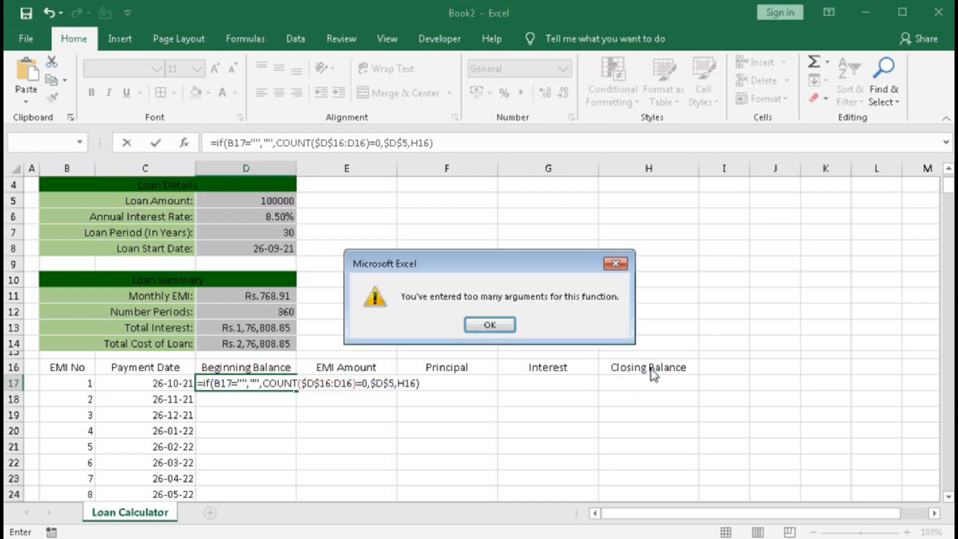
key(Return)
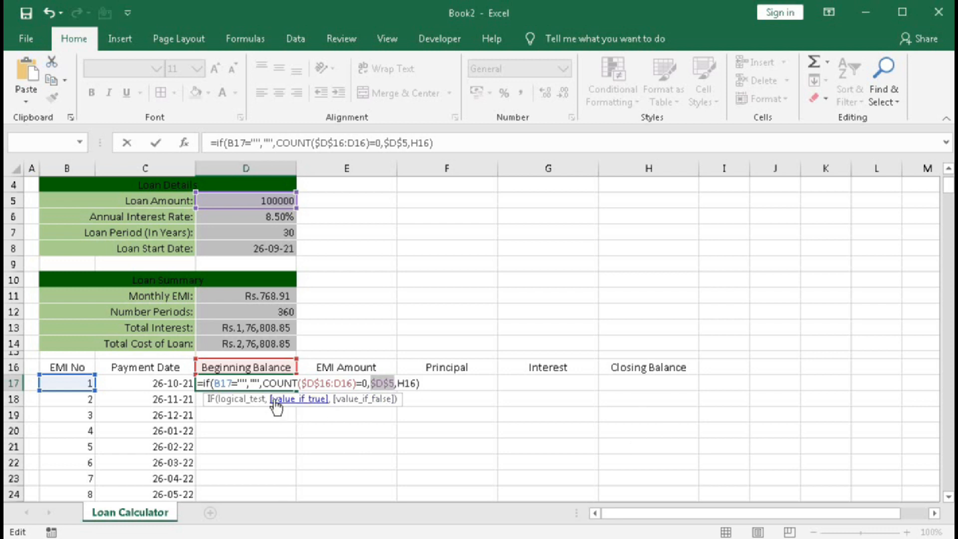
Nest the COUNT condition of the D17 formula in a second IF with its closing bracket, and fill the formula down to D20.
click(243, 399)
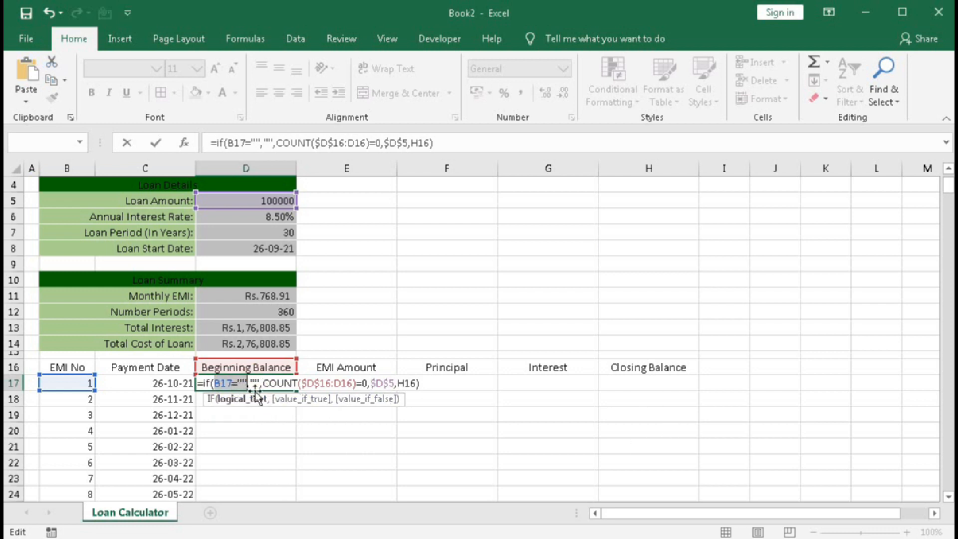
click(280, 398)
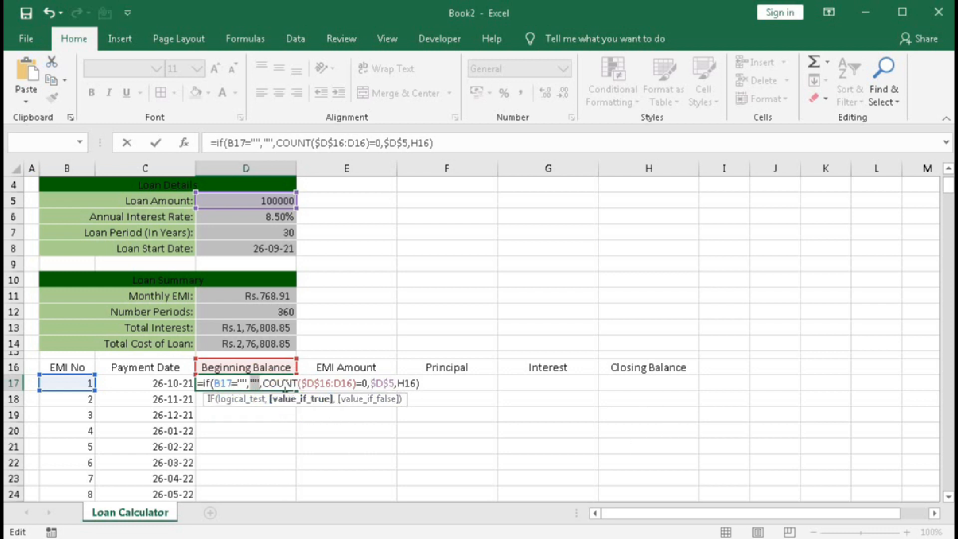
drag(262, 383, 331, 387)
click(281, 383)
click(264, 383)
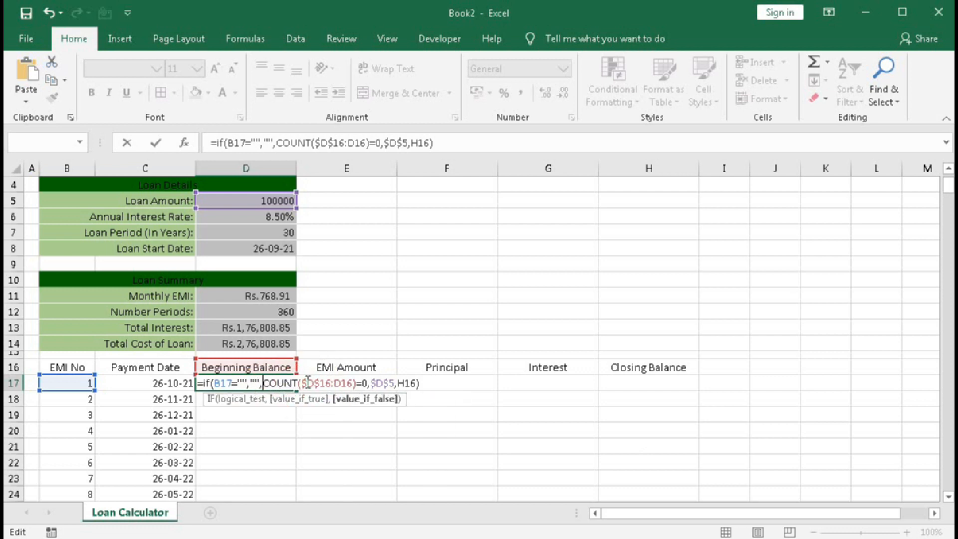
text(if)
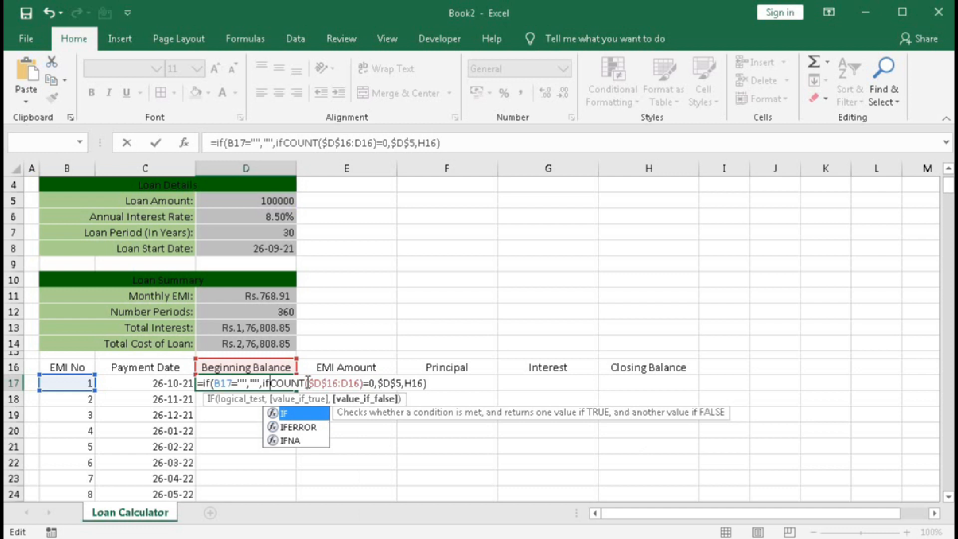
key(Tab)
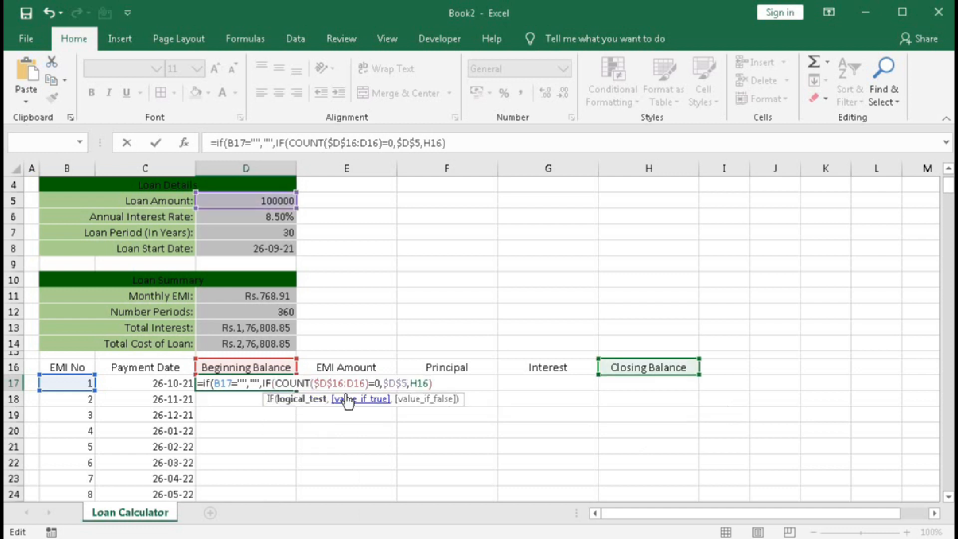
click(441, 383)
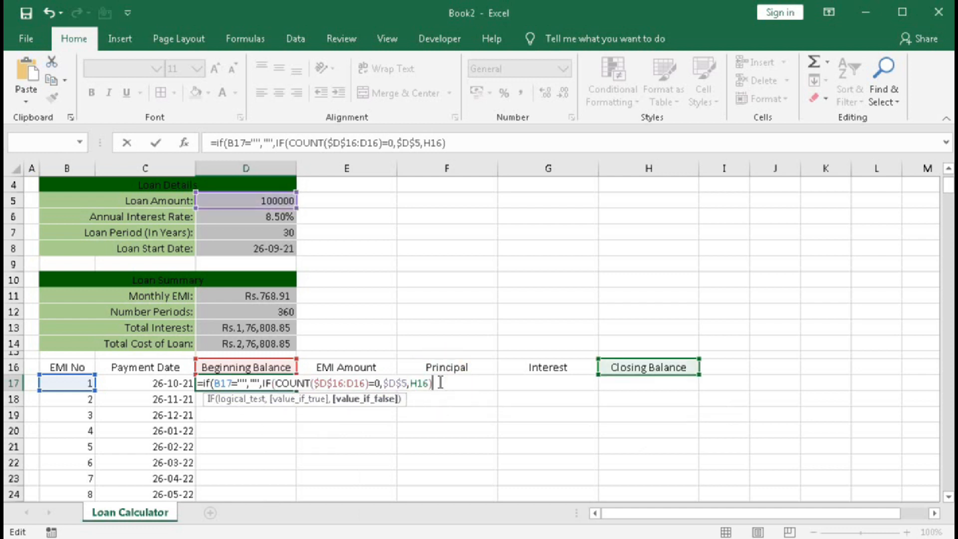
text())
key(Return)
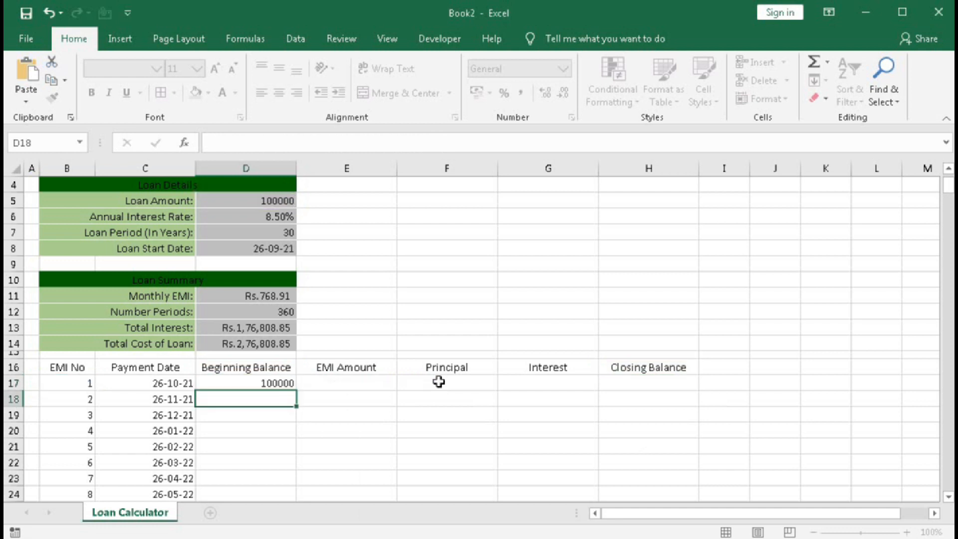
click(276, 383)
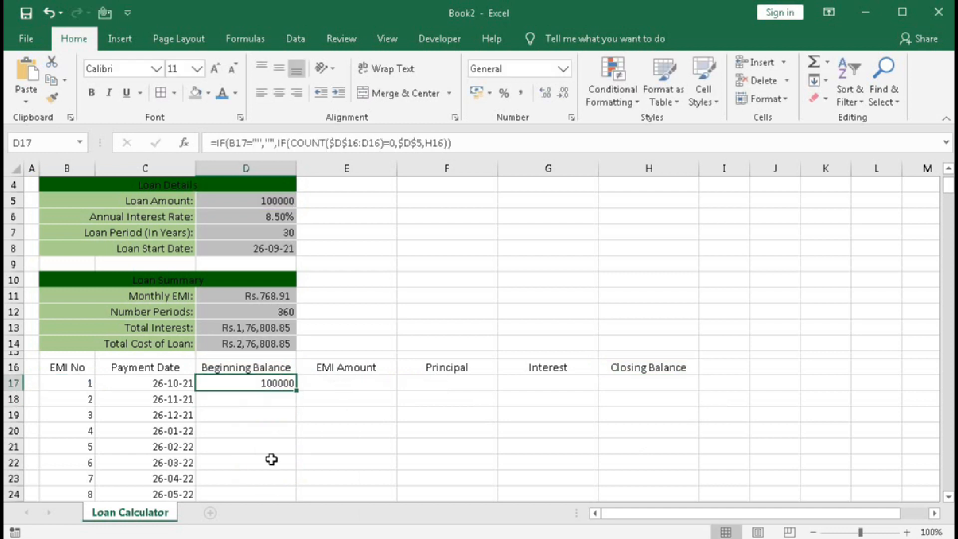
drag(296, 394, 290, 433)
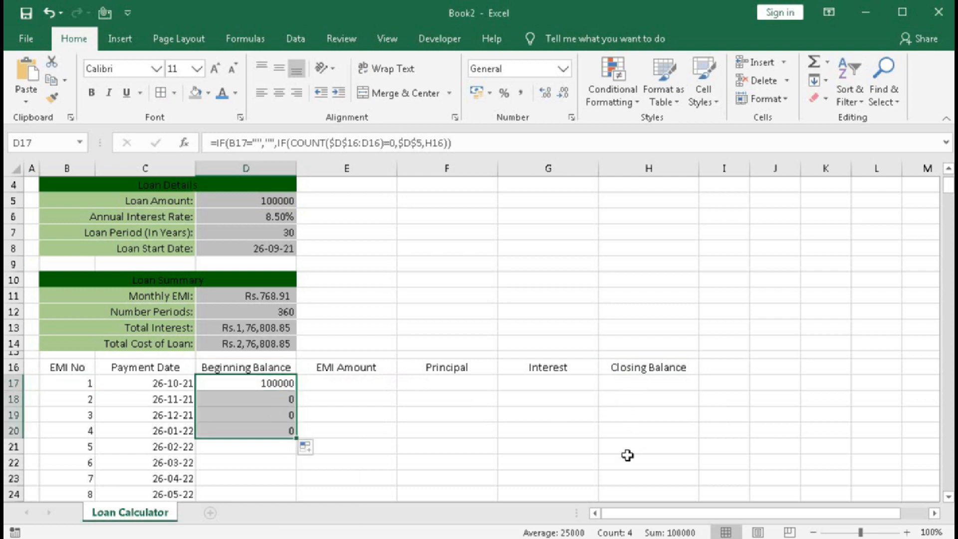
Set the EMI Amount in E17 to =$D$11 and fill it down the column alongside all the EMI numbers.
click(328, 384)
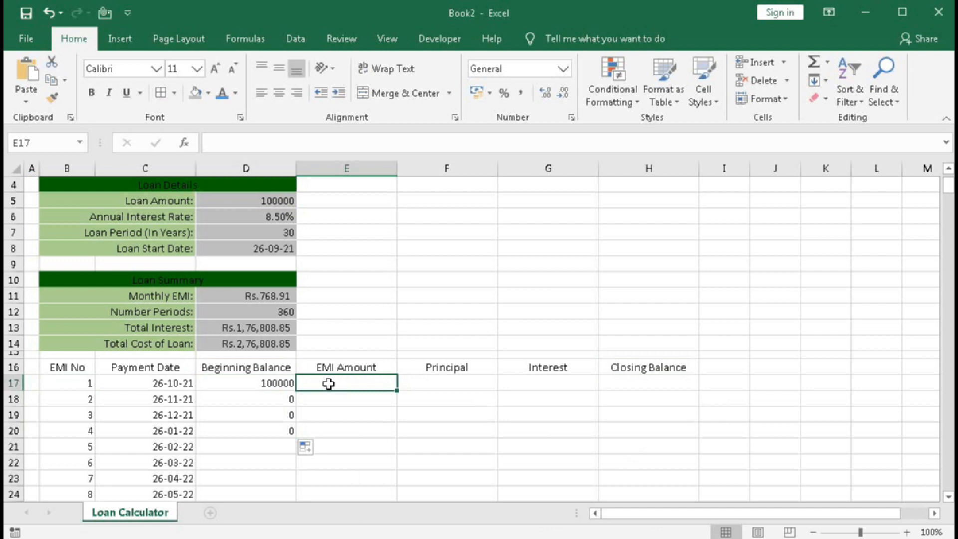
text(=)
click(273, 296)
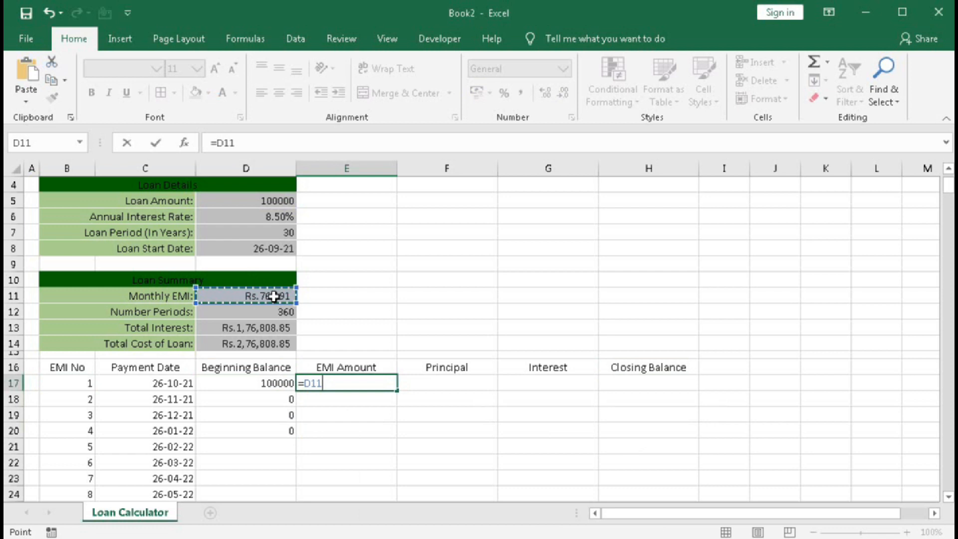
key(F4)
key(Return)
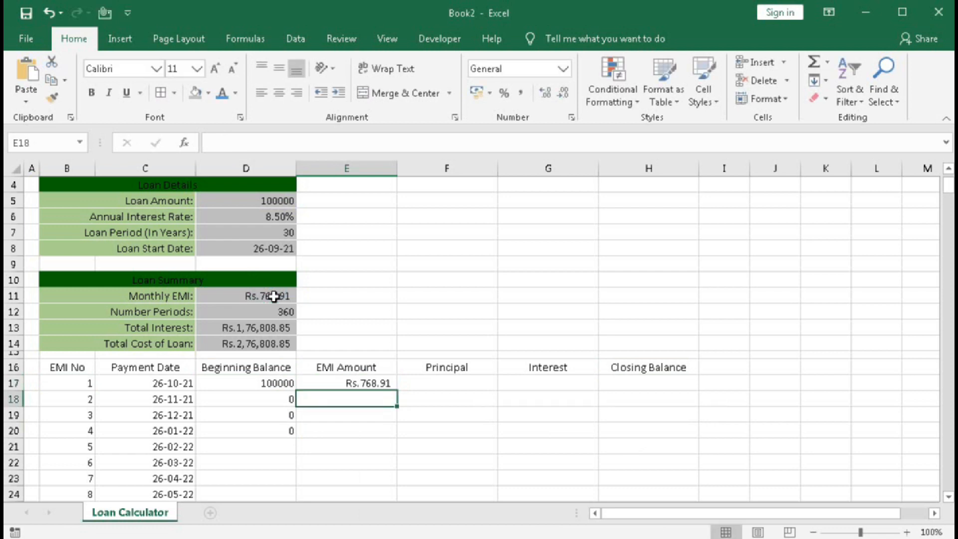
click(361, 378)
double_click(397, 391)
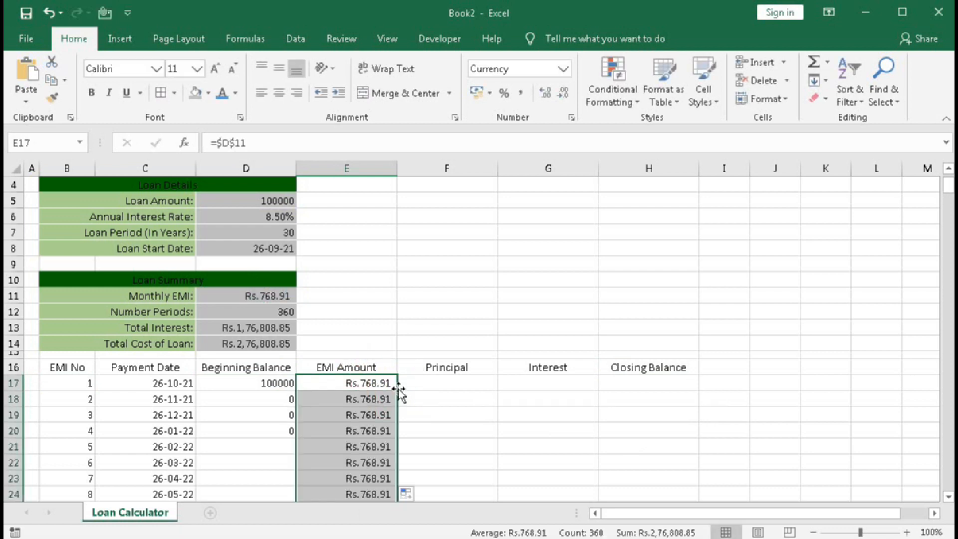
scroll(355, 451, down, 4)
scroll(355, 451, up, 3)
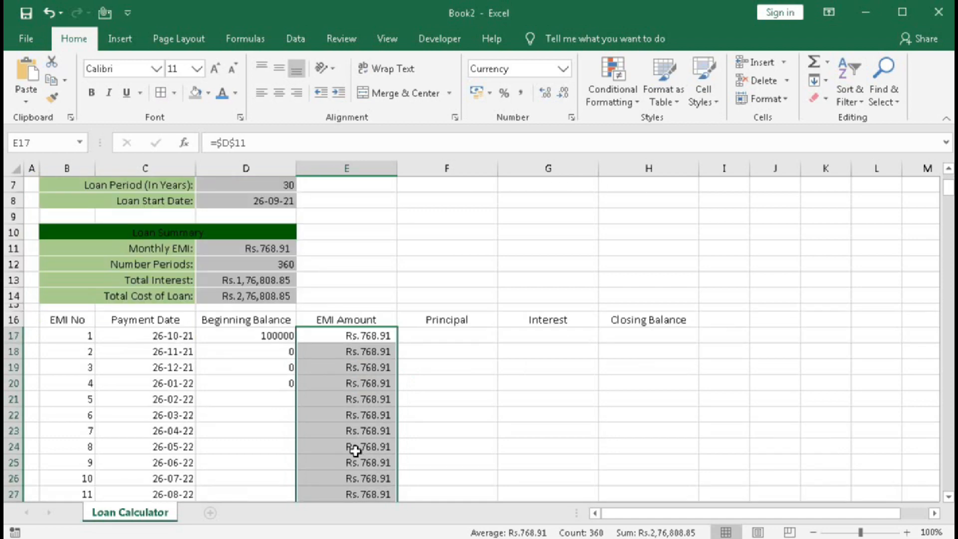
Fill the Beginning Balance formula from D20 down the column alongside the remaining EMI numbers.
click(285, 382)
double_click(296, 390)
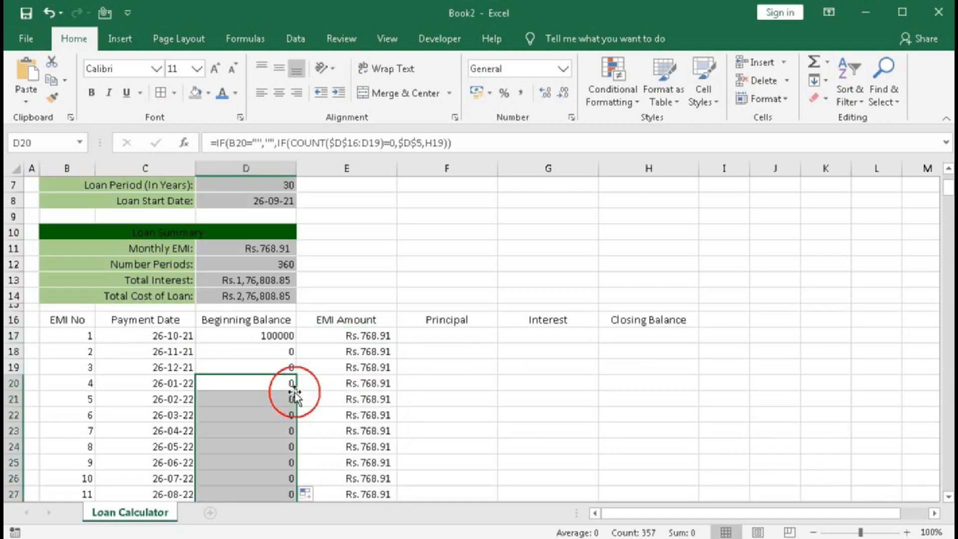
scroll(312, 444, down, 3)
scroll(312, 444, down, 6)
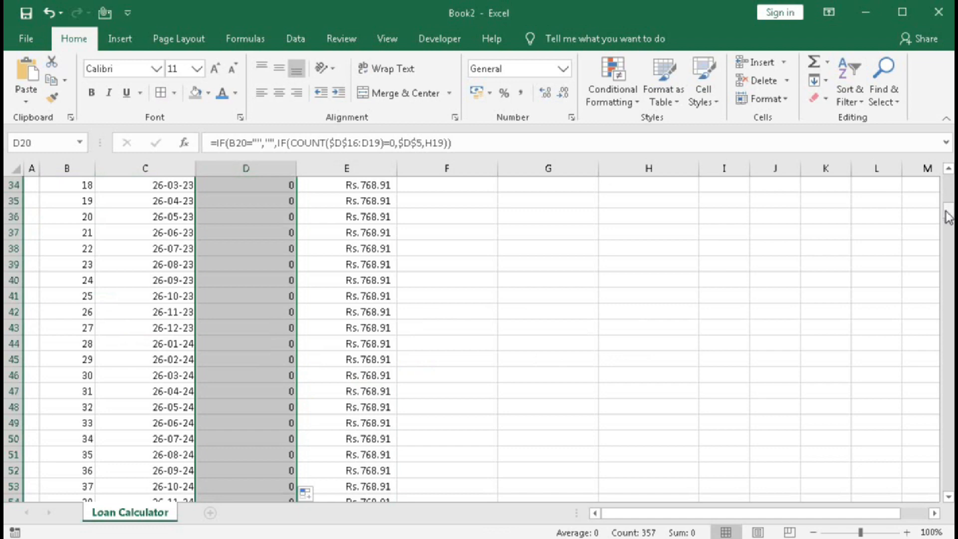
mouse_move(949, 214)
mouse_down()
mouse_move(949, 481)
mouse_move(949, 182)
mouse_move(949, 203)
mouse_up()
scroll(634, 330, up, 4)
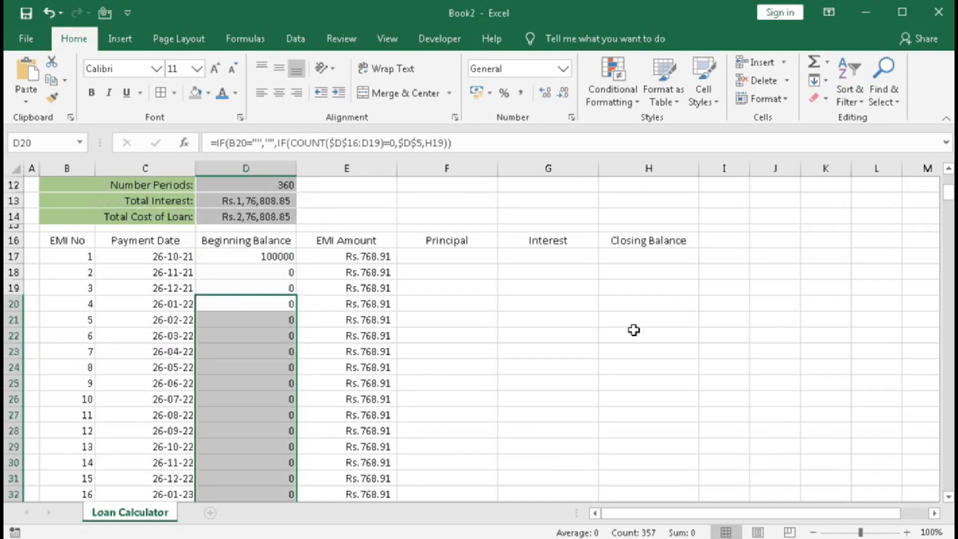
Start the Principal formula in F17 with an IF that returns 0 when B17 equals "".
scroll(634, 330, up, 1)
click(418, 304)
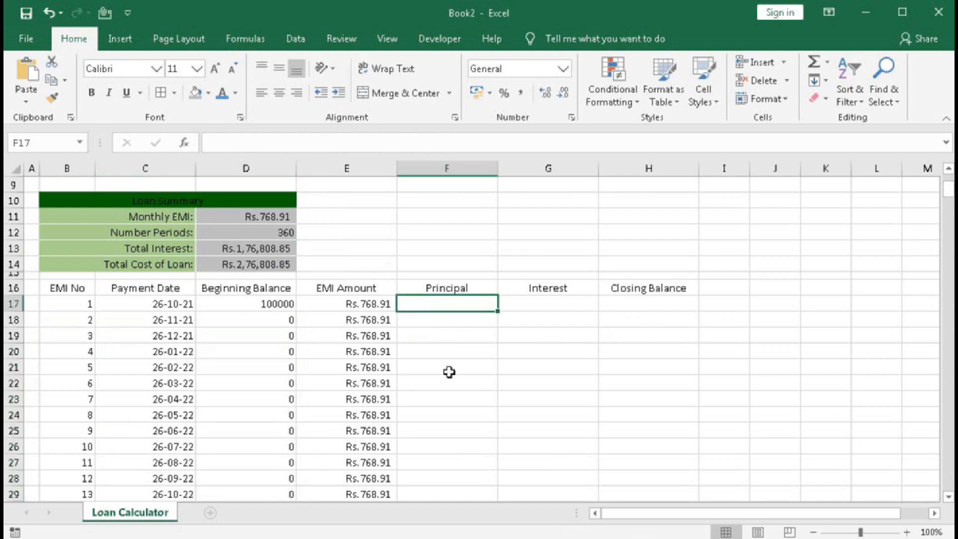
text(=i)
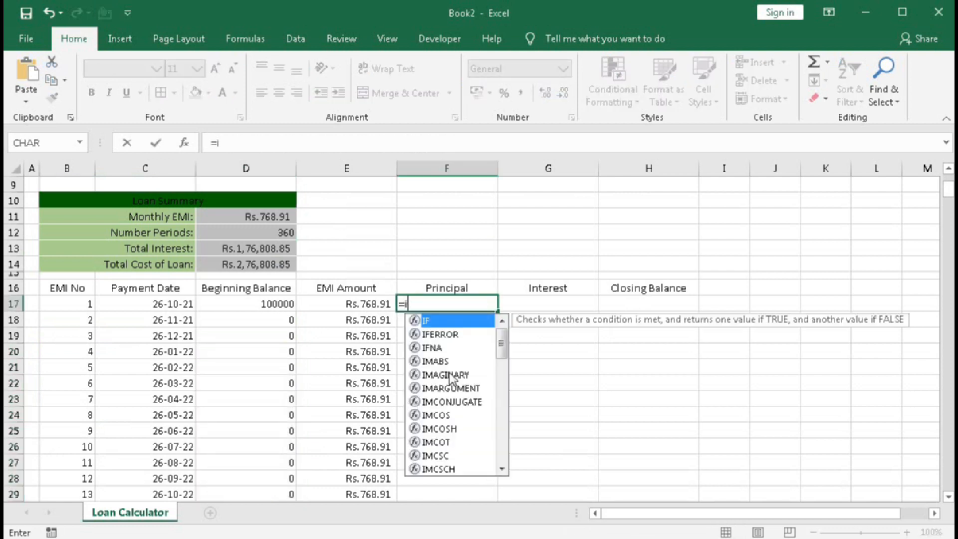
key(Tab)
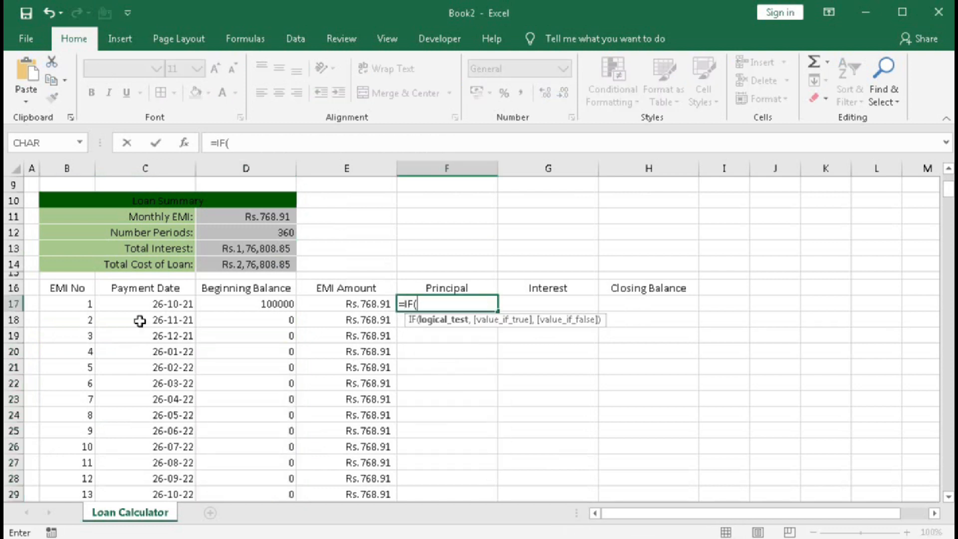
click(89, 307)
text(=)
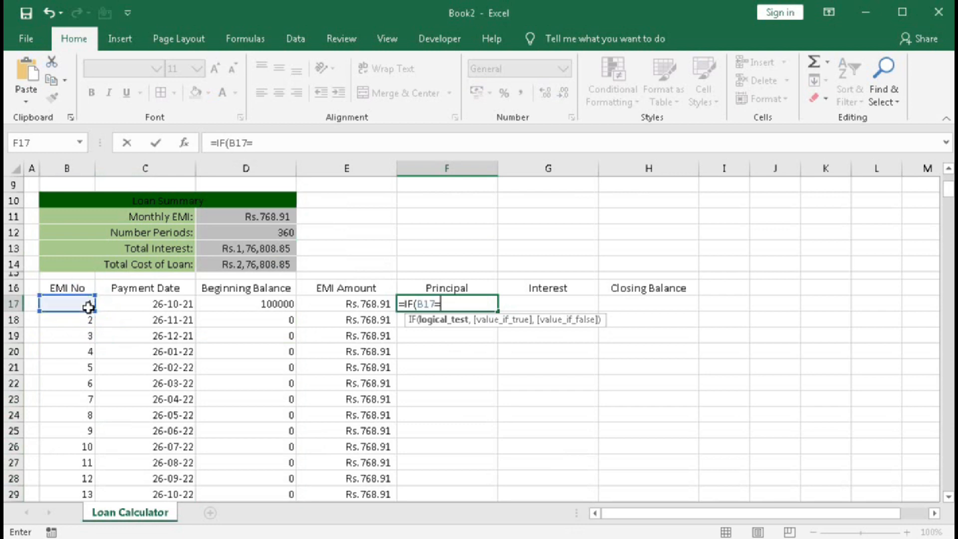
text("",0)
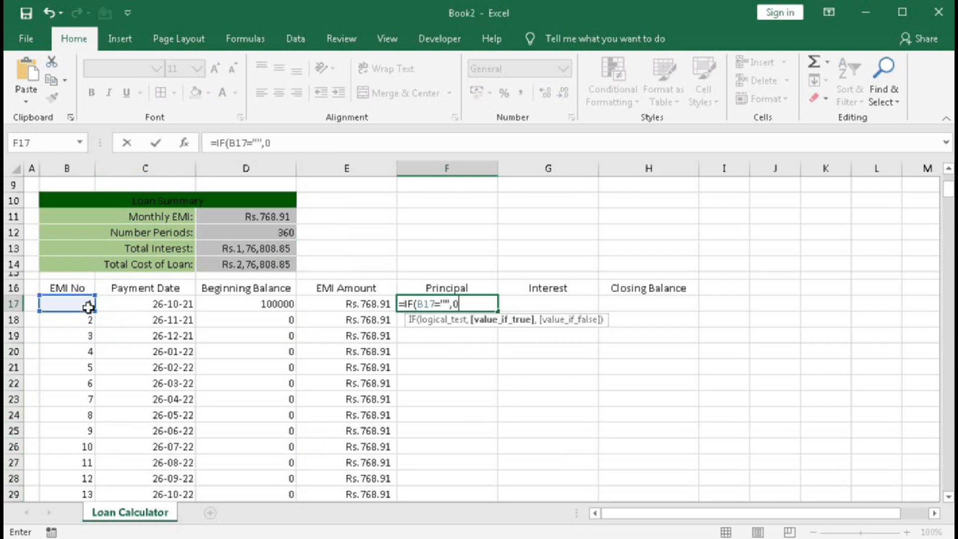
text(,)
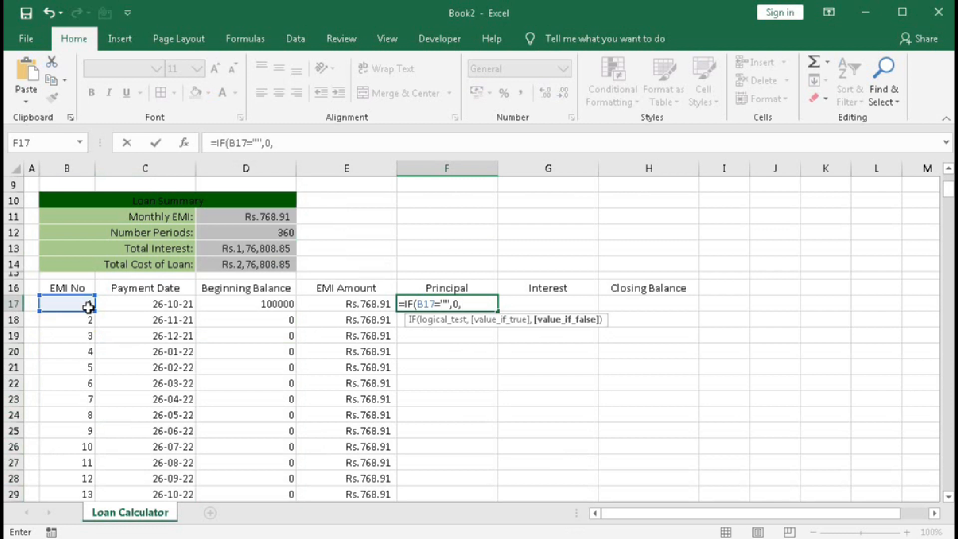
Add a negative PPMT function as the F17 formula's false value, with the rate D6/12.
text(-pp)
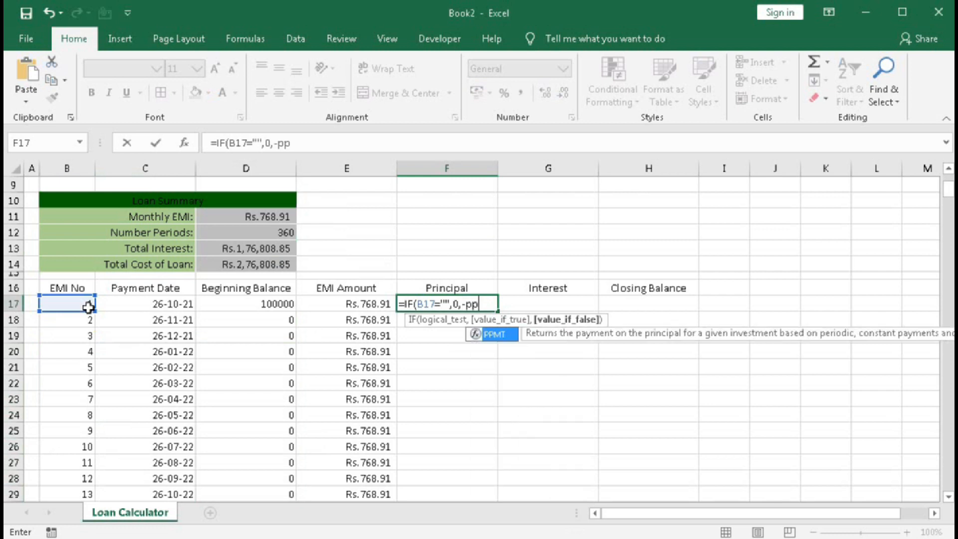
text(mt)
key(Tab)
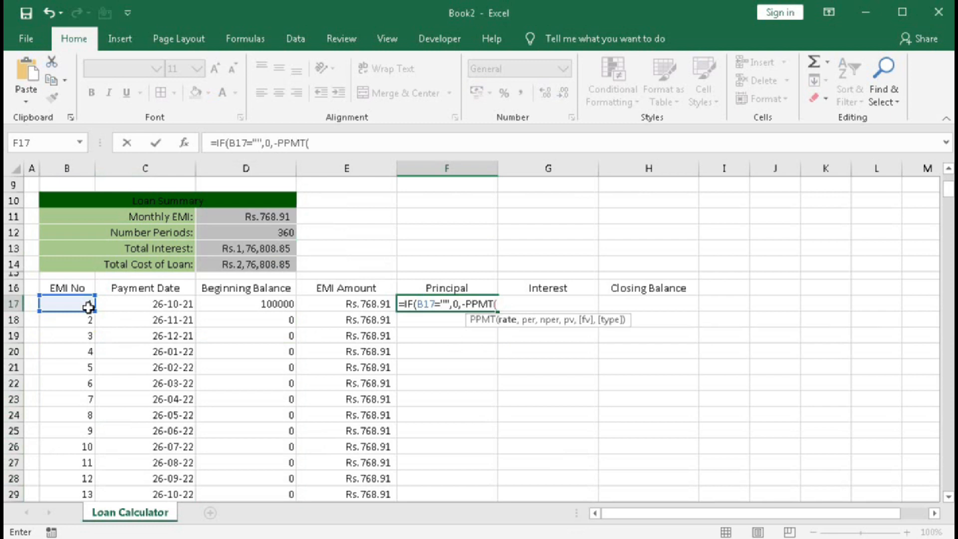
scroll(88, 308, up, 2)
click(225, 223)
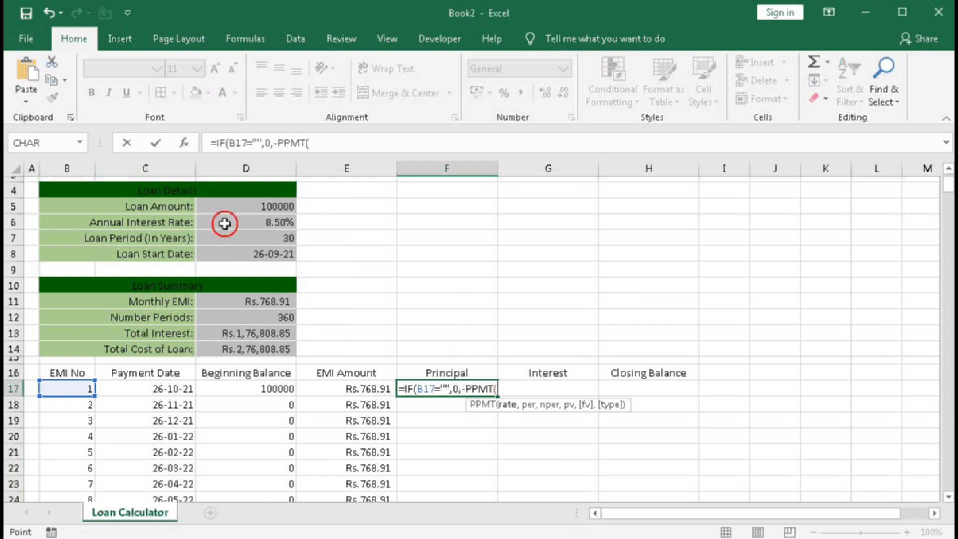
text(/12,)
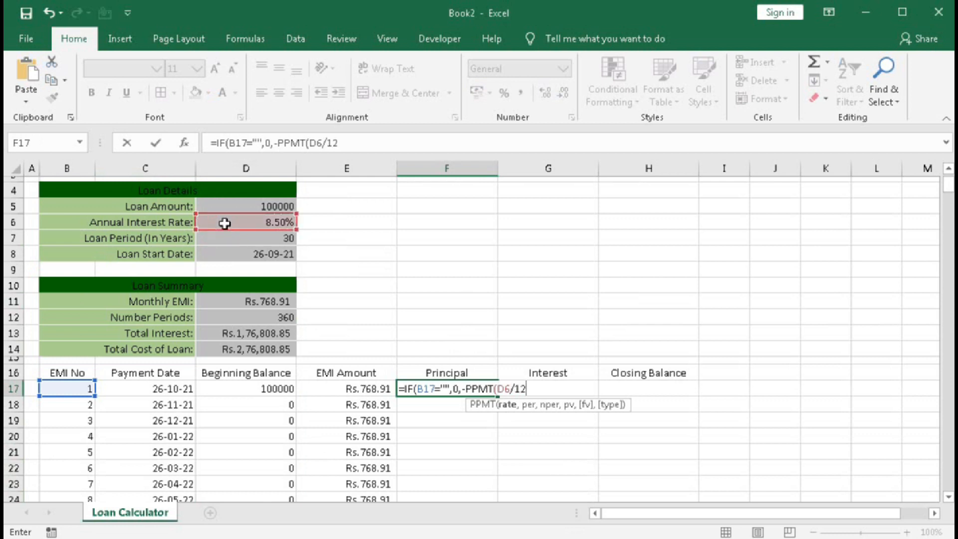
Continue the PPMT in F17 with period B17, number of periods $D$12 and present value $D$5.
click(78, 391)
text(,)
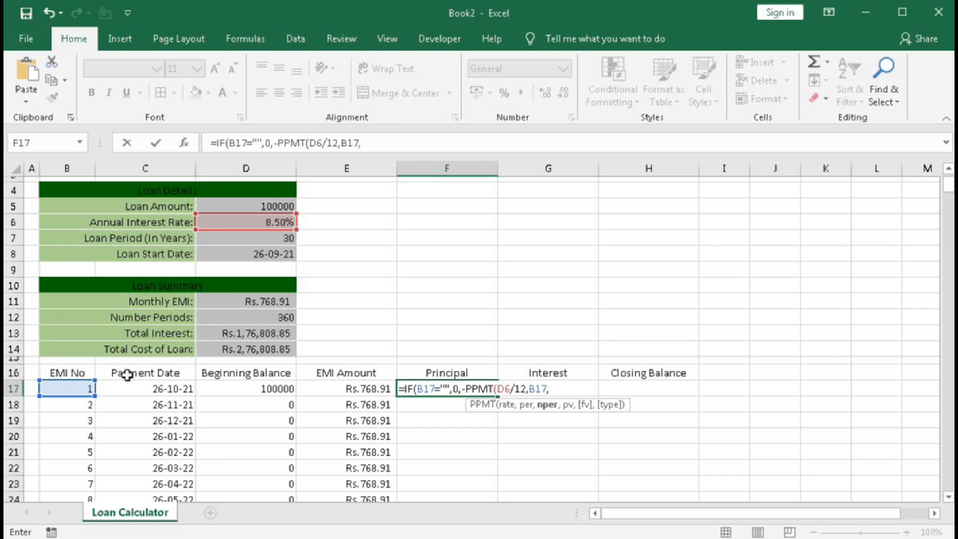
click(236, 320)
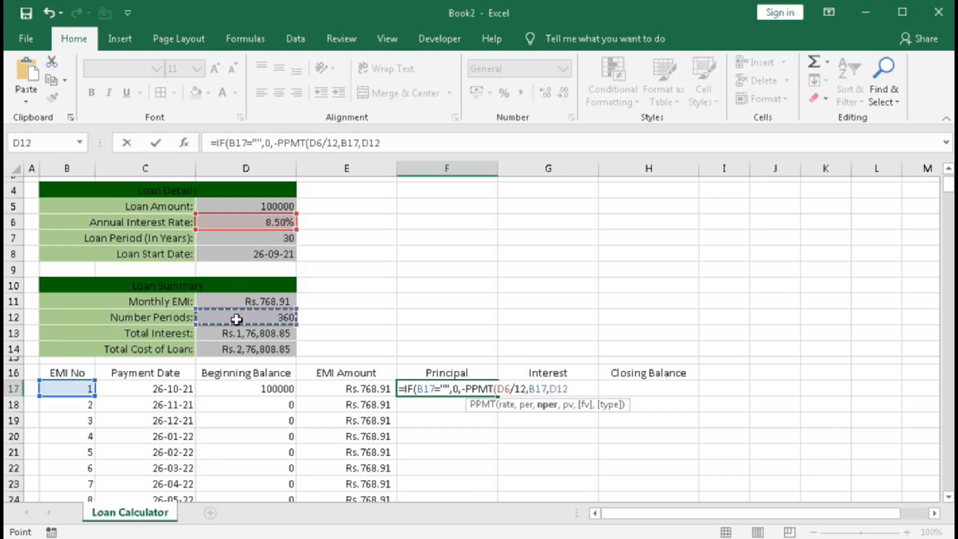
key(F4)
text(,)
click(248, 204)
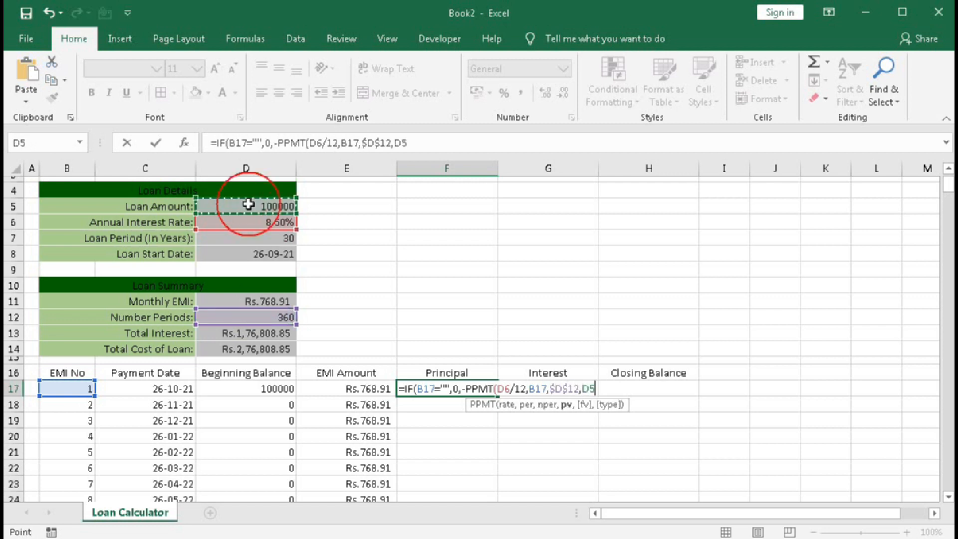
key(F4)
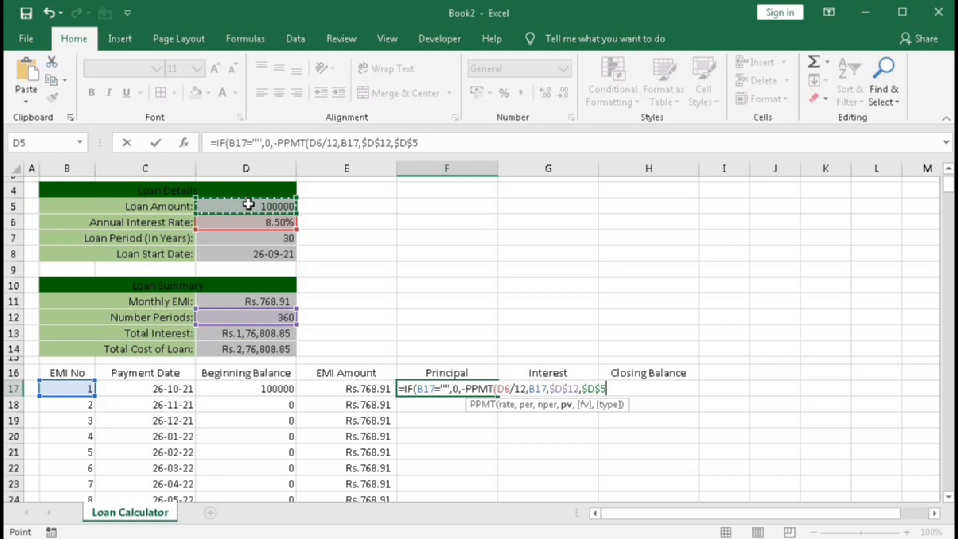
Complete the F17 Principal formula with future value 0 and type 0 (end of the period).
text(,)
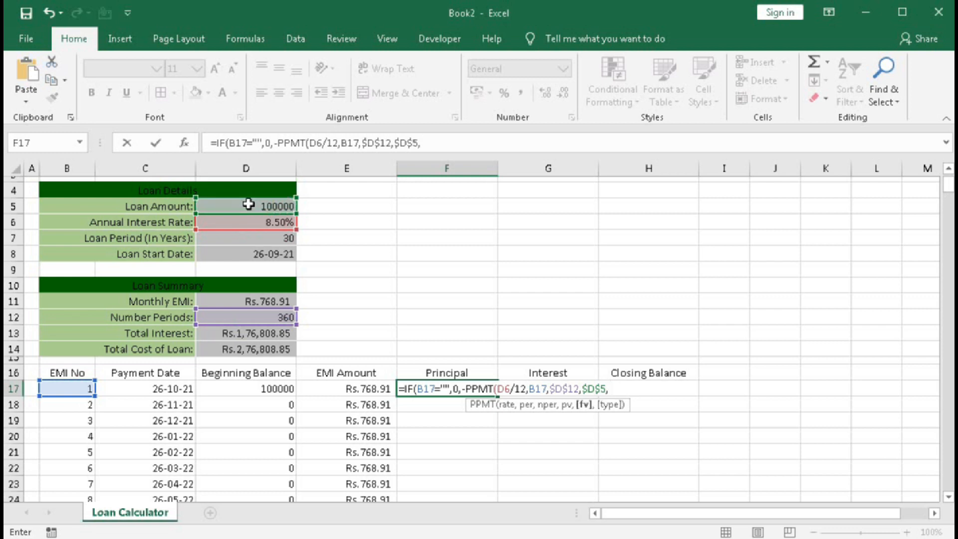
text(0,)
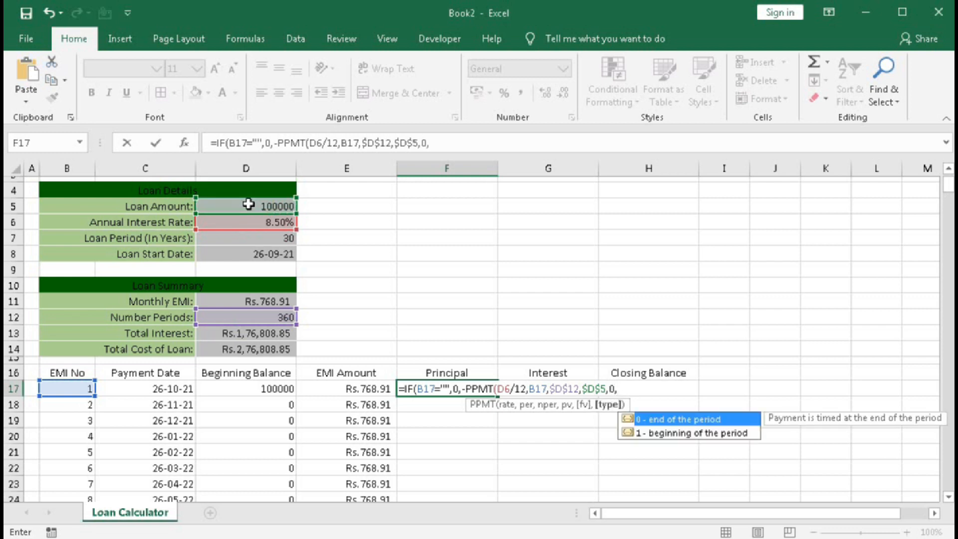
text(0))
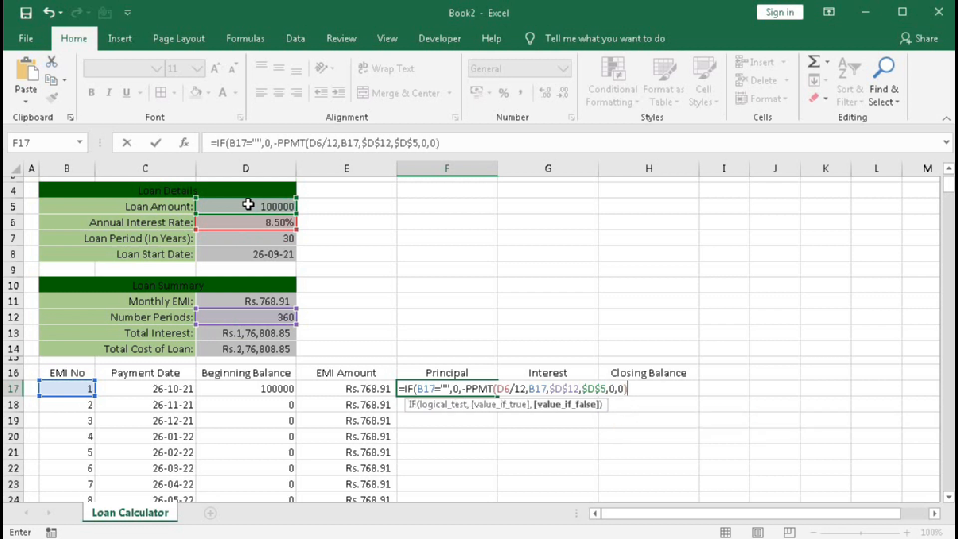
key(Return)
key(Return)
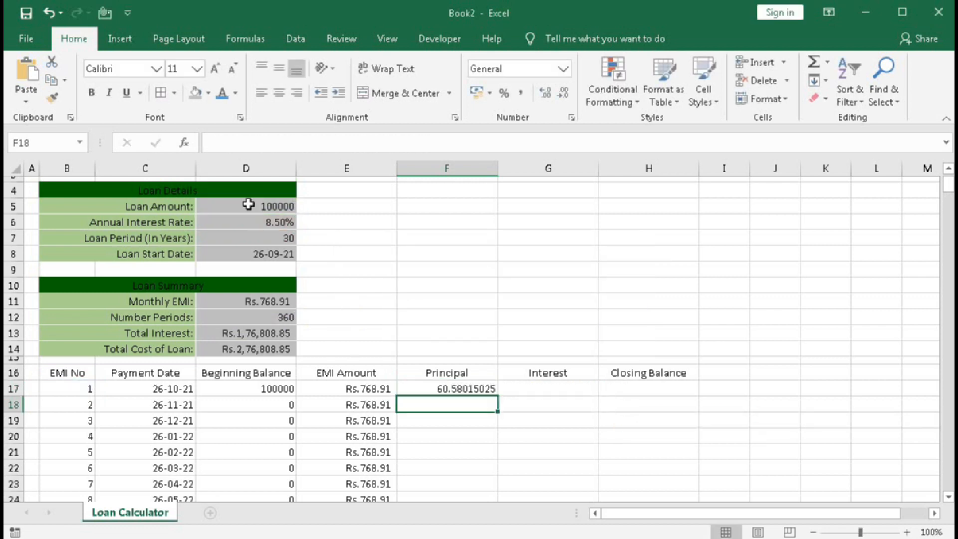
Reduce the Principal value in F17 to two decimal places.
click(440, 389)
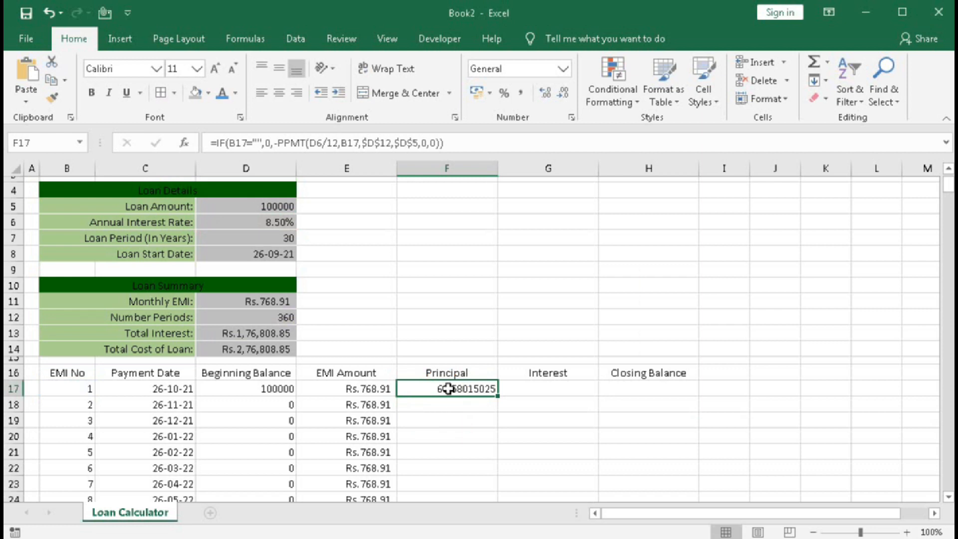
click(561, 96)
click(560, 95)
click(560, 96)
click(561, 96)
click(561, 96)
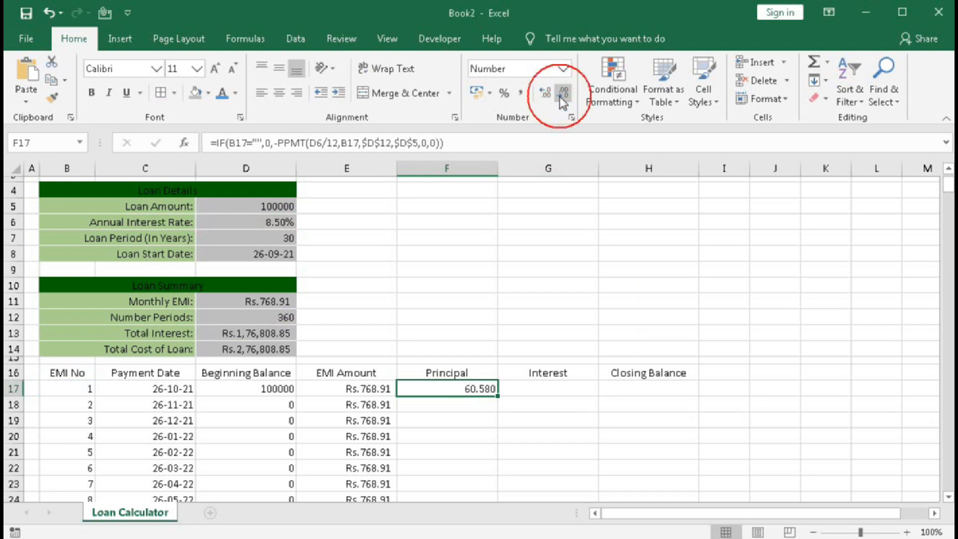
click(561, 96)
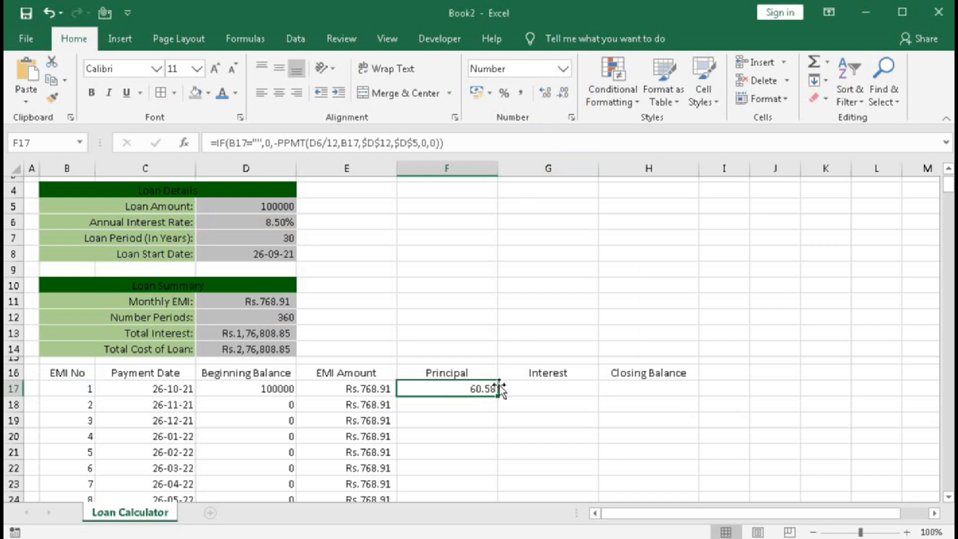
Copy the full Principal formula text from F17 into the Interest cell G17, keeping its references unchanged.
double_click(452, 388)
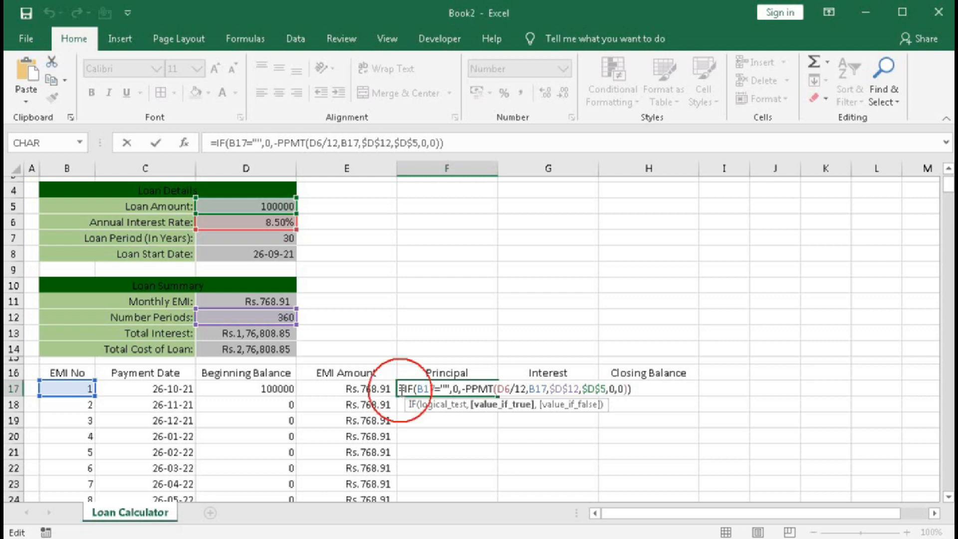
drag(400, 389, 654, 382)
key(ctrl+c)
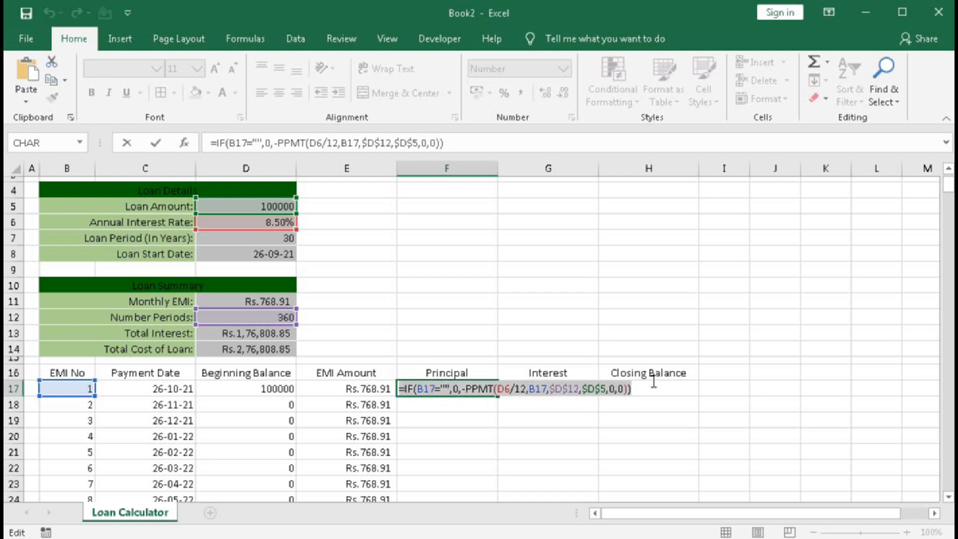
key(Tab)
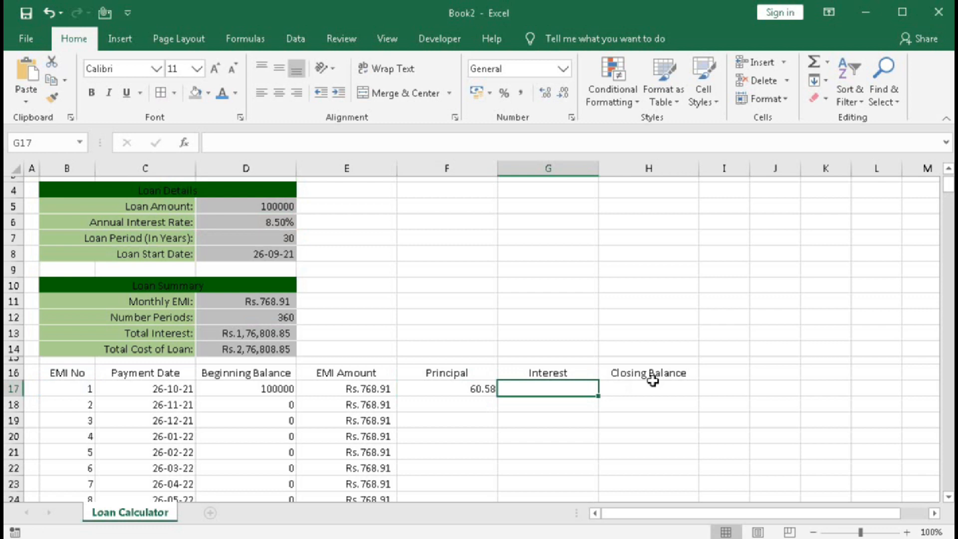
key(ctrl+v)
Change PPMT to IPMT in the G17 formula so that it calculates the interest.
double_click(547, 390)
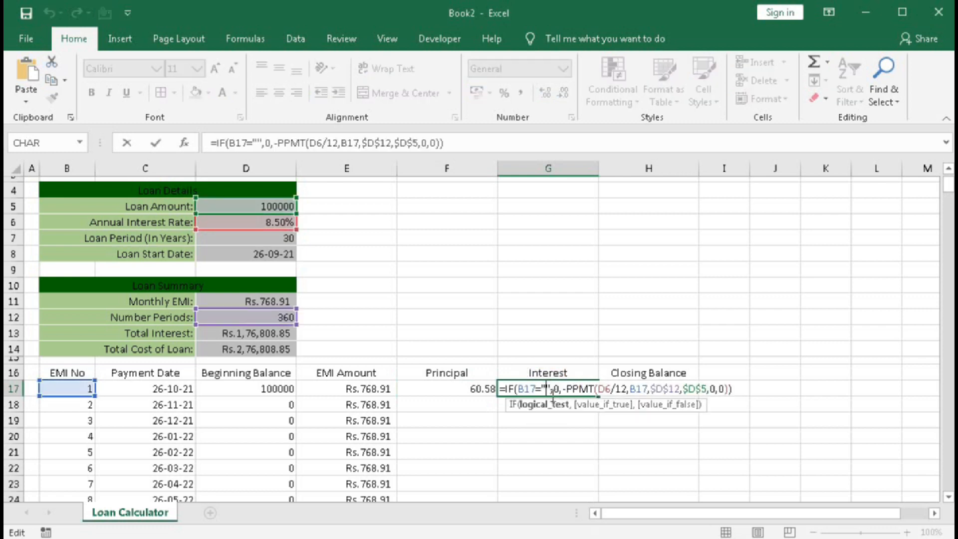
click(569, 390)
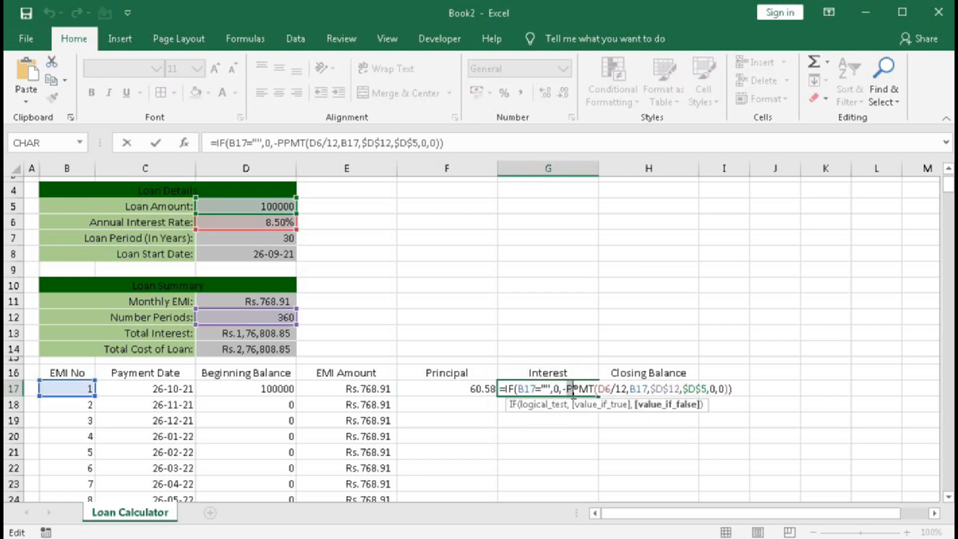
key(BackSpace)
text(I)
key(Return)
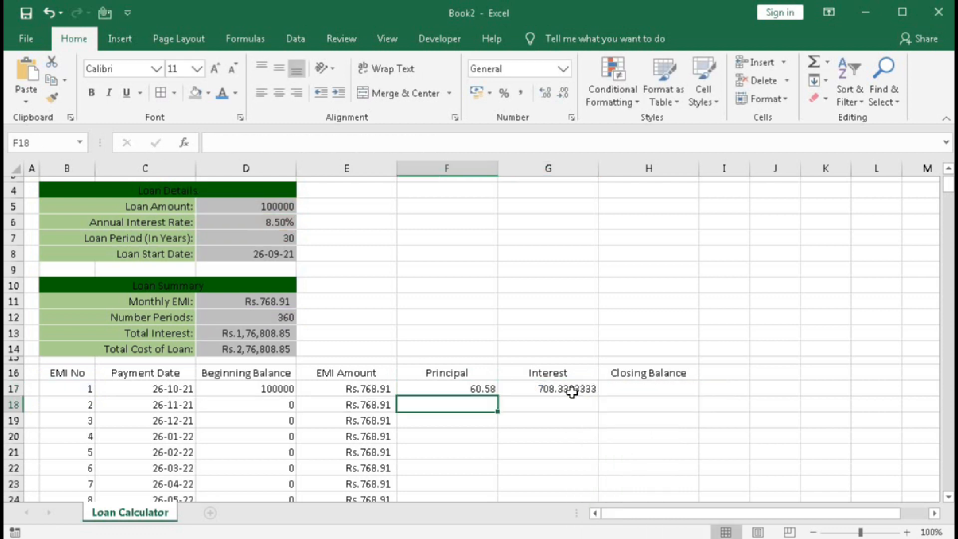
Reduce the Interest value in G17 to two decimal places.
click(572, 392)
click(563, 95)
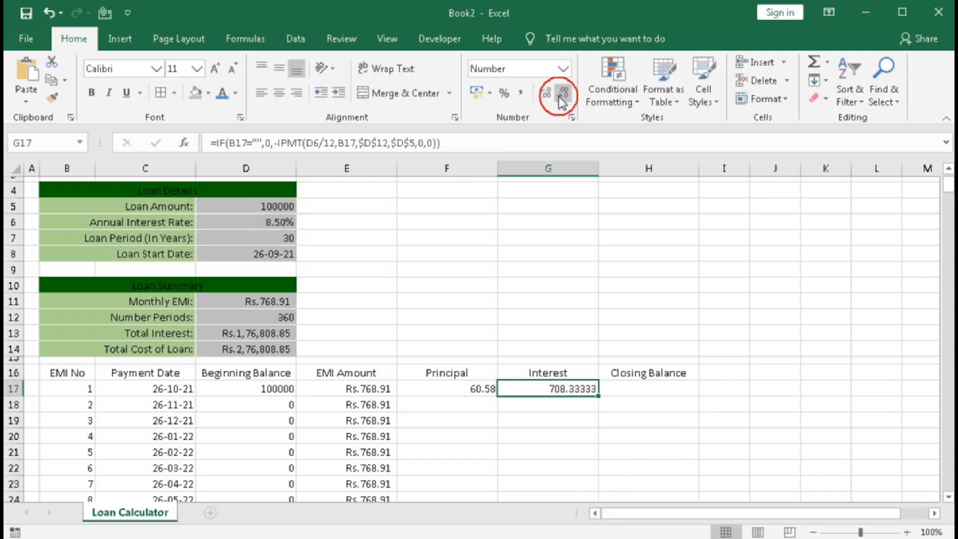
click(561, 96)
click(561, 96)
click(561, 96)
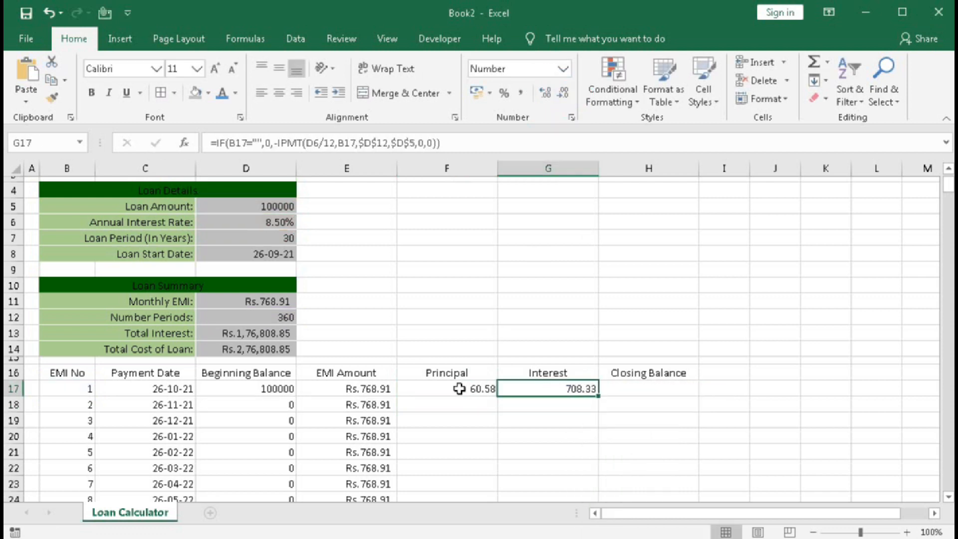
Fill the Principal and Interest formulas in F17:G17 down alongside the EMI numbers, trying zero decimals before restoring two.
drag(459, 389, 545, 397)
double_click(599, 396)
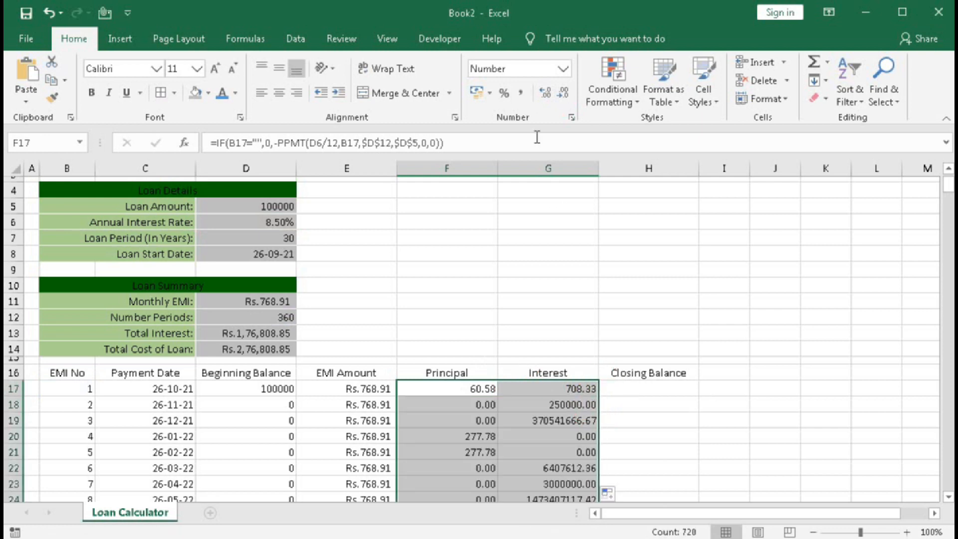
click(563, 93)
click(563, 93)
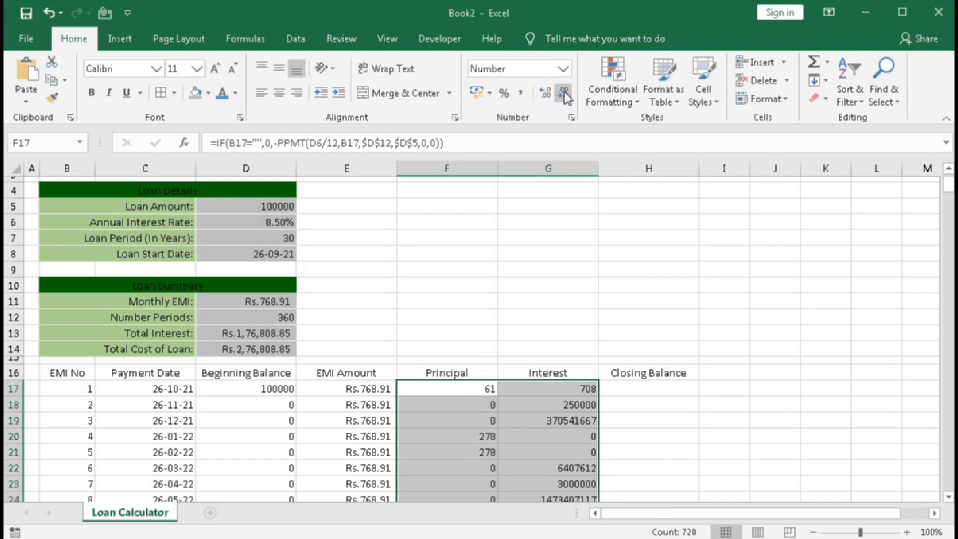
click(545, 95)
click(543, 95)
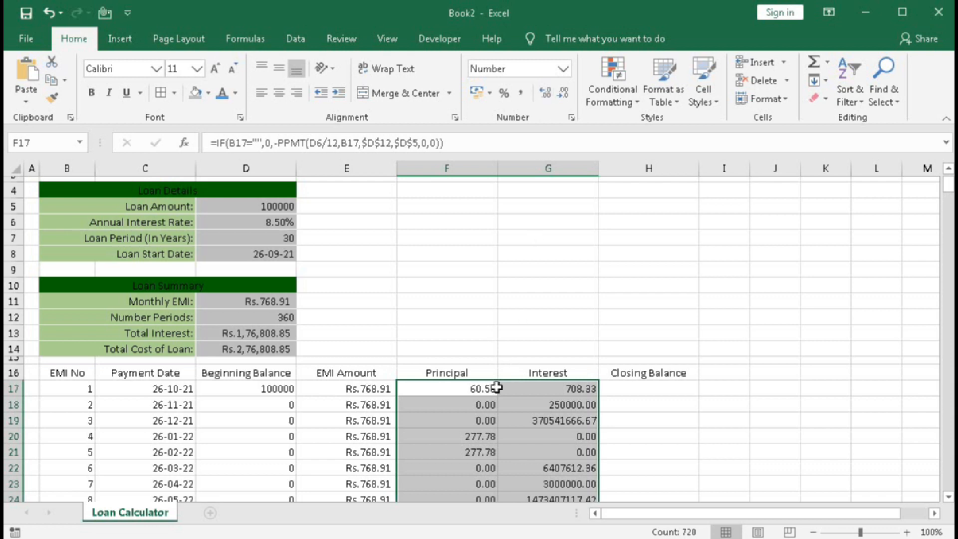
Inspect the rate argument of the filled PPMT formula in F18 and leave the formula unedited.
double_click(479, 405)
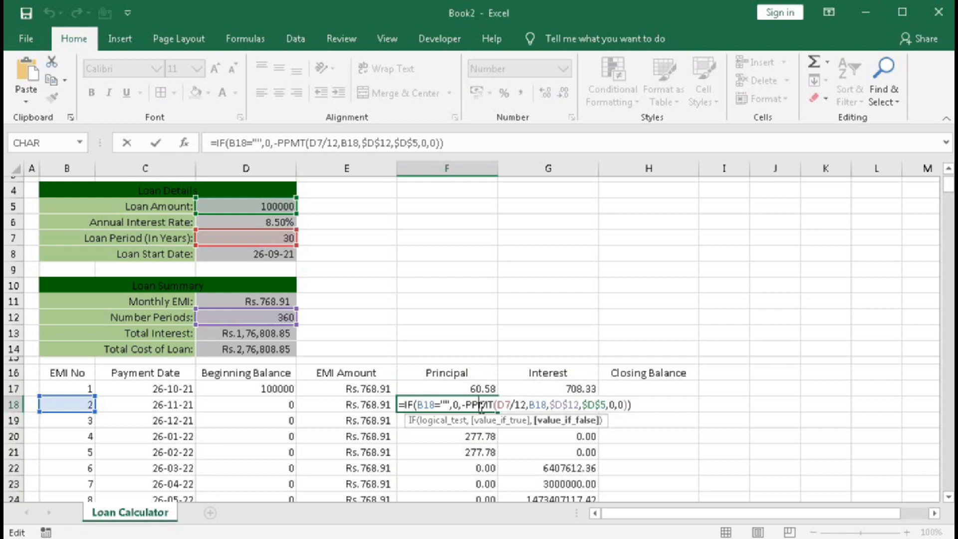
click(505, 405)
click(507, 421)
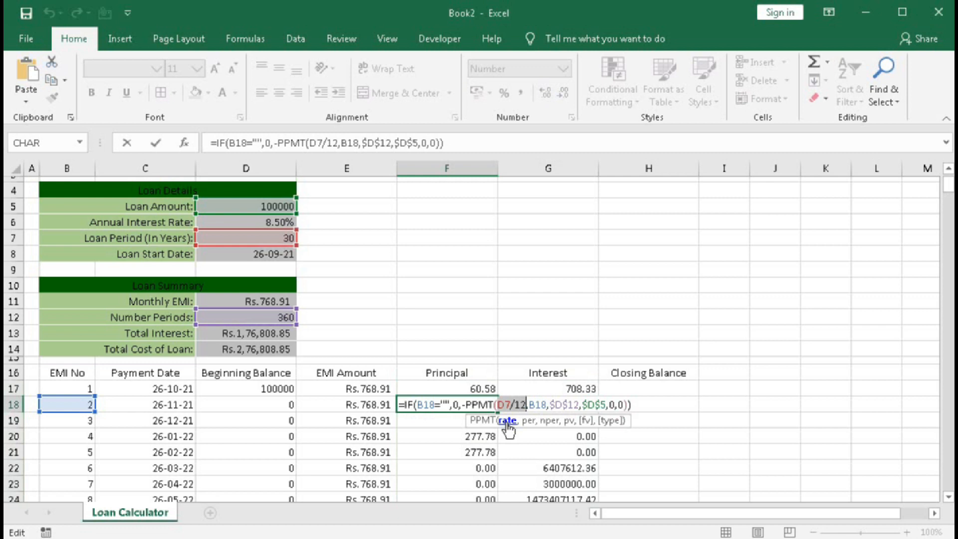
key(Escape)
Make the rate reference in the F17 Principal formula absolute as $D$6.
double_click(490, 390)
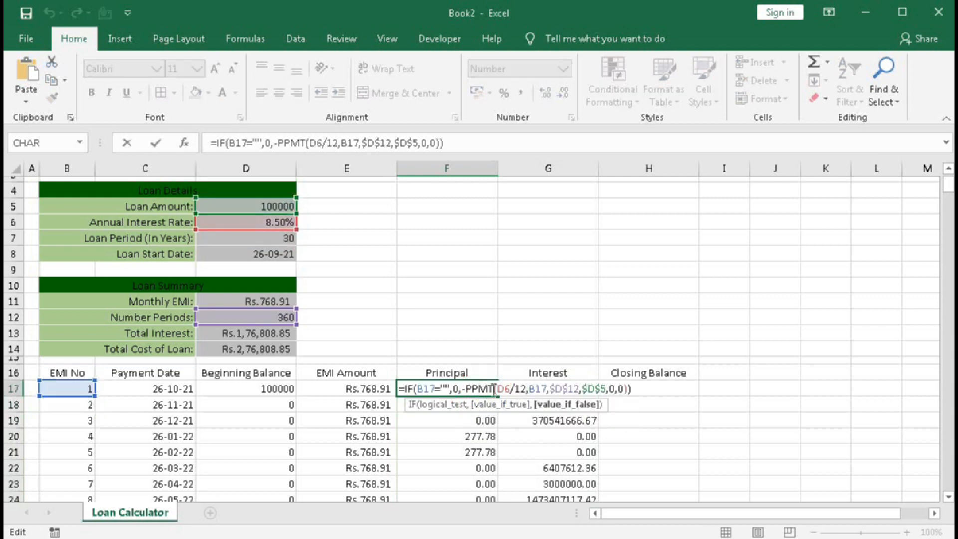
drag(498, 389, 511, 391)
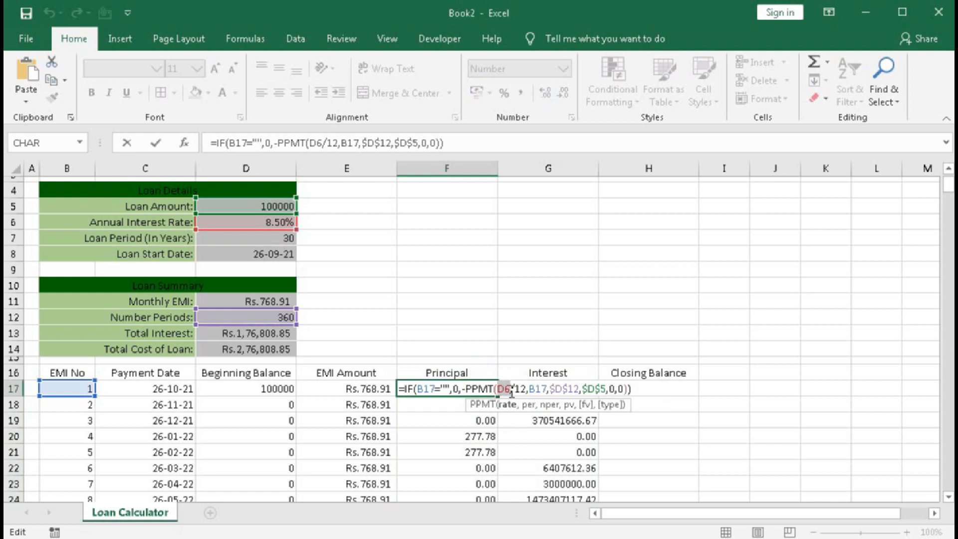
key(F4)
click(549, 389)
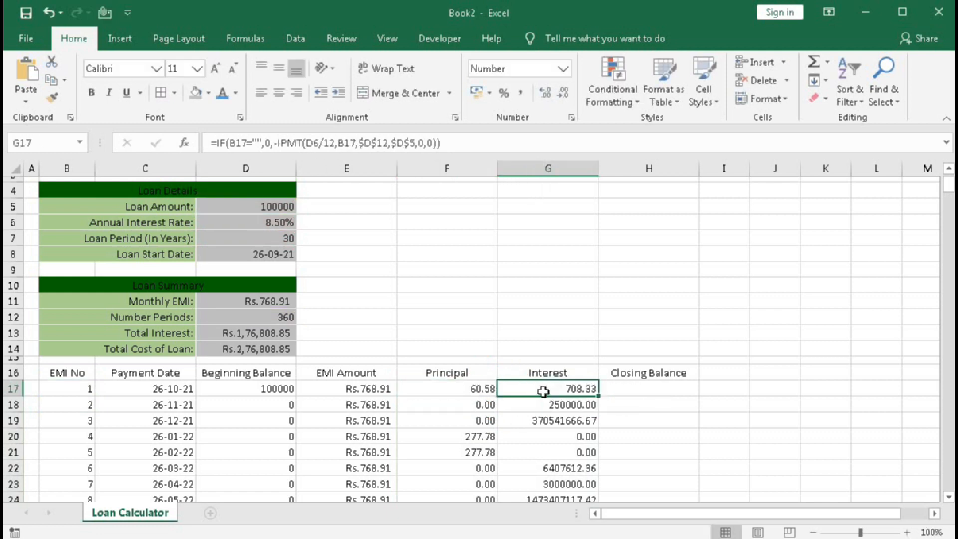
Make the G17 Interest formula's rate reference absolute as $D$6, and refill F17:G17 down alongside all the EMI numbers.
double_click(573, 388)
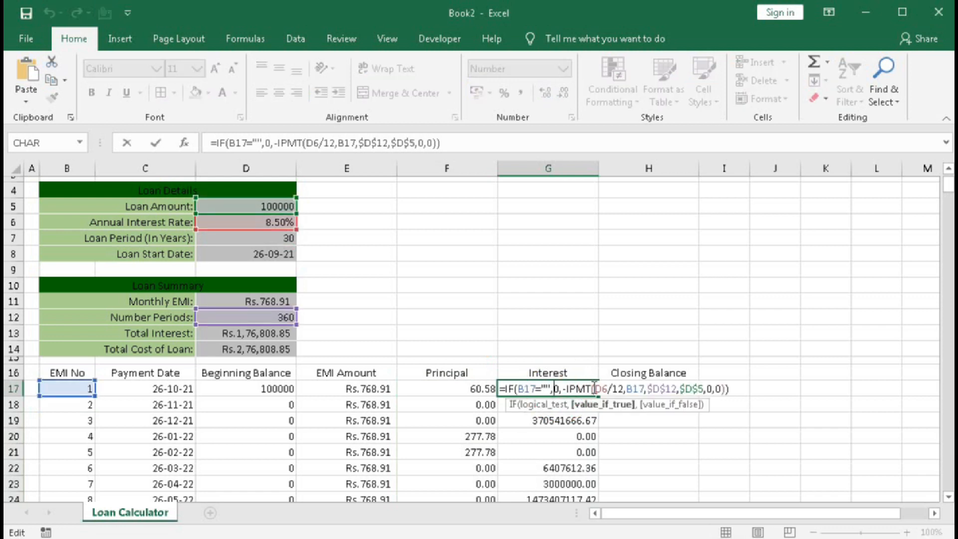
drag(593, 389, 607, 389)
key(F4)
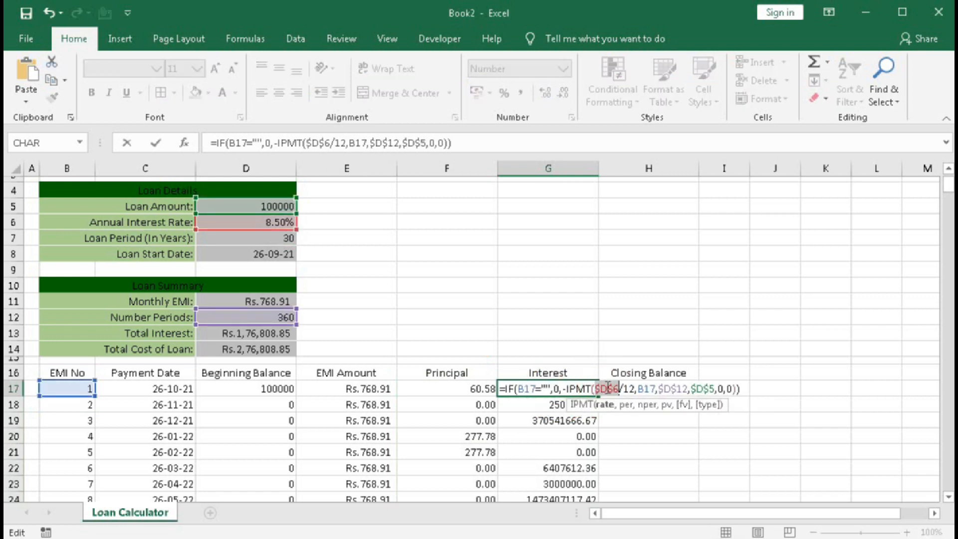
key(Return)
drag(471, 387, 530, 387)
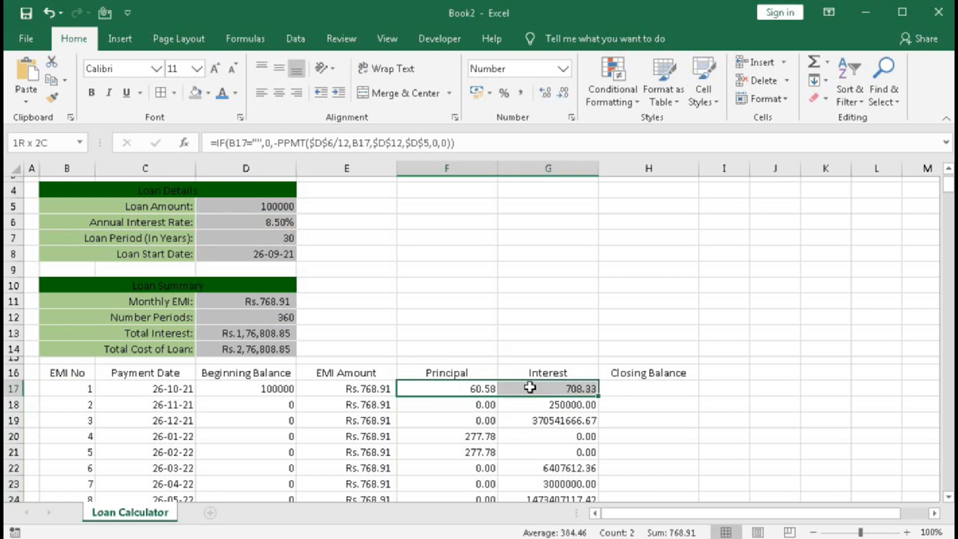
double_click(598, 396)
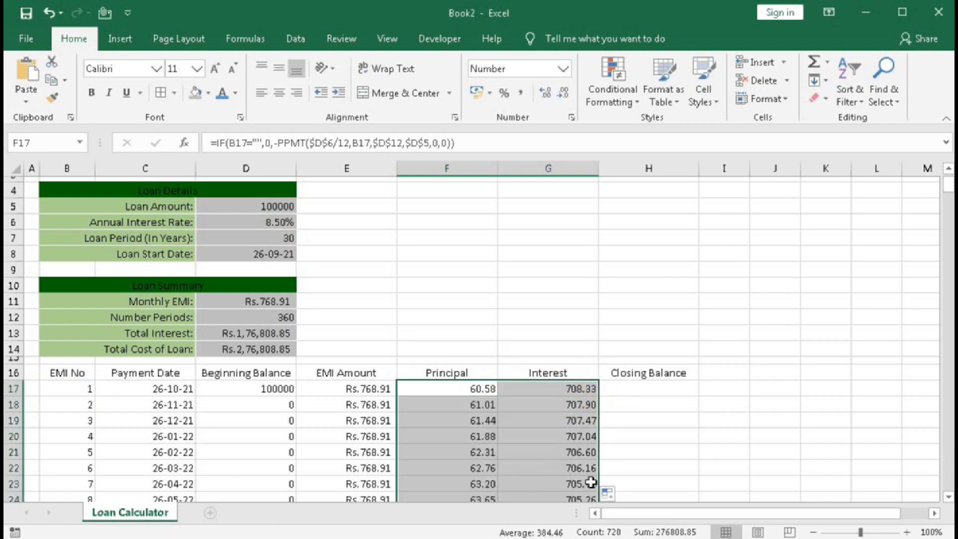
Enter the Closing Balance formula =D17+G17-F17 in H17 and fill it down alongside all the EMI numbers.
click(634, 388)
text(=)
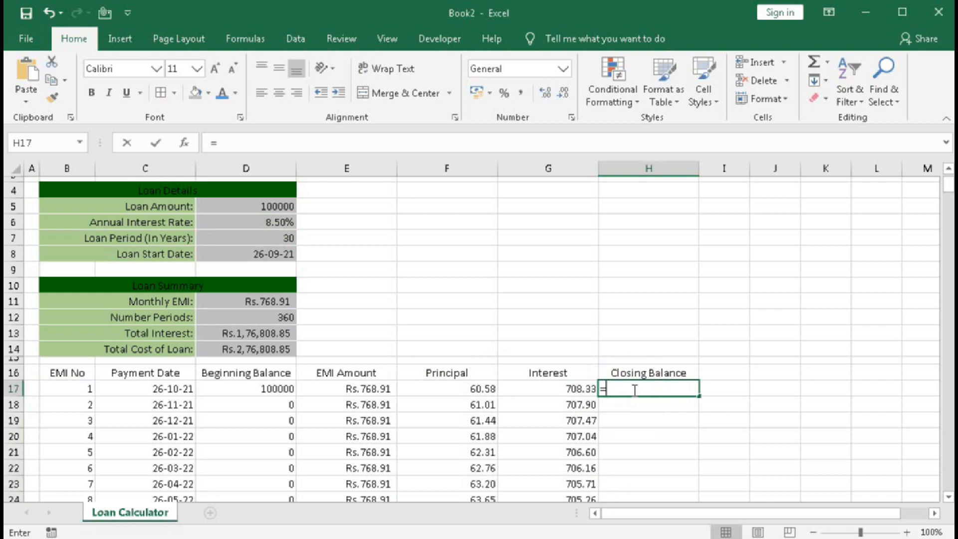
click(278, 388)
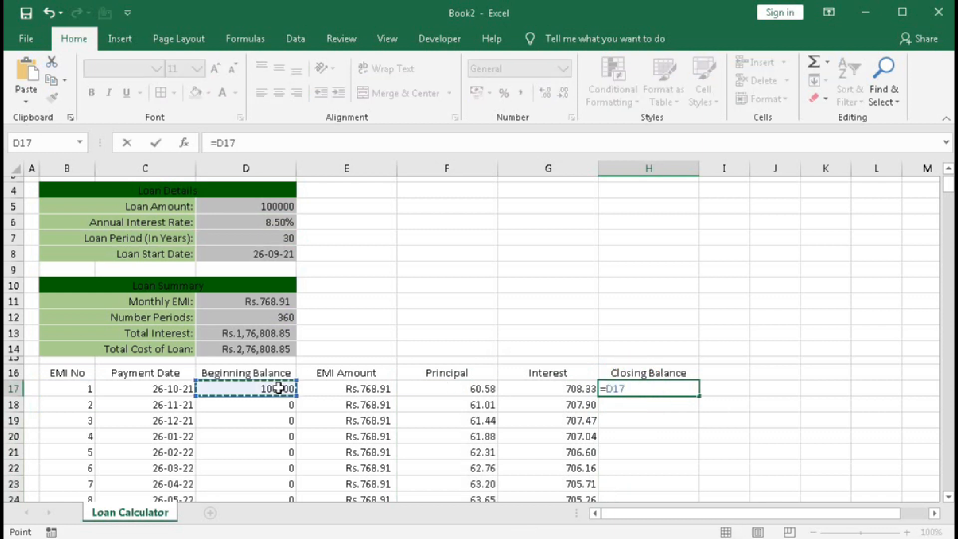
text(+)
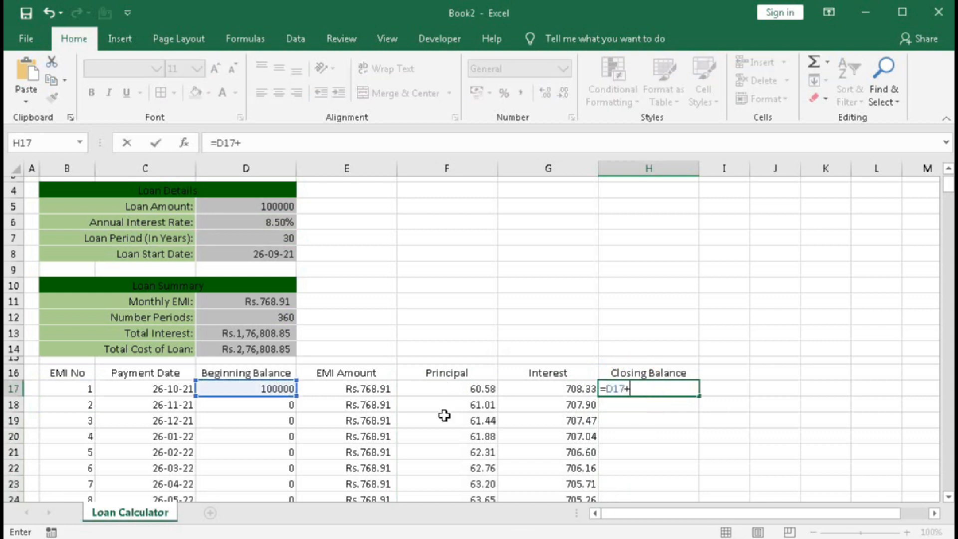
click(557, 389)
text(-)
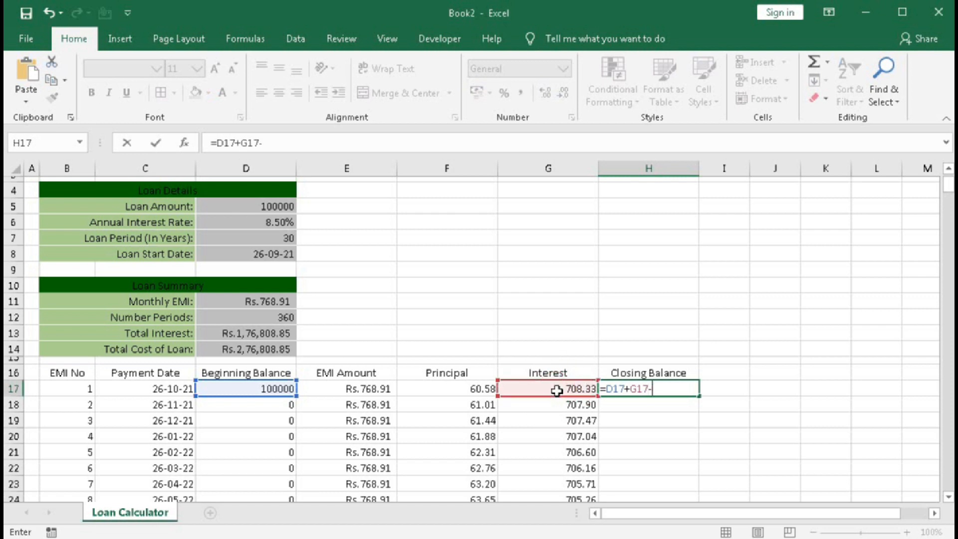
click(467, 388)
key(Return)
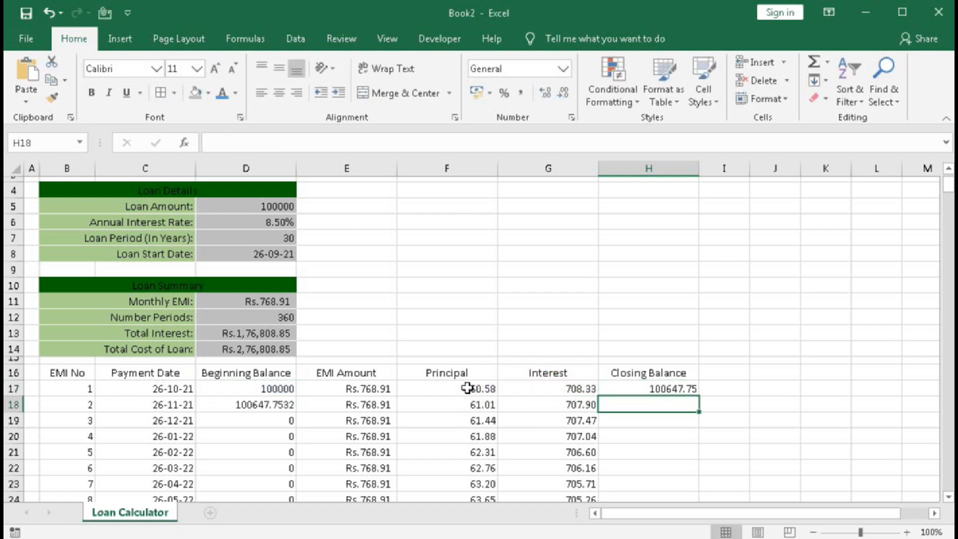
click(666, 389)
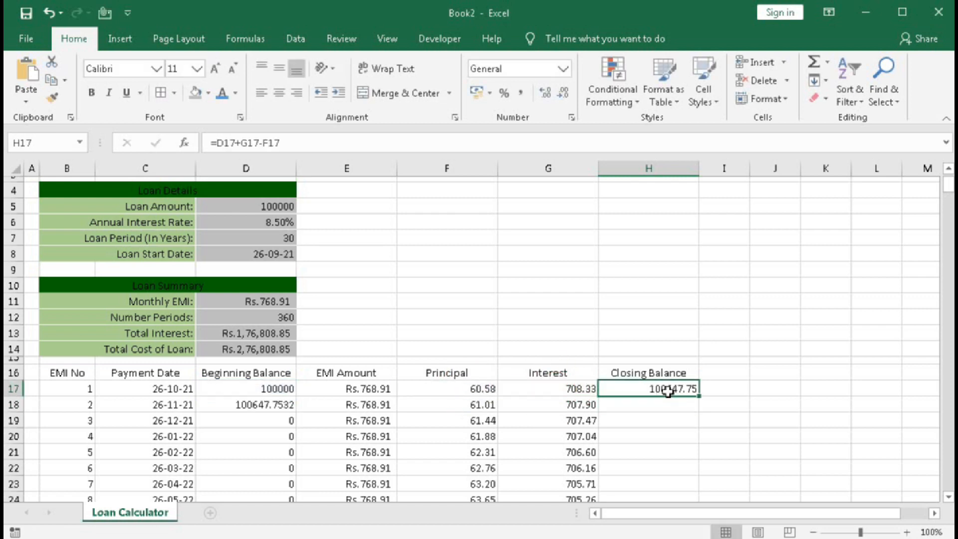
double_click(700, 397)
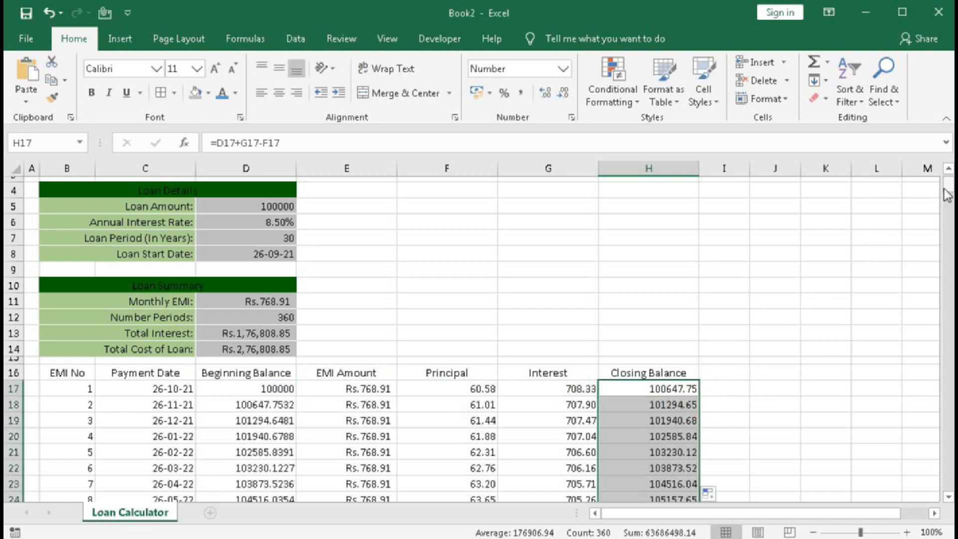
Make the H17 Closing Balance formula subtract E17 instead of F17, and refill it down through the last EMI row.
drag(948, 188, 908, 142)
scroll(728, 424, down, 1)
double_click(671, 382)
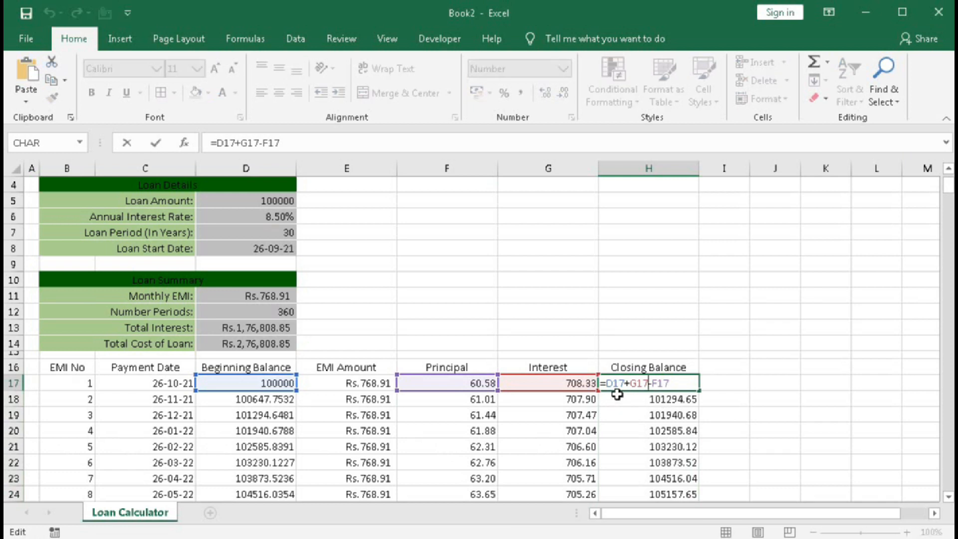
drag(652, 383, 671, 382)
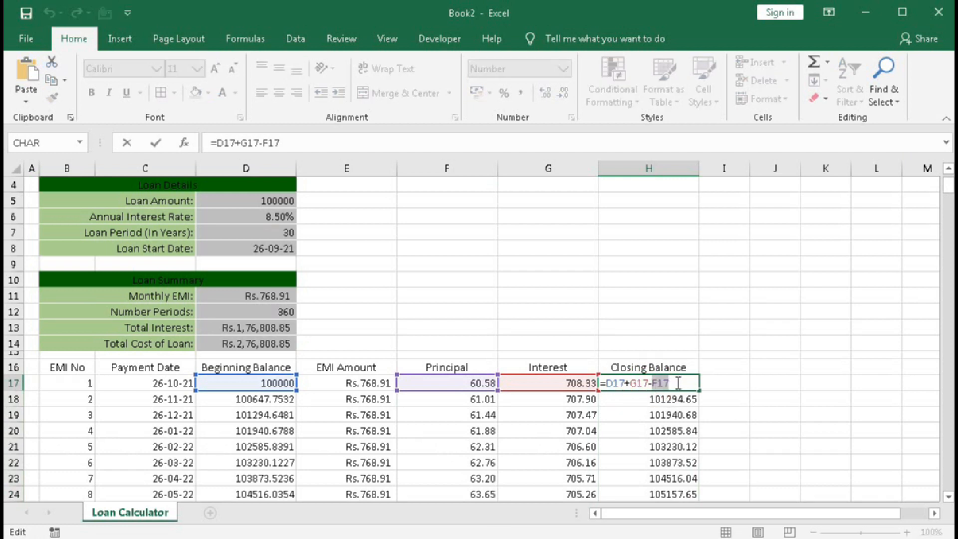
click(364, 384)
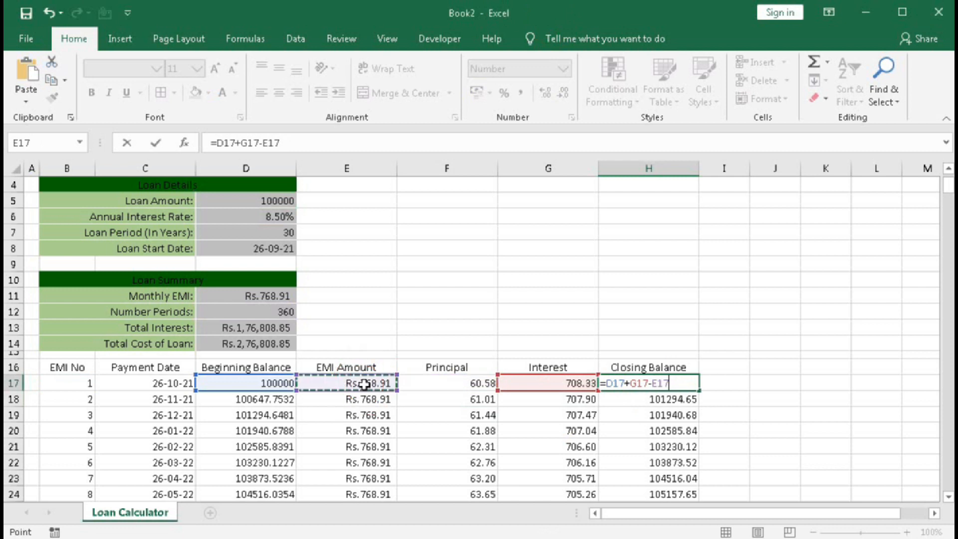
key(Return)
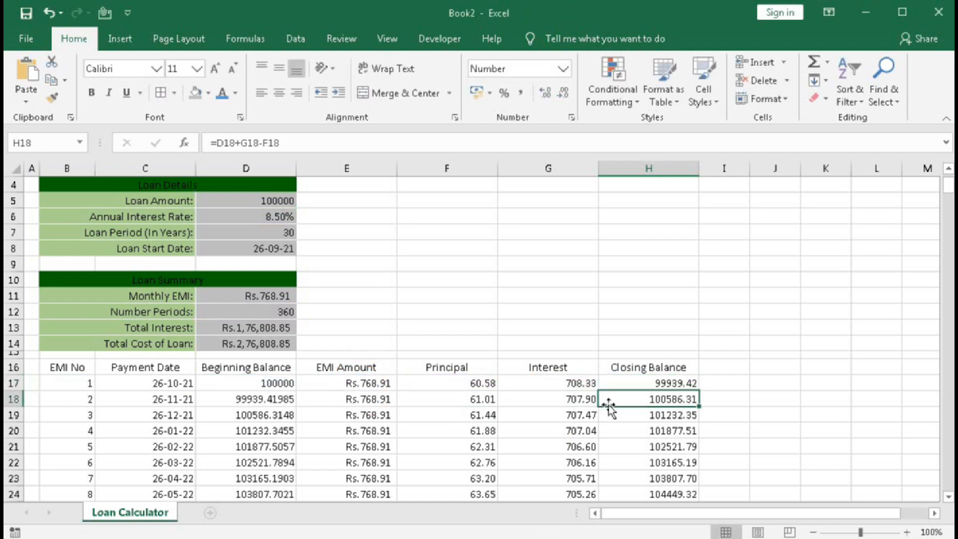
click(659, 385)
double_click(700, 392)
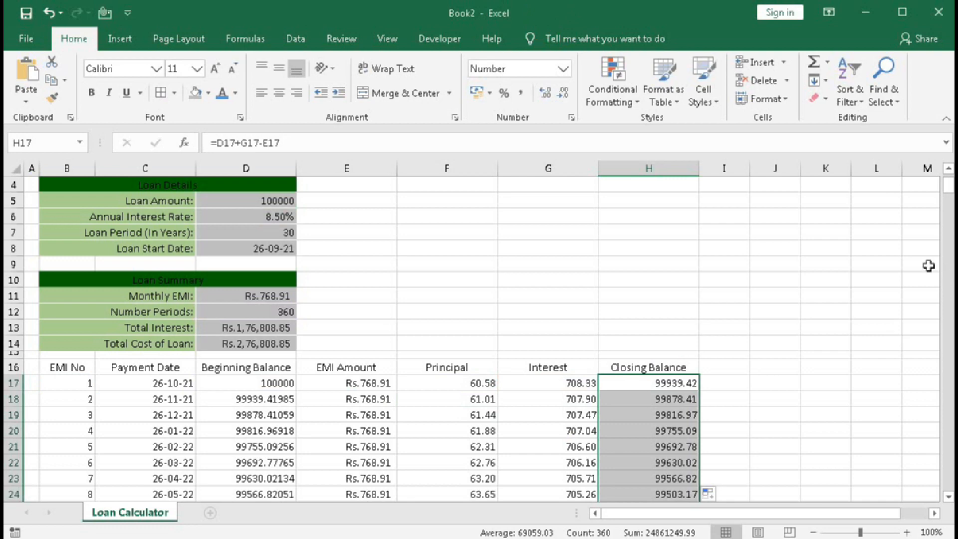
mouse_move(948, 187)
mouse_down()
mouse_move(948, 481)
mouse_move(941, 181)
mouse_up()
click(681, 488)
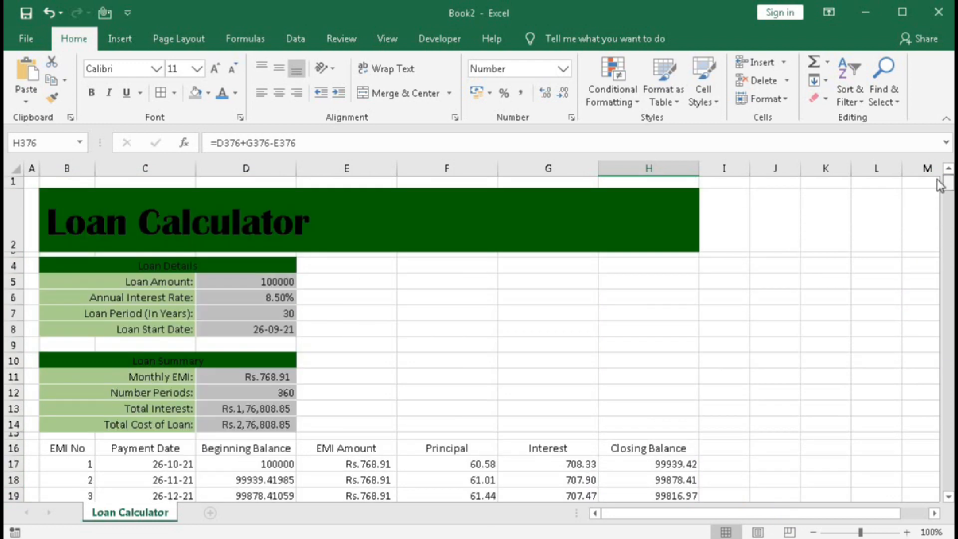
Format the Beginning Balance values from D18 down to the last EMI row with two decimal places.
scroll(705, 384, down, 2)
click(269, 338)
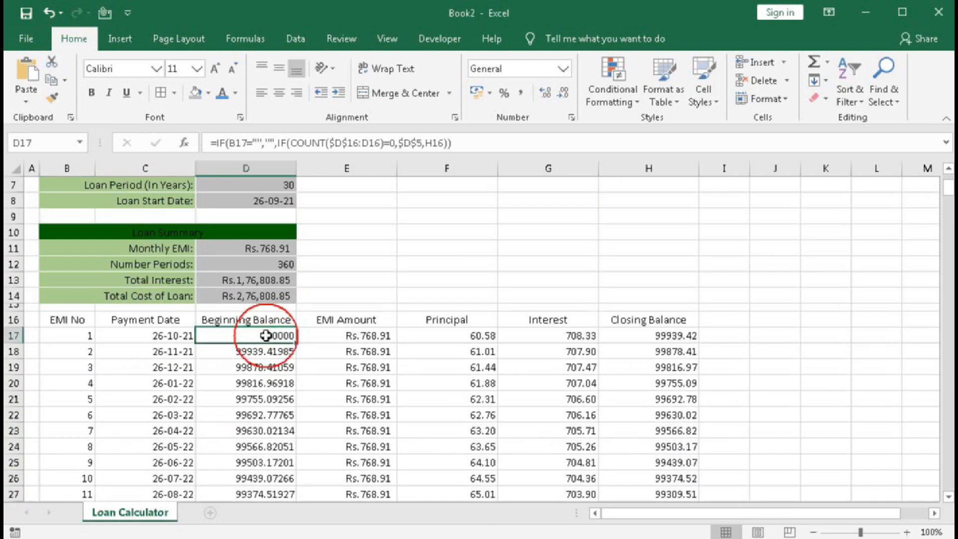
click(293, 353)
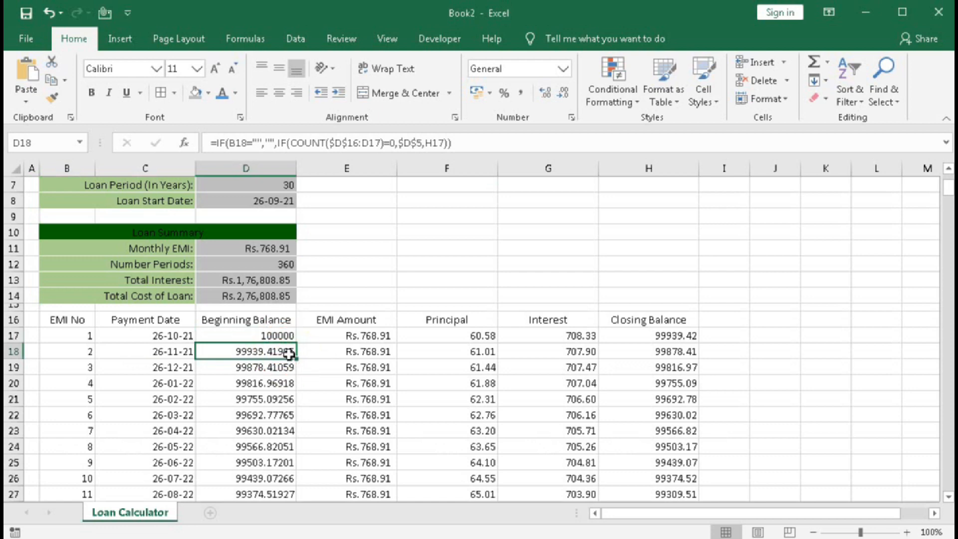
key(ctrl+shift+Down)
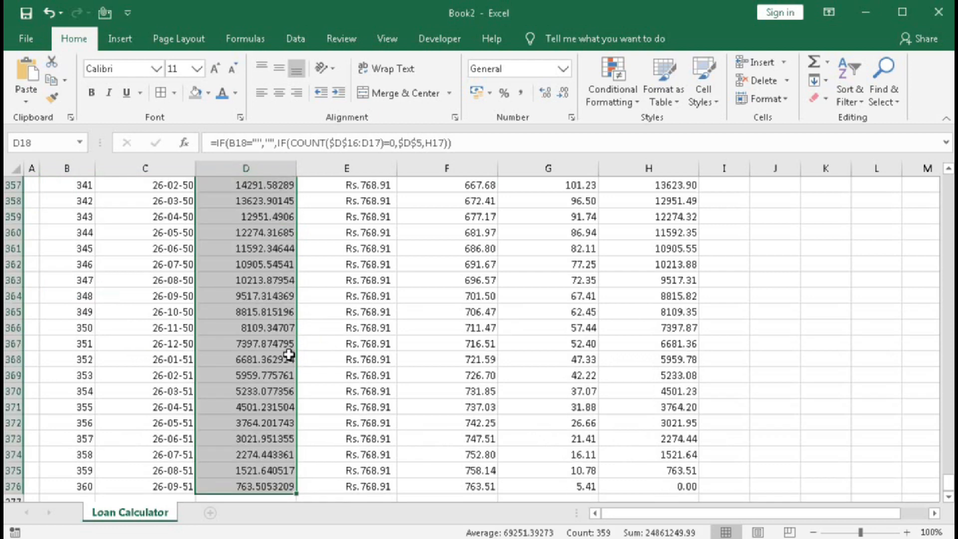
click(562, 96)
click(562, 96)
click(562, 96)
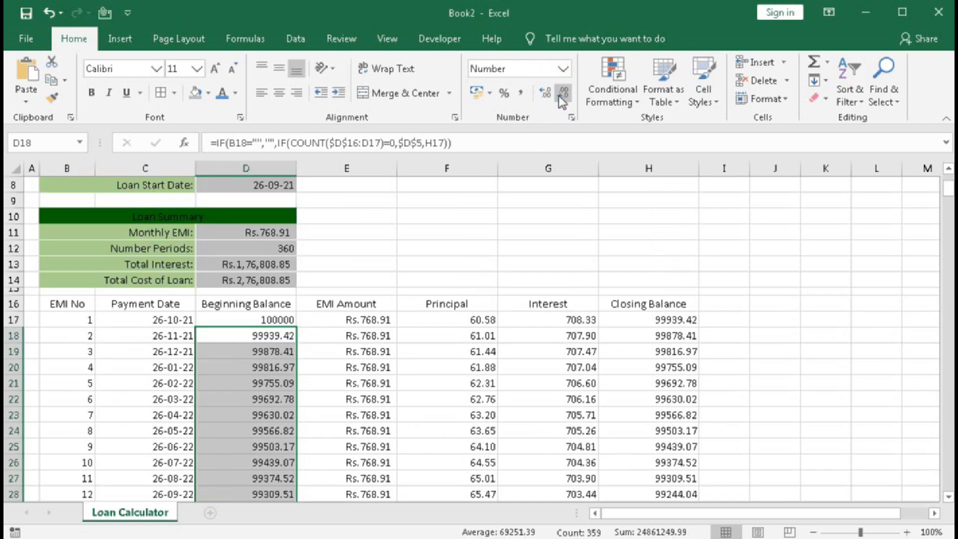
click(404, 364)
scroll(562, 409, up, 3)
scroll(561, 409, down, 3)
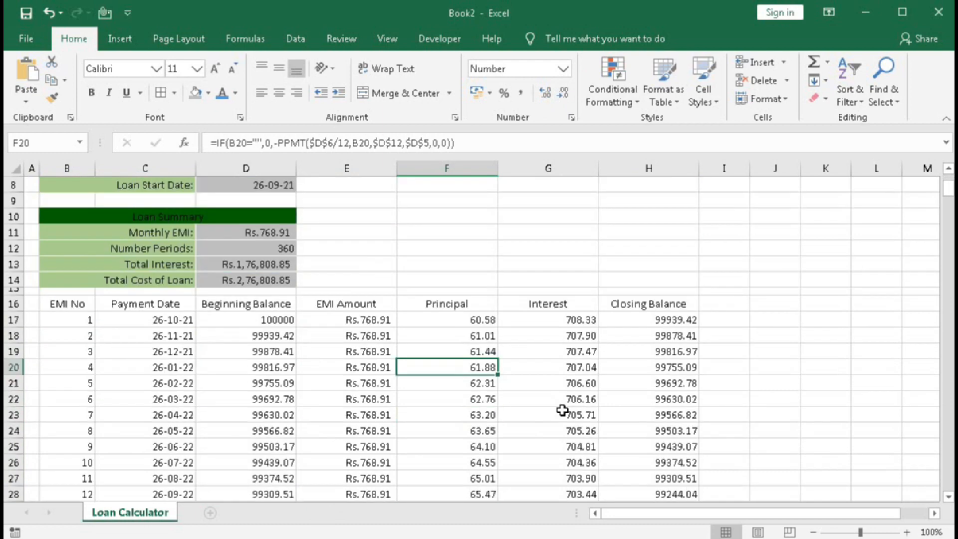
Give the EMI chart's header row B16:H16 the recently used dark green fill and a white font.
drag(55, 305, 667, 301)
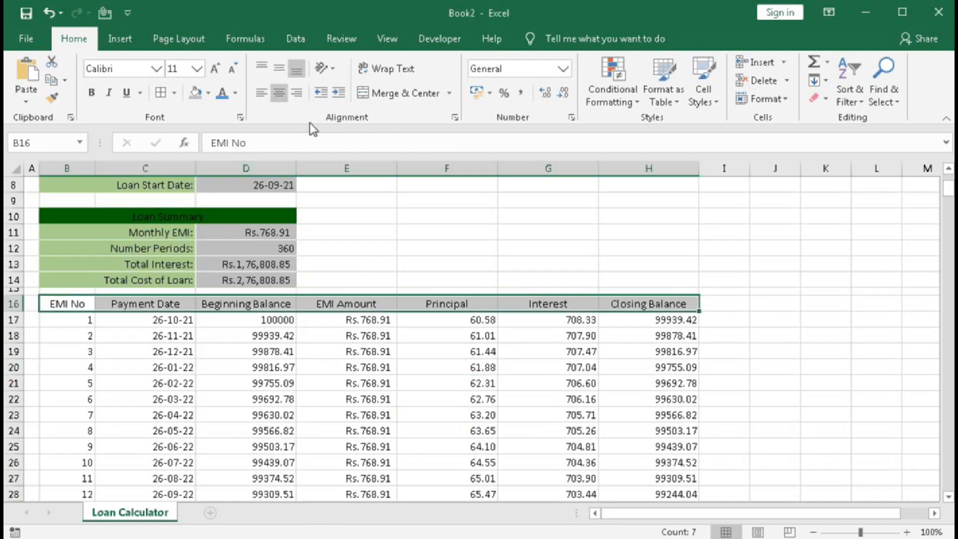
click(208, 93)
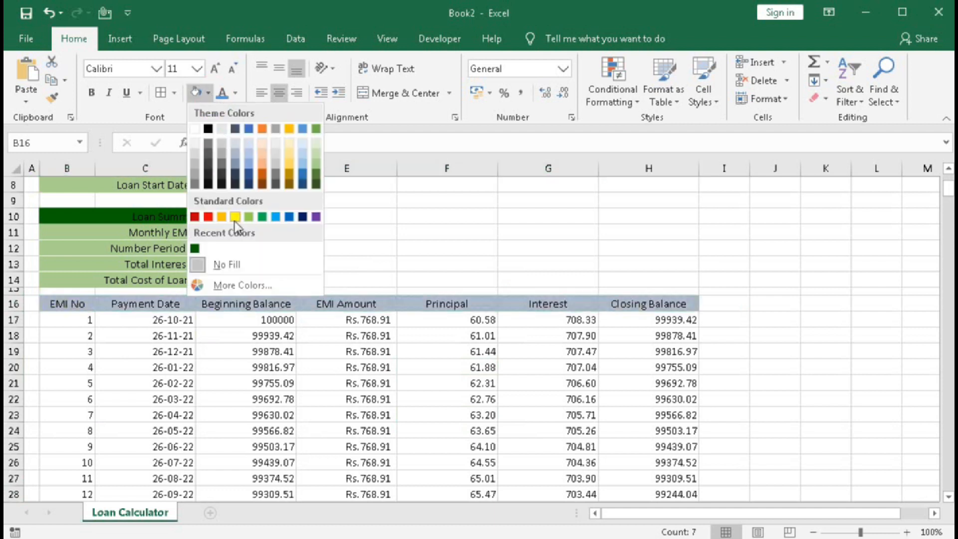
click(195, 249)
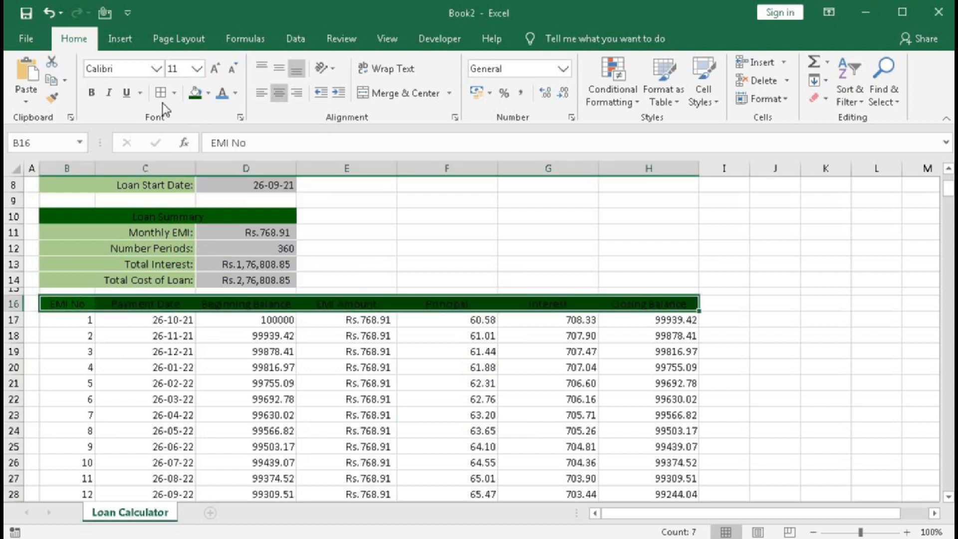
click(236, 97)
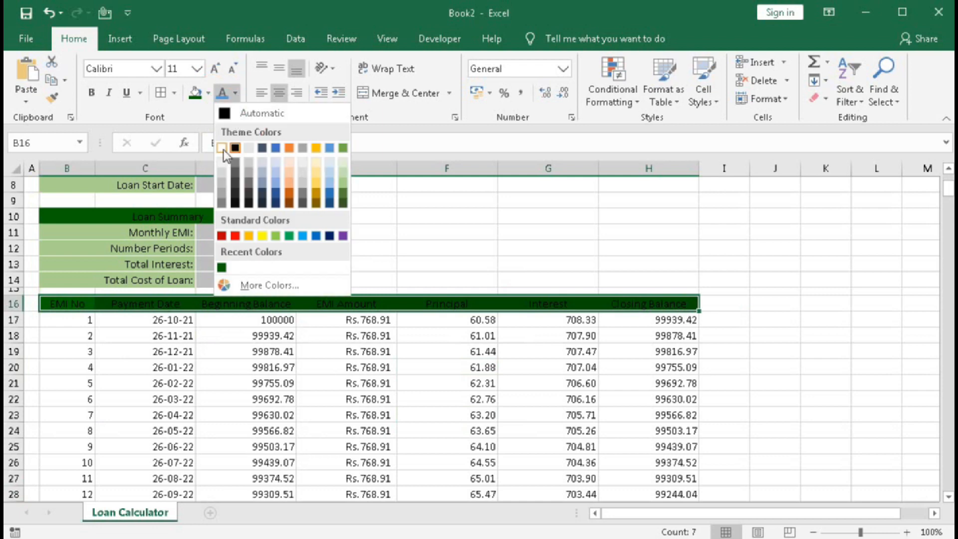
click(221, 147)
click(298, 387)
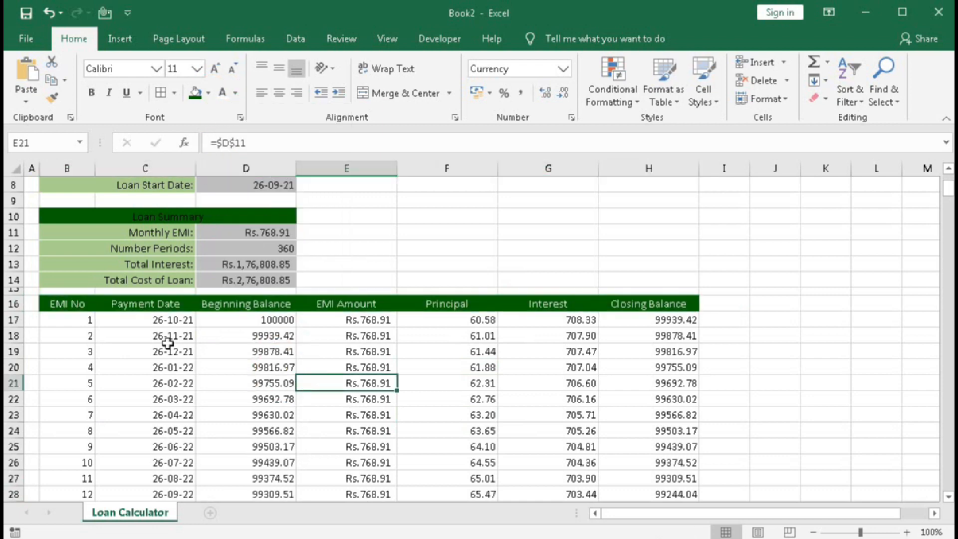
Start a new conditional formatting rule for all EMI chart rows from B17:H17 down, using a formula to determine which cells to format.
drag(70, 321, 644, 322)
drag(632, 418, 620, 456)
scroll(464, 372, up, 18)
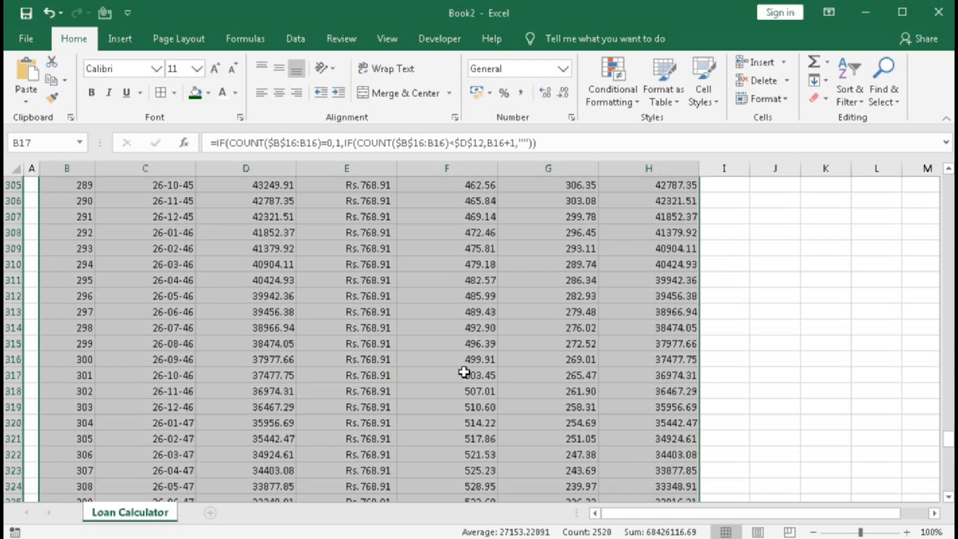
drag(948, 439, 948, 192)
click(606, 83)
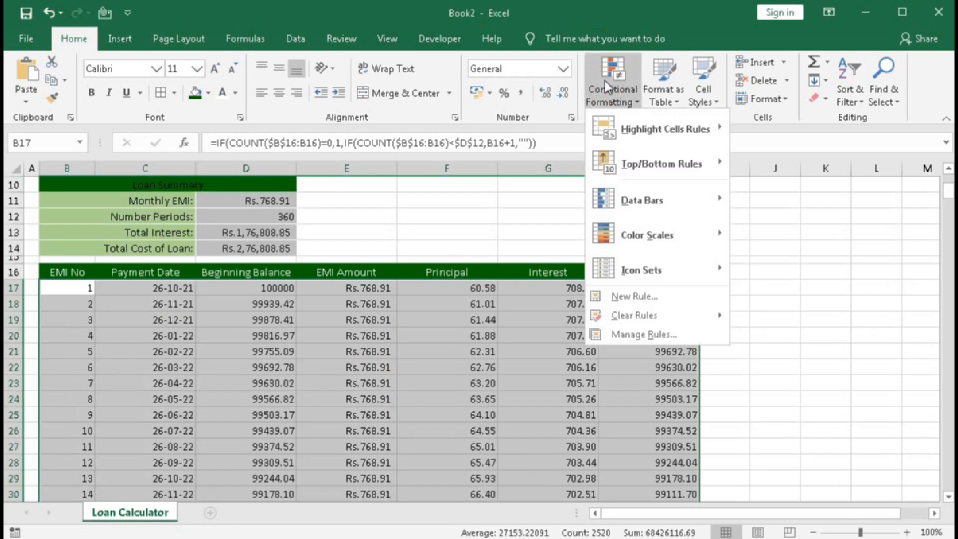
click(634, 298)
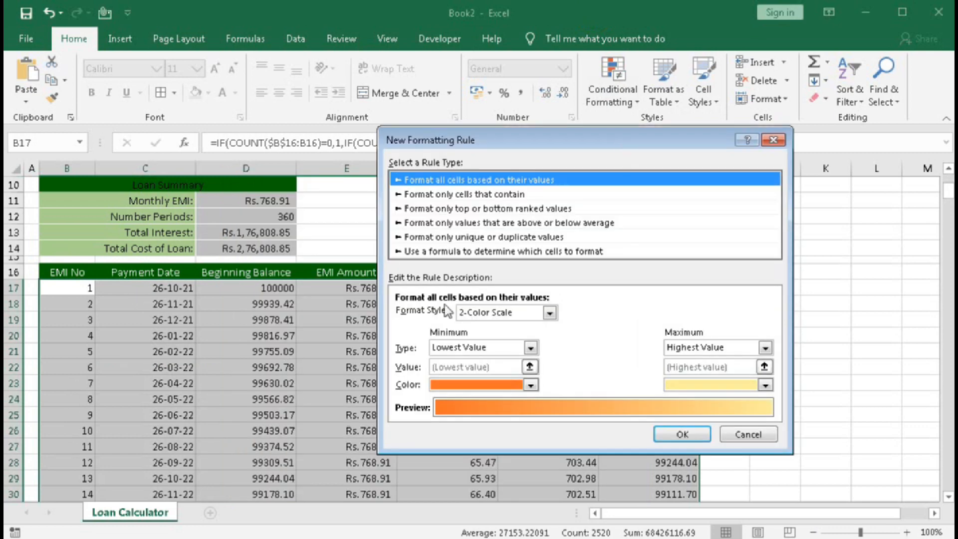
click(442, 251)
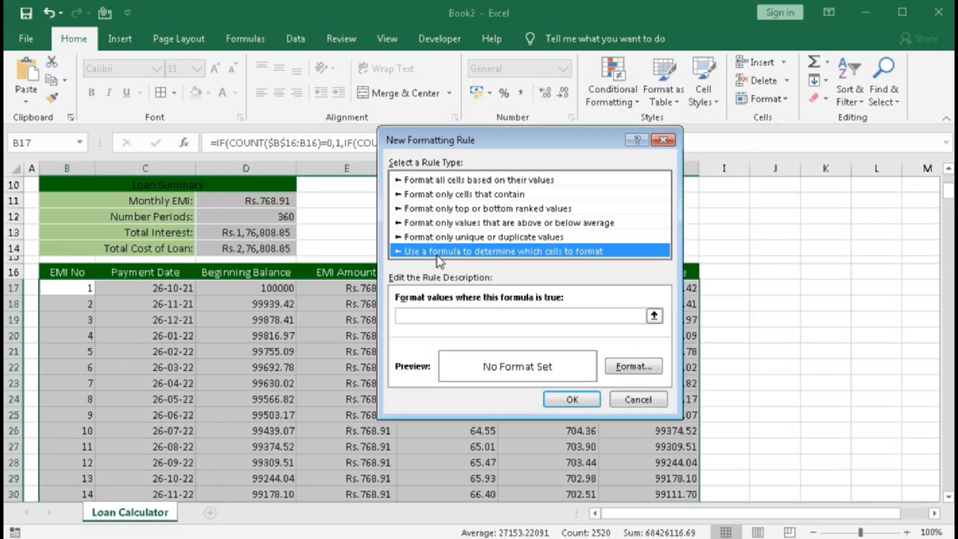
Enter =isodd(row($B17)) as the formatting rule's formula, with only the column reference absolute.
click(430, 314)
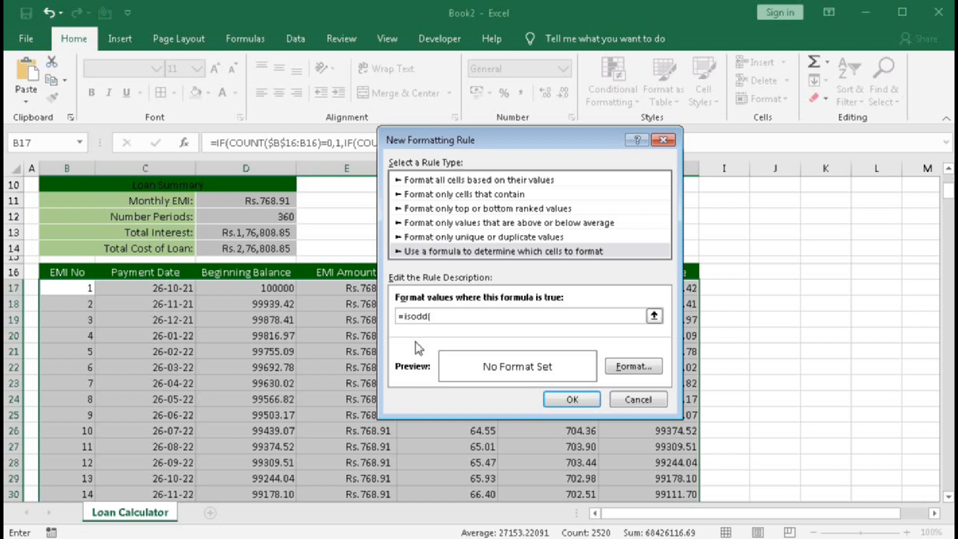
text(=isodd()
click(76, 288)
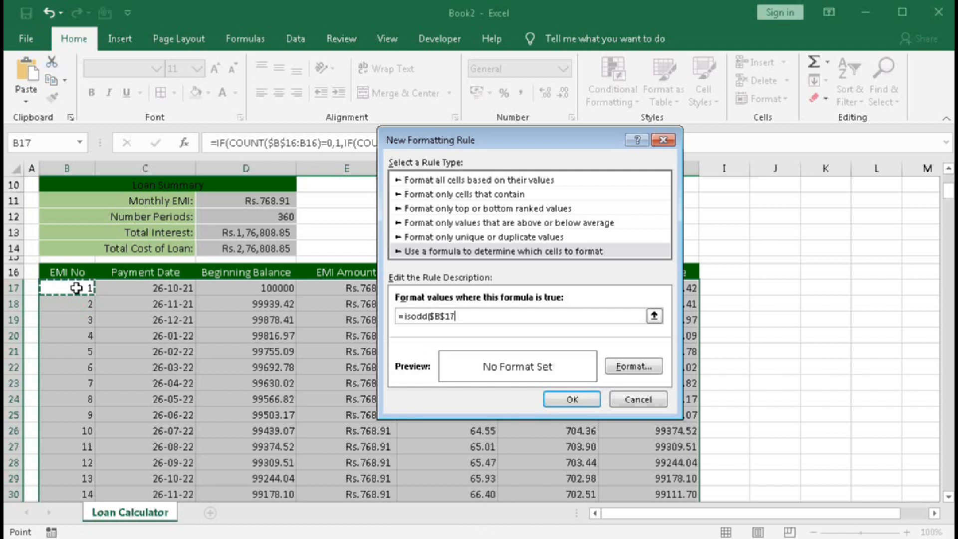
key(F4)
key(BackSpace)
key(BackSpace)
key(BackSpace)
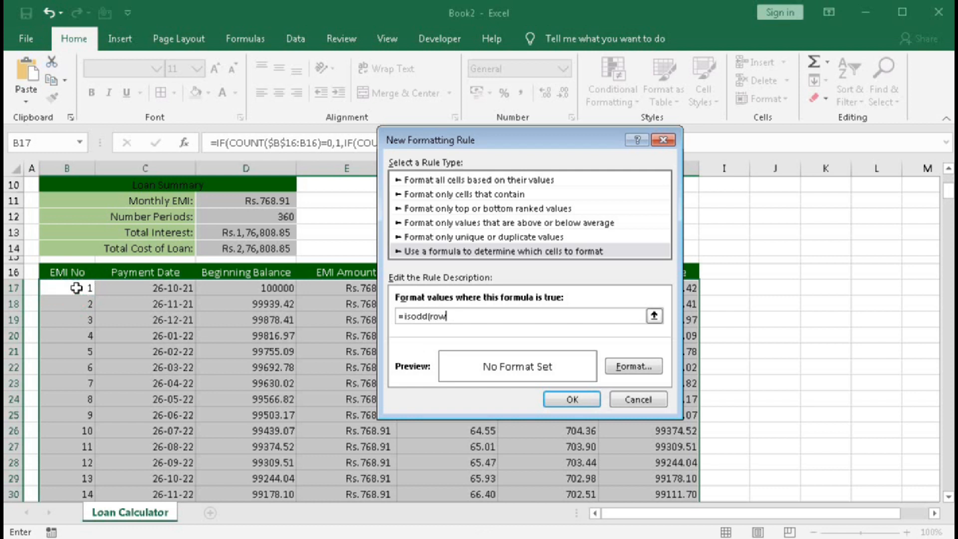
click(76, 288)
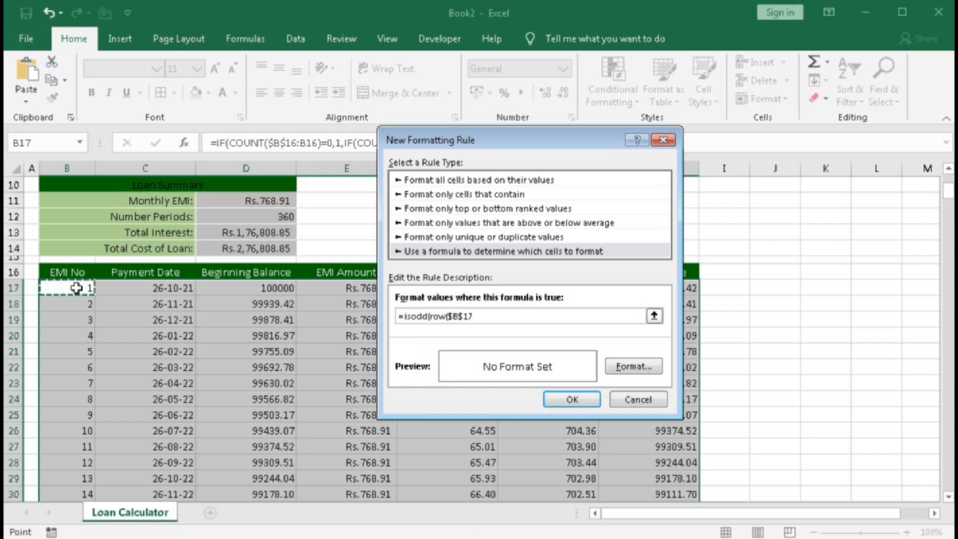
key(F4)
key(F4)
text())
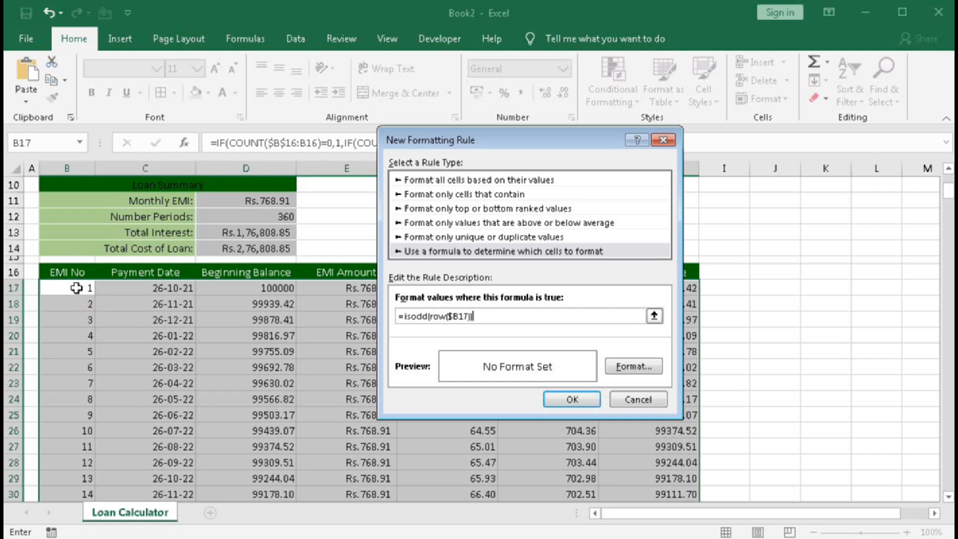
Set the formatting rule's background fill to light green.
click(612, 363)
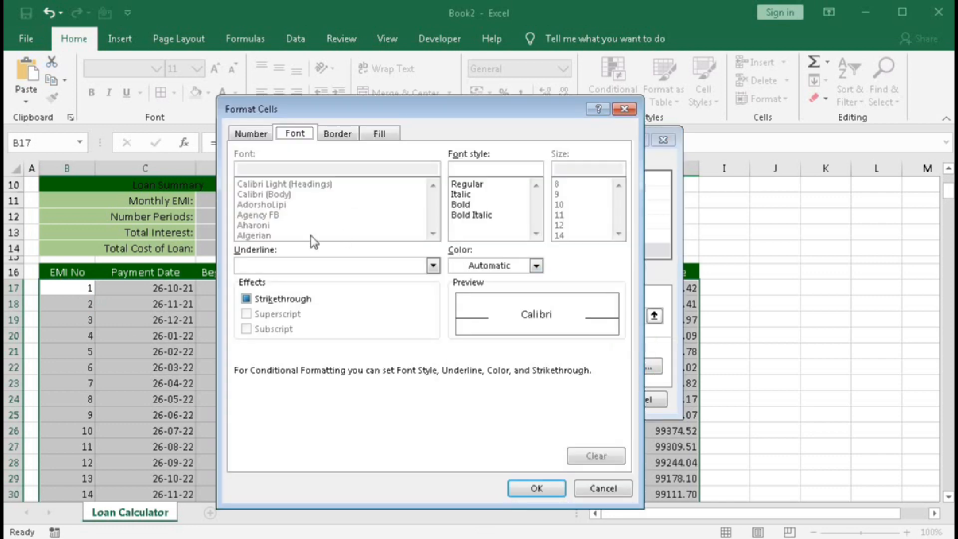
click(383, 134)
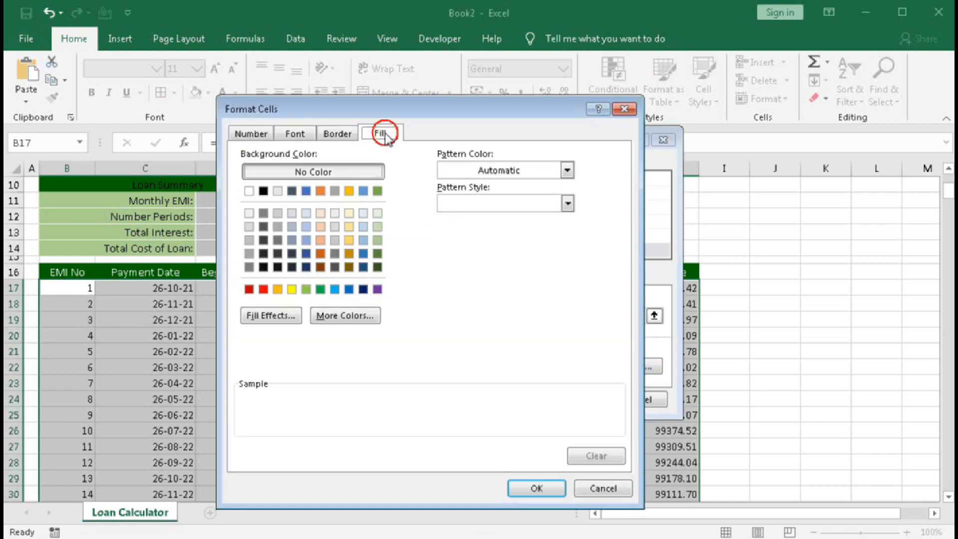
click(378, 241)
click(536, 488)
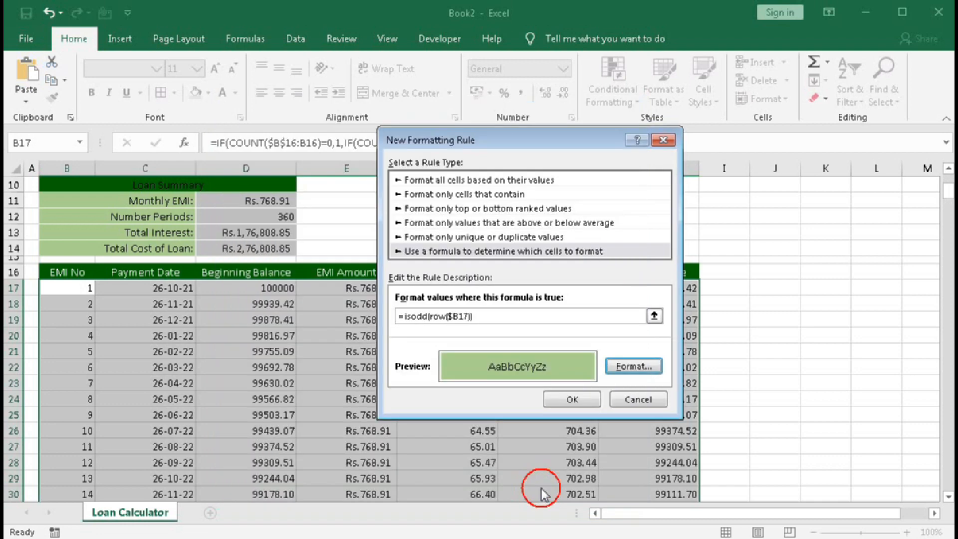
Apply the alternate-row formatting rule to the EMI chart rows and clear the range selection.
click(578, 399)
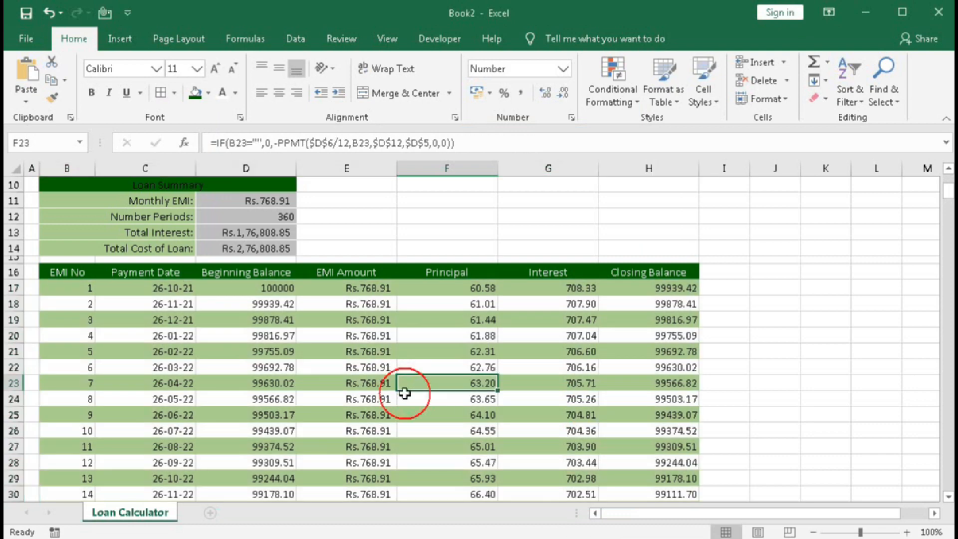
click(405, 385)
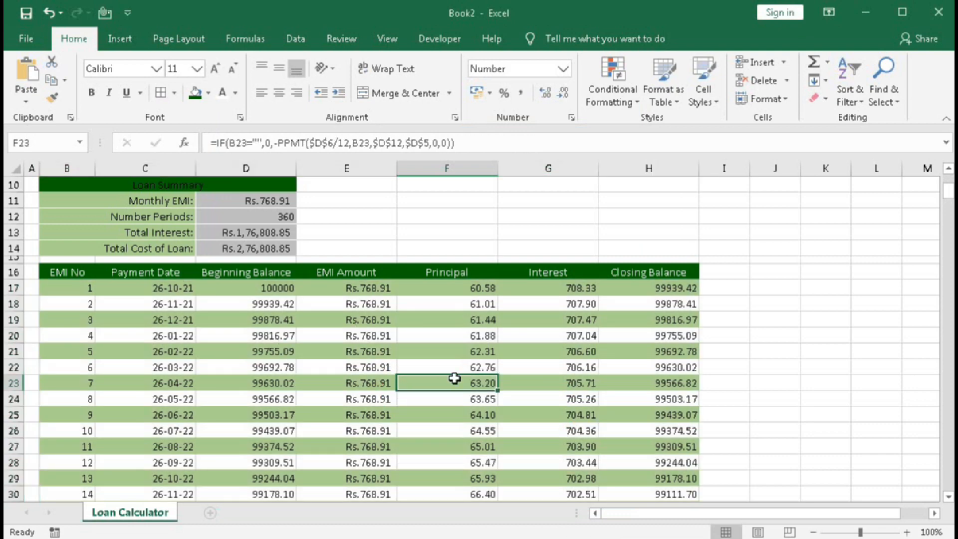
scroll(455, 379, down, 4)
scroll(455, 378, up, 4)
scroll(454, 378, up, 3)
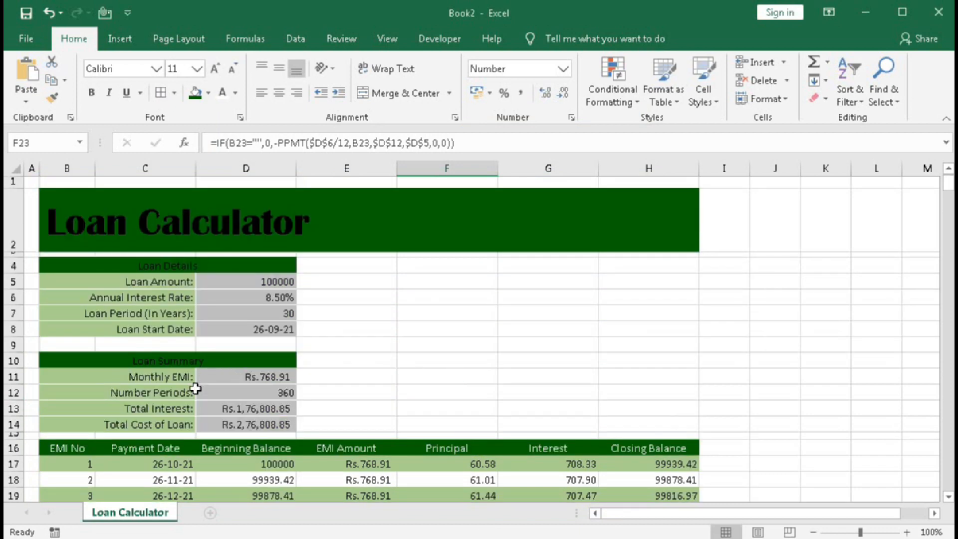
Set the Loan Period (In Years) in D7 to 5.
click(229, 393)
click(264, 313)
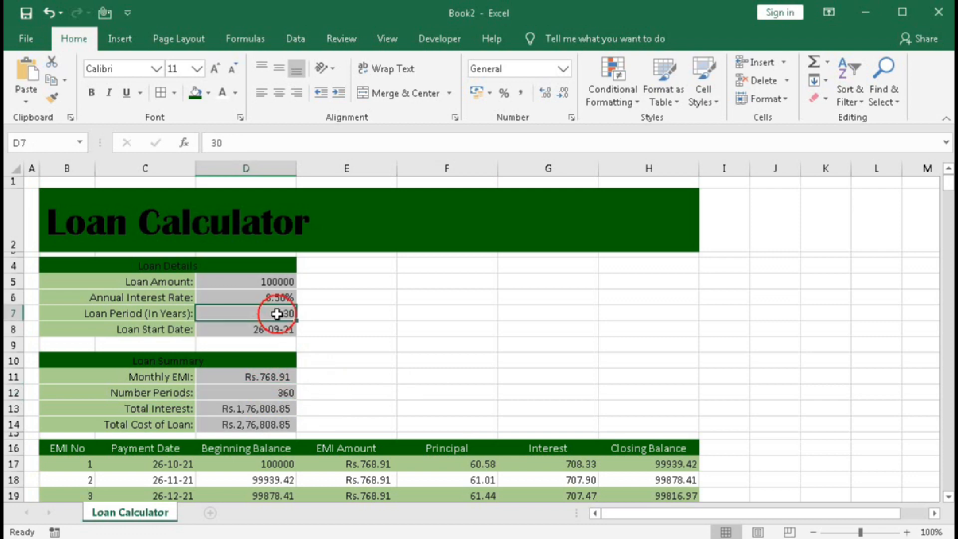
text(5)
key(Return)
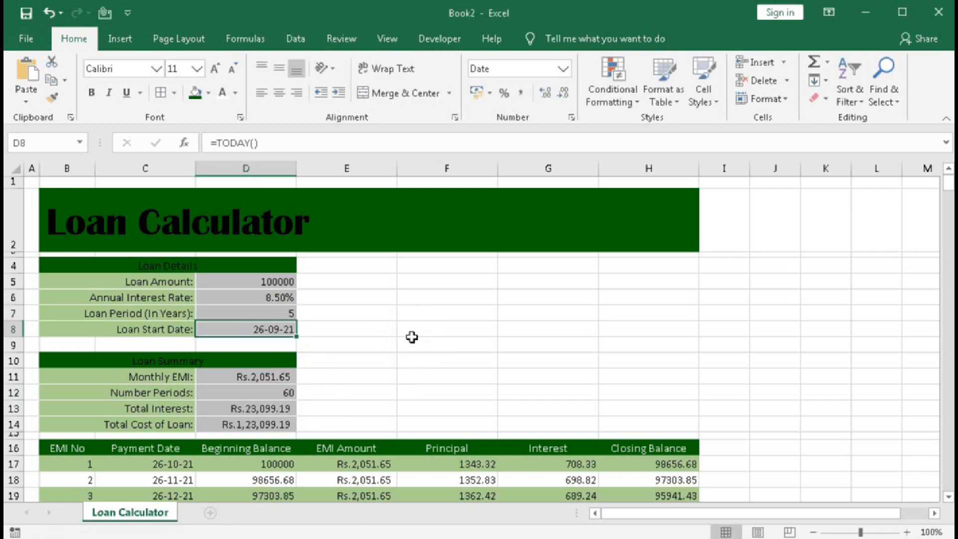
Examine the EMI chart rows that extend past the loan's final instalment.
scroll(412, 337, down, 20)
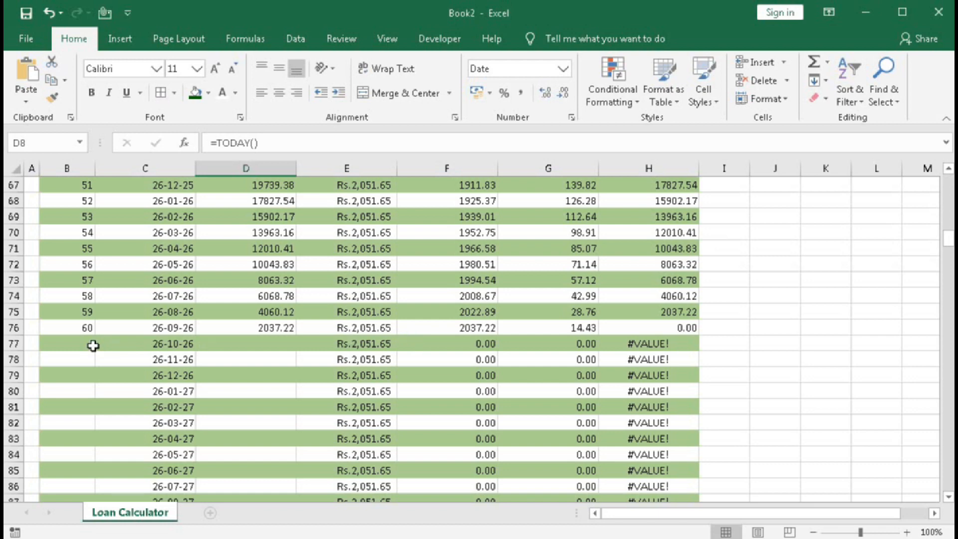
drag(100, 346, 649, 471)
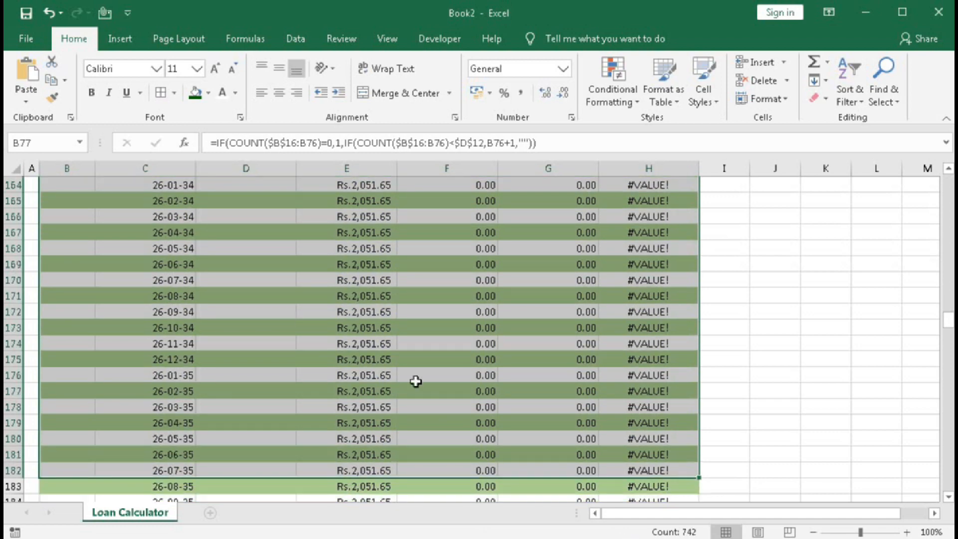
scroll(373, 391, up, 15)
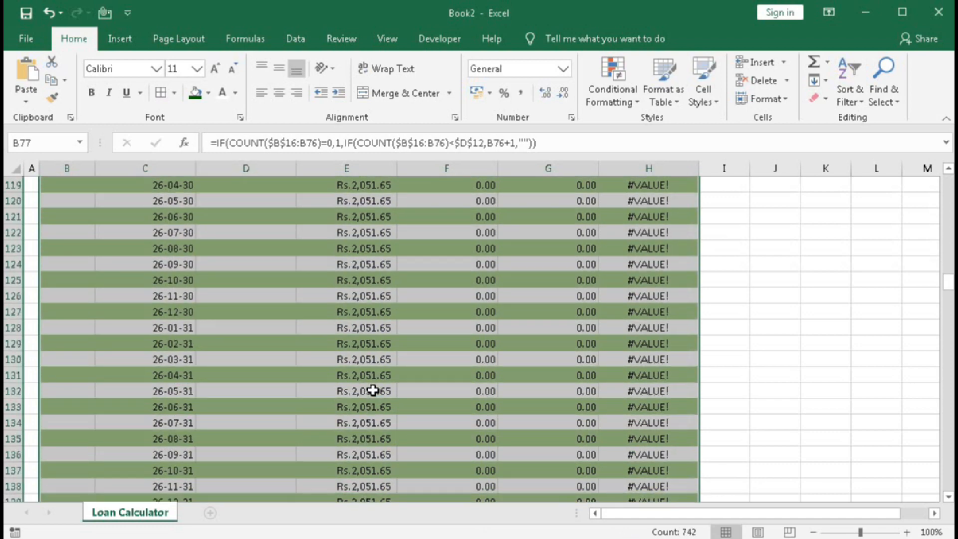
scroll(373, 391, up, 20)
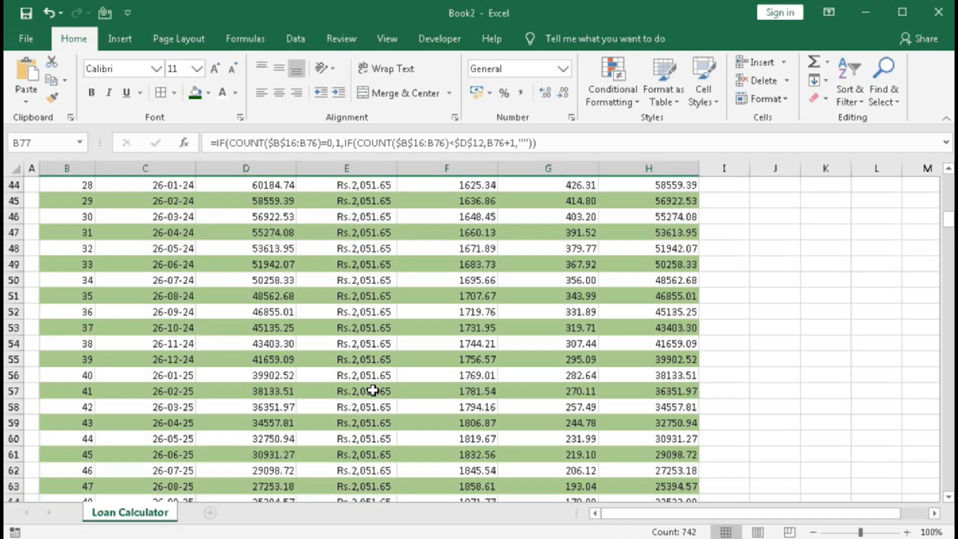
scroll(373, 390, up, 14)
scroll(374, 390, down, 4)
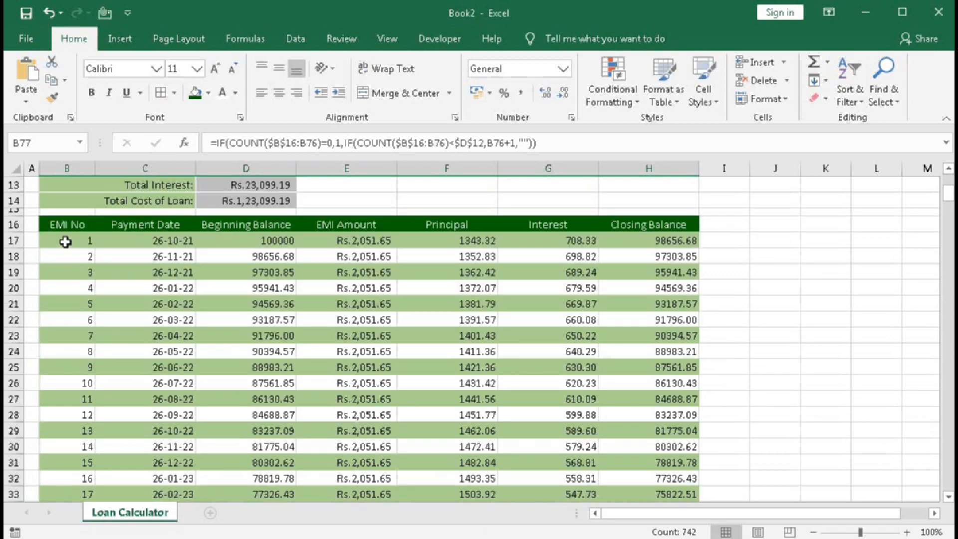
Start another formula-based conditional formatting rule covering the whole EMI chart from B17:H17 down to row 376.
drag(66, 242, 658, 245)
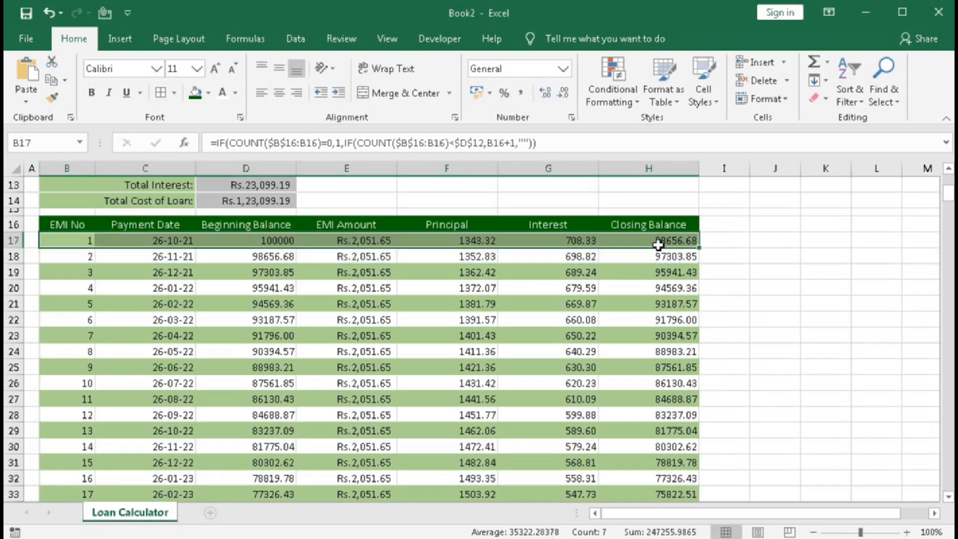
key(ctrl+shift+Down)
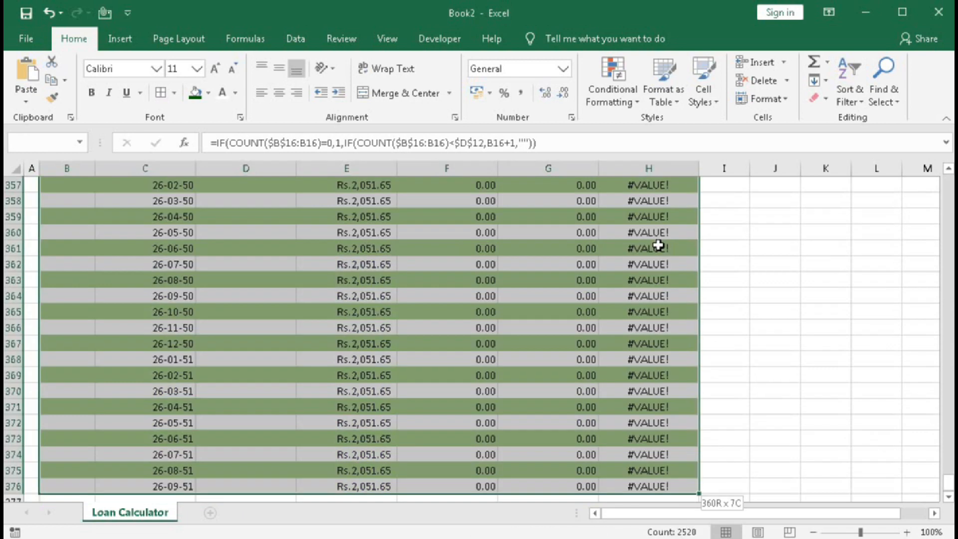
click(618, 100)
click(633, 296)
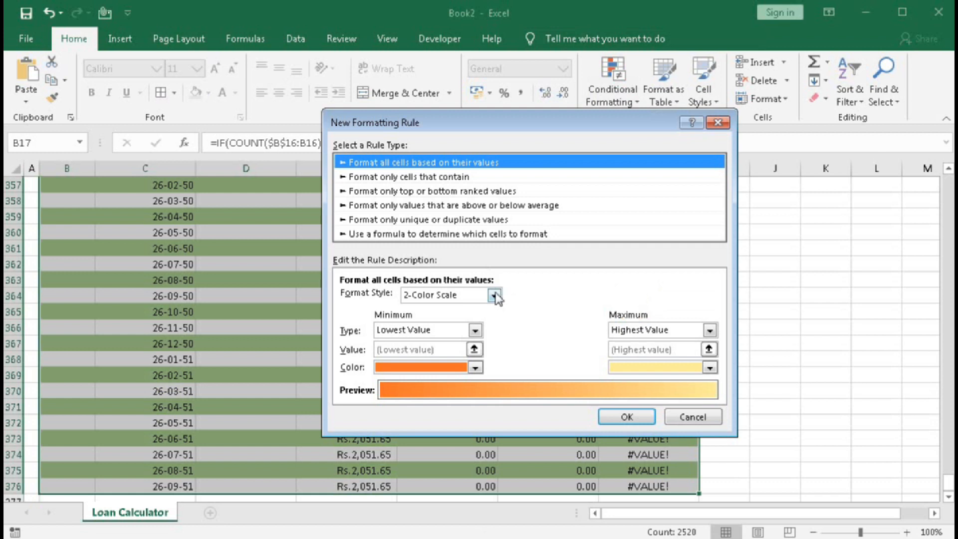
click(451, 239)
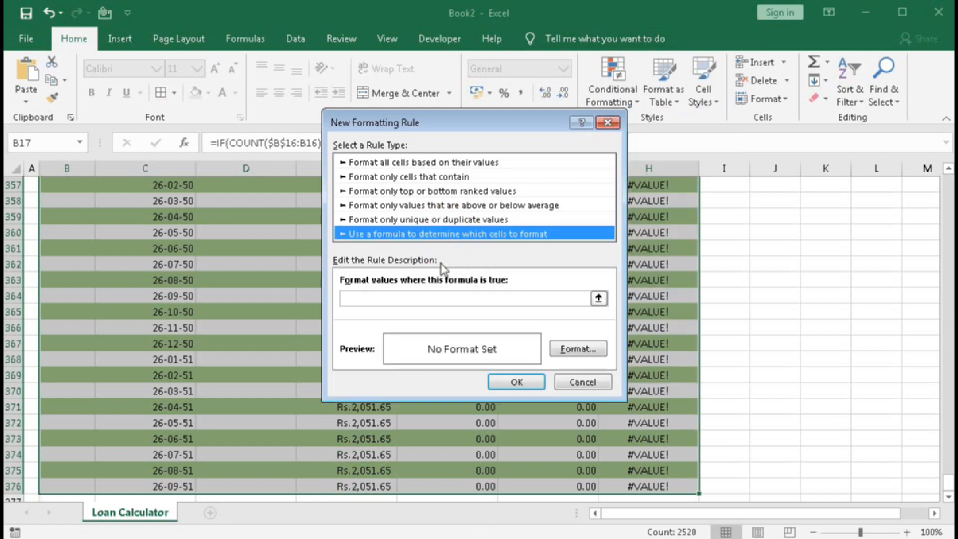
click(425, 297)
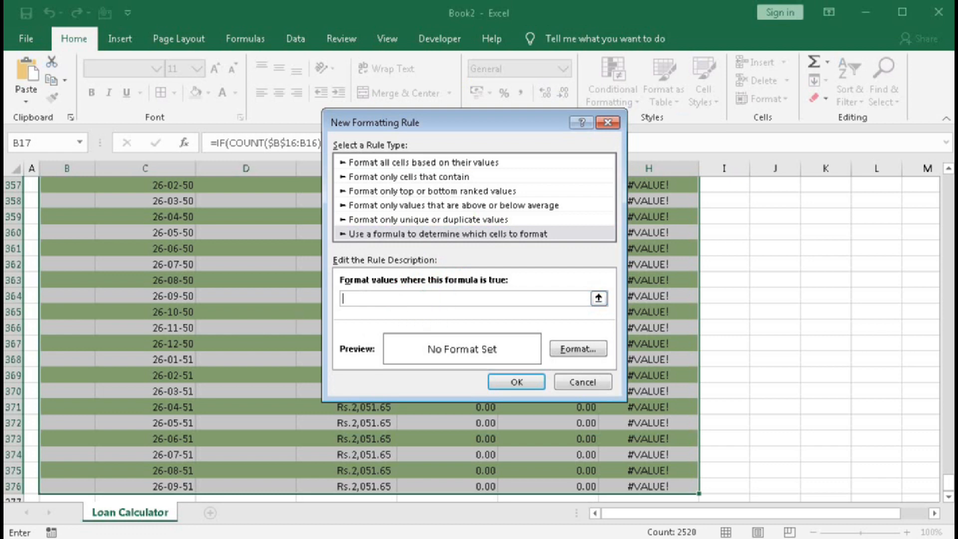
Enter =$B17>$D$12 as the rule's formula, comparing each EMI number with the fixed Number Periods cell.
drag(948, 484, 948, 199)
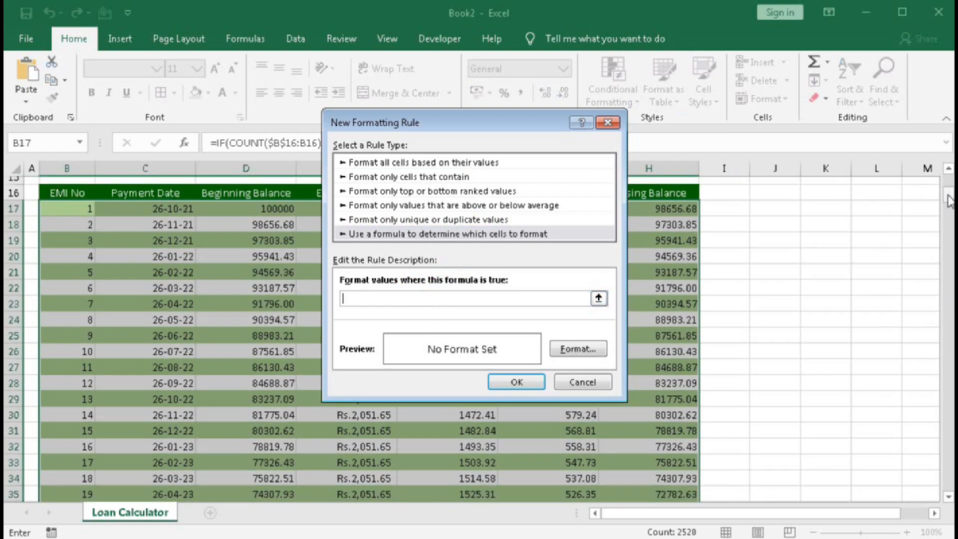
text(=)
scroll(303, 315, up, 4)
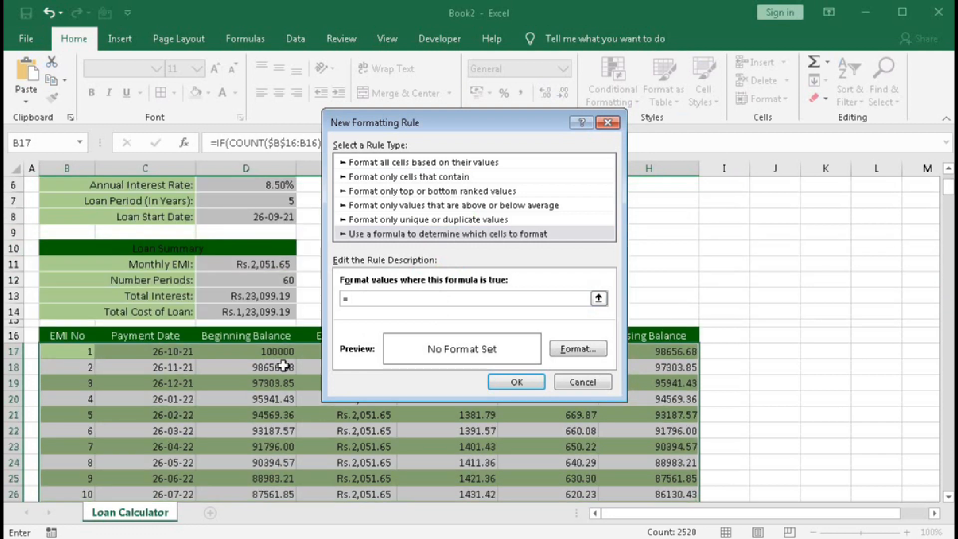
click(69, 356)
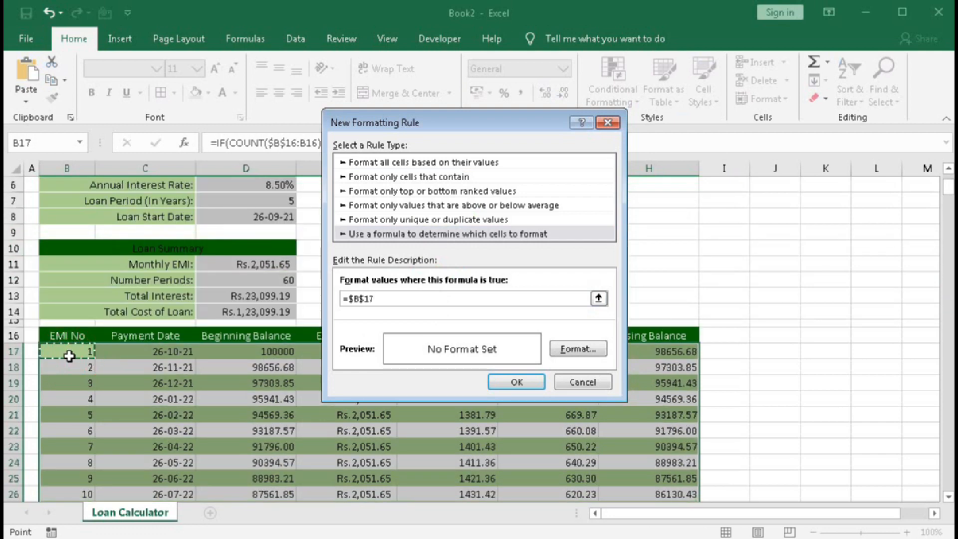
key(F4)
text(>)
click(262, 279)
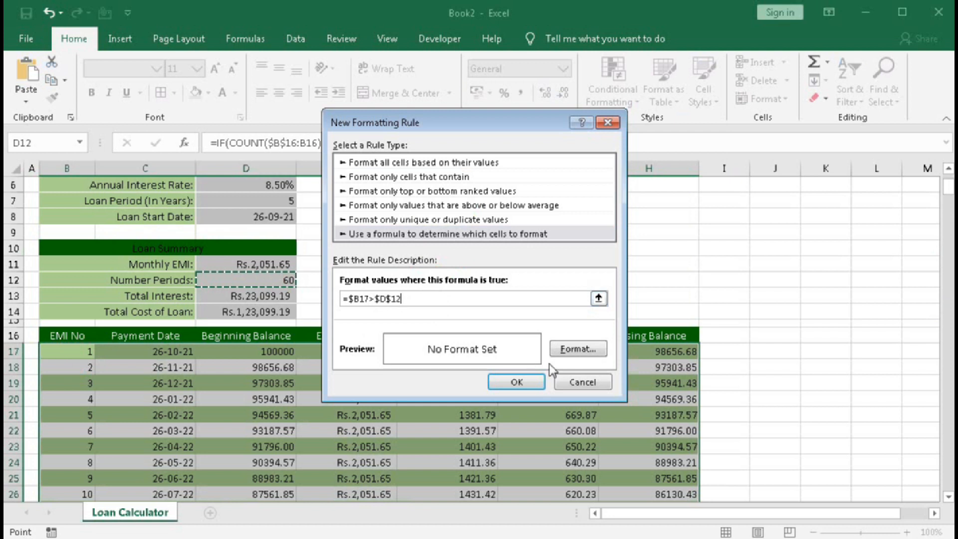
Give the new rule a white font and a very light grey fill, and apply it to the EMI chart.
click(578, 347)
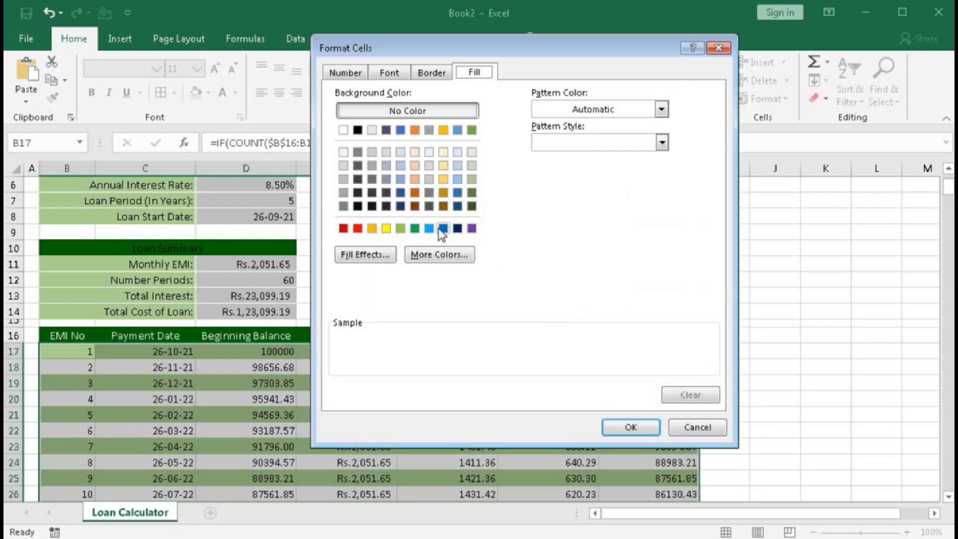
click(398, 74)
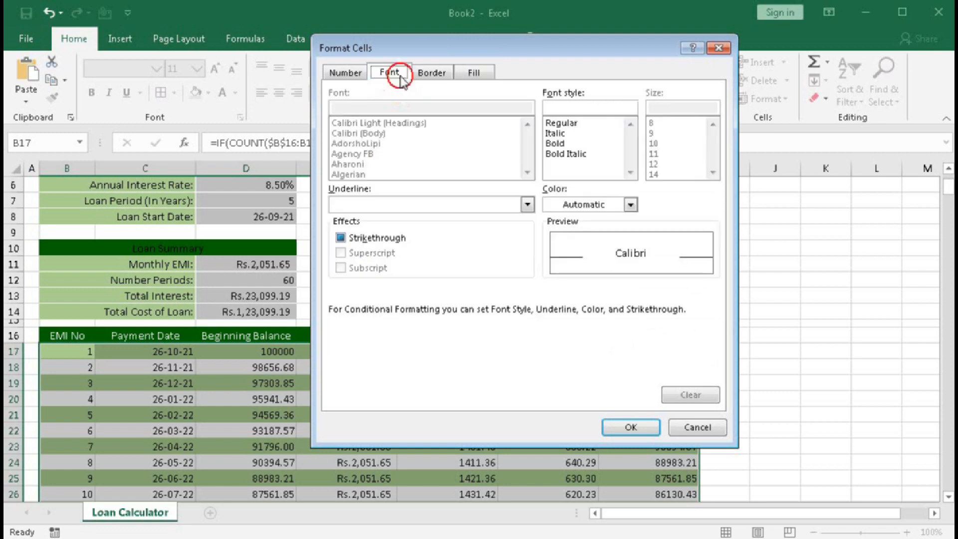
click(630, 205)
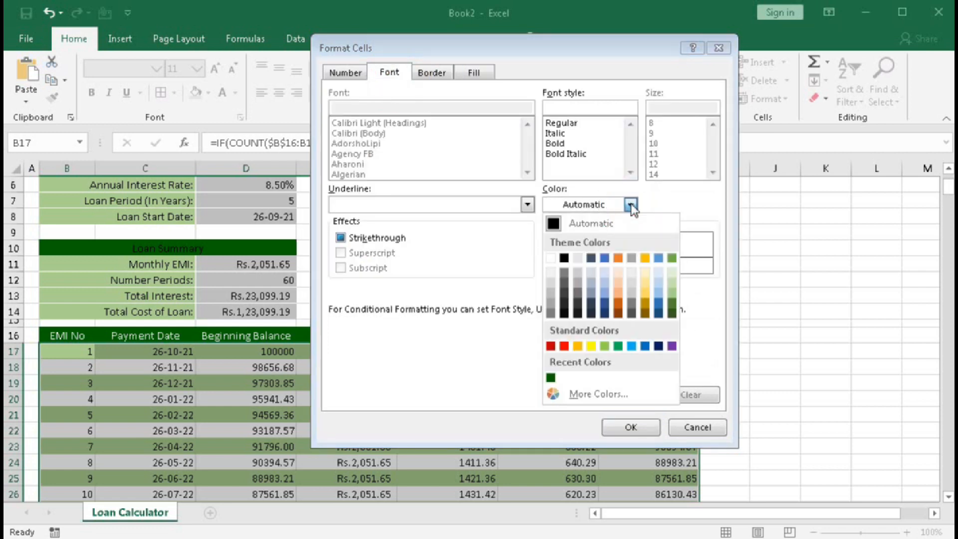
click(551, 258)
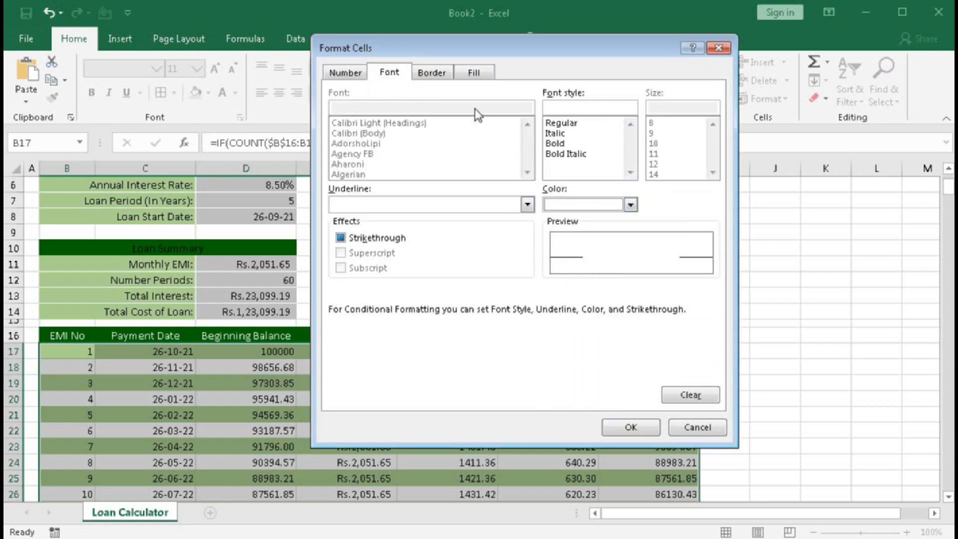
click(474, 72)
click(343, 151)
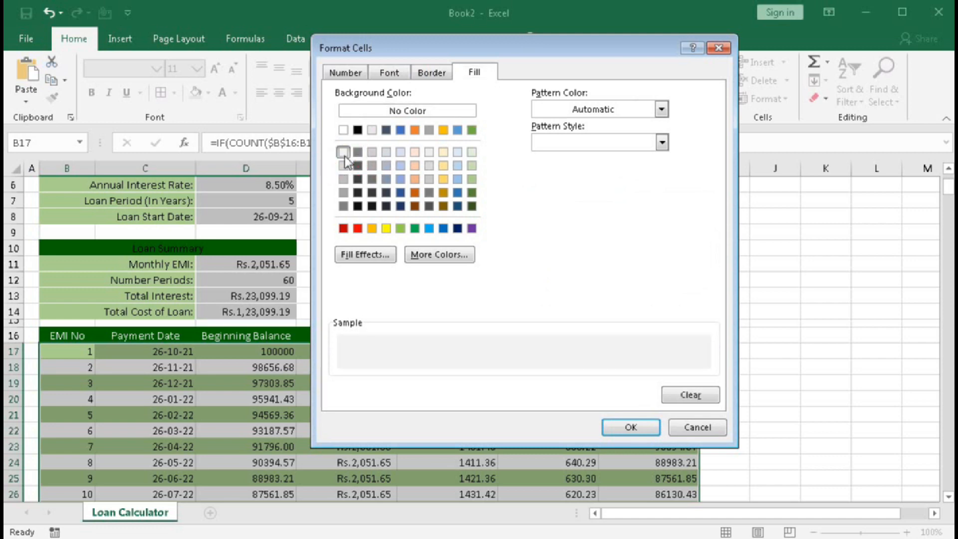
click(628, 428)
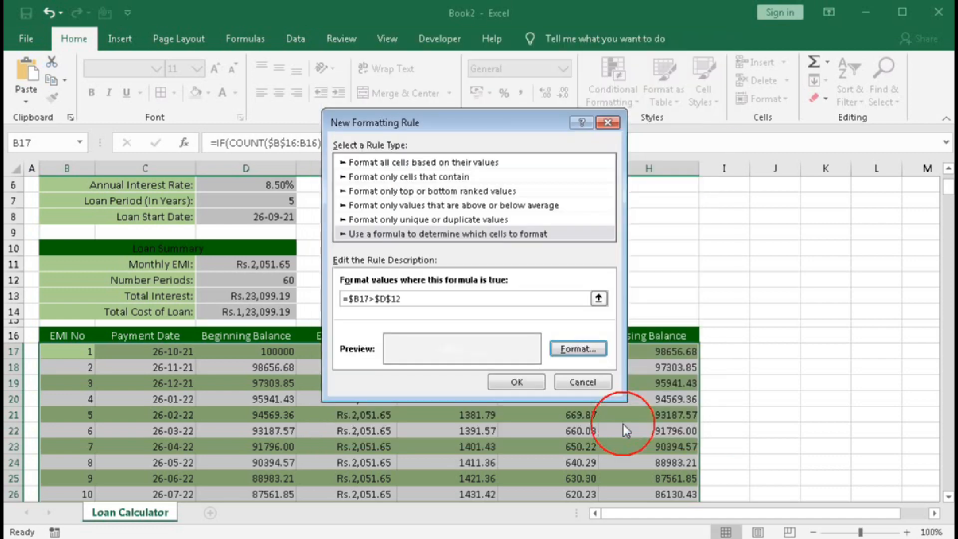
click(530, 383)
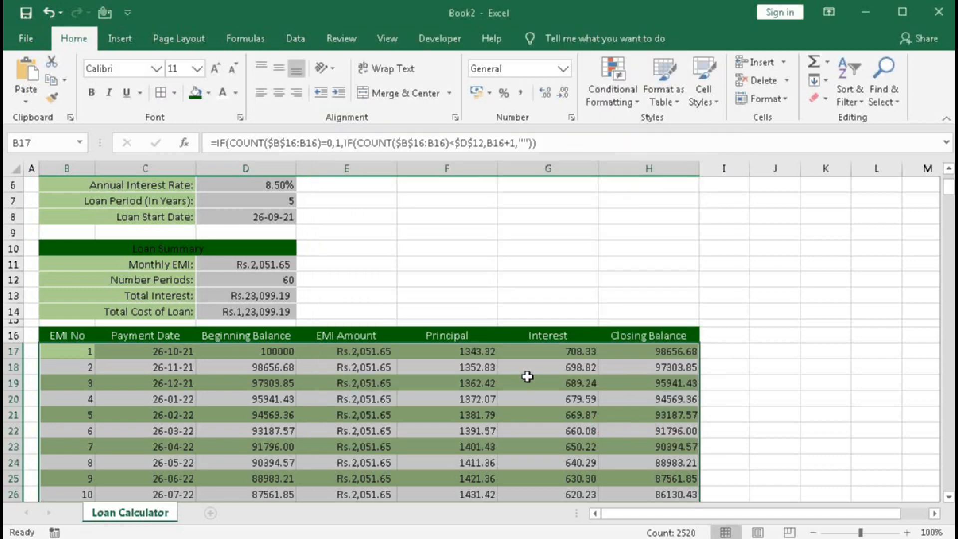
drag(945, 198, 950, 284)
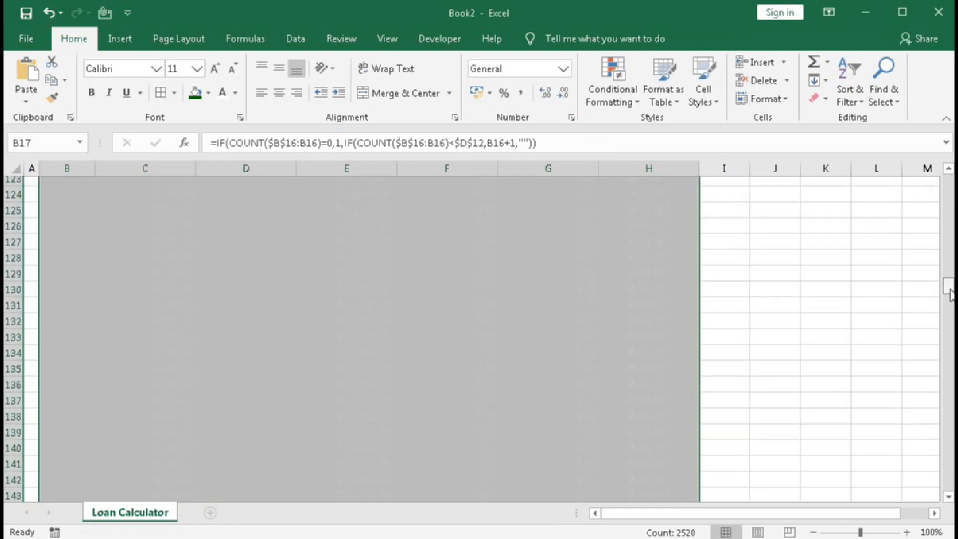
scroll(451, 277, up, 16)
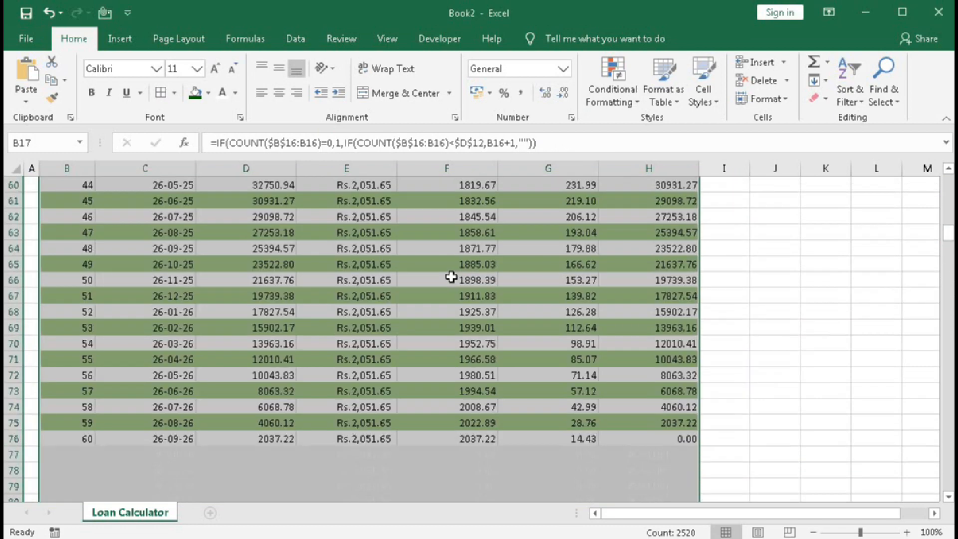
scroll(368, 422, down, 2)
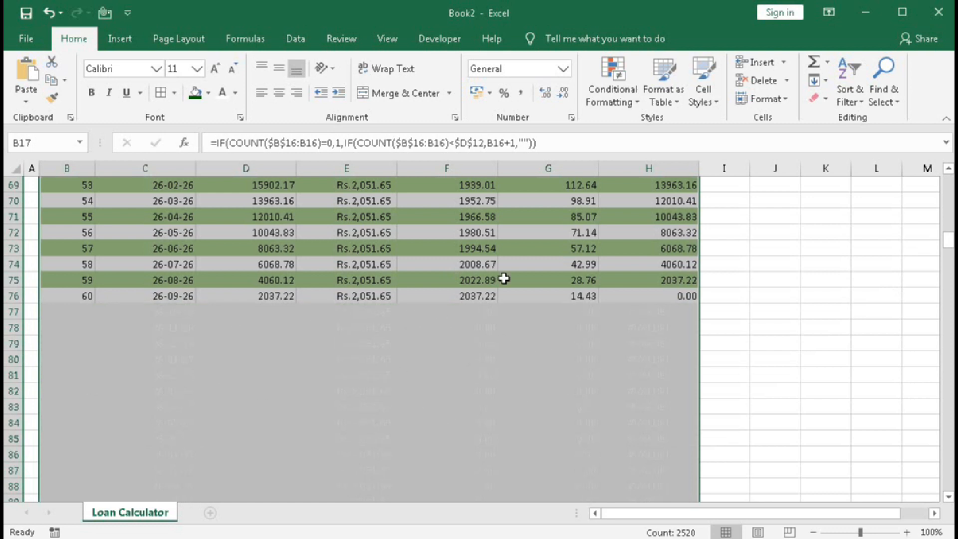
Edit the =$B17>$D$12 formatting rule to use a plain white background fill and apply the change.
click(612, 82)
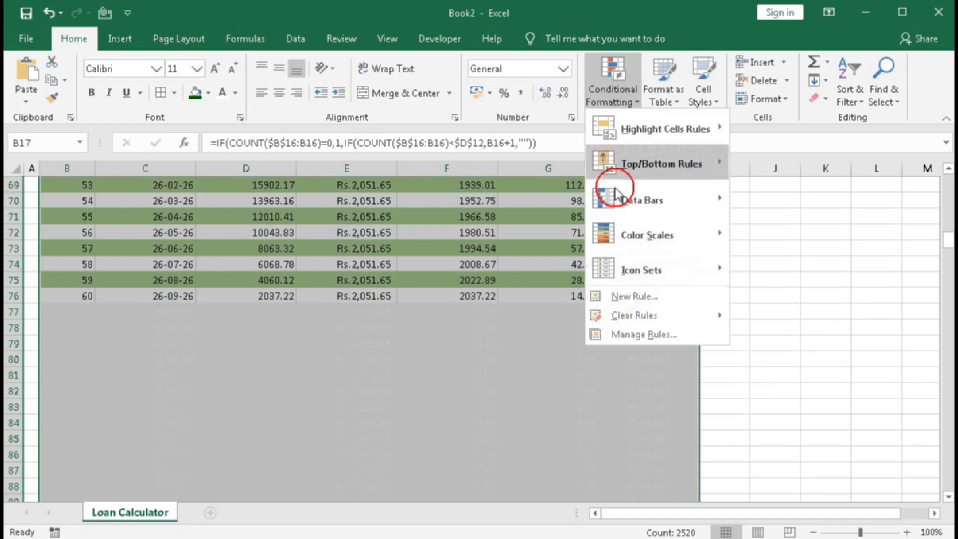
click(604, 331)
click(425, 235)
click(375, 197)
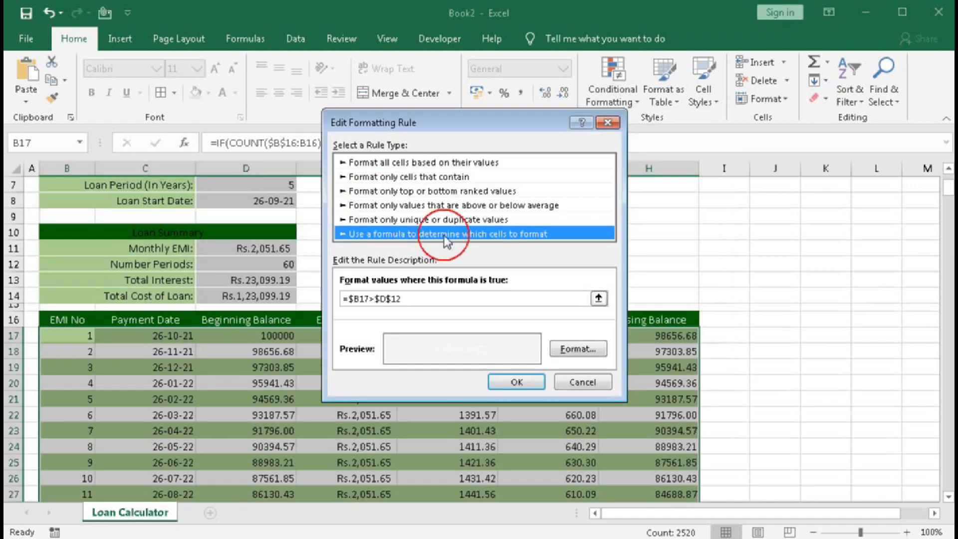
click(551, 349)
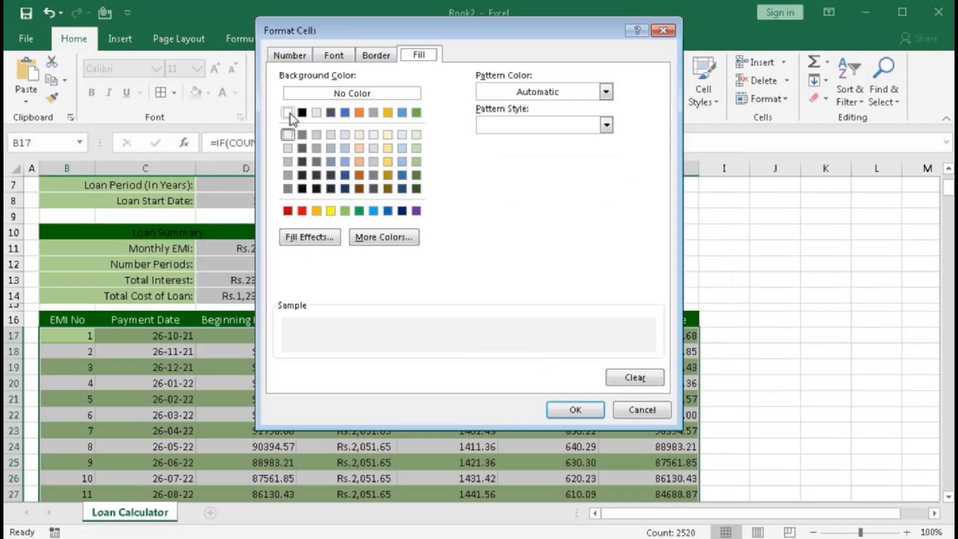
click(288, 113)
click(569, 405)
click(532, 382)
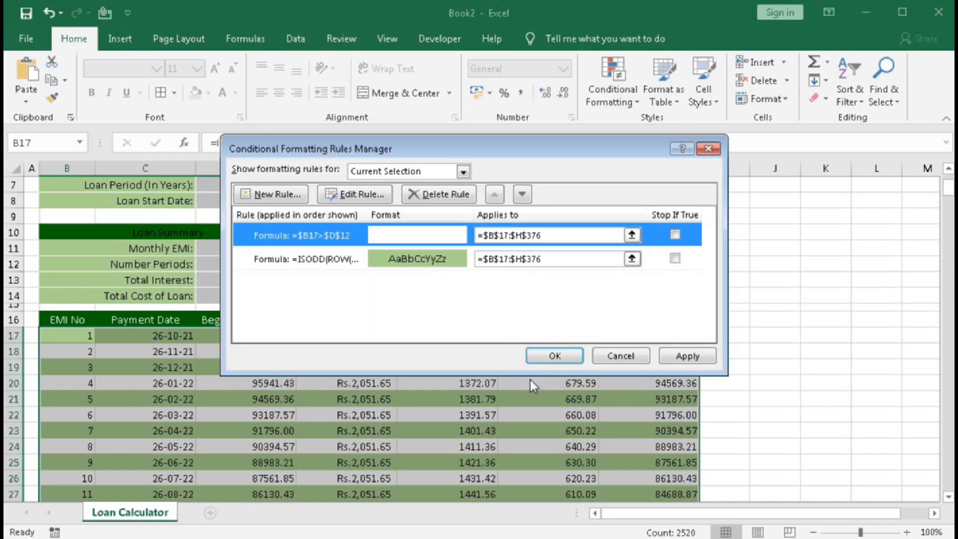
click(554, 355)
drag(943, 188, 950, 247)
click(327, 279)
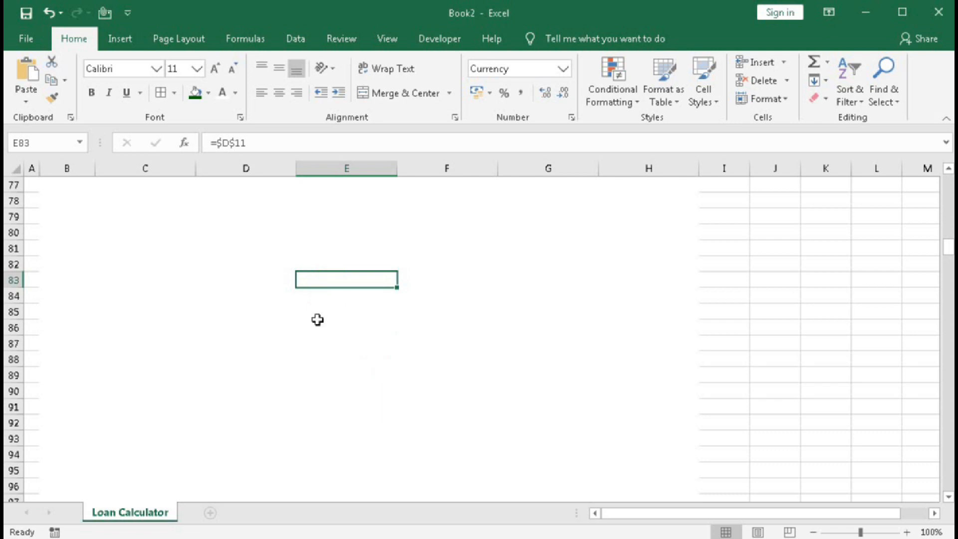
Set the Loan Period (In Years) to 10 and check where the EMI chart's visible rows end.
scroll(378, 346, up, 3)
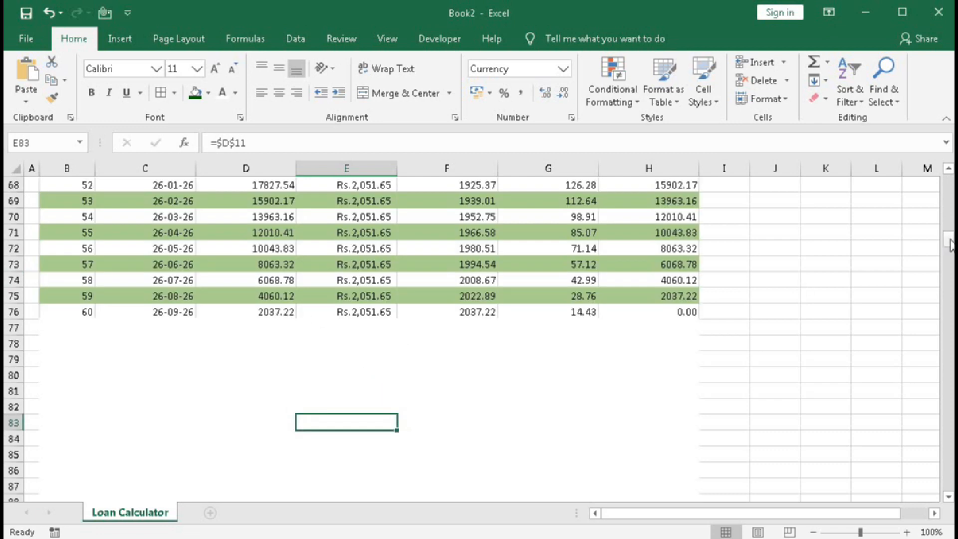
drag(950, 245, 948, 179)
scroll(744, 336, down, 10)
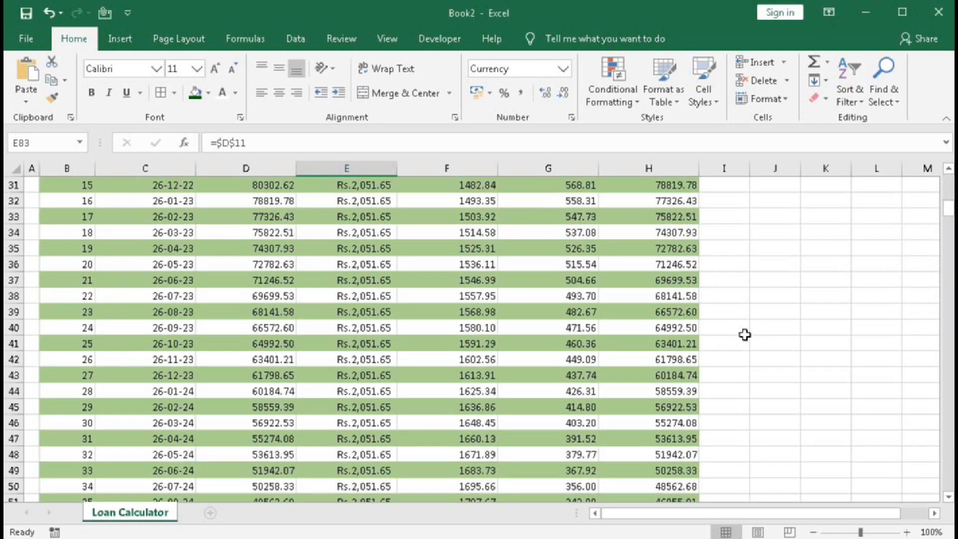
scroll(745, 335, down, 11)
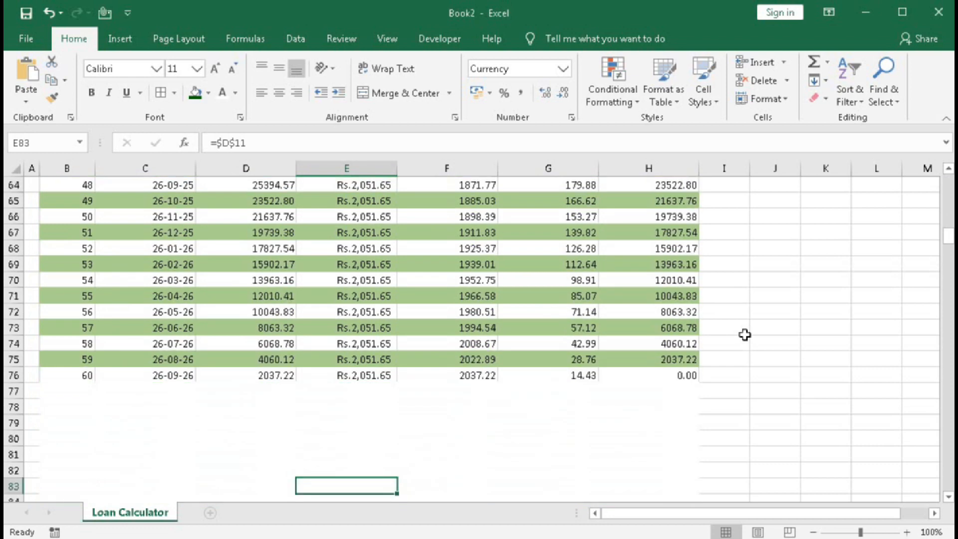
scroll(744, 335, up, 4)
drag(948, 224, 948, 182)
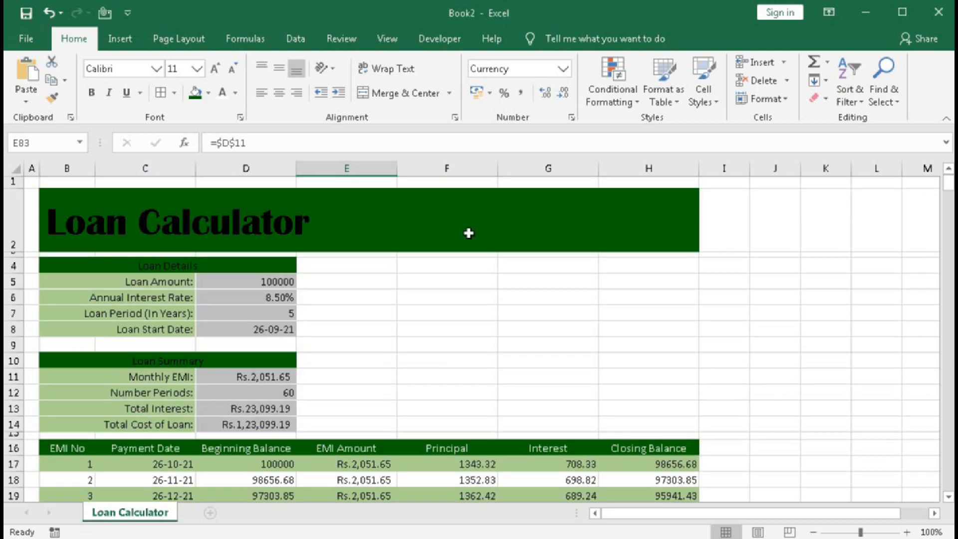
click(250, 315)
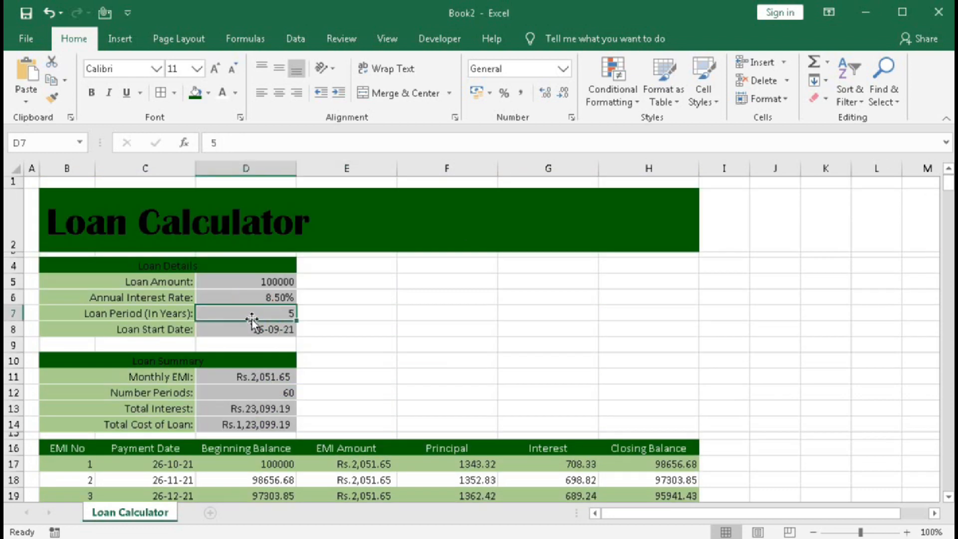
text(10)
key(Return)
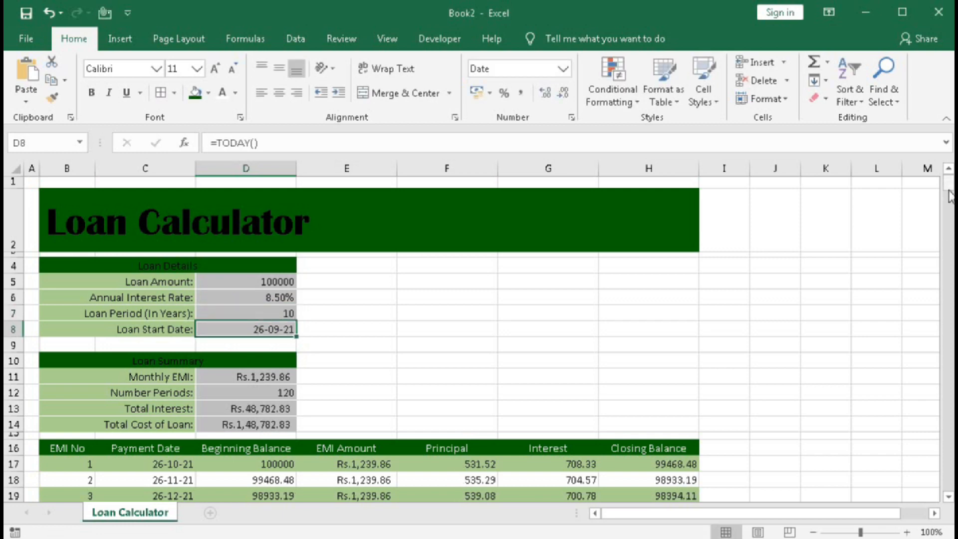
drag(948, 190, 947, 290)
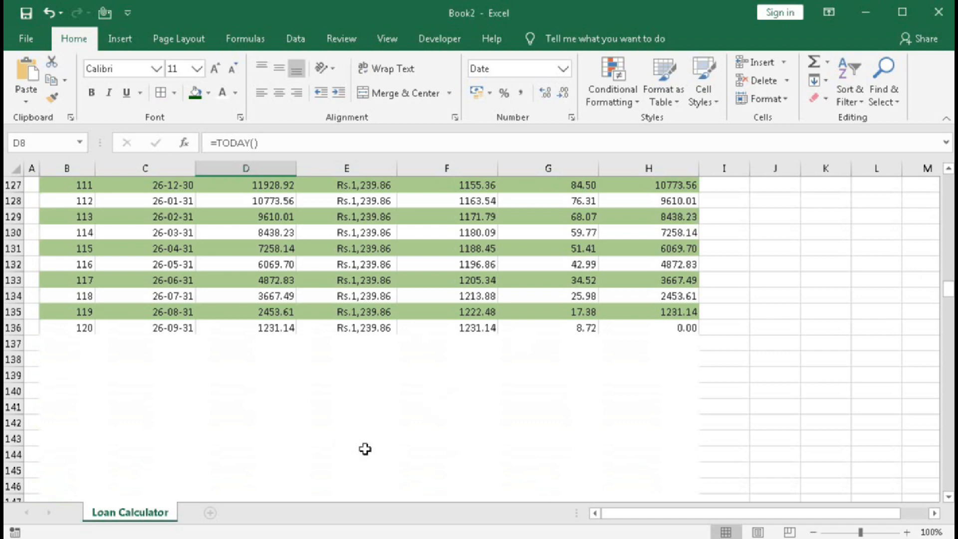
drag(948, 295, 947, 182)
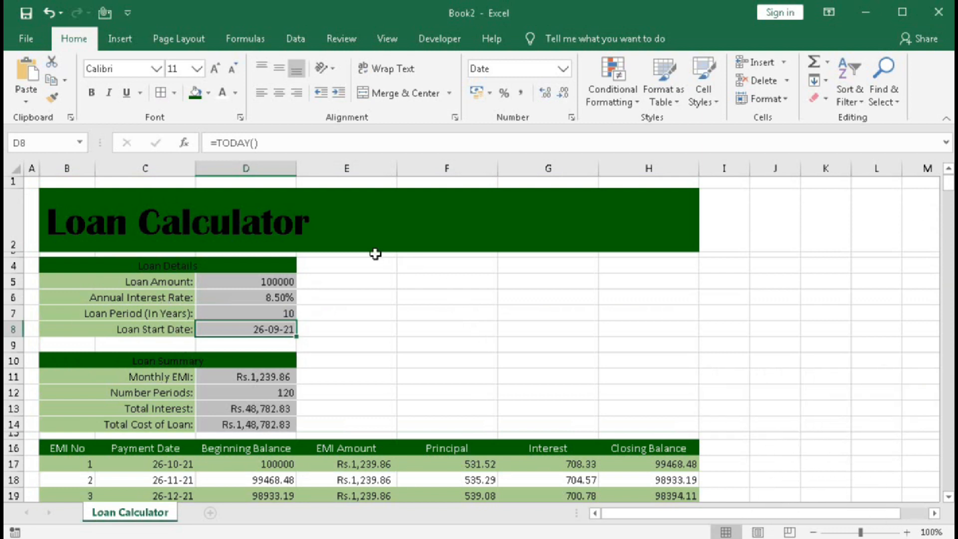
Create a PivotTable from the EMI chart range B16:H376, placed on the existing worksheet at cell J1.
scroll(404, 479, down, 2)
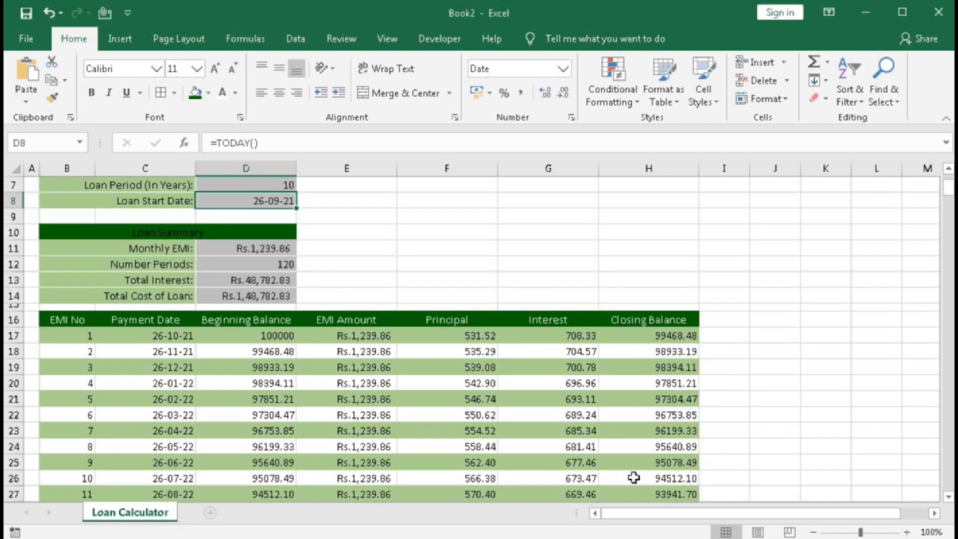
scroll(459, 387, up, 2)
scroll(348, 399, down, 1)
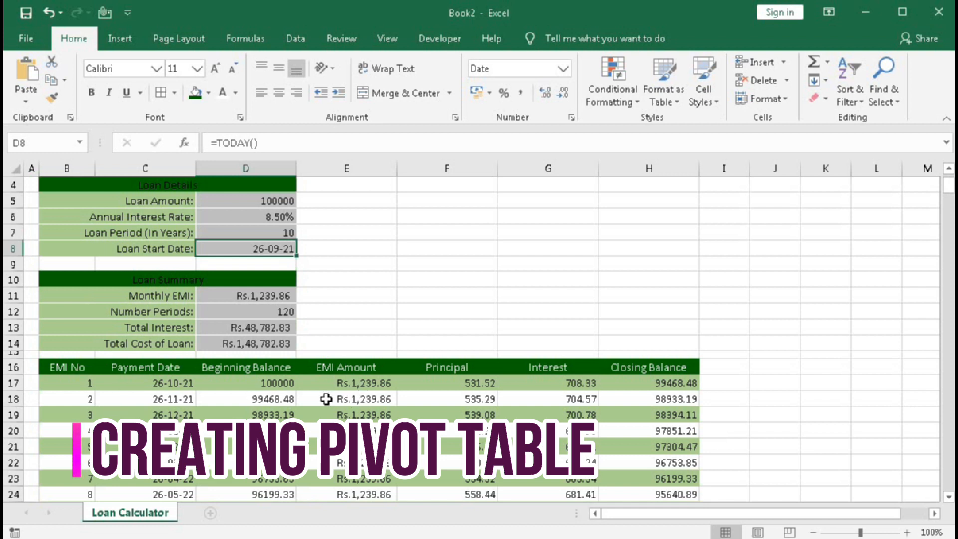
click(70, 368)
drag(71, 368, 658, 371)
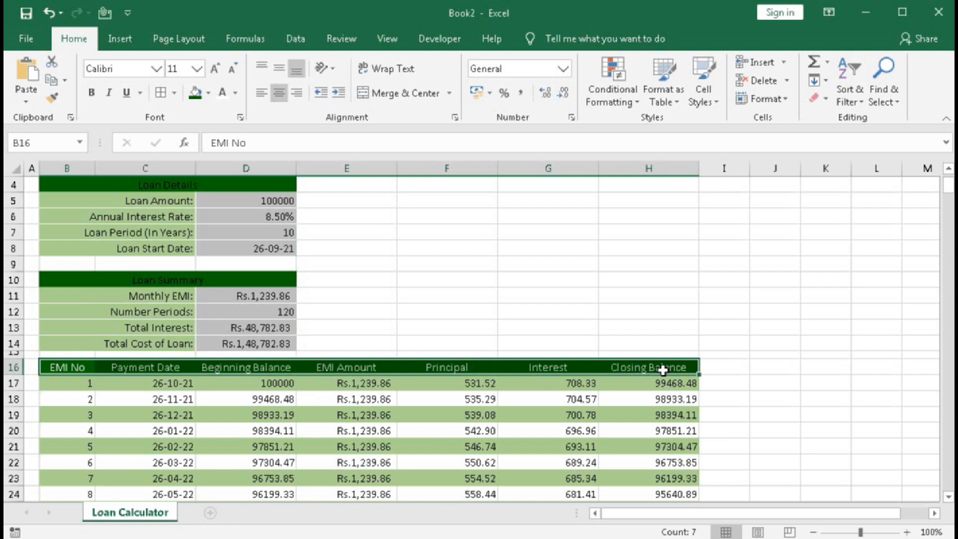
key(ctrl+shift+Down)
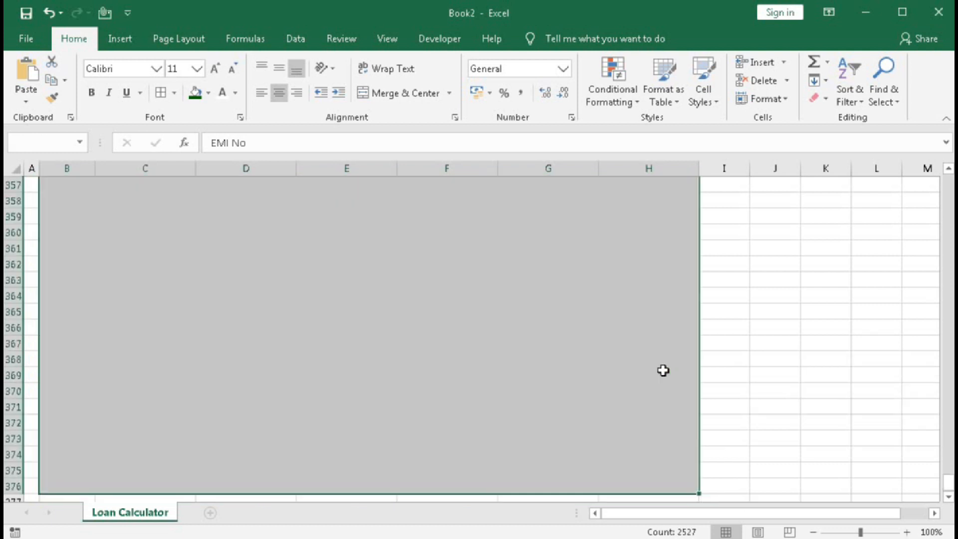
click(111, 40)
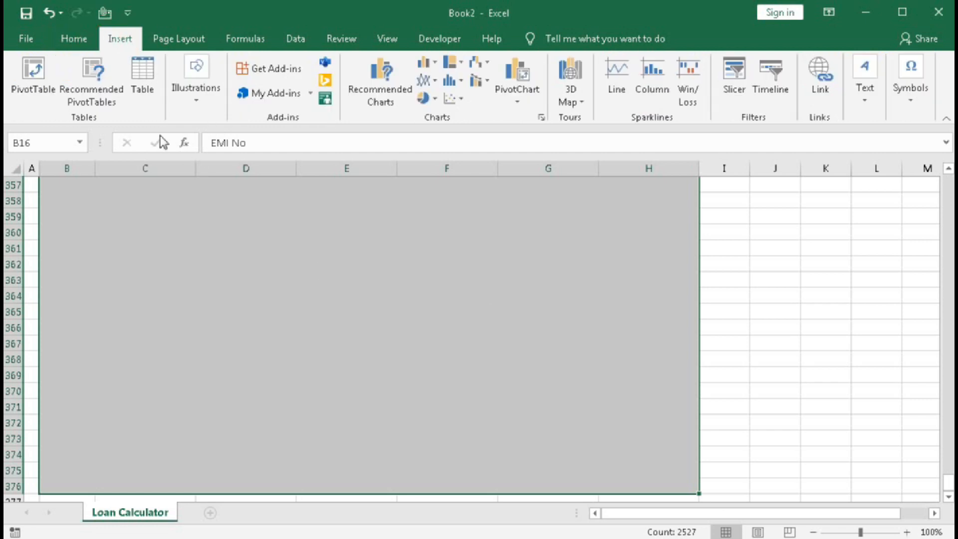
click(33, 75)
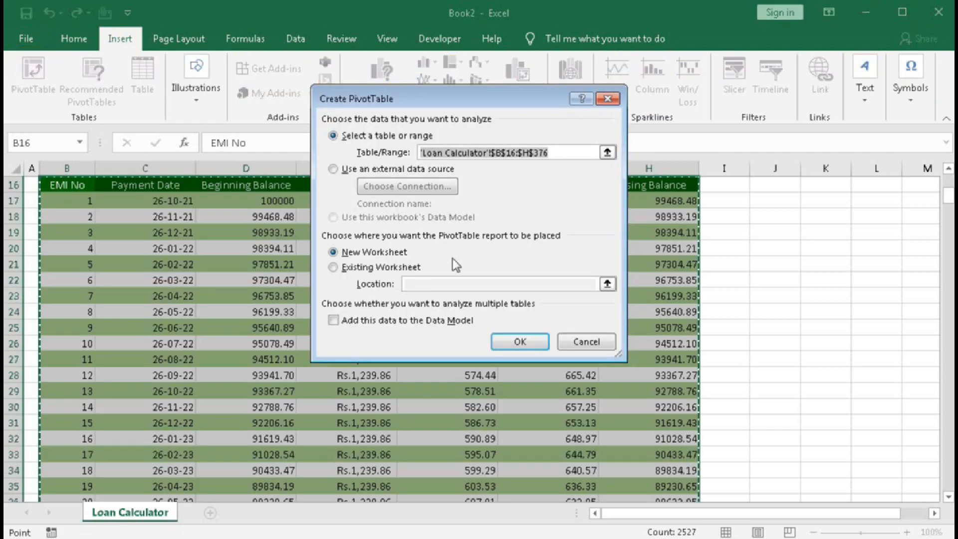
click(334, 268)
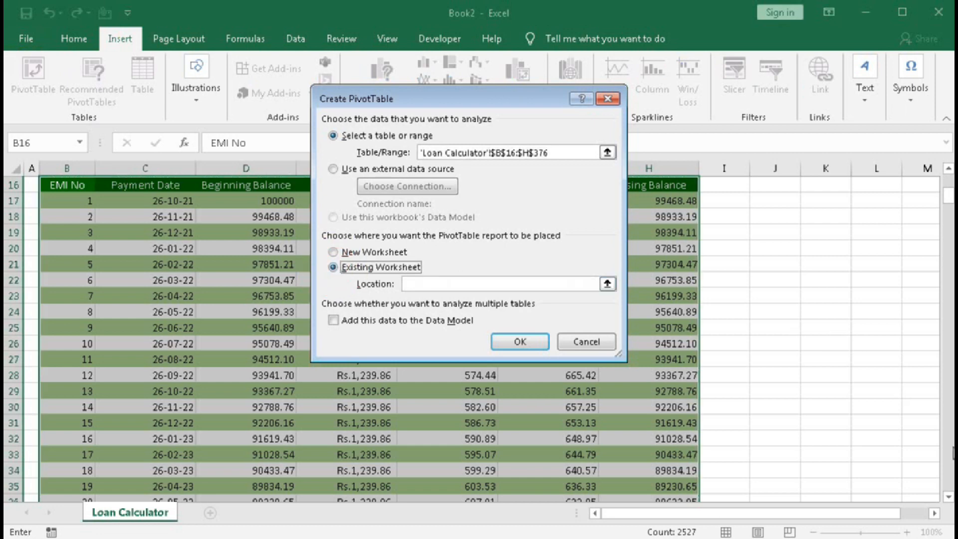
scroll(948, 215, up, 5)
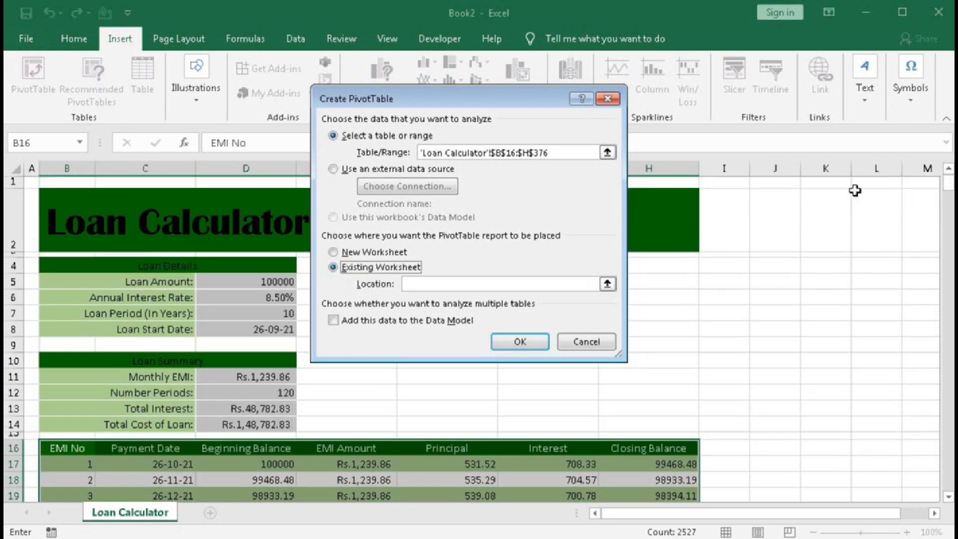
click(774, 183)
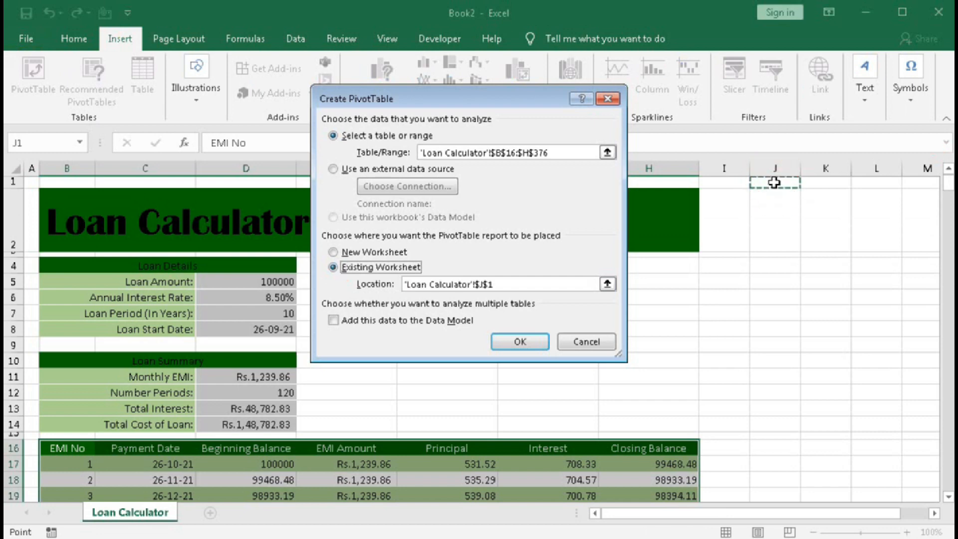
click(519, 341)
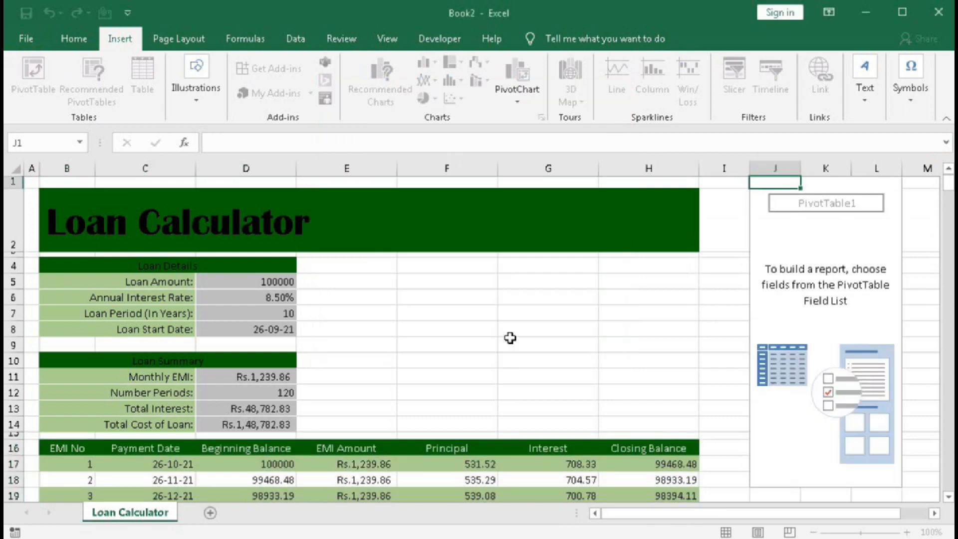
Add EMI No to the PivotTable's filters and Payment Date to its rows.
click(727, 513)
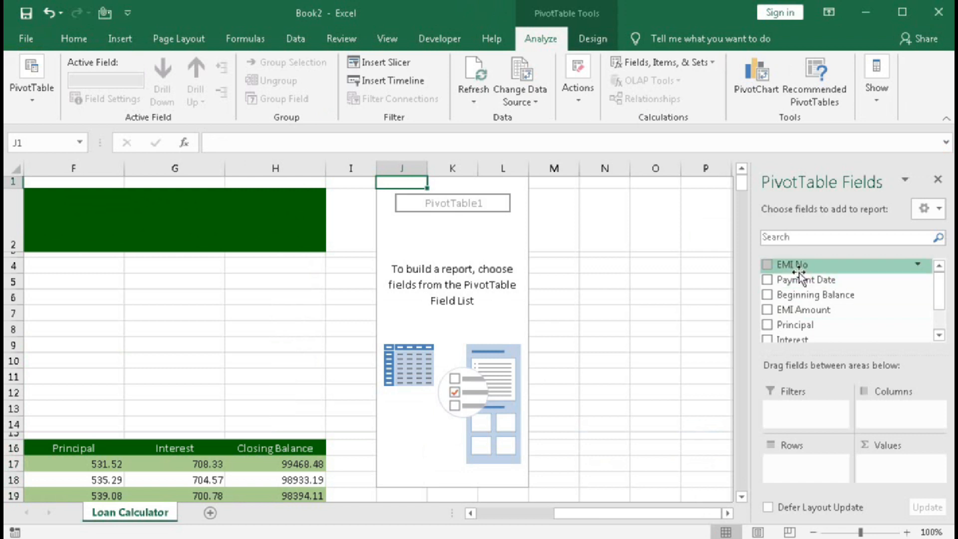
drag(796, 267, 801, 415)
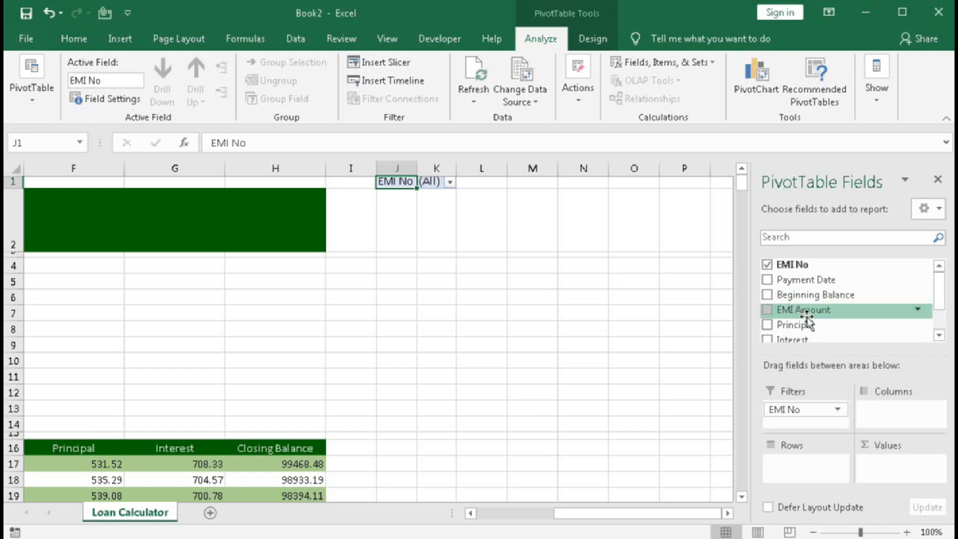
drag(812, 302, 802, 460)
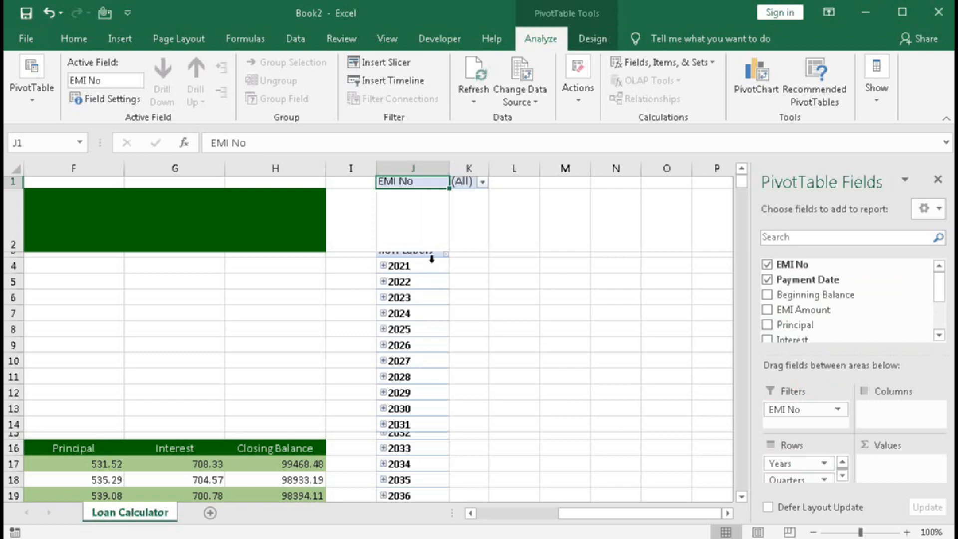
Compare the PivotTable's year rows with the EMI chart's last payment date, and inspect the formulas in the blank-looking Payment Date cells below it.
scroll(409, 343, down, 5)
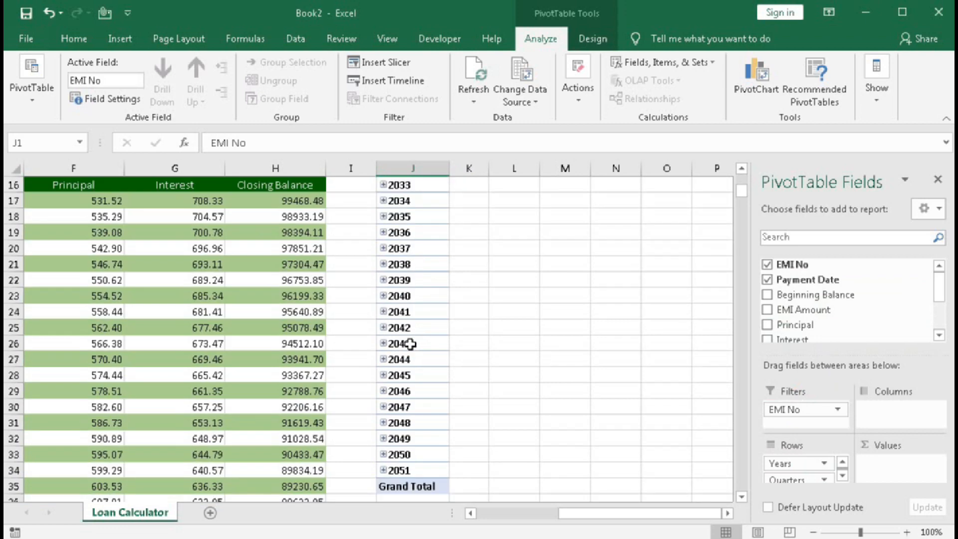
scroll(410, 344, up, 4)
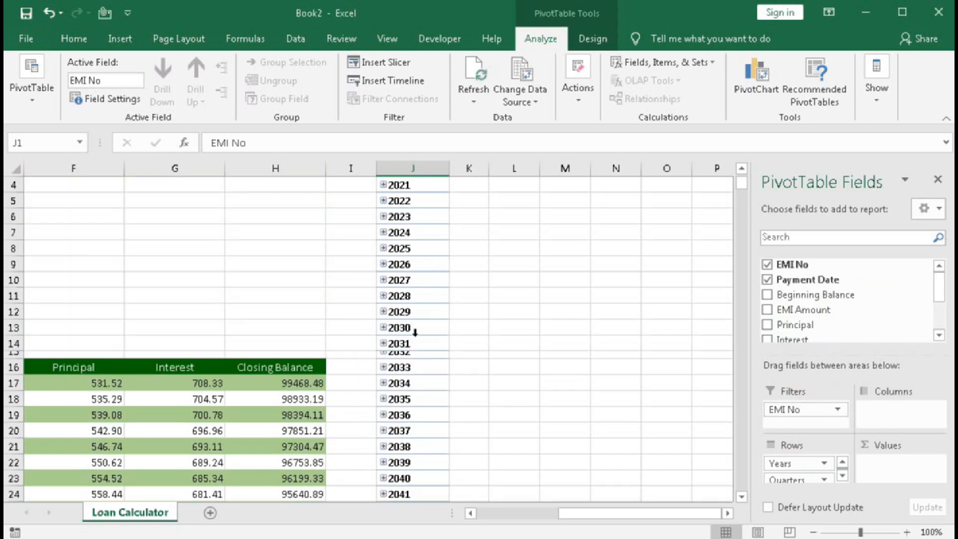
drag(568, 516, 479, 515)
scroll(380, 358, down, 20)
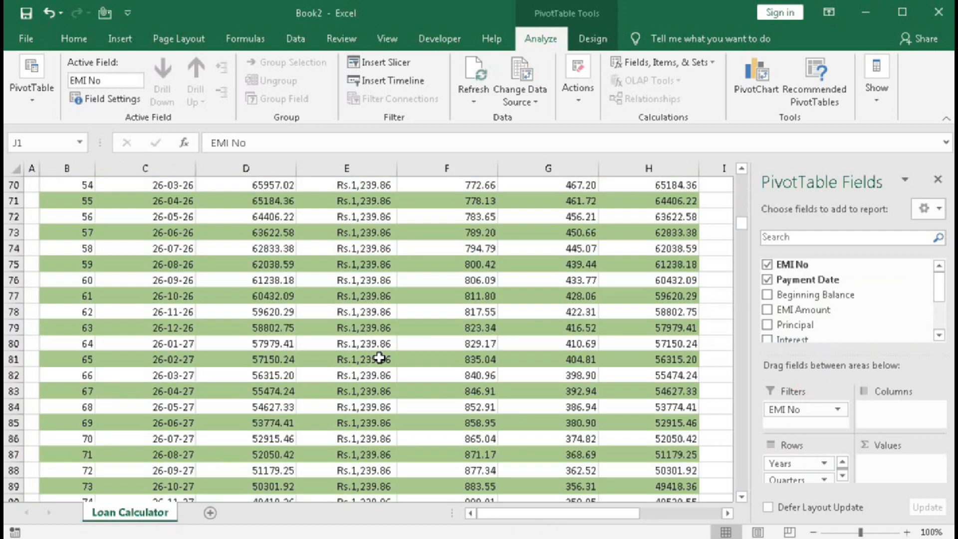
scroll(379, 358, down, 16)
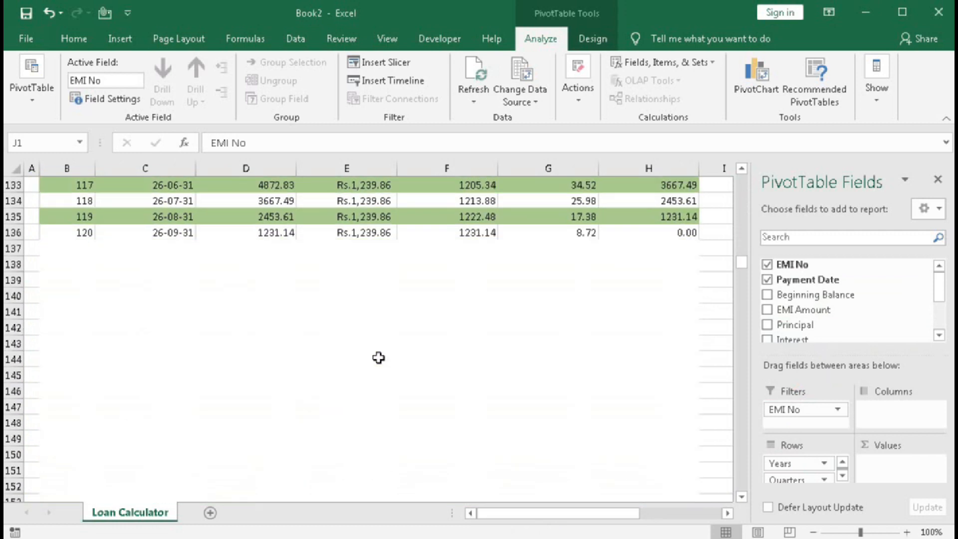
click(163, 316)
click(164, 242)
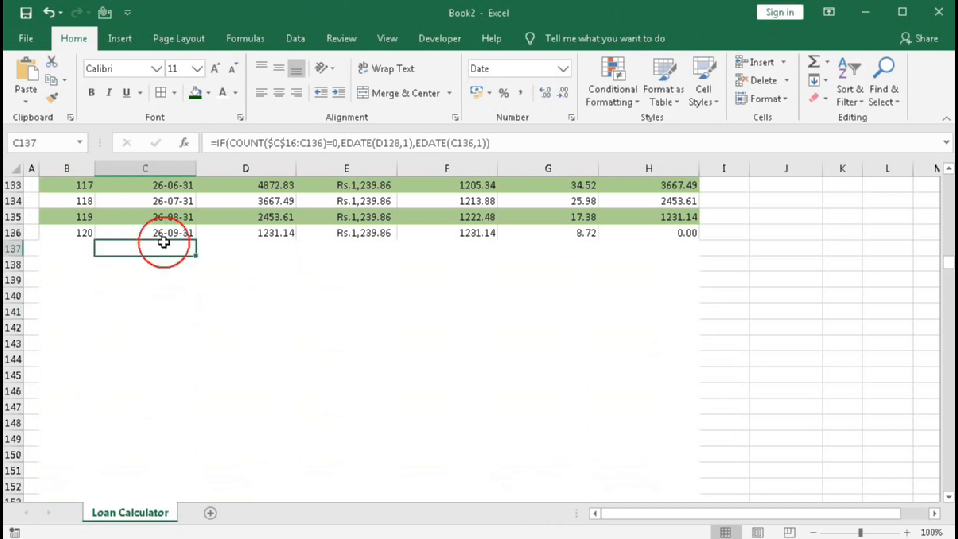
drag(164, 242, 153, 382)
click(158, 273)
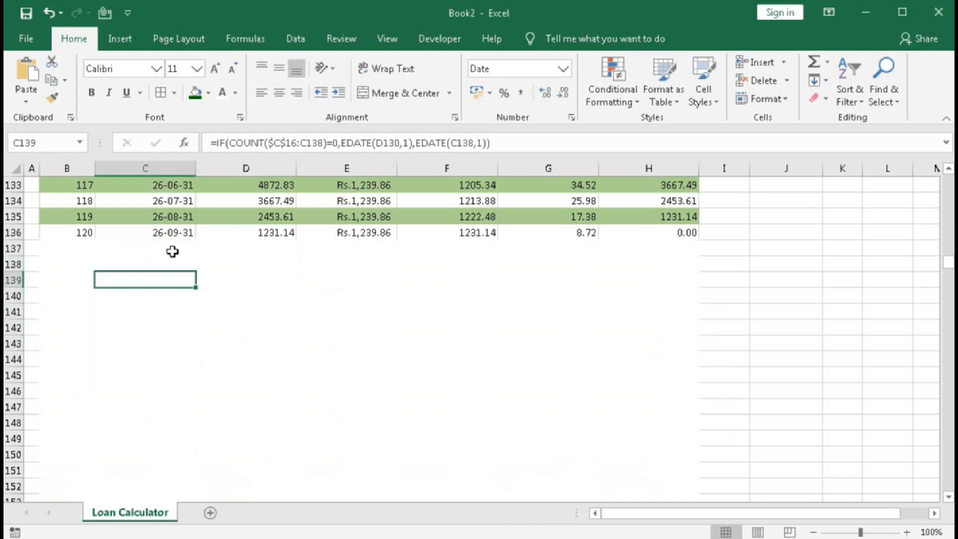
Review the PivotTable's year list down to its Grand Total against the blank-looking rows beneath the EMI chart.
drag(873, 515, 900, 516)
scroll(934, 483, up, 4)
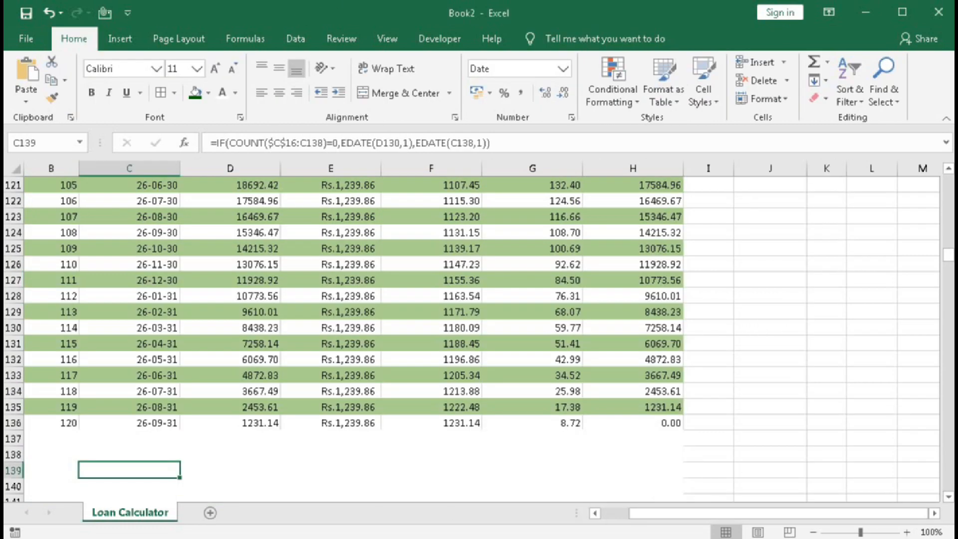
drag(948, 258, 948, 182)
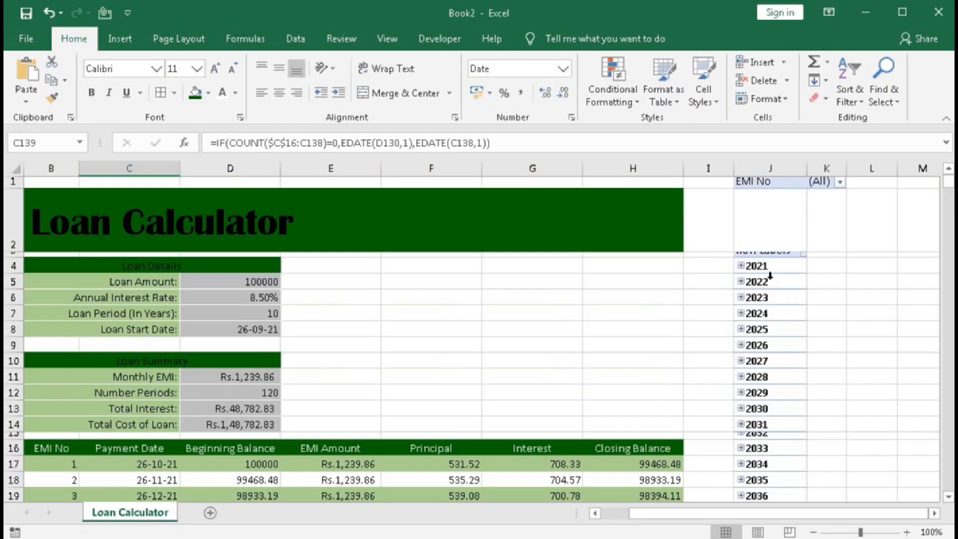
scroll(771, 276, down, 6)
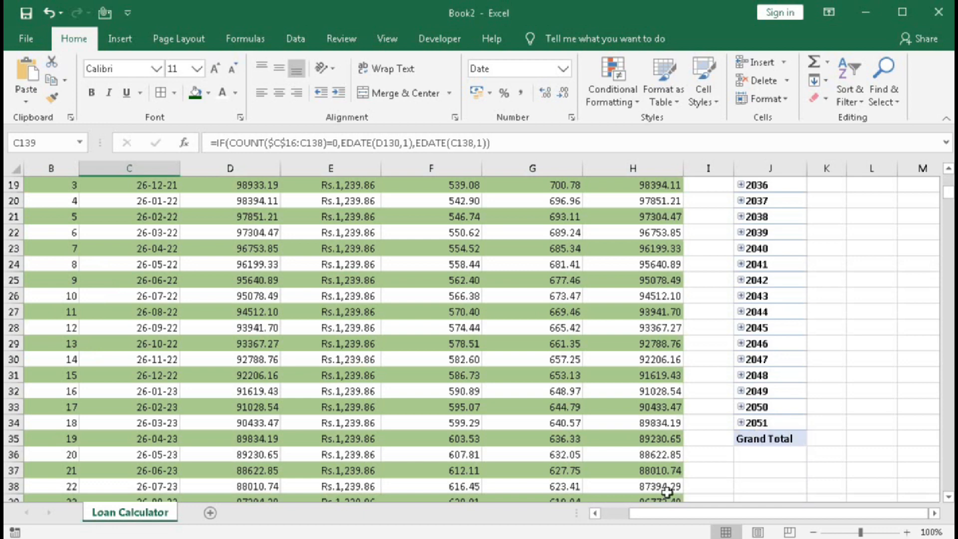
drag(659, 509, 631, 509)
scroll(519, 442, down, 7)
scroll(477, 423, down, 20)
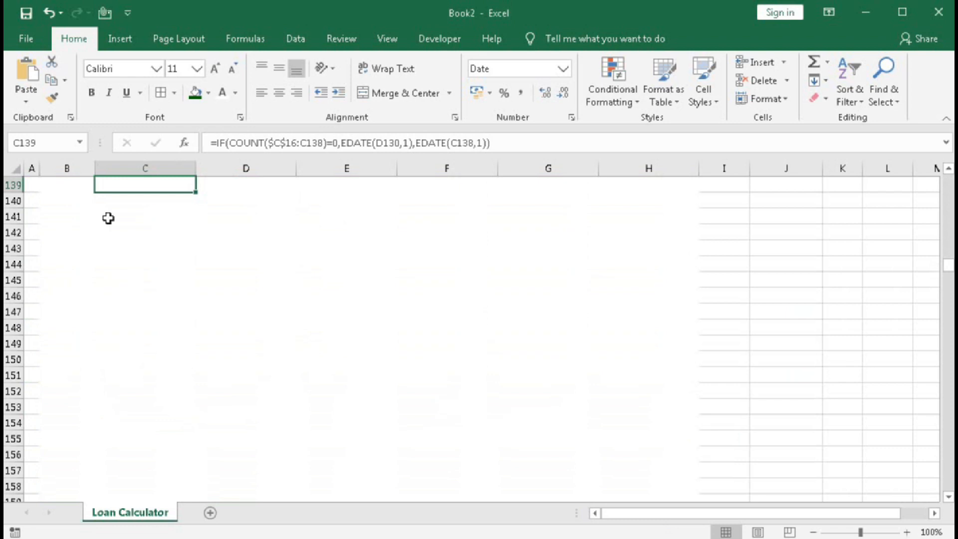
Evaluate the payment date formula in hidden cell C149, restoring the formula and leaving the cell without changes.
click(143, 191)
double_click(152, 343)
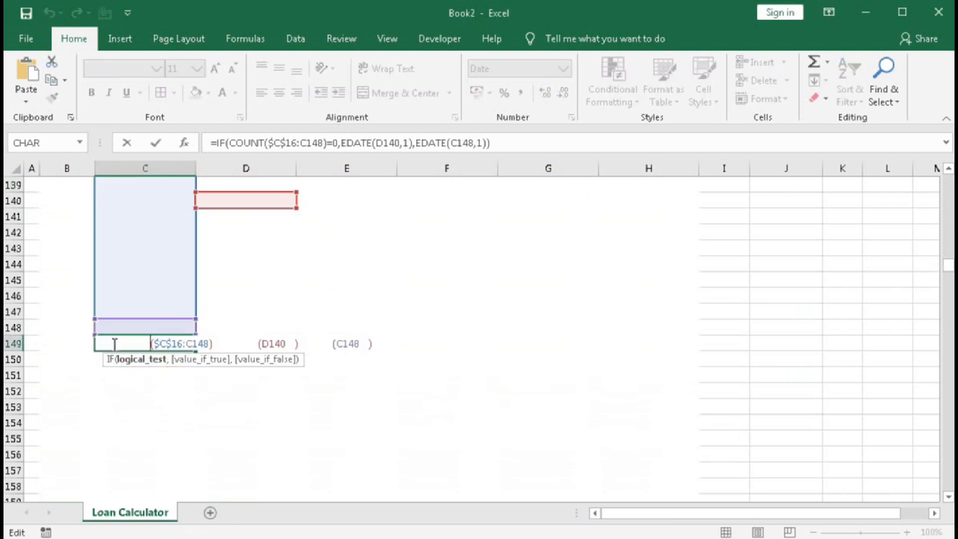
drag(101, 343, 419, 348)
key(F9)
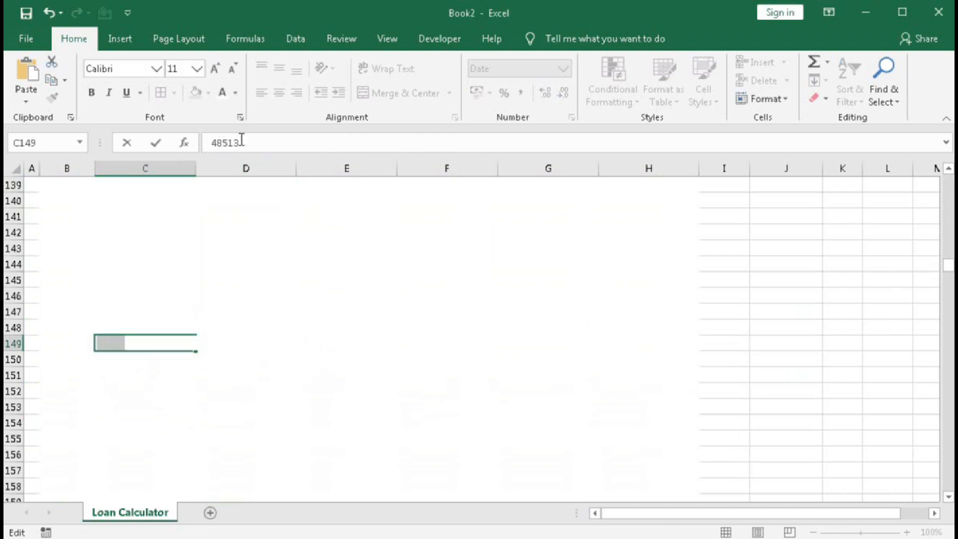
key(ctrl+z)
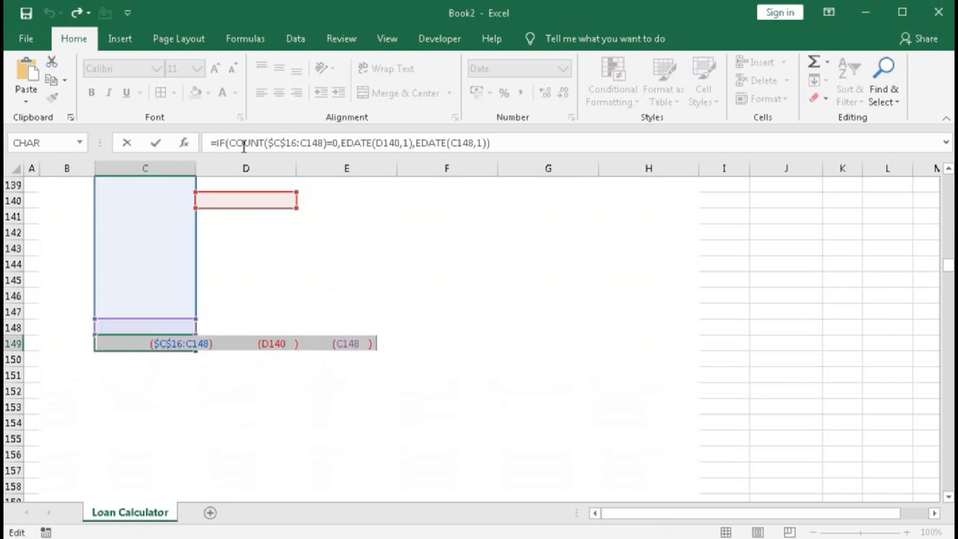
key(Escape)
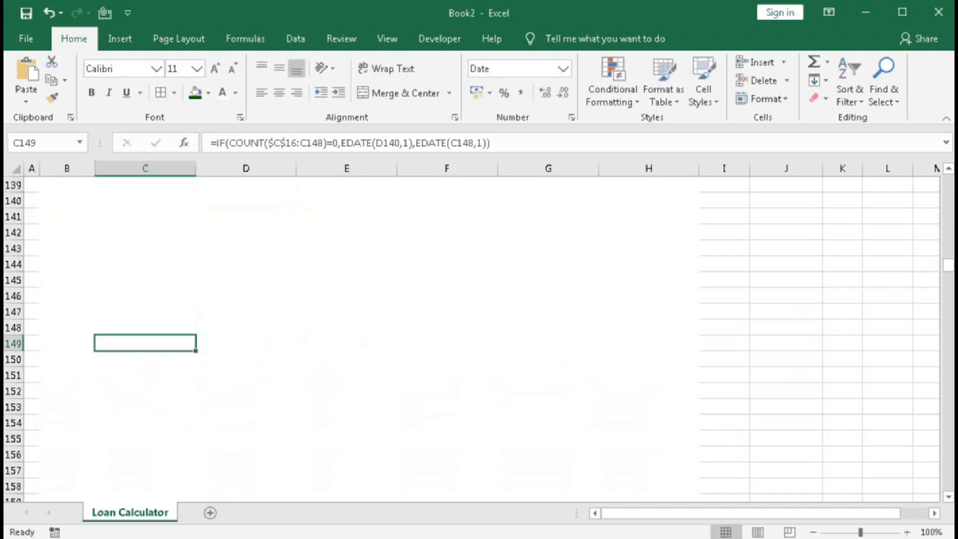
Wrap the first Payment Date formula in C17 in an outer IF that tests whether B17="".
drag(949, 266, 949, 189)
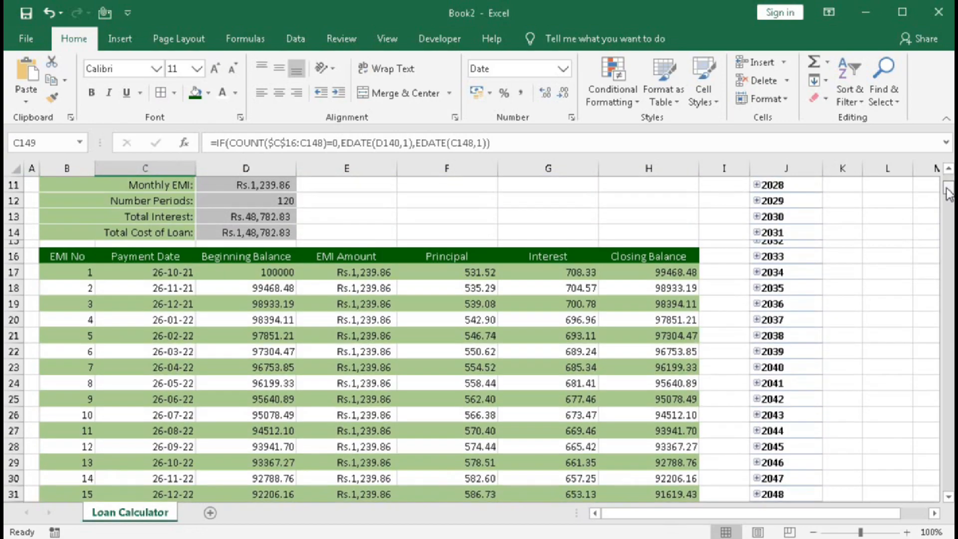
click(169, 269)
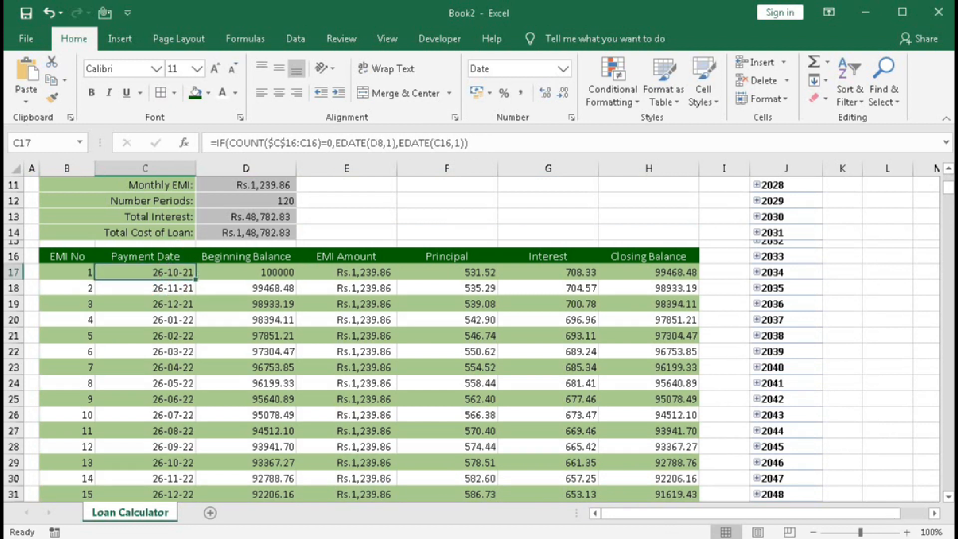
double_click(182, 272)
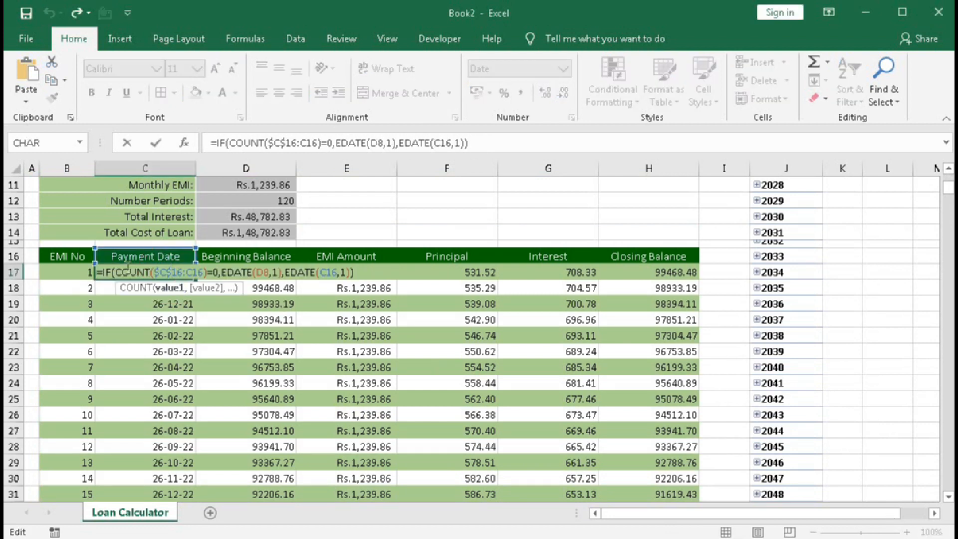
click(315, 274)
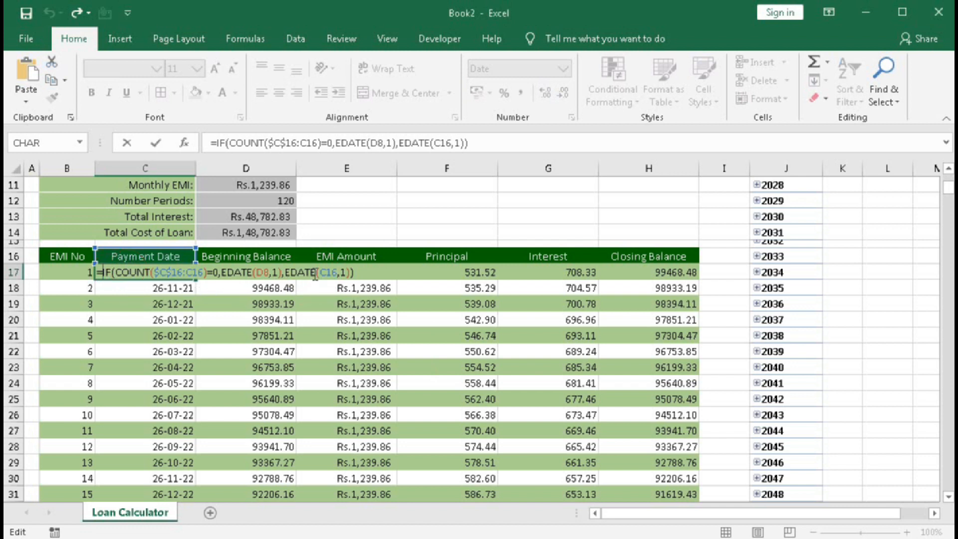
click(100, 272)
text(IF()
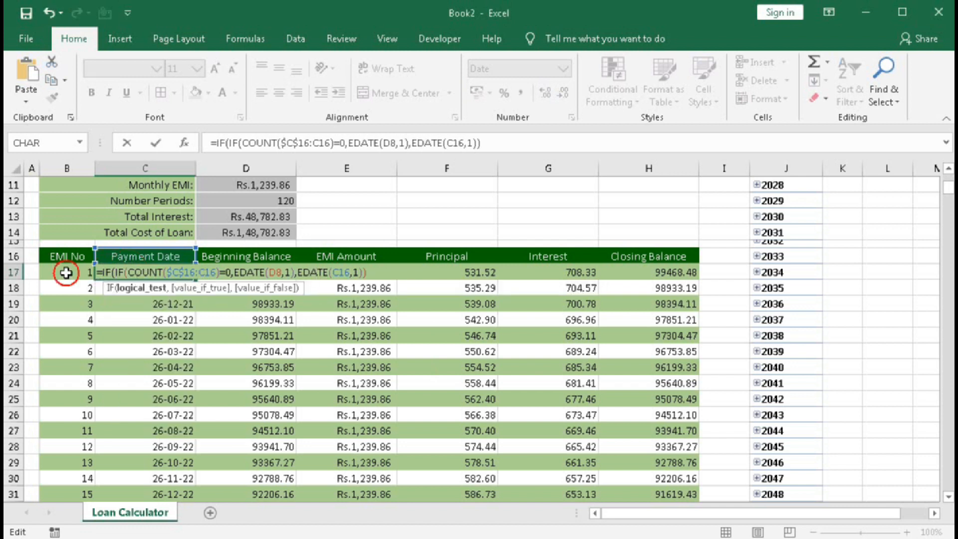
click(67, 272)
text(="")
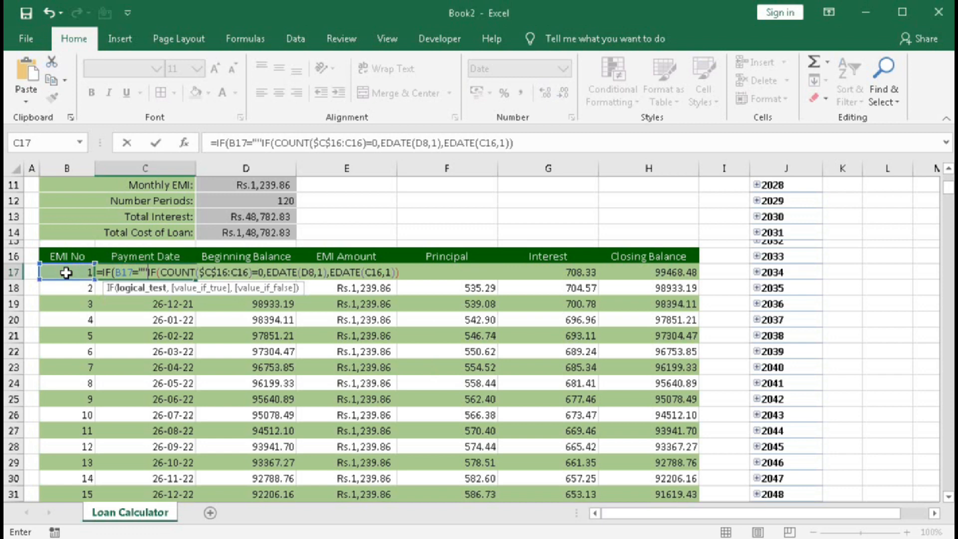
text(,)
Complete C17's outer IF with $D$8 as the true result and the existing formula as the false result, then fill it down the Payment Date column.
scroll(181, 331, up, 2)
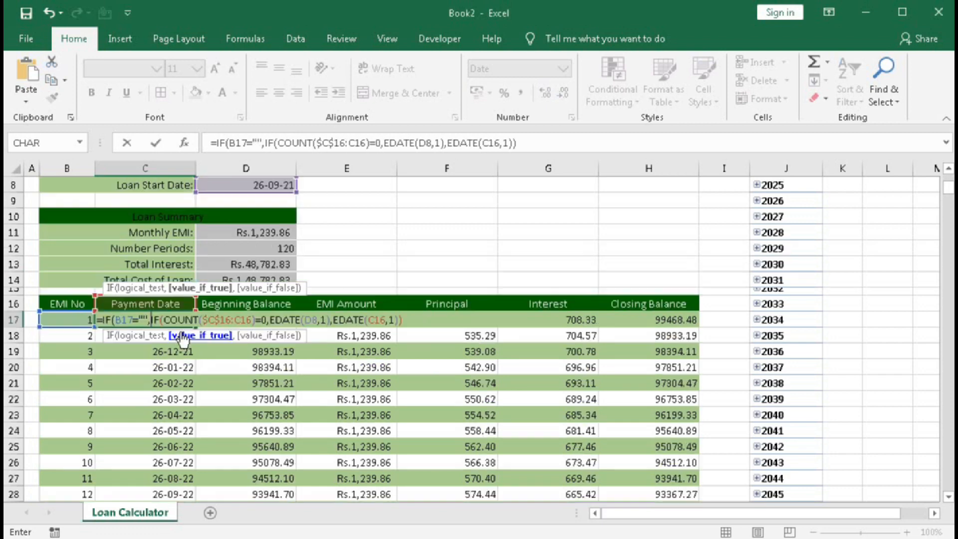
click(245, 235)
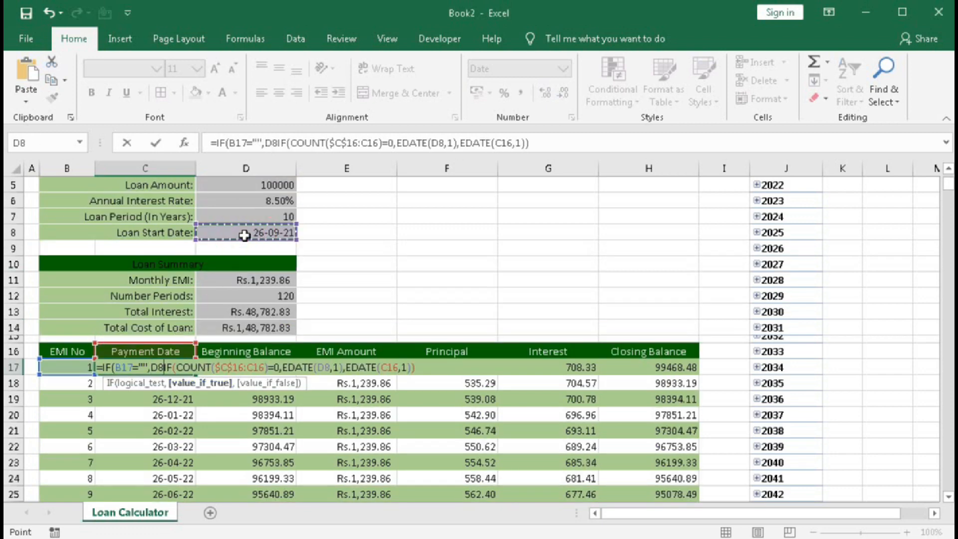
key(F4)
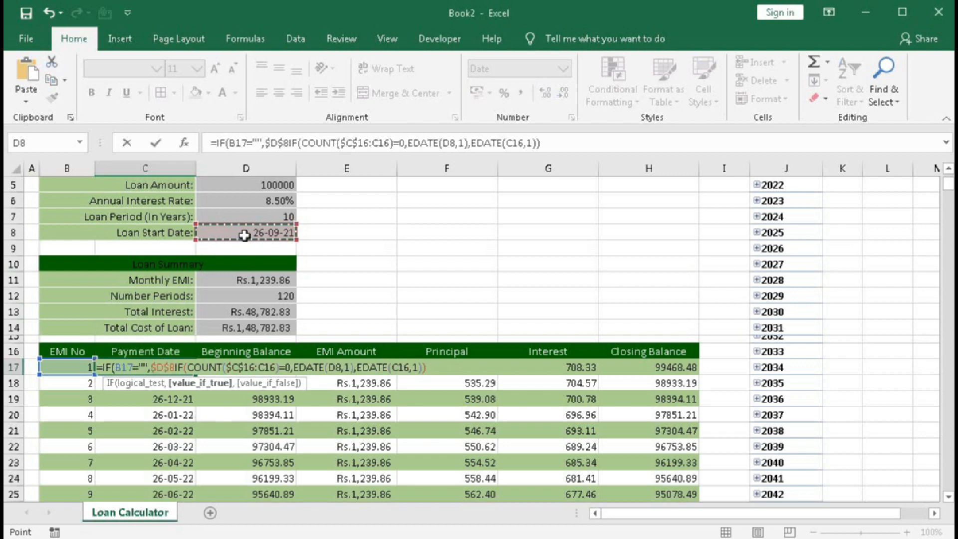
text(,)
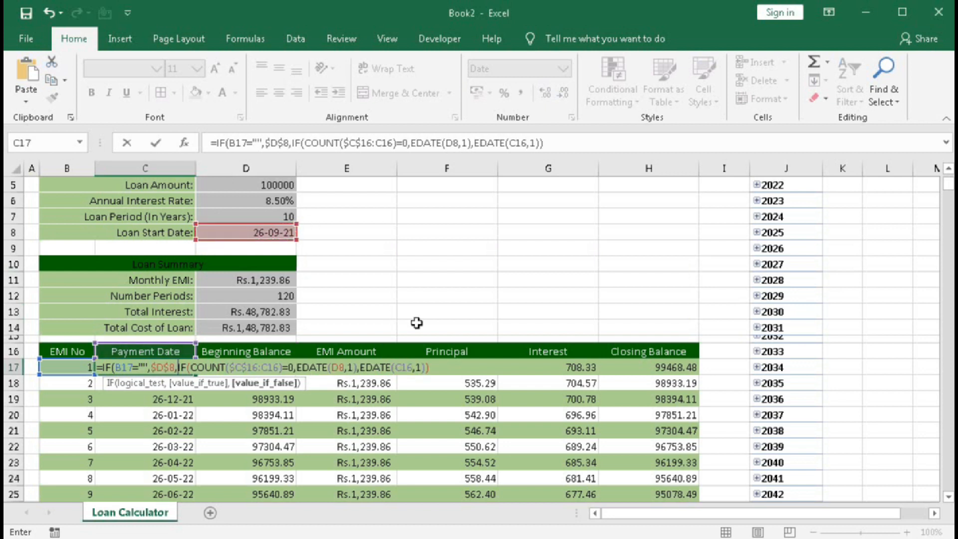
click(429, 367)
key(Return)
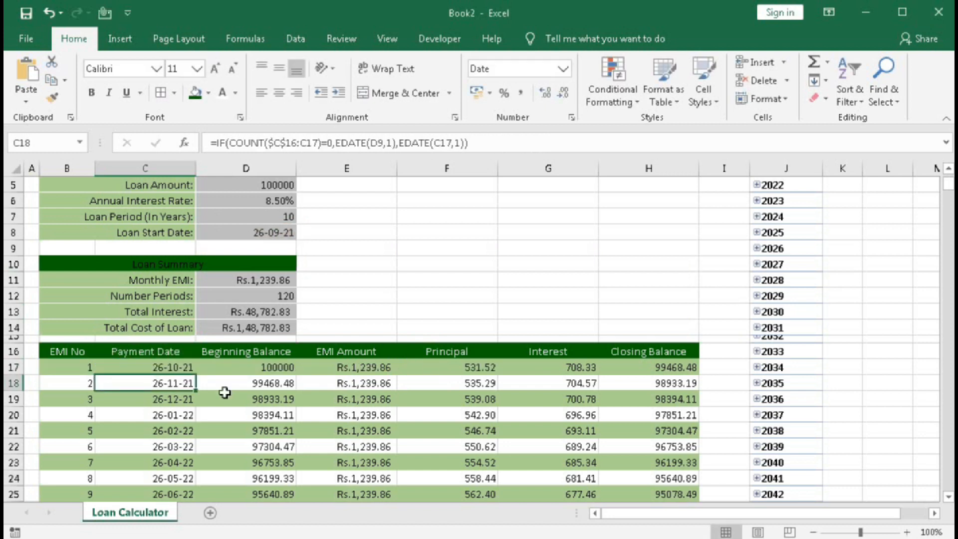
click(149, 369)
double_click(196, 374)
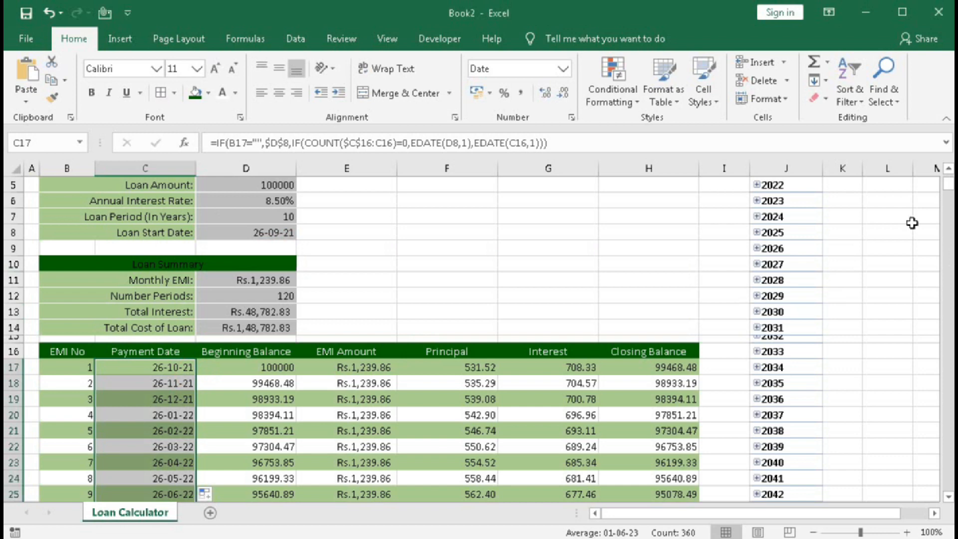
Refresh the PivotTable so its year rows use the updated payment dates.
click(792, 231)
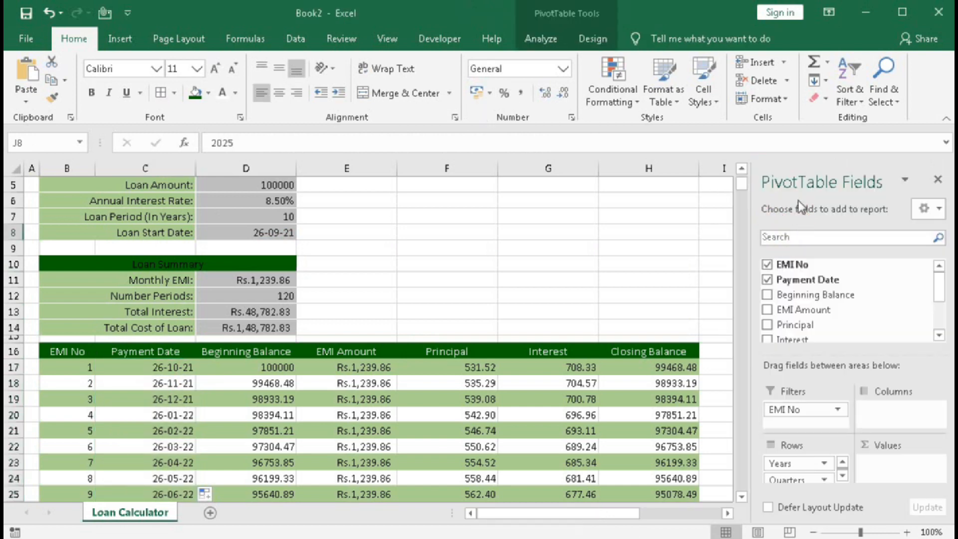
click(726, 513)
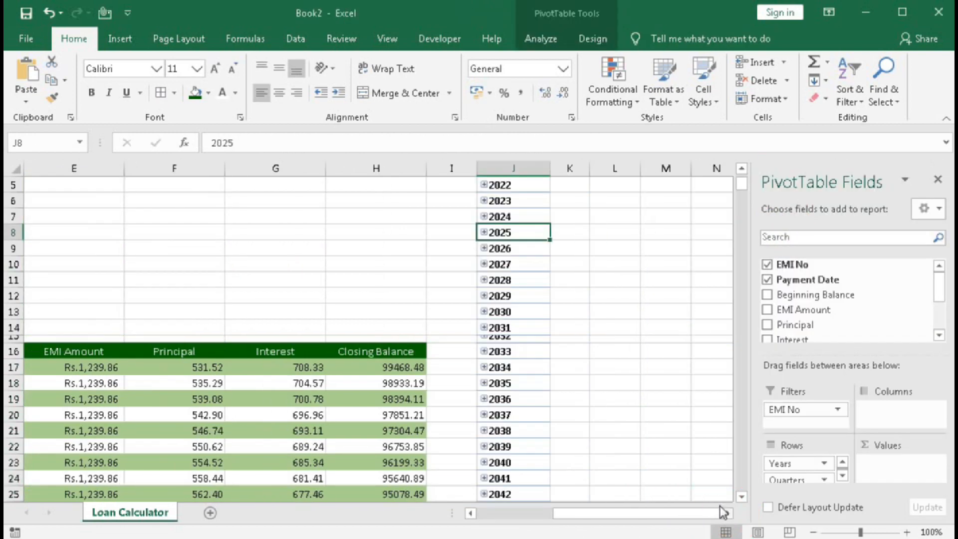
click(539, 43)
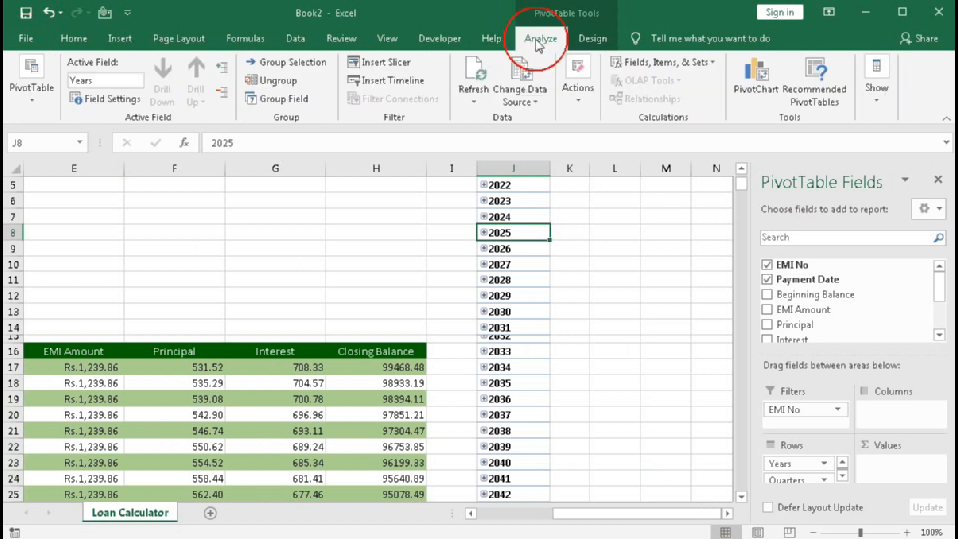
click(471, 74)
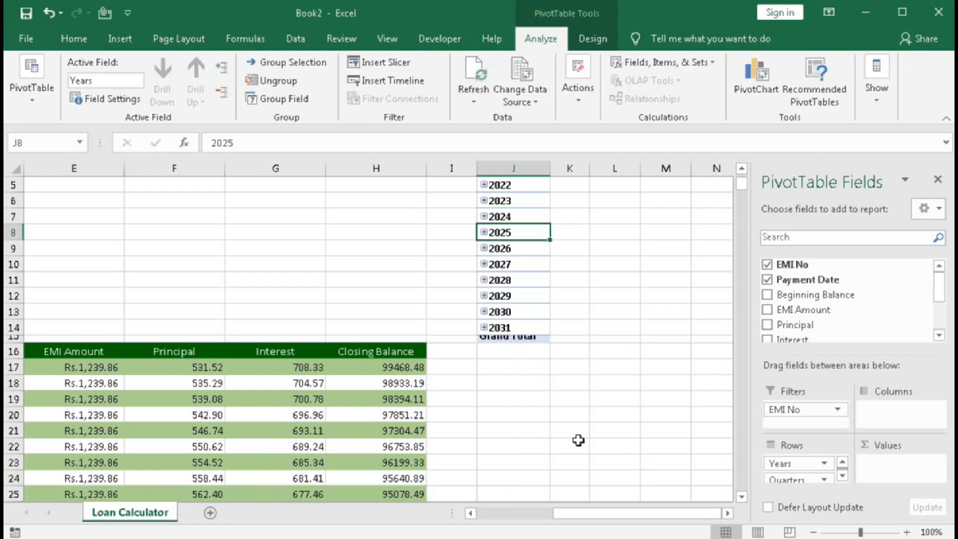
Check the EMI chart's last payment date against the final year in the refreshed PivotTable.
drag(606, 513, 527, 513)
scroll(364, 379, down, 7)
scroll(365, 379, down, 20)
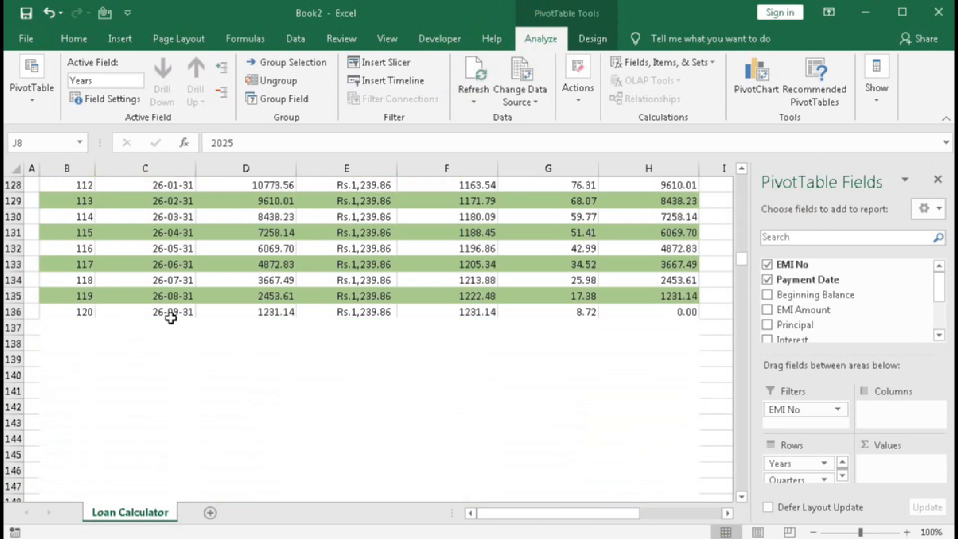
click(535, 512)
scroll(611, 348, up, 20)
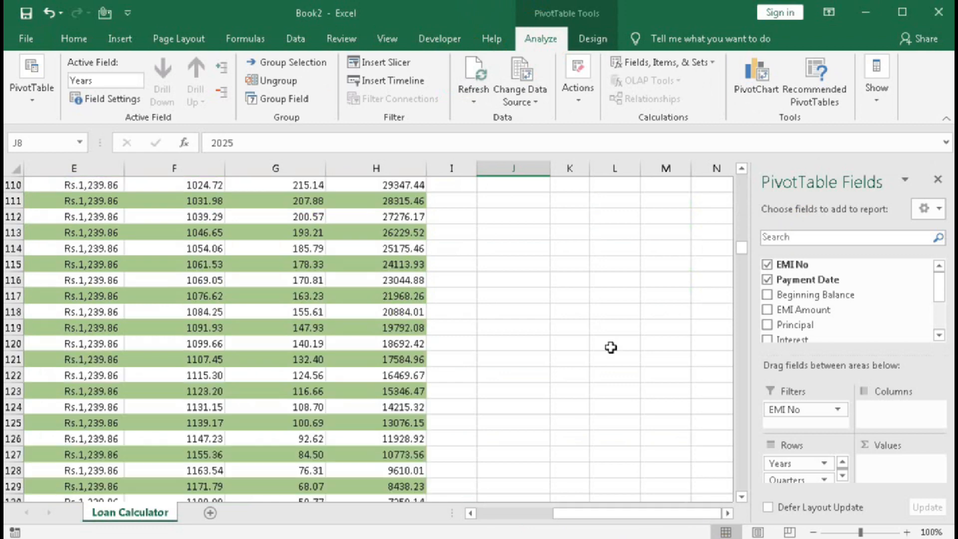
scroll(611, 347, up, 16)
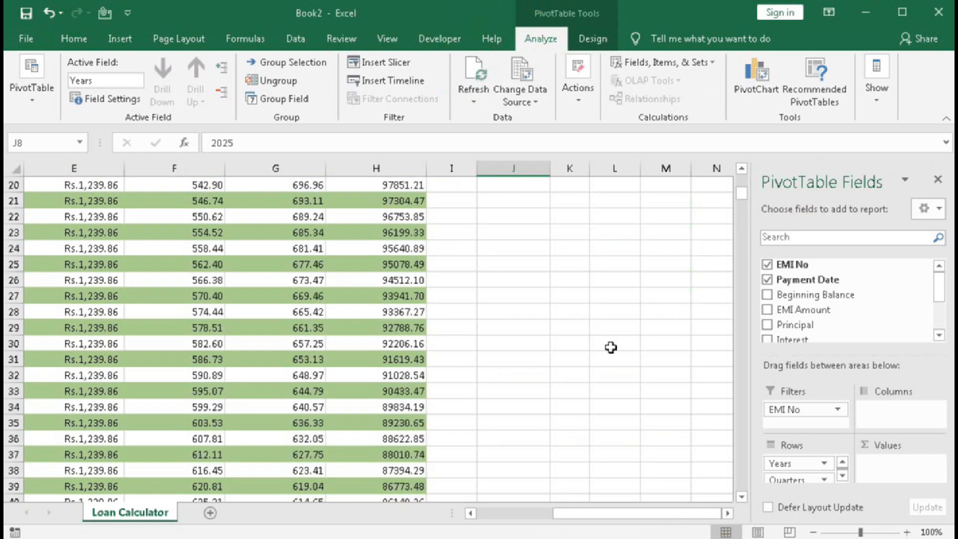
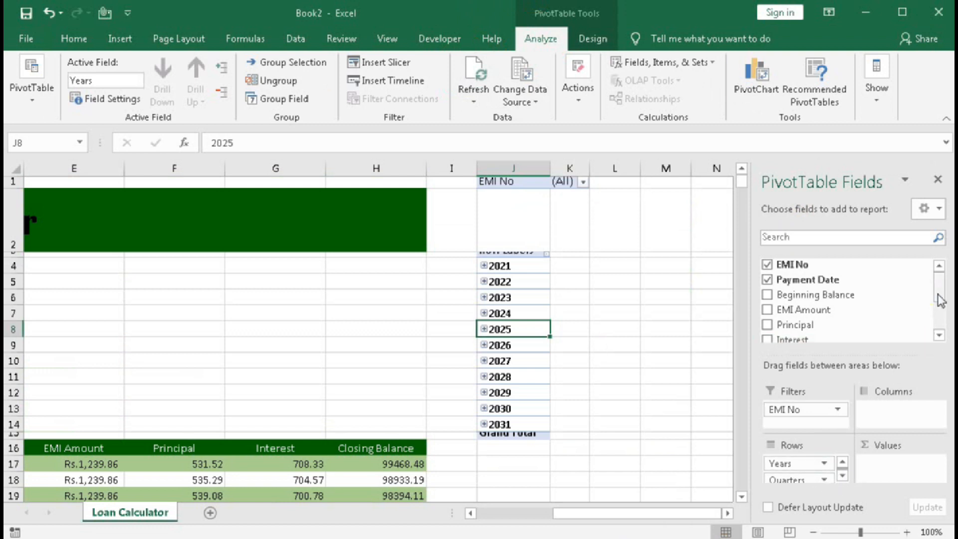
Remove the Quarters and Payment Date fields from the PivotTable rows, keeping only Years.
drag(938, 290, 938, 319)
click(767, 297)
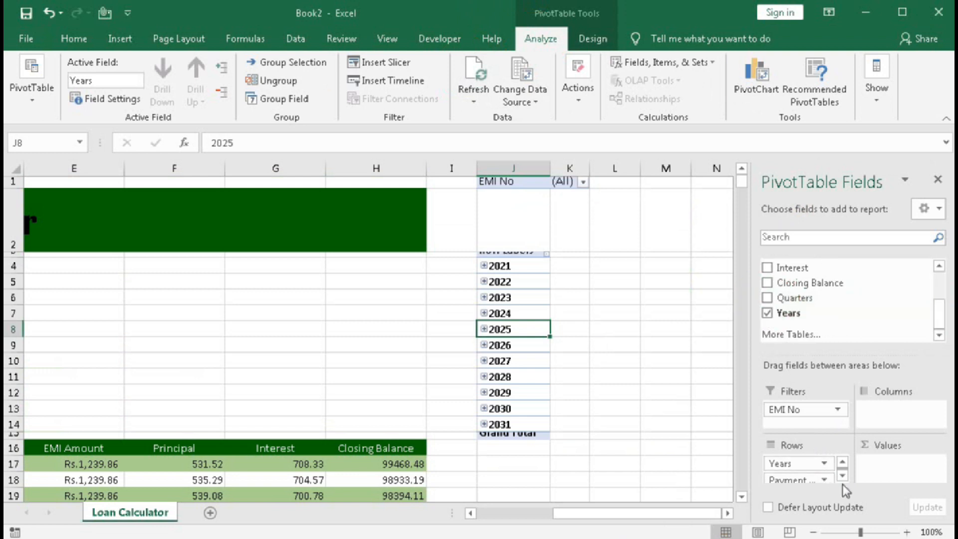
click(806, 479)
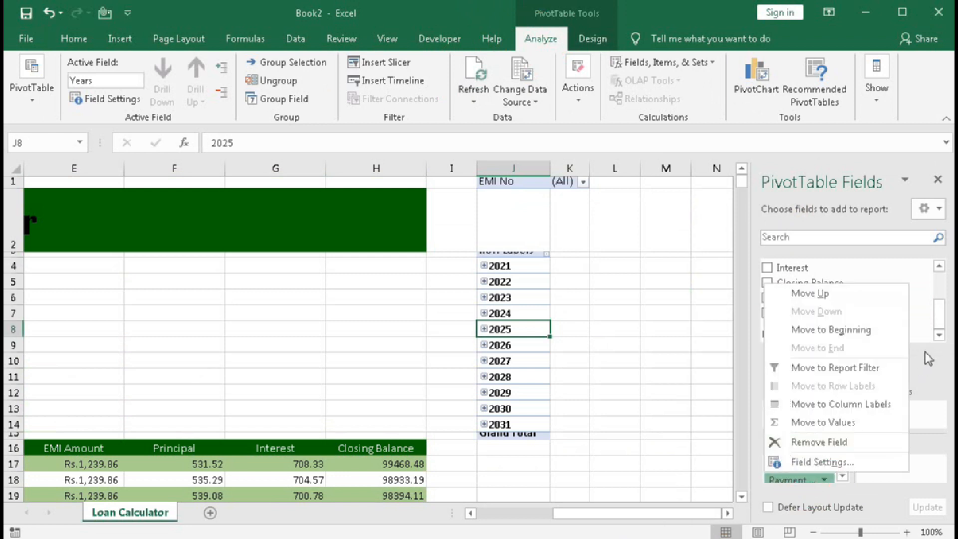
drag(939, 314, 940, 278)
click(768, 279)
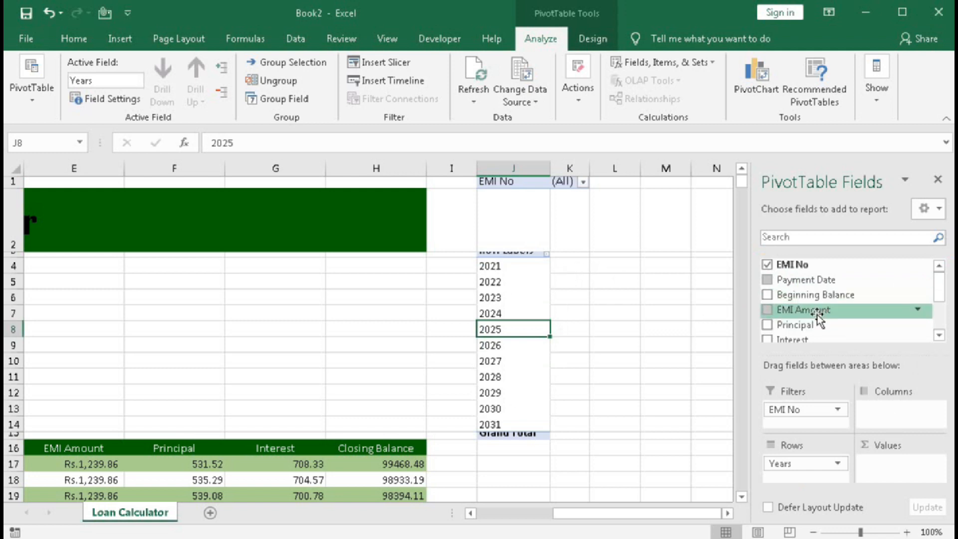
Add the Principal field to the PivotTable's Values area as a sum for each year.
drag(813, 325, 871, 413)
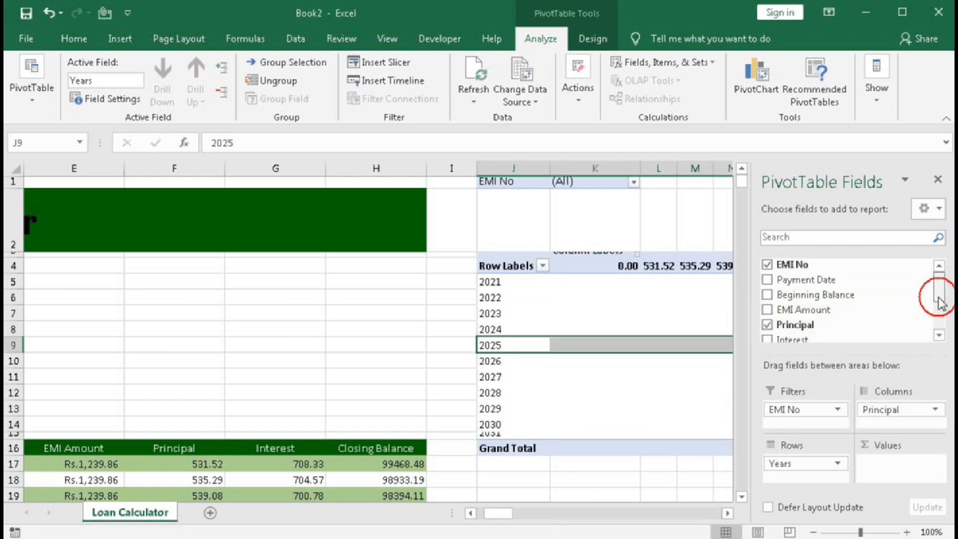
drag(937, 295, 942, 315)
drag(786, 307, 887, 470)
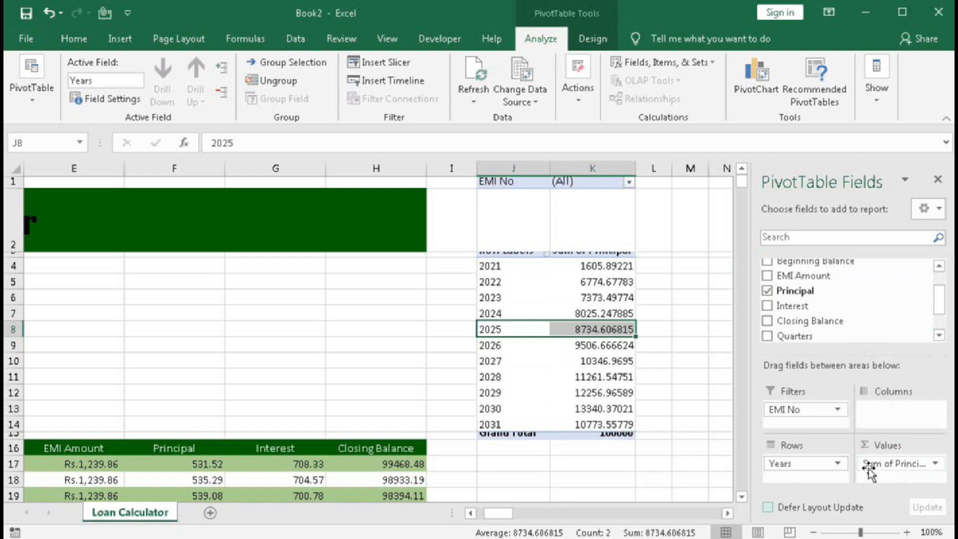
Rename the Principal value field to Principal Paid, keeping it summarised by Sum with no extra calculation.
click(935, 464)
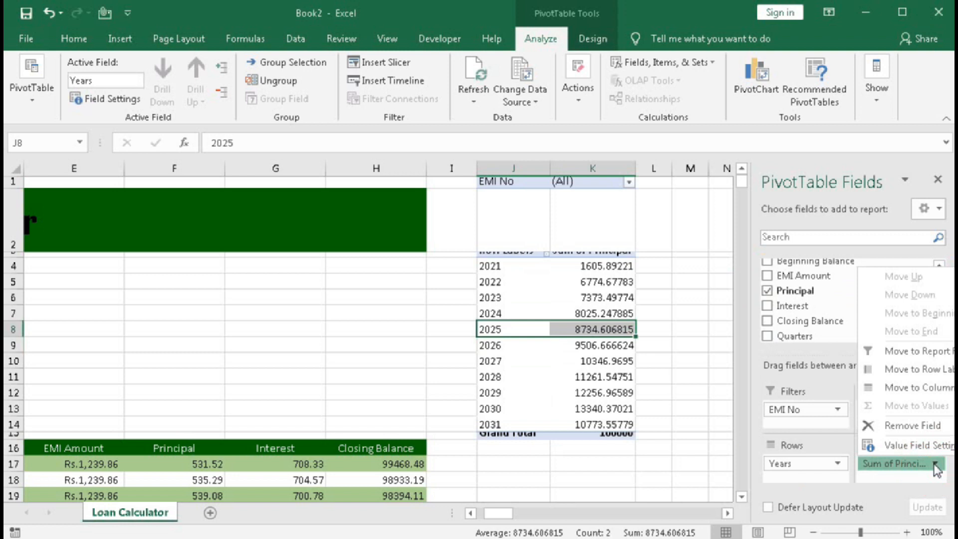
click(911, 446)
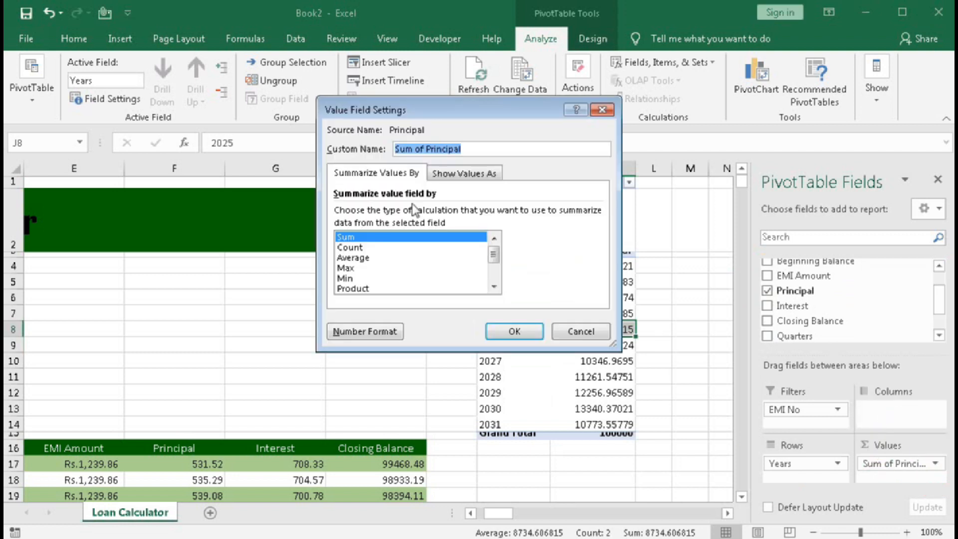
drag(426, 146, 384, 144)
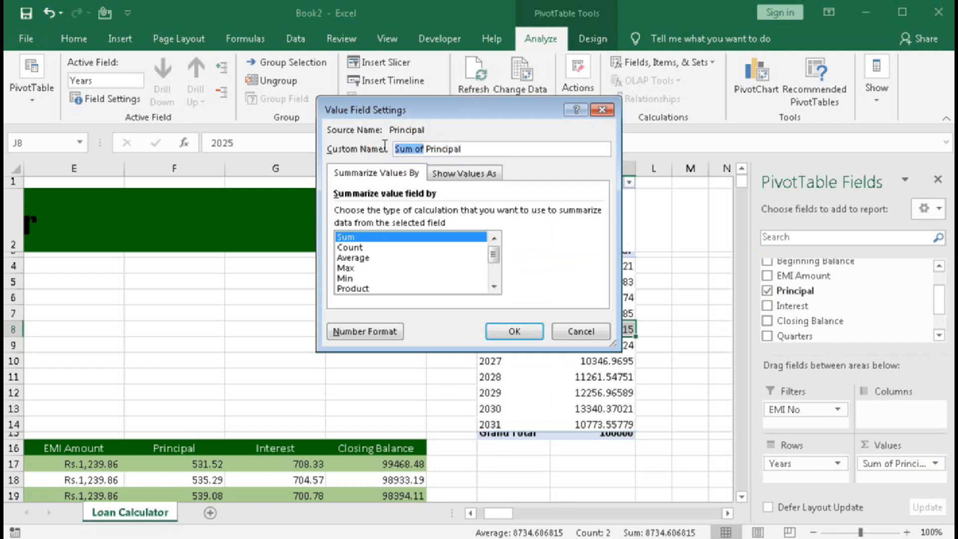
key(BackSpace)
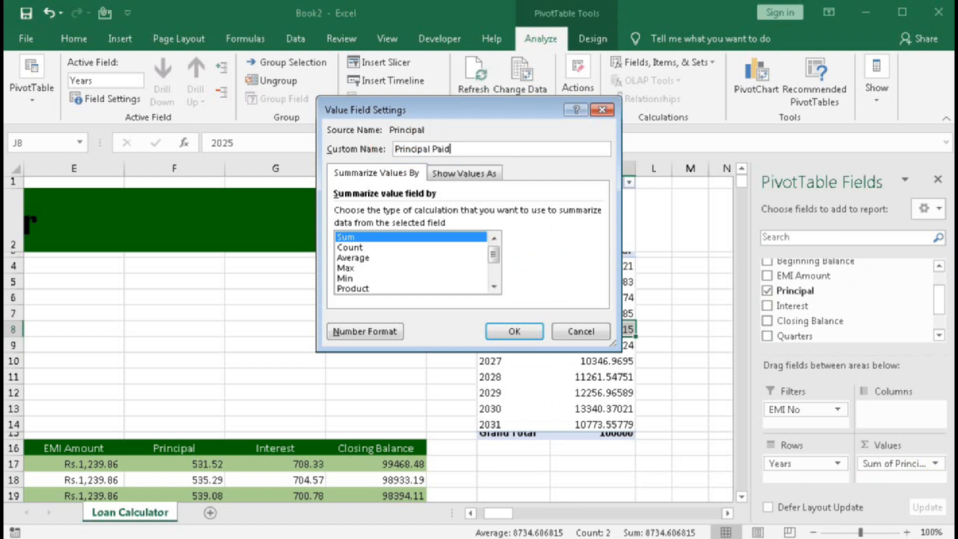
click(456, 175)
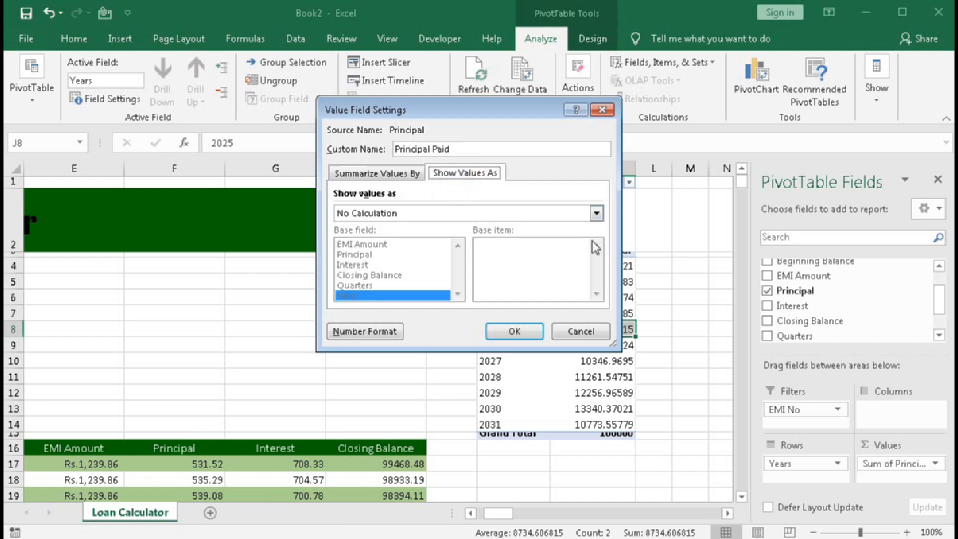
click(597, 215)
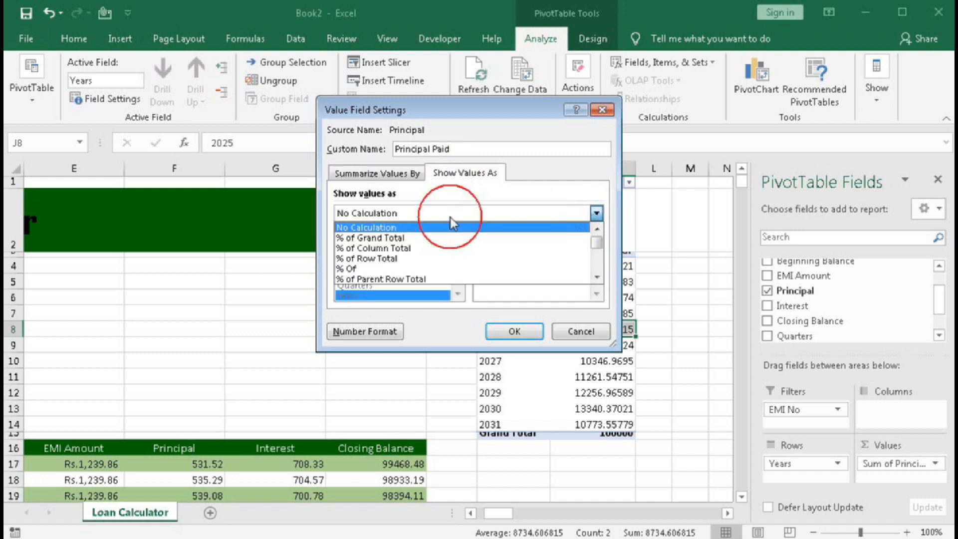
click(596, 279)
click(594, 280)
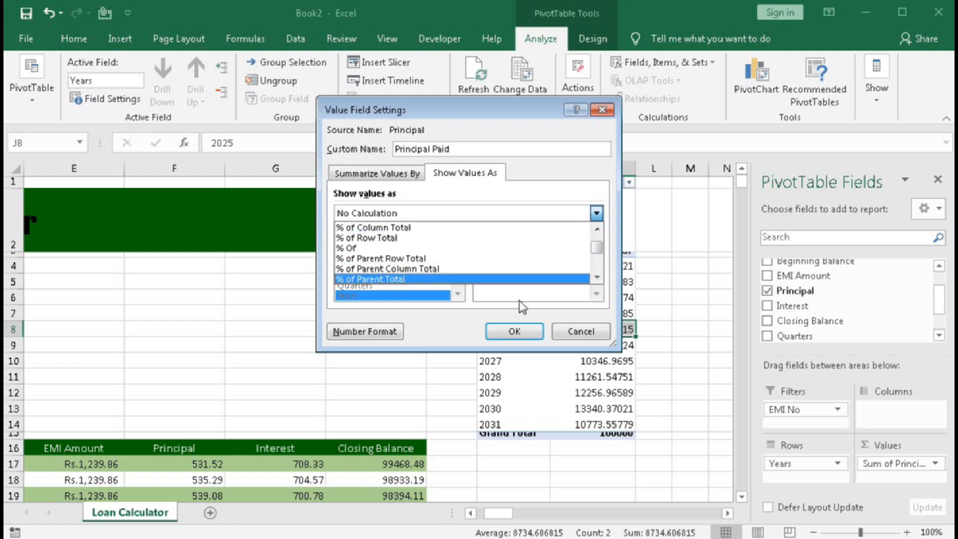
click(434, 318)
click(379, 173)
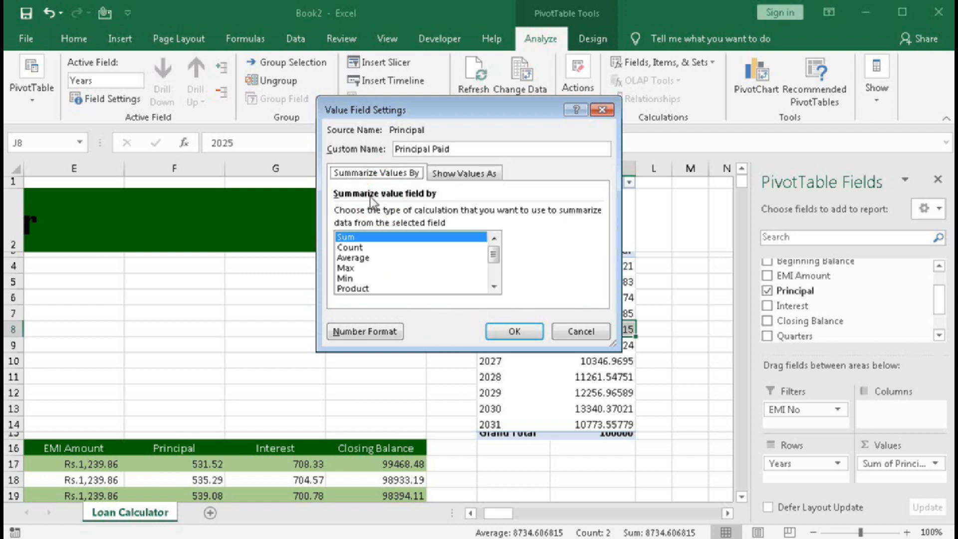
click(511, 330)
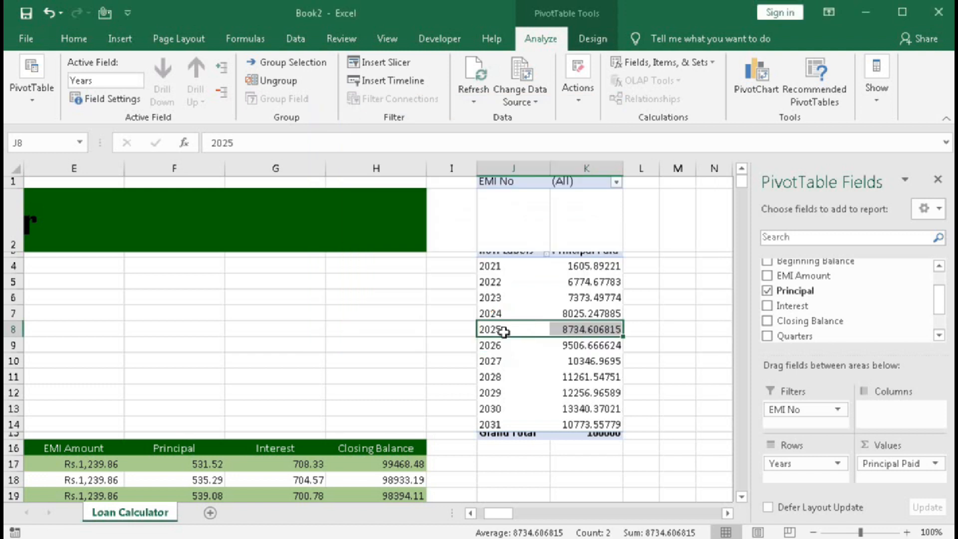
Add the Interest field to the PivotTable's Values area and rename it Interest Paid.
drag(803, 306, 876, 474)
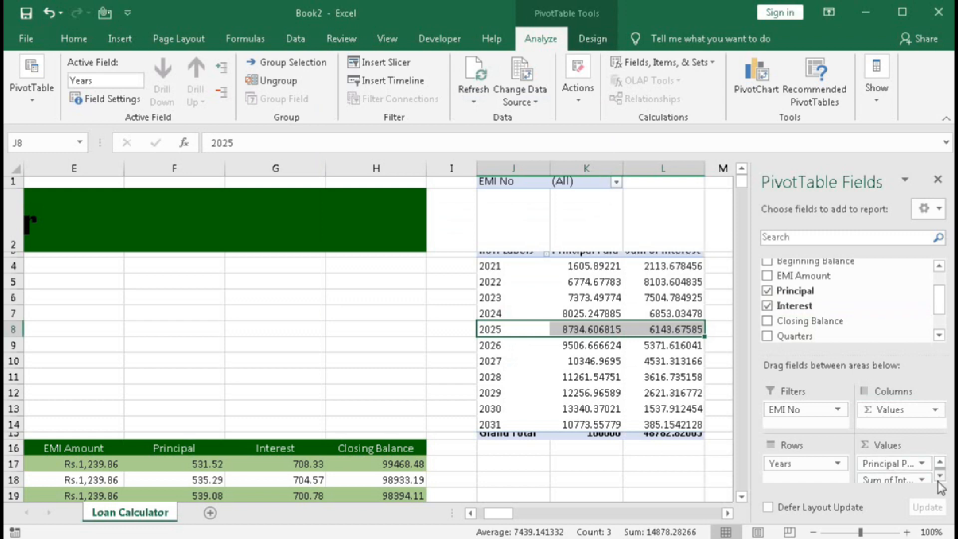
double_click(553, 44)
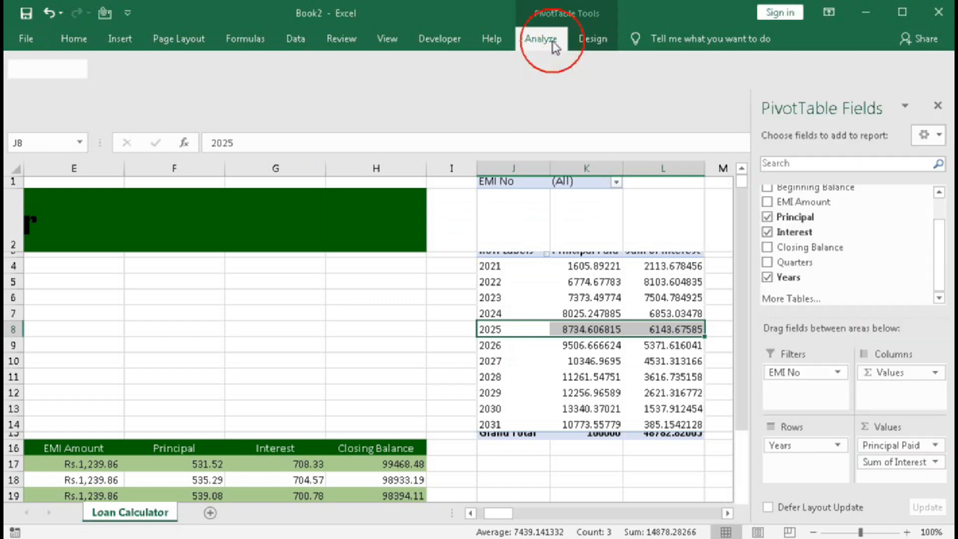
click(923, 460)
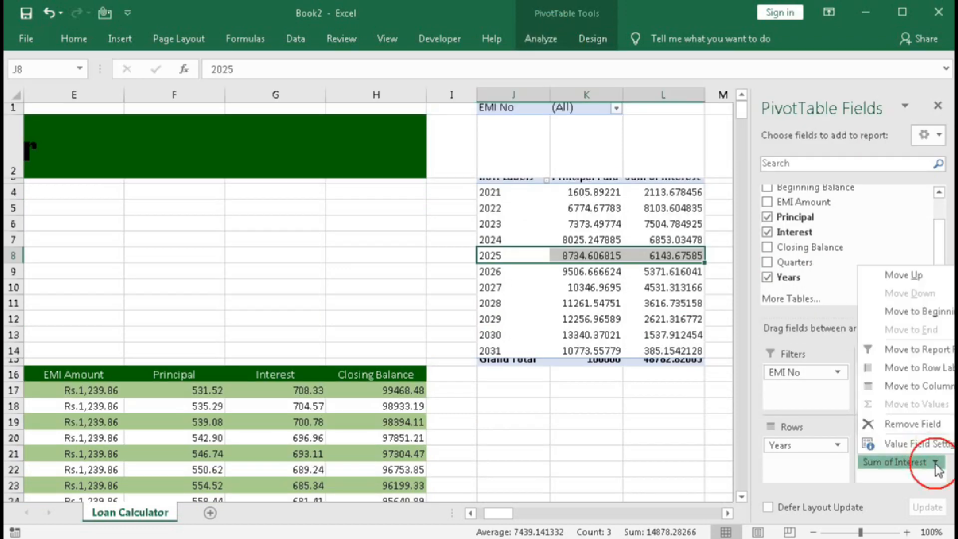
click(908, 445)
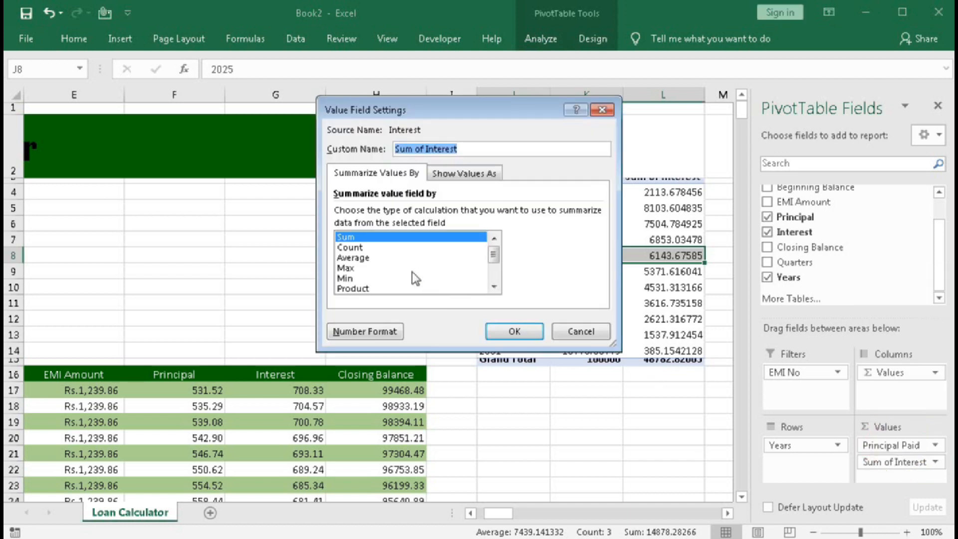
drag(425, 145, 346, 137)
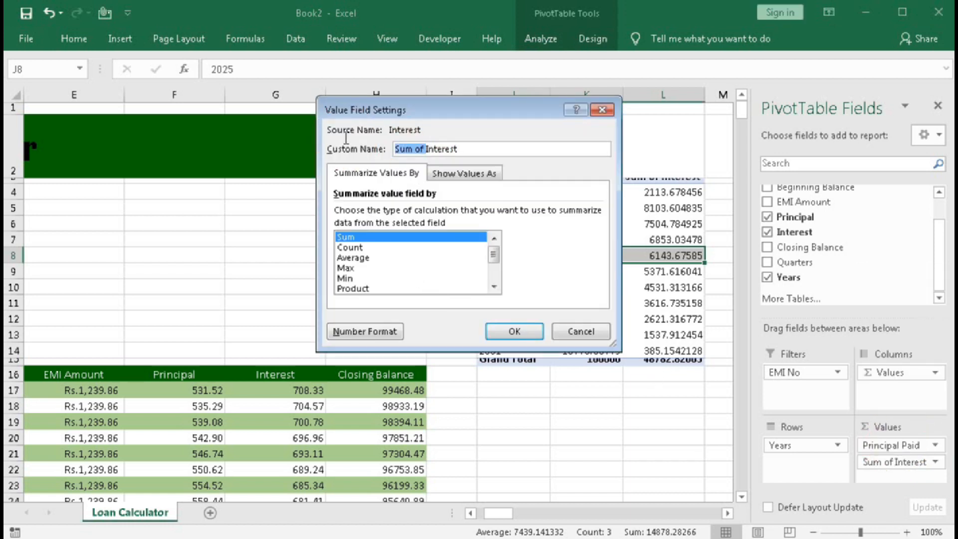
key(Delete)
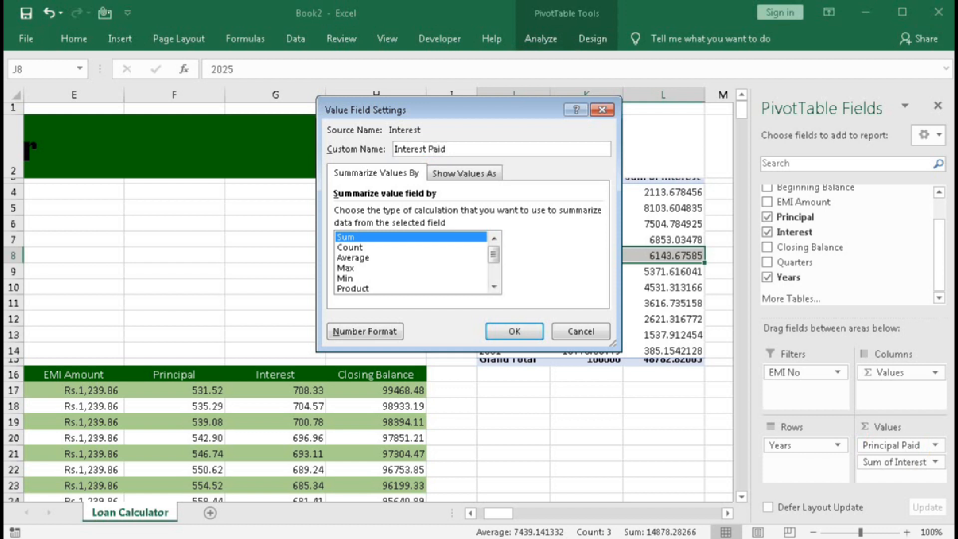
click(514, 330)
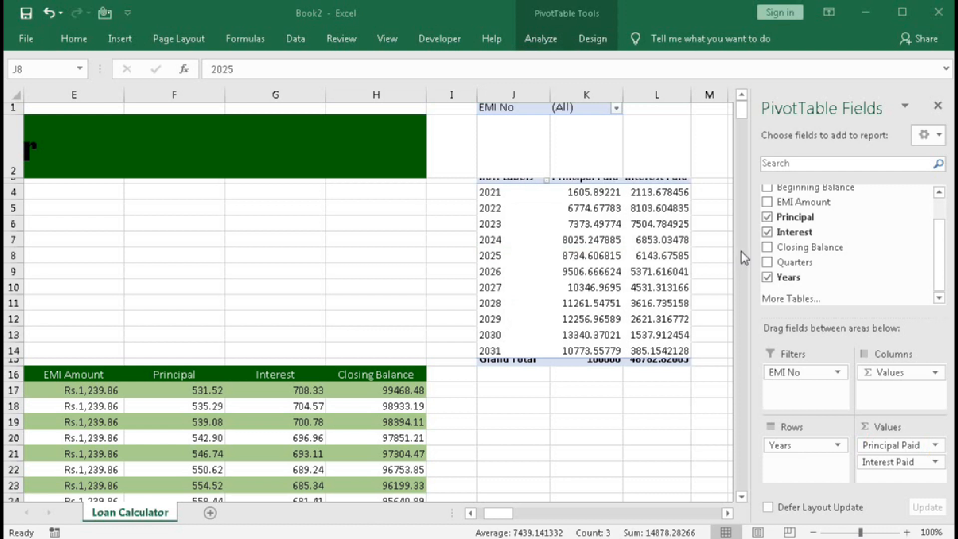
Add the Closing Balance field to the PivotTable's Values area and summarise it by Min.
drag(790, 250, 874, 480)
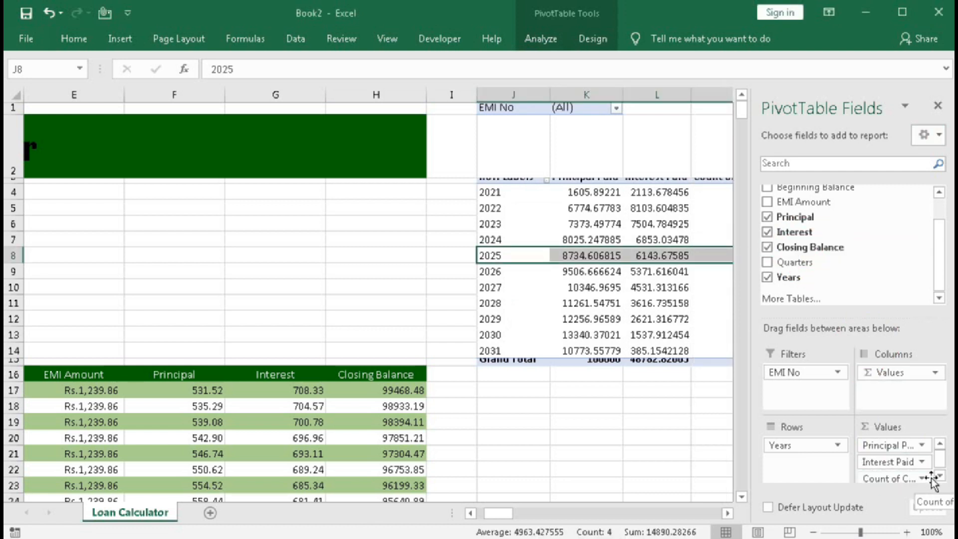
click(922, 479)
click(913, 462)
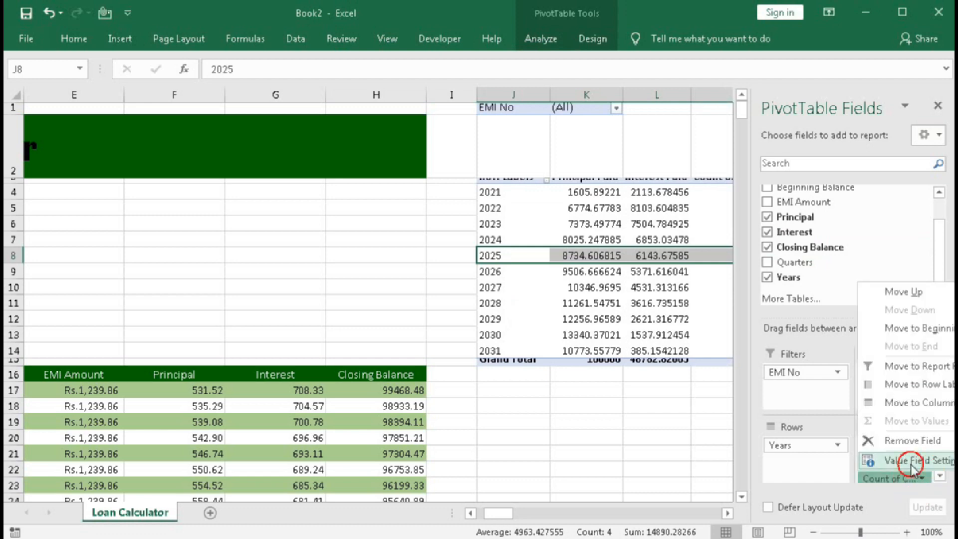
click(345, 279)
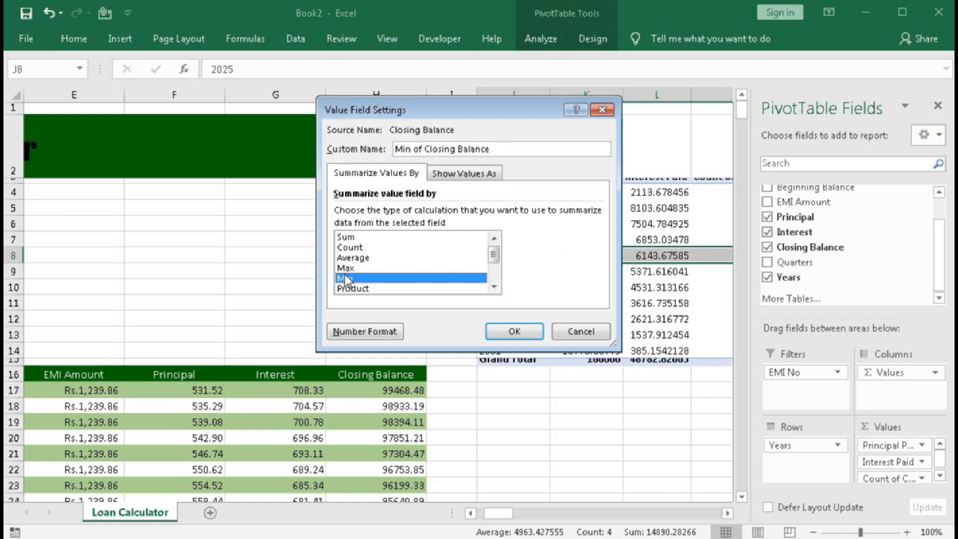
click(523, 339)
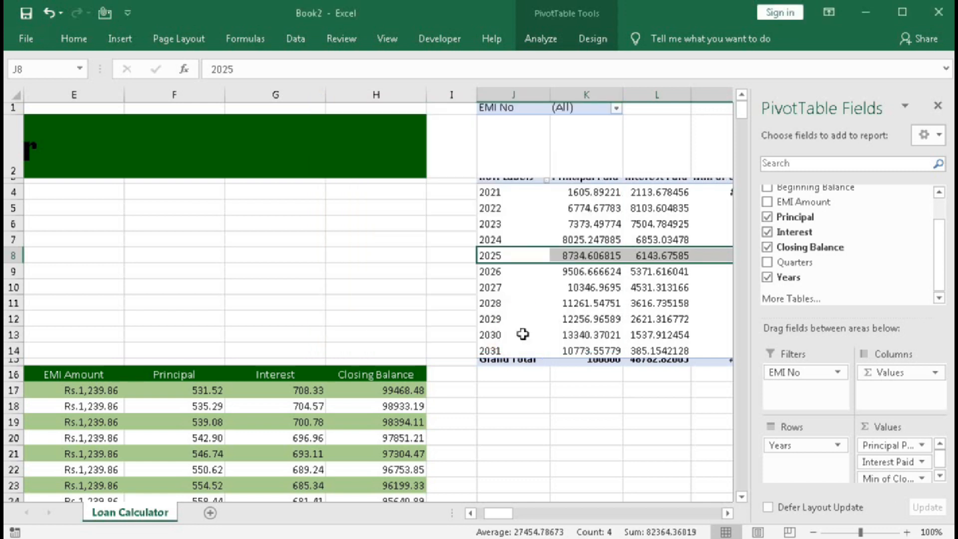
Rename the Closing Balance value field to Loan Balance.
click(921, 478)
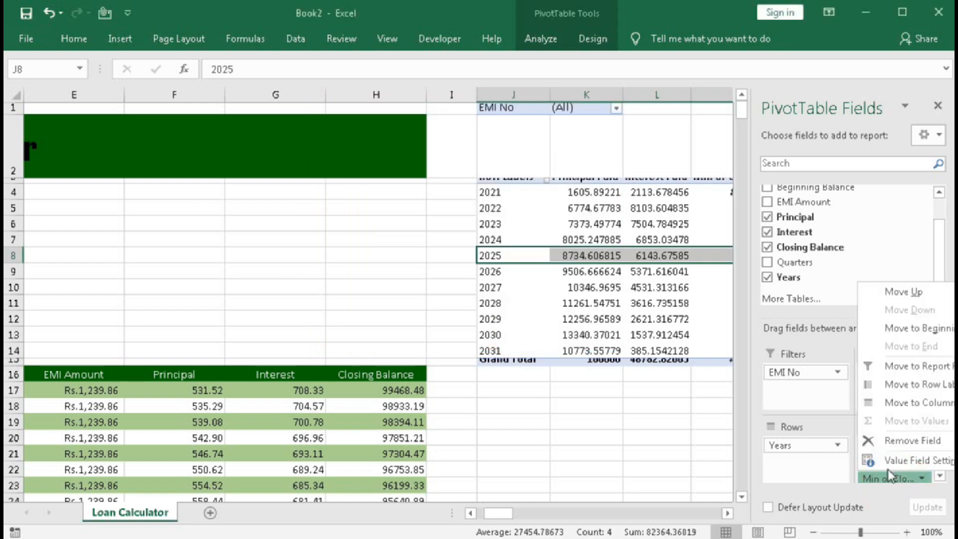
click(890, 465)
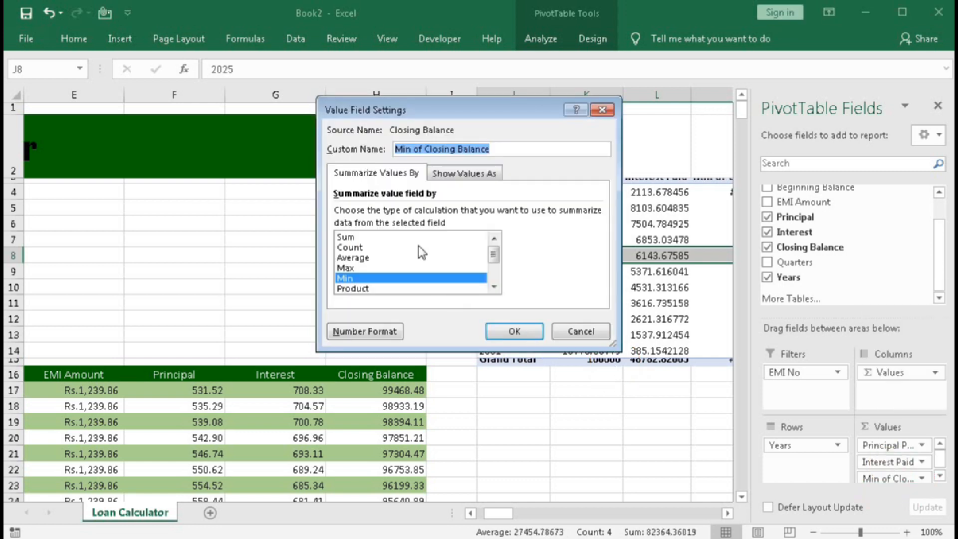
click(454, 148)
drag(455, 148, 272, 154)
text(LOan)
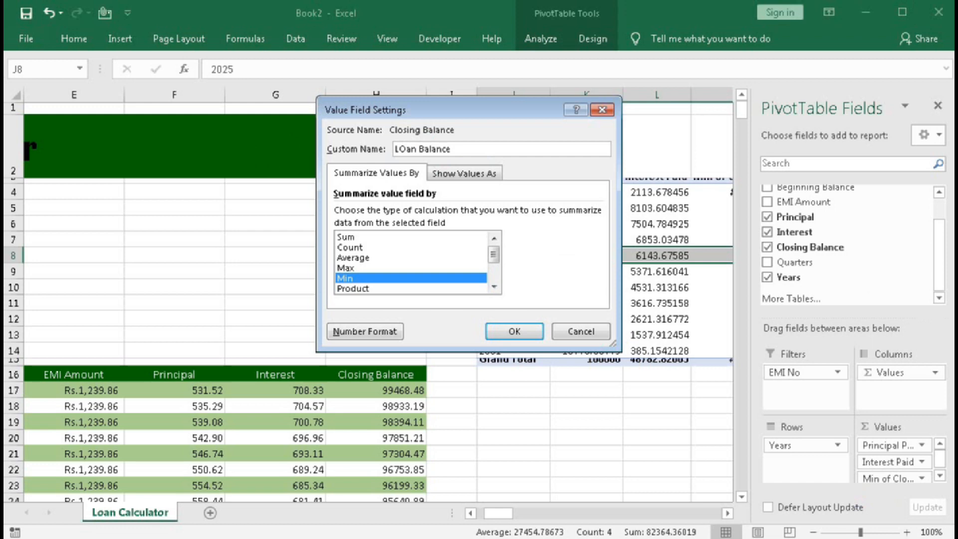
click(499, 331)
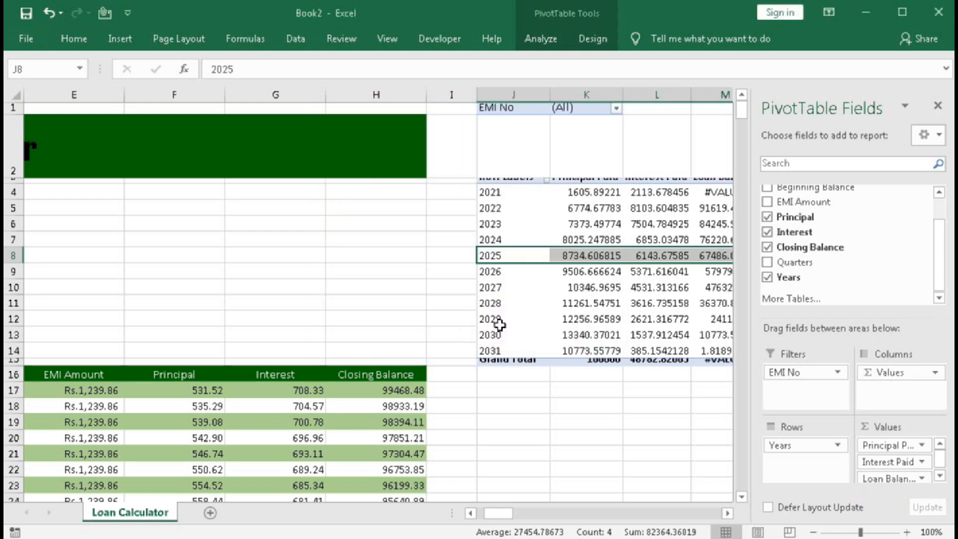
Inspect the 2021 Loan Balance cell and ungroup the PivotTable's year rows into individual payment dates.
click(728, 514)
click(728, 514)
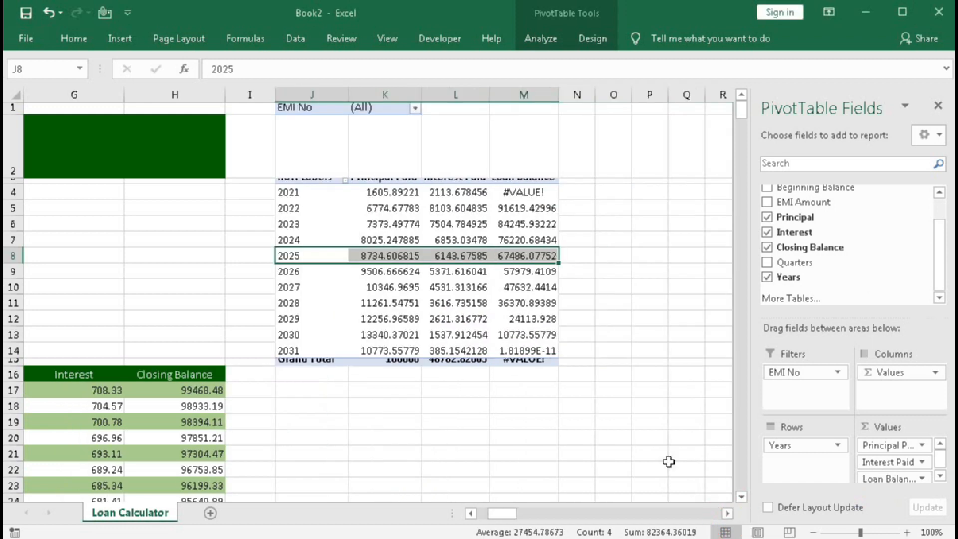
mouse_move(390, 234)
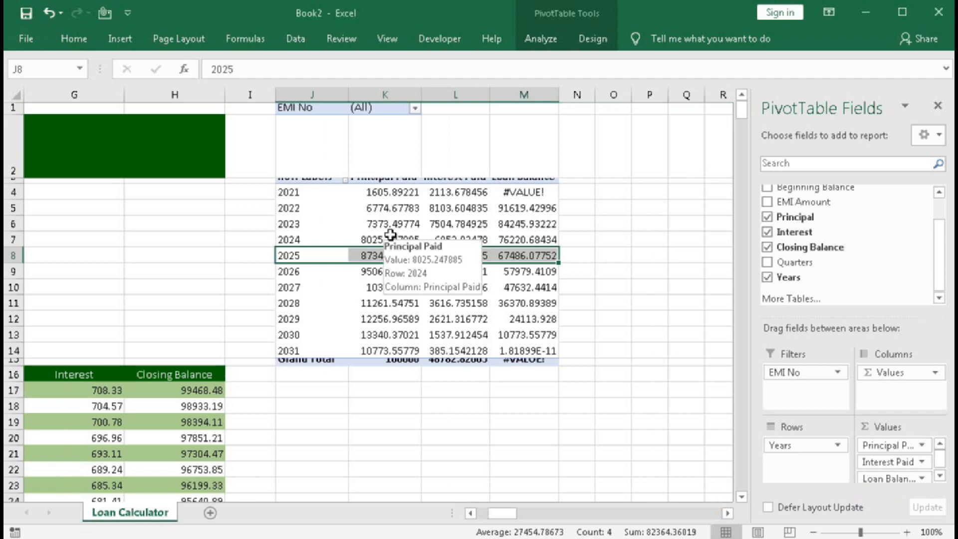
click(522, 192)
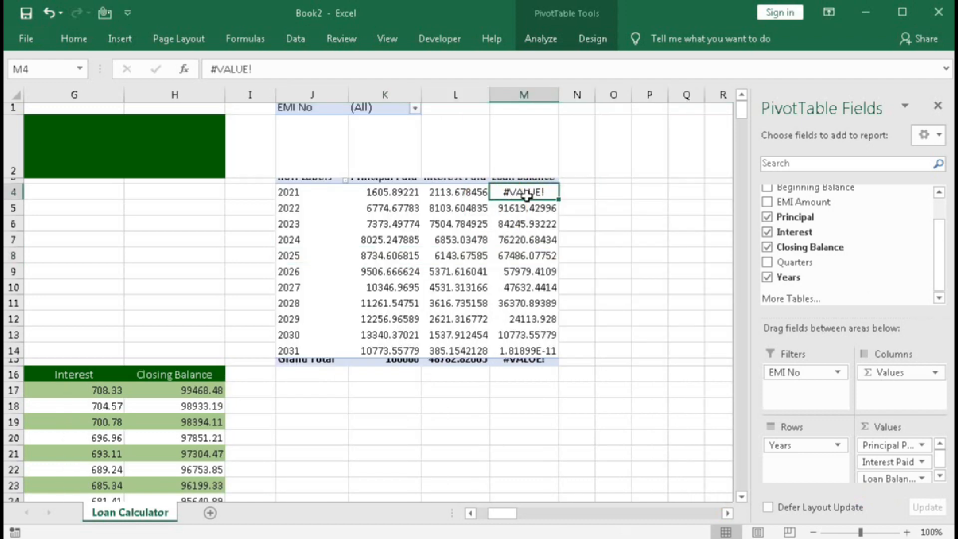
mouse_move(524, 193)
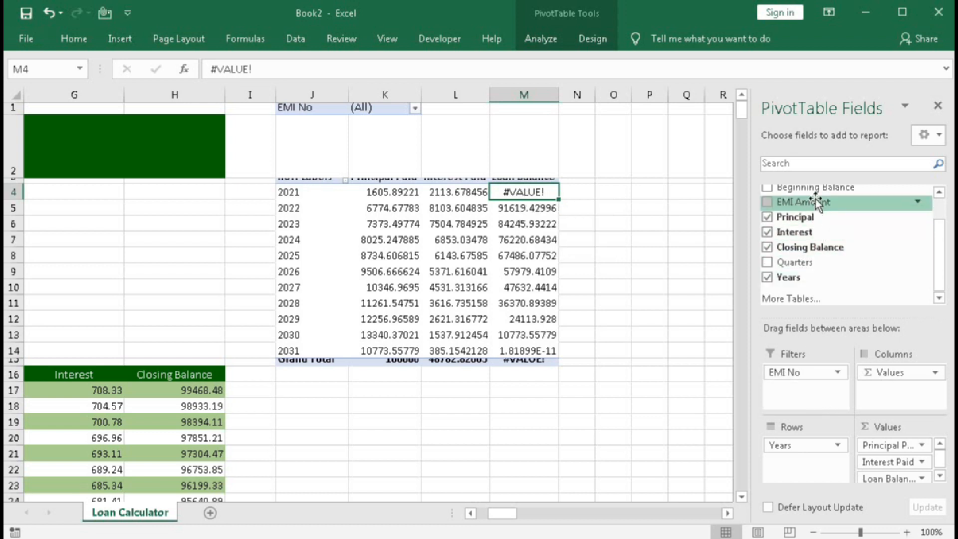
right_click(293, 242)
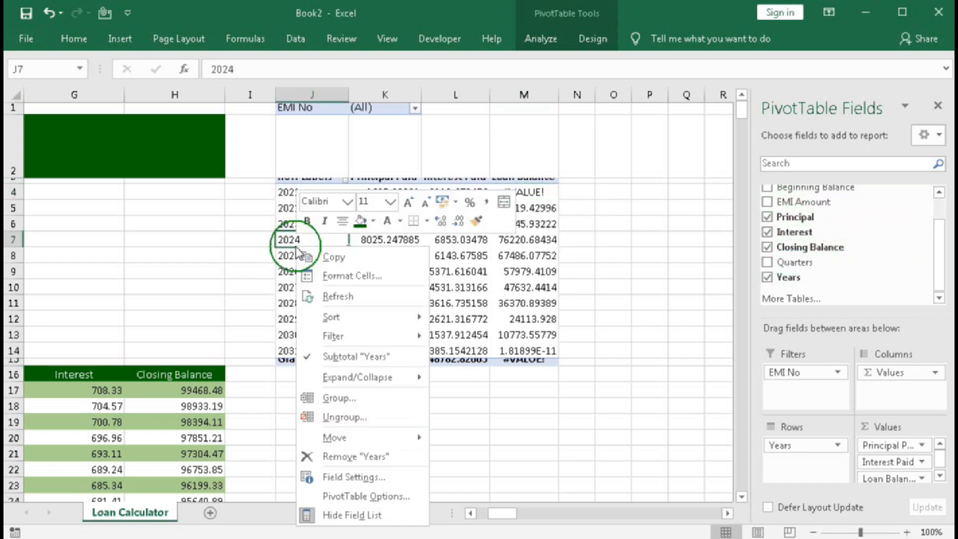
click(353, 419)
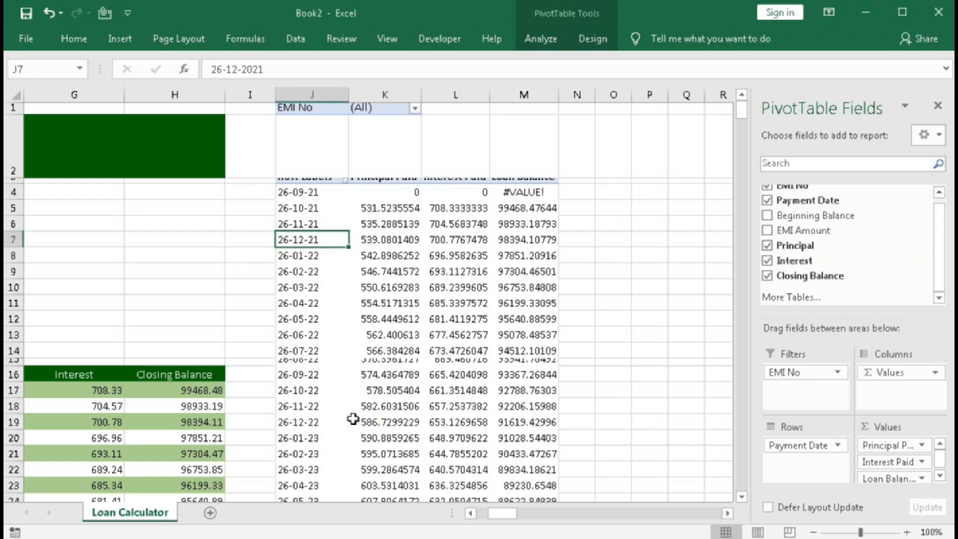
Inspect the PivotTable's Loan Balance cell for 26-09-21 and the Closing Balance formula for EMI No 1 in H17.
click(517, 191)
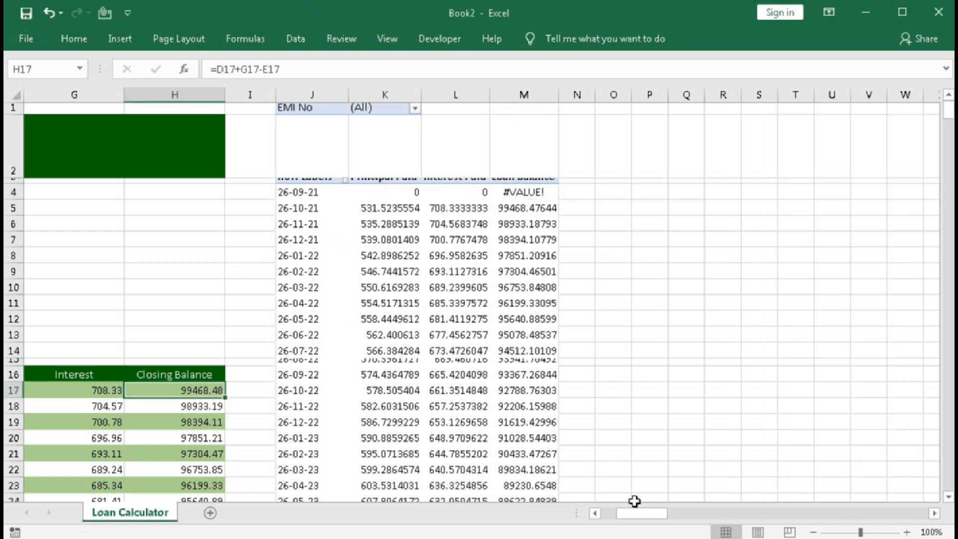
drag(644, 514, 628, 518)
click(638, 387)
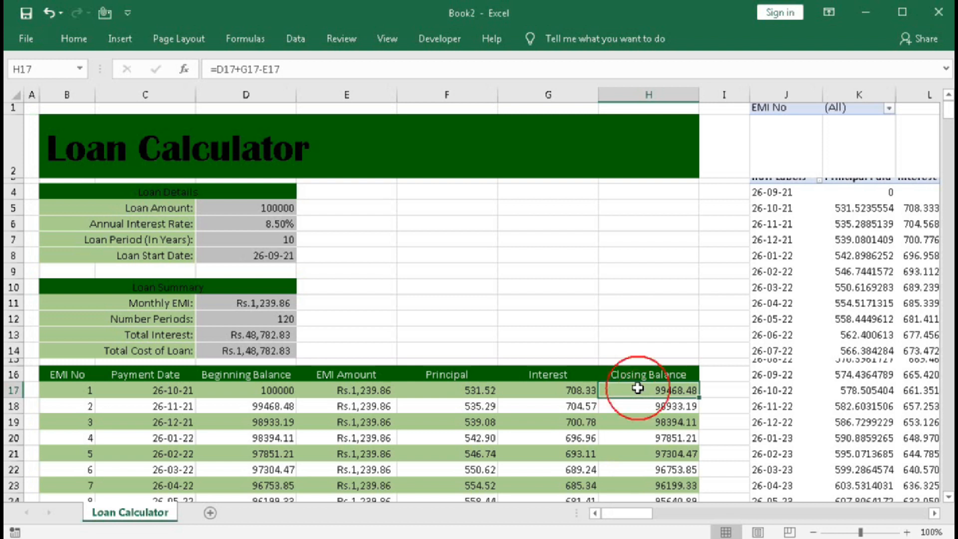
Change the Closing Balance formula in H17 to =IF(B17="",0,D17+G17-E17) and fill it down the column.
click(222, 69)
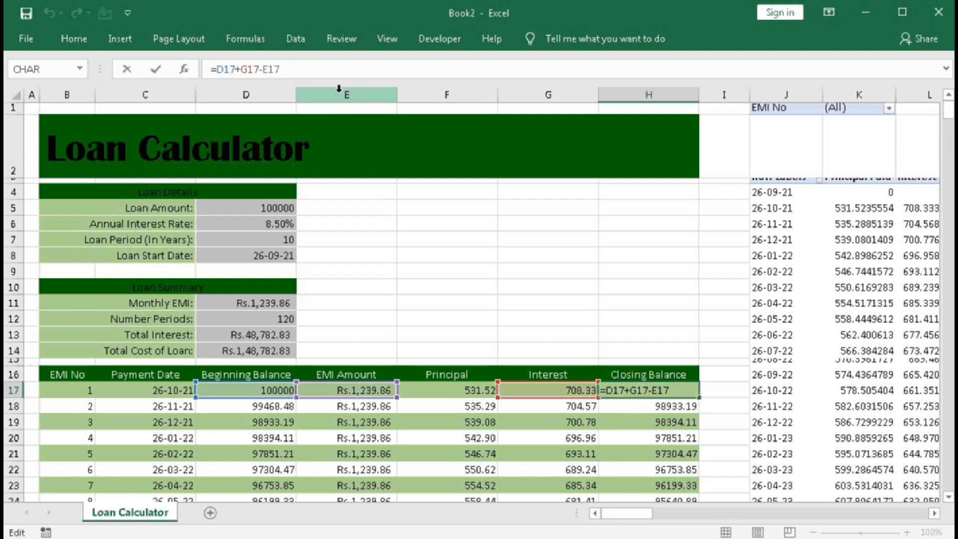
text(=)
key(BackSpace)
text(IF()
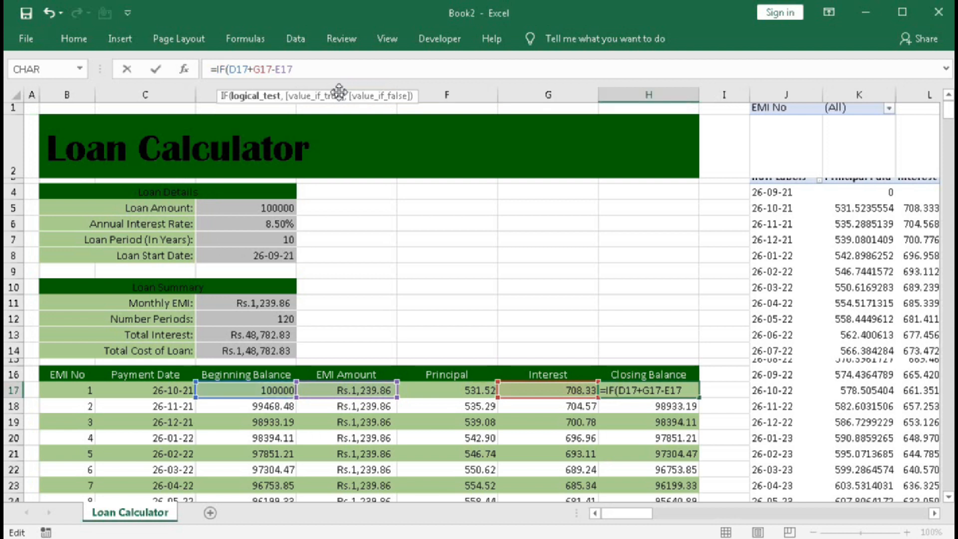
click(52, 394)
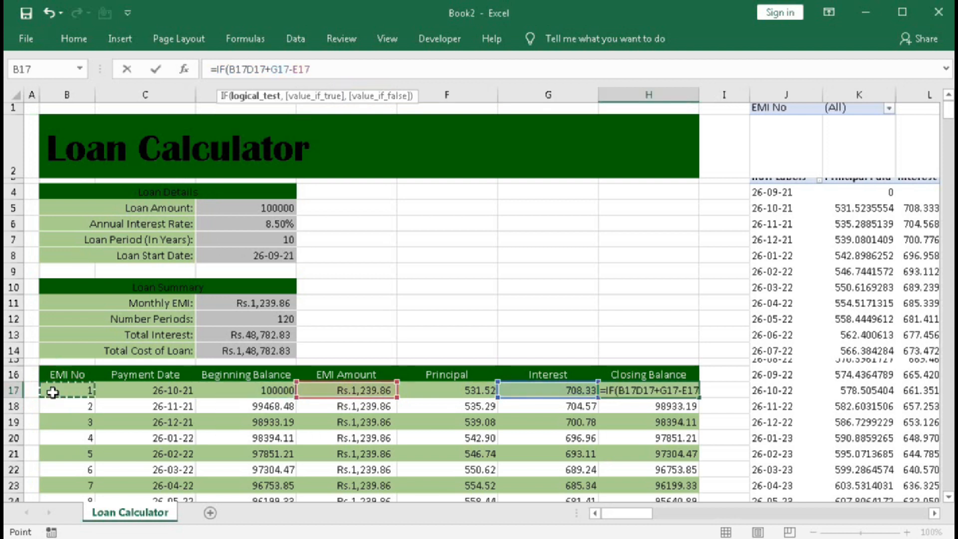
text(="",)
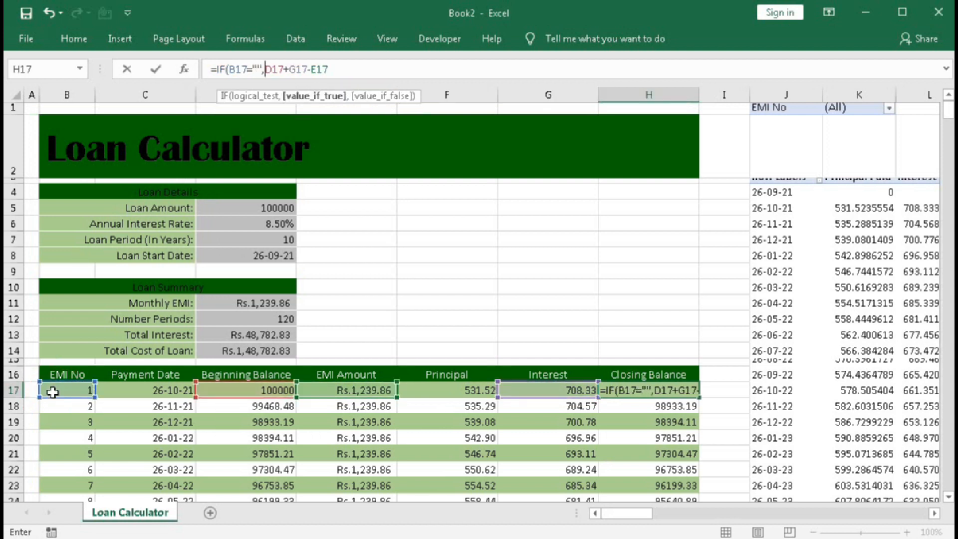
text(0)
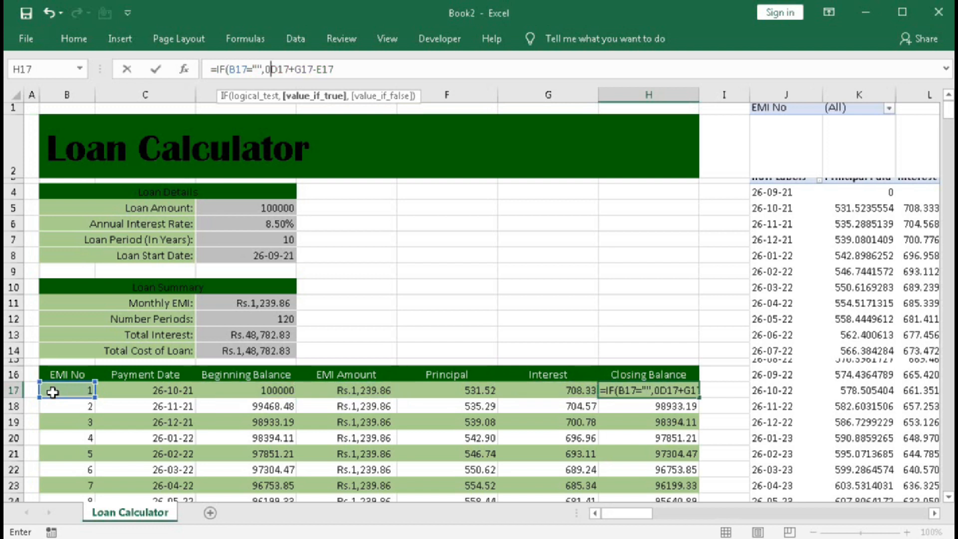
text(,)
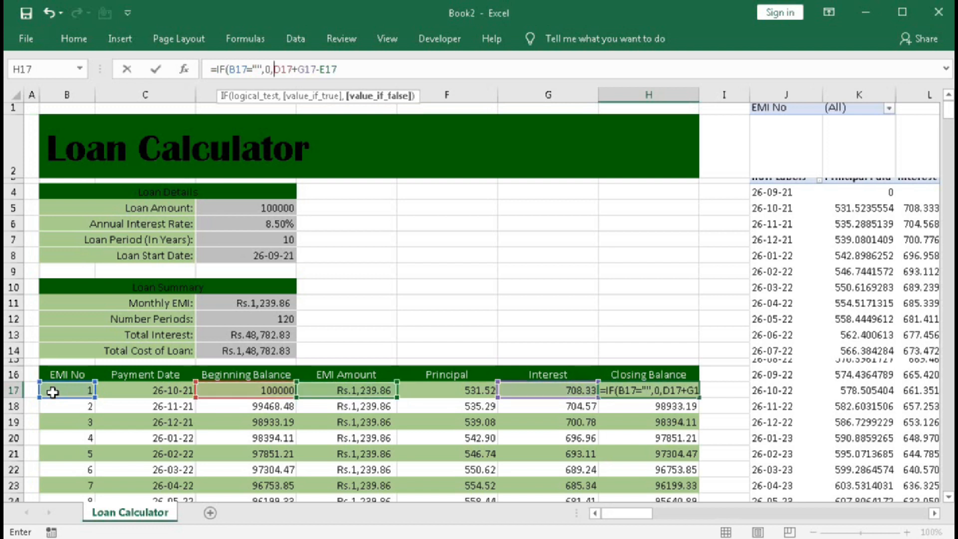
key(End)
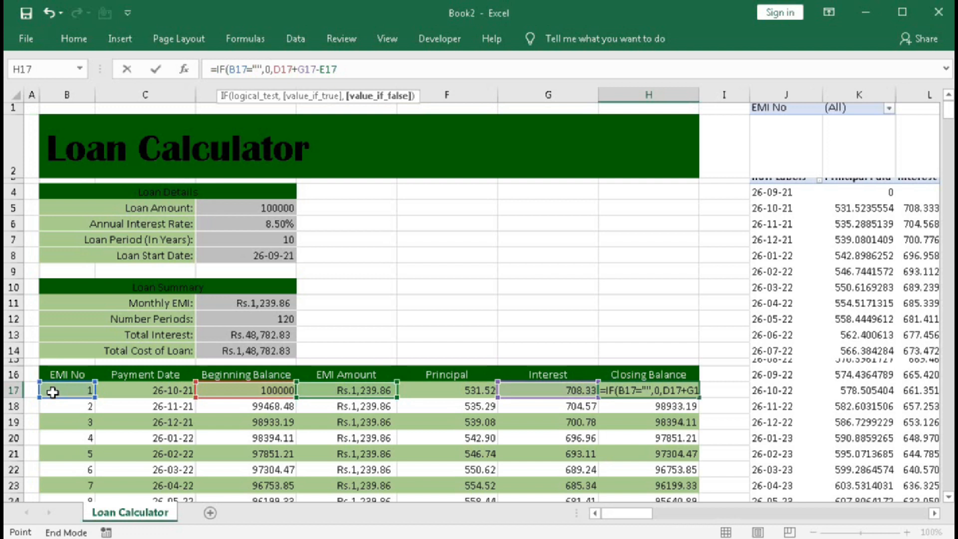
click(344, 71)
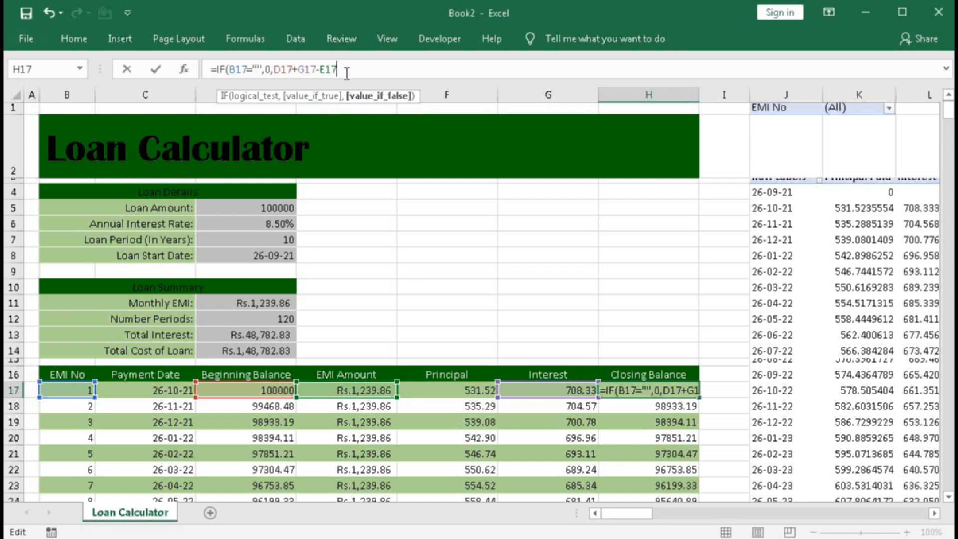
text())
key(Return)
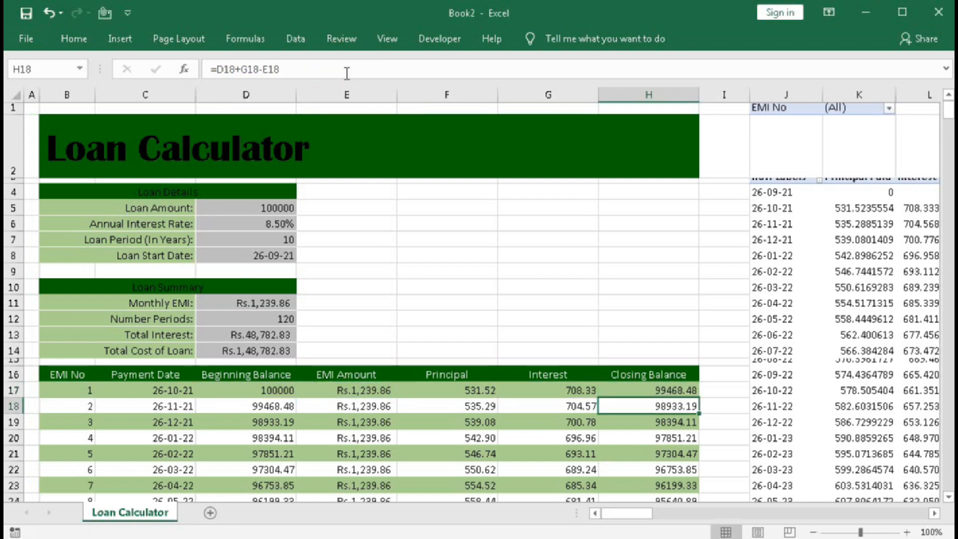
click(643, 389)
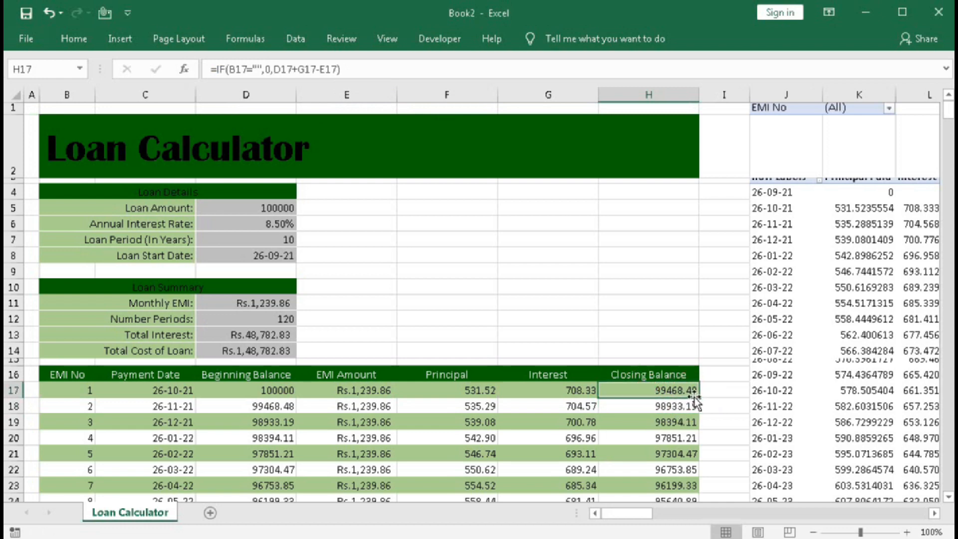
double_click(698, 398)
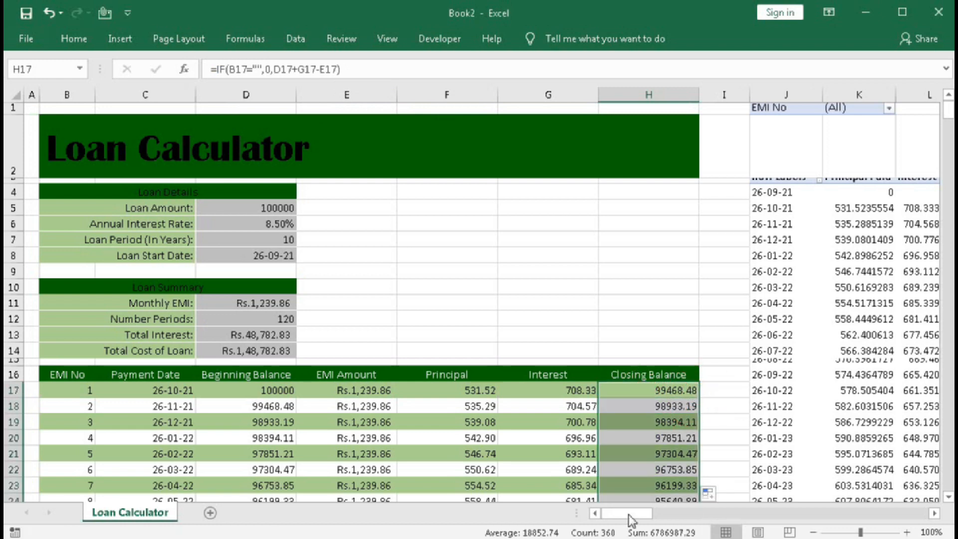
Refresh the PivotTable and check its Loan Balance cell for 26-09-21.
drag(627, 516, 649, 517)
click(585, 298)
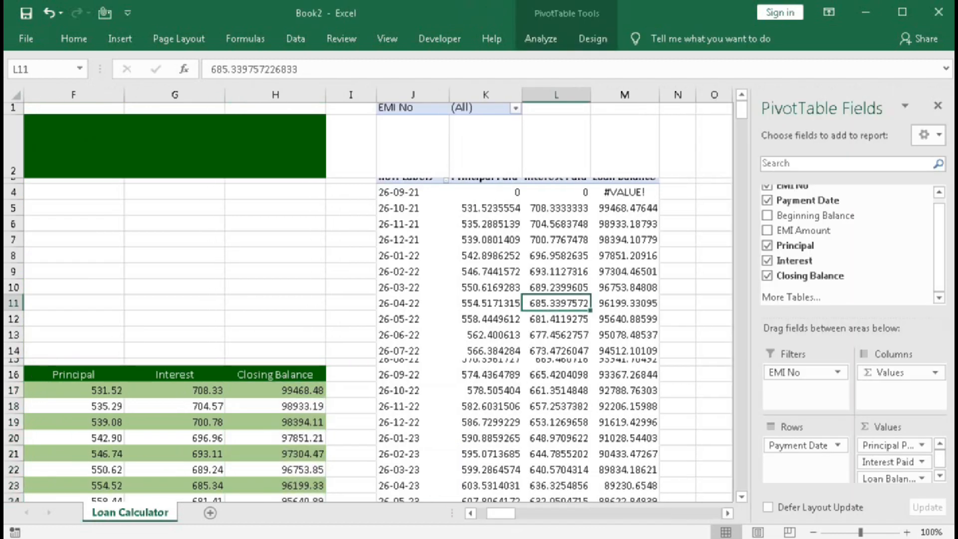
click(543, 38)
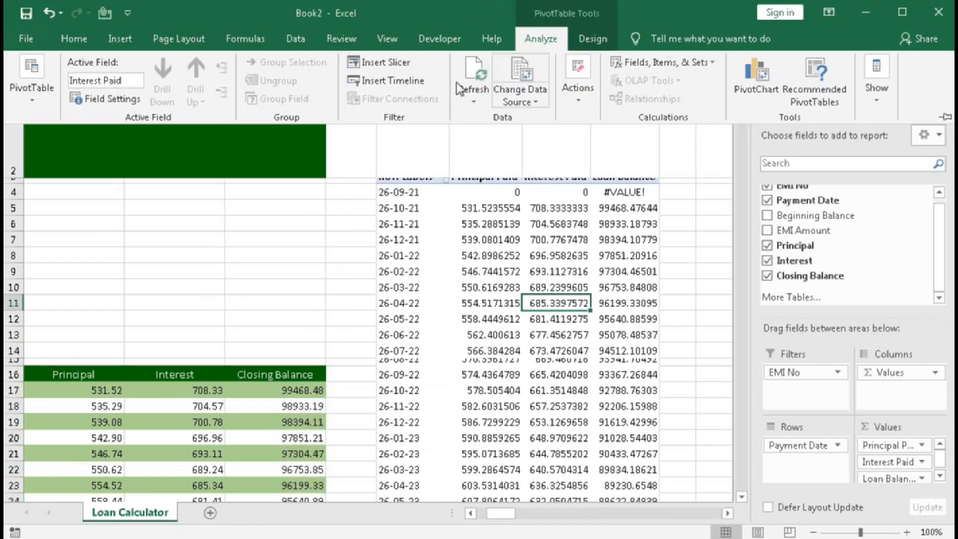
click(464, 86)
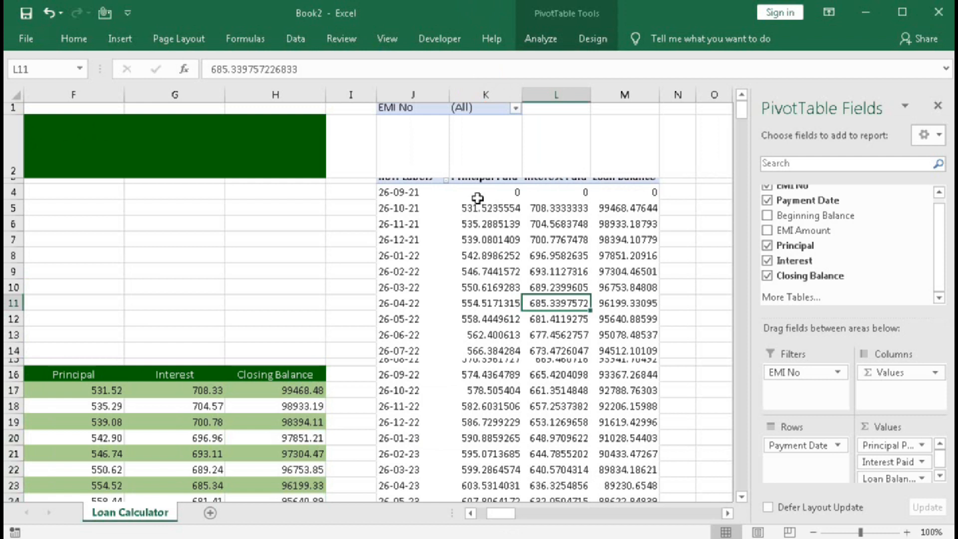
click(654, 193)
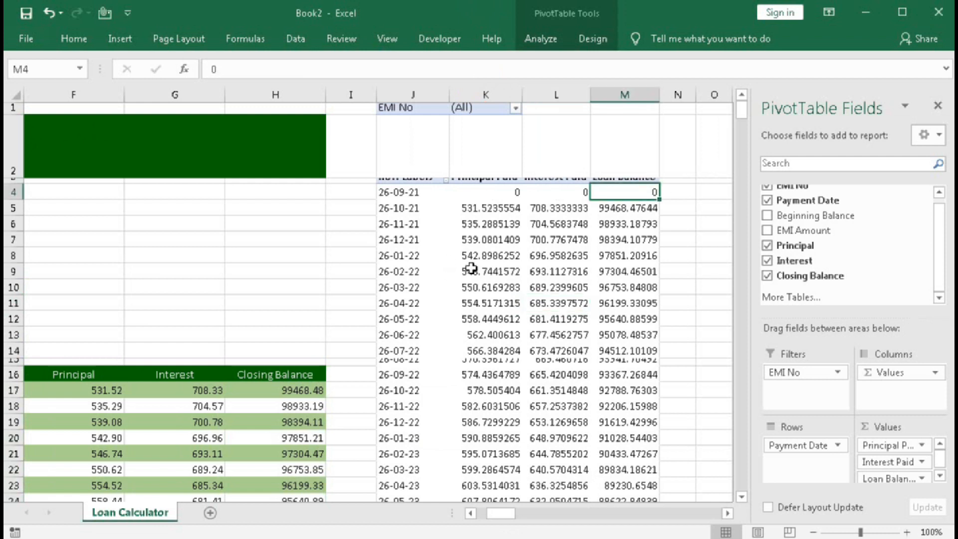
Group the PivotTable's payment dates by Years only, with Months deselected.
mouse_move(473, 272)
right_click(404, 243)
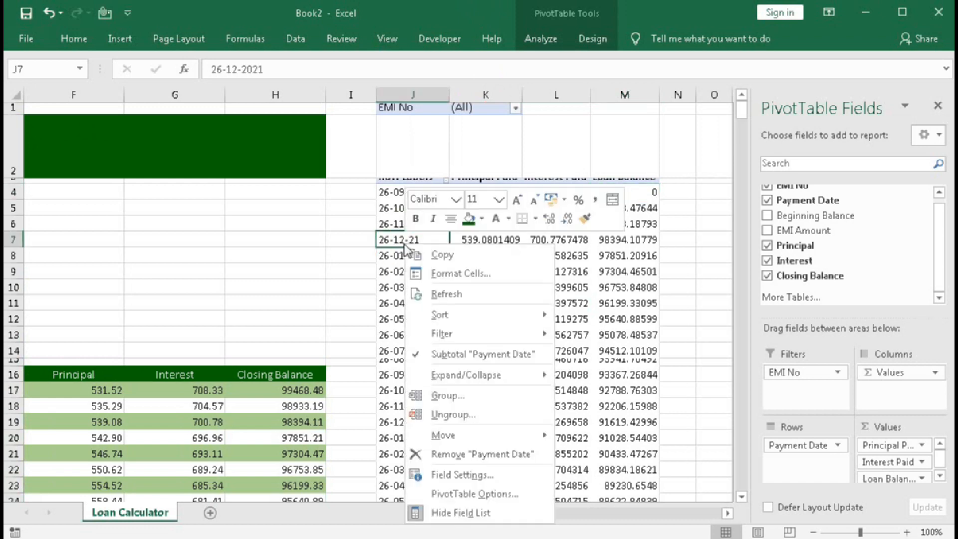
click(451, 402)
click(390, 438)
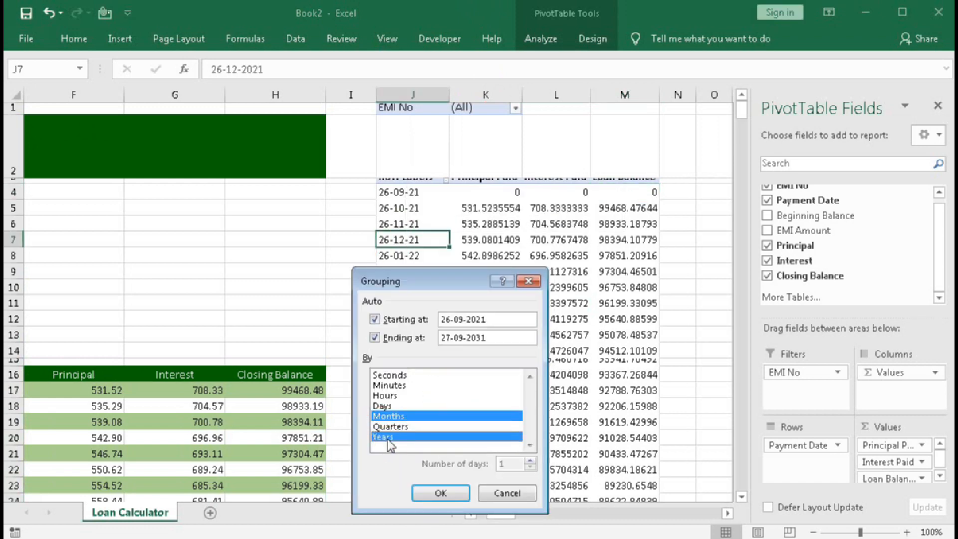
click(403, 417)
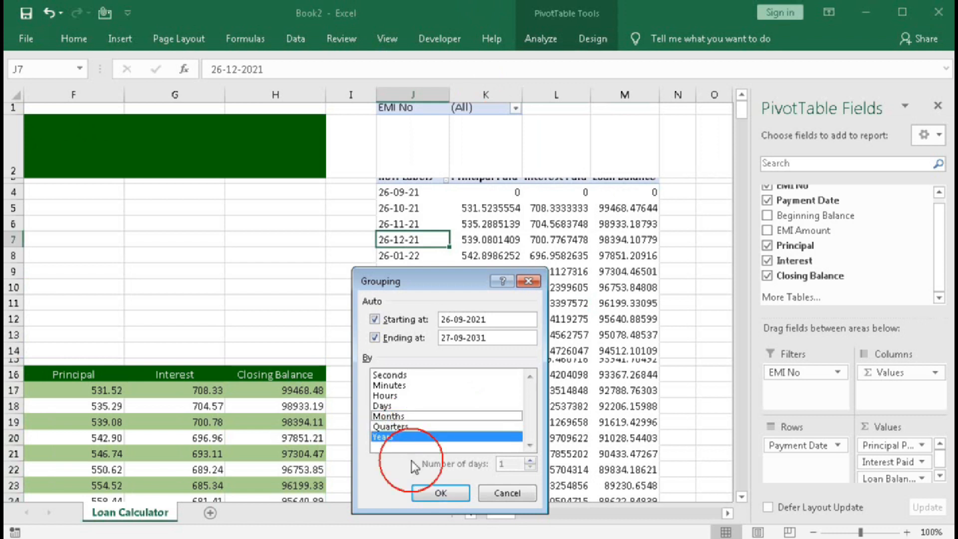
click(426, 493)
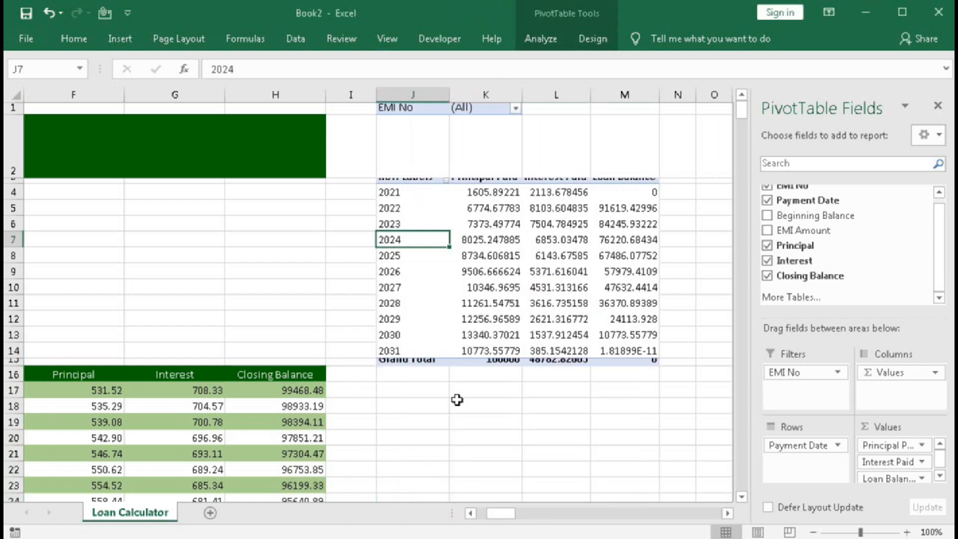
Inspect the 2031 Loan Balance cell and ungroup the year rows into individual payment dates again.
mouse_move(534, 355)
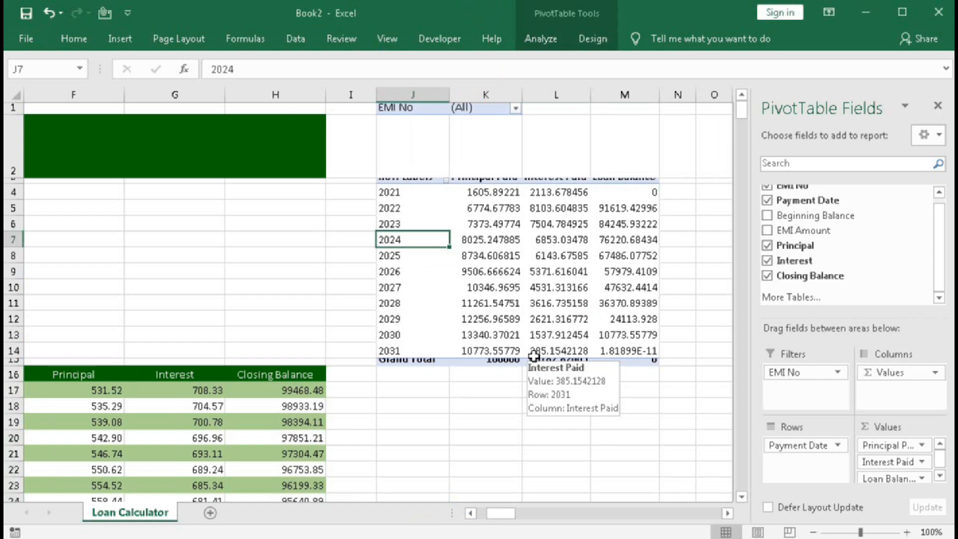
click(625, 353)
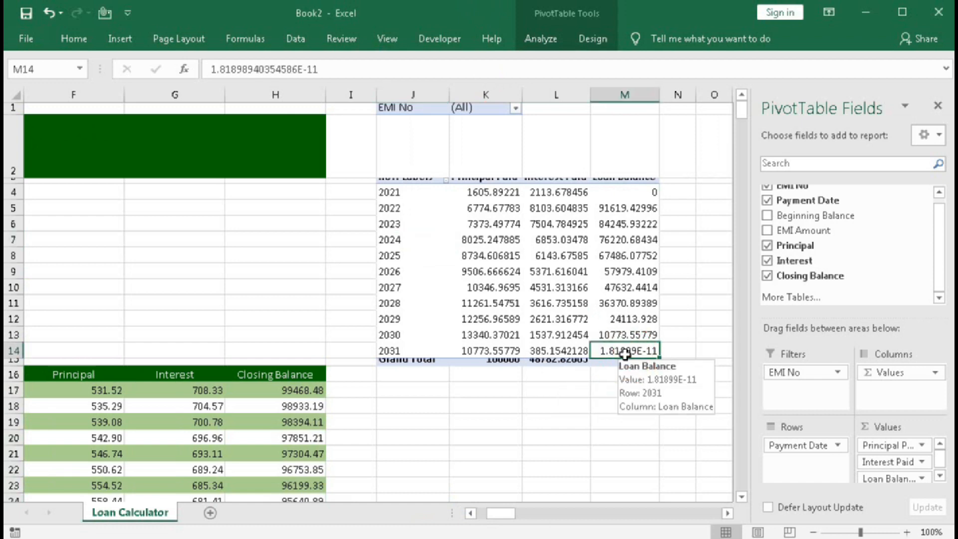
right_click(413, 256)
click(464, 427)
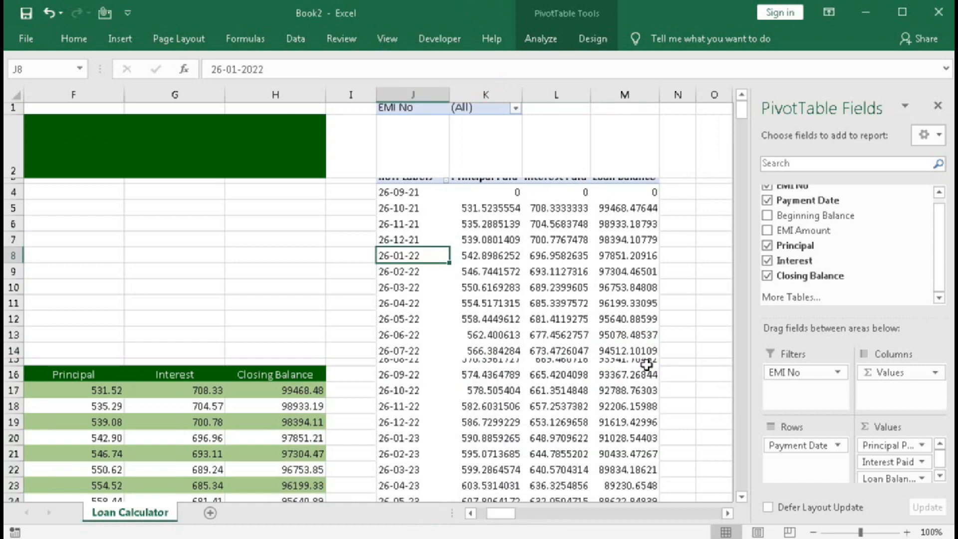
Compare the PivotTable's Loan Balance for 26-09-31 with the final Closing Balance cells of the EMI chart.
drag(742, 130, 739, 426)
drag(740, 382, 745, 185)
click(618, 430)
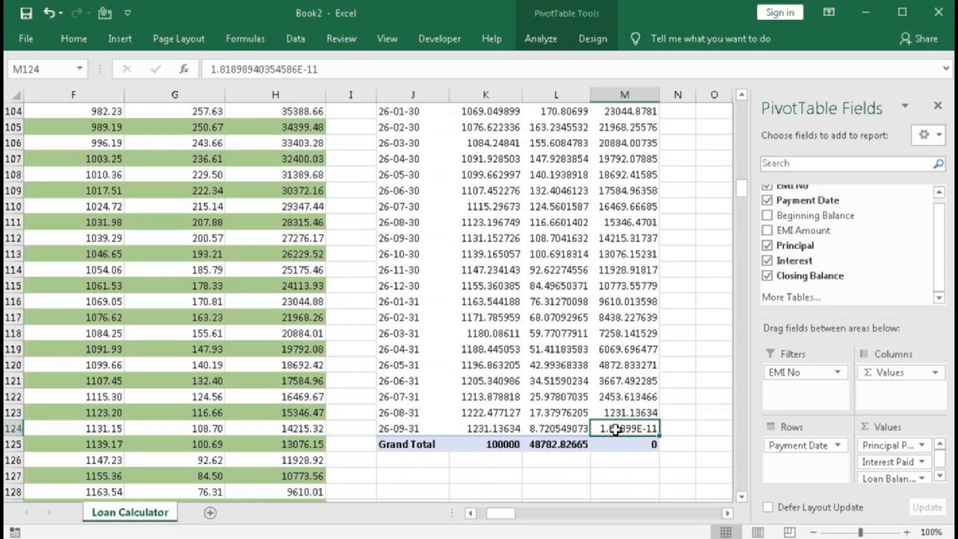
mouse_move(614, 430)
click(285, 363)
scroll(283, 362, down, 6)
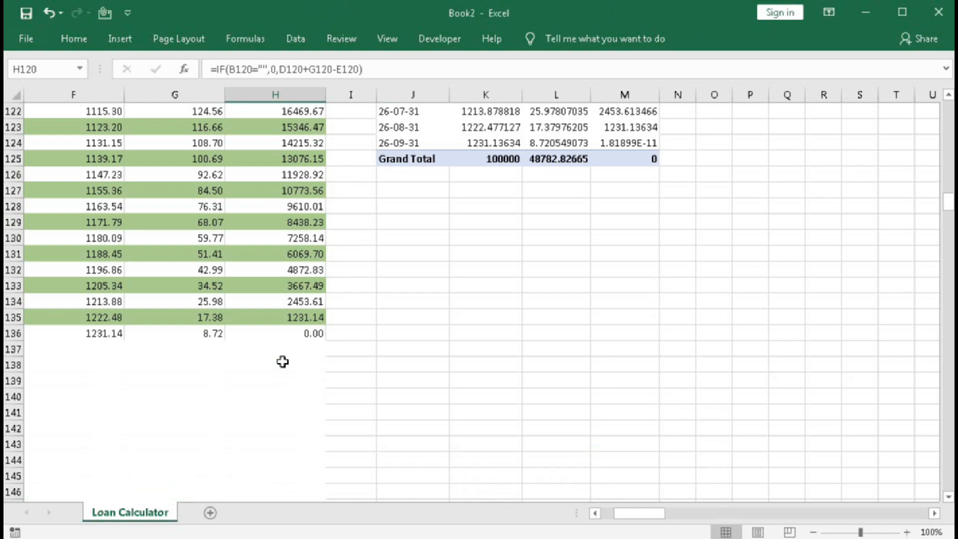
click(297, 317)
click(297, 333)
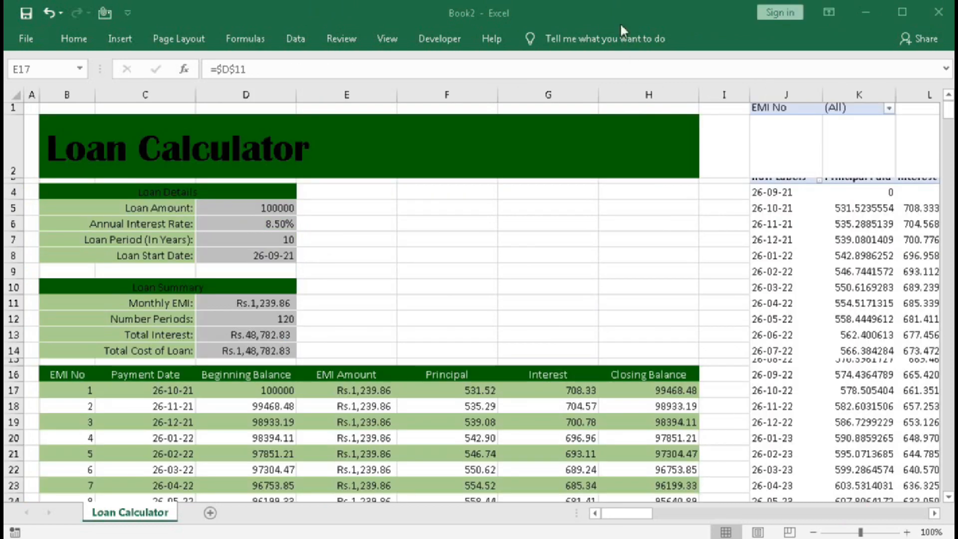
Change the EMI Amount formula in E17 to =IF(B17="",0,$D$11).
double_click(345, 394)
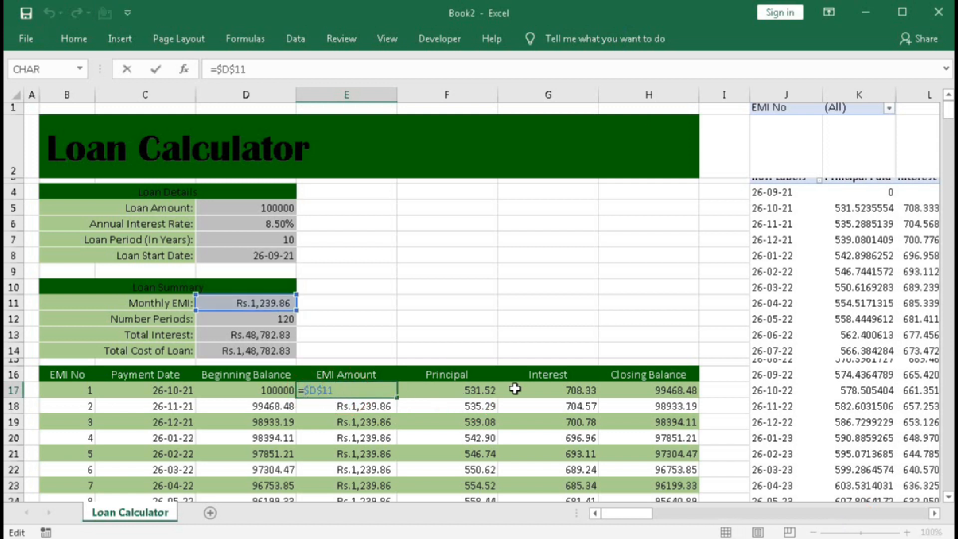
text(if()
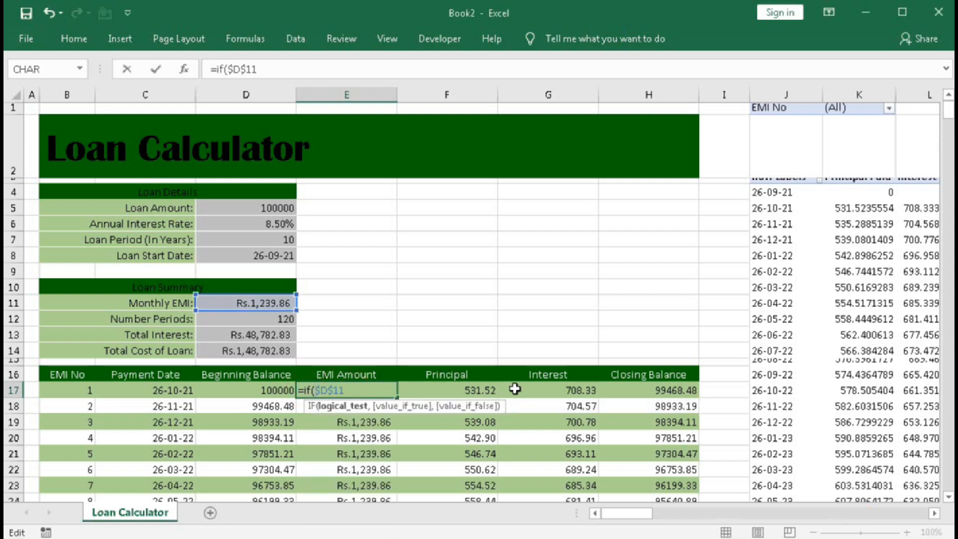
click(62, 390)
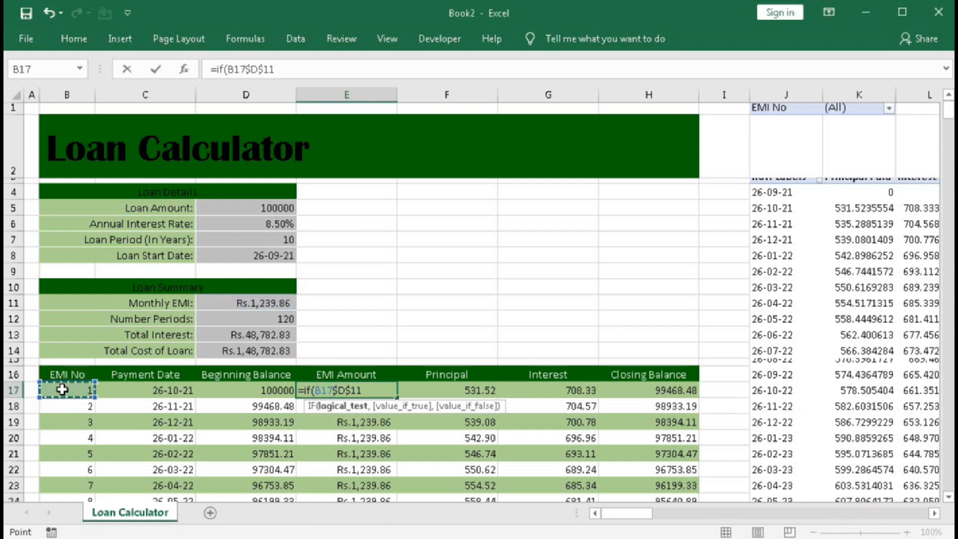
text(=)
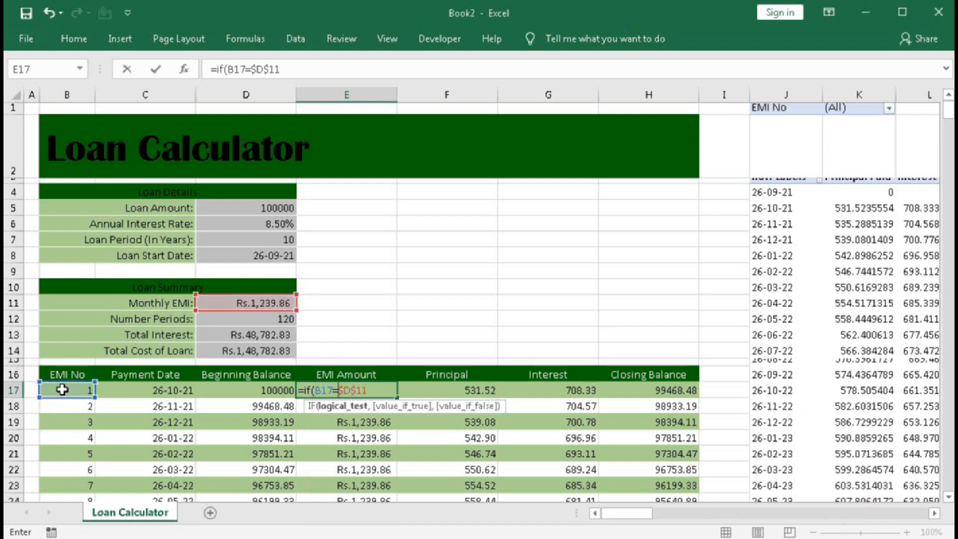
text("",)
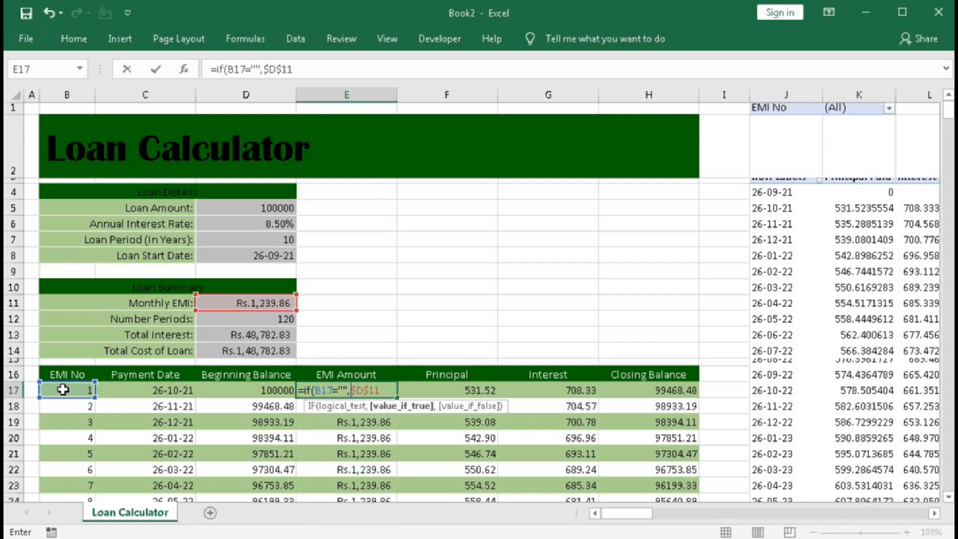
text(0,)
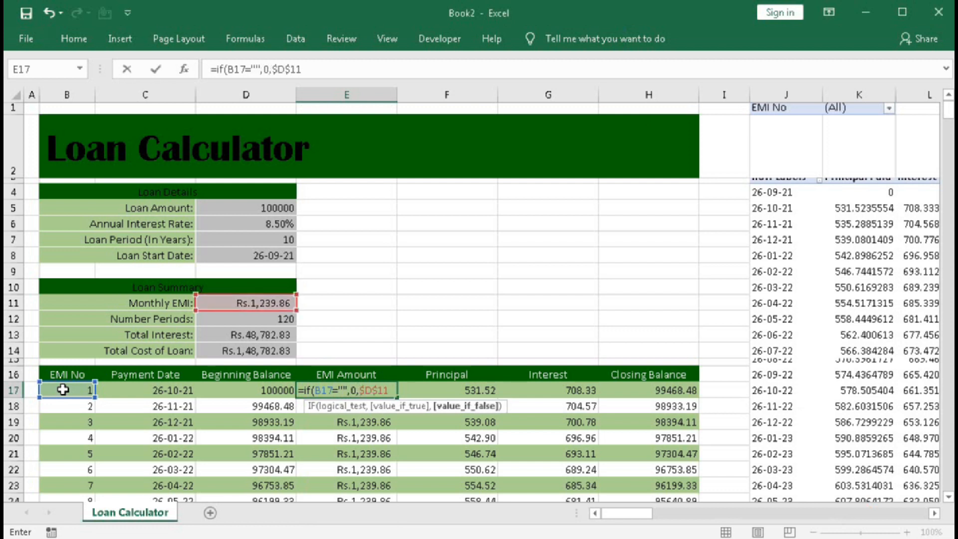
click(391, 389)
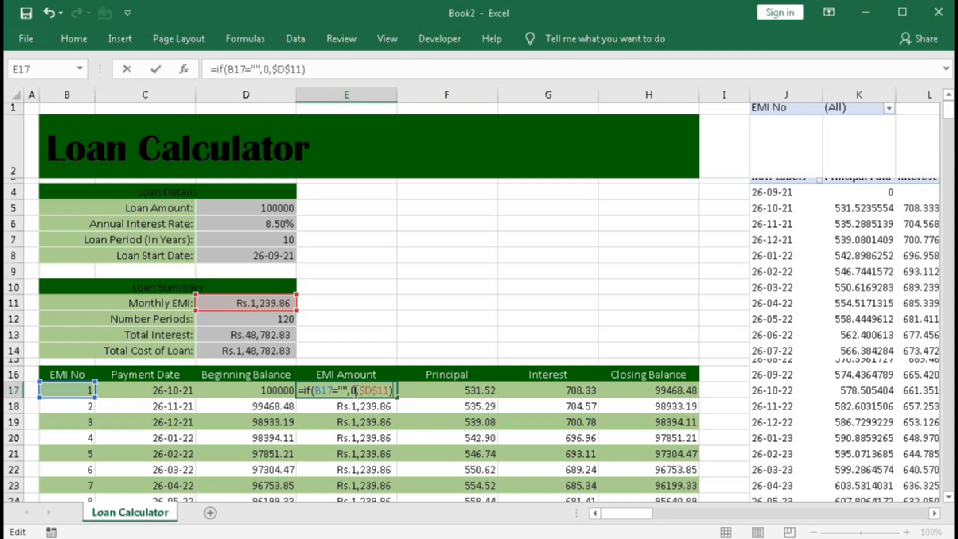
key(Return)
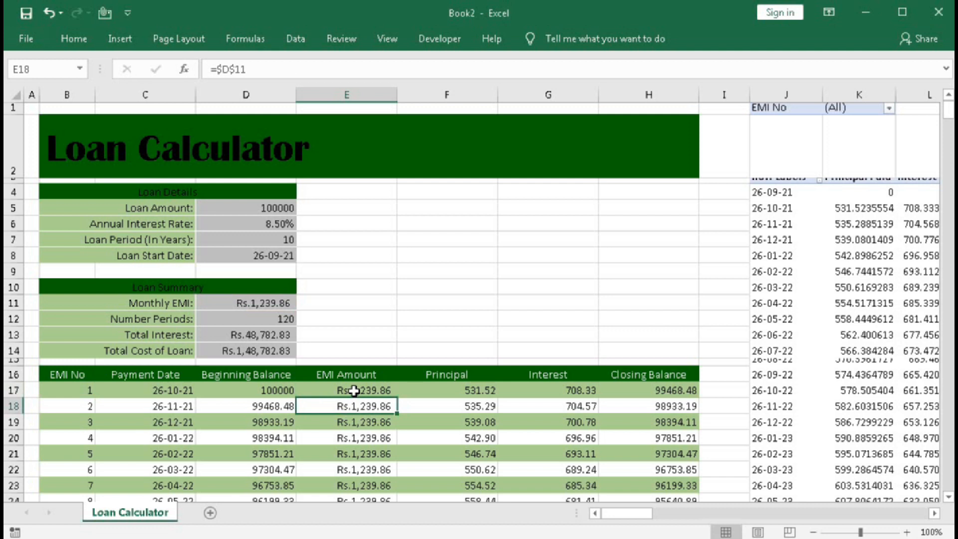
Fill the E17 formula down the EMI Amount column and check the formulas in the neighbouring columns of the EMI chart.
click(353, 390)
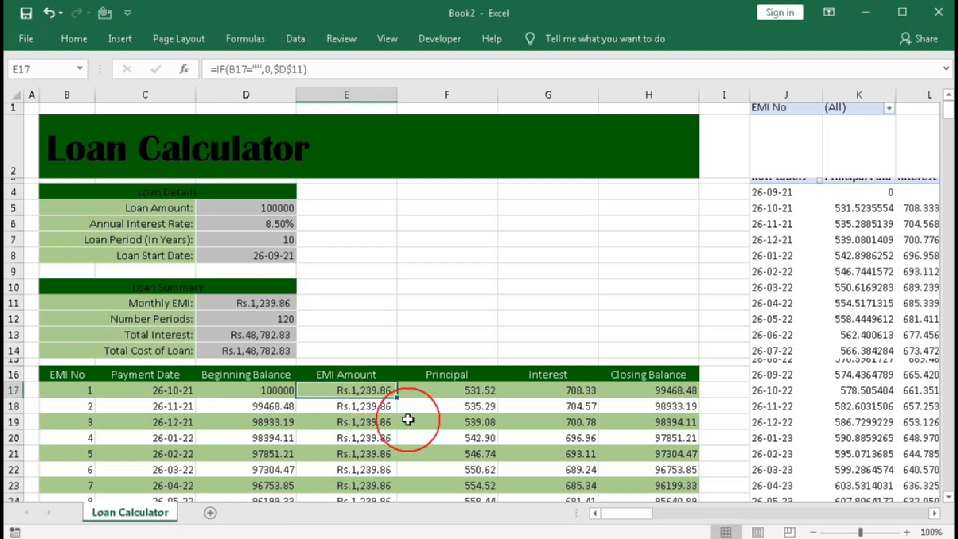
double_click(399, 400)
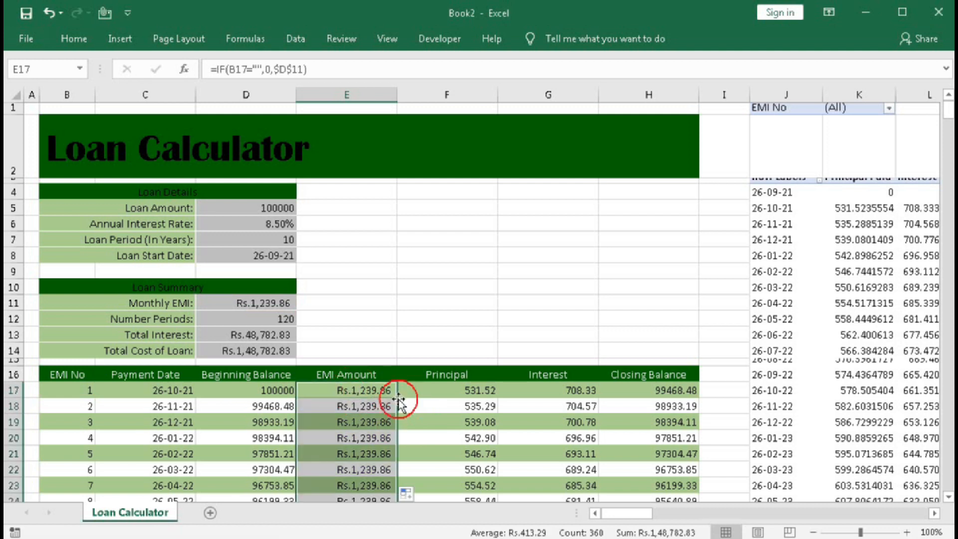
click(445, 387)
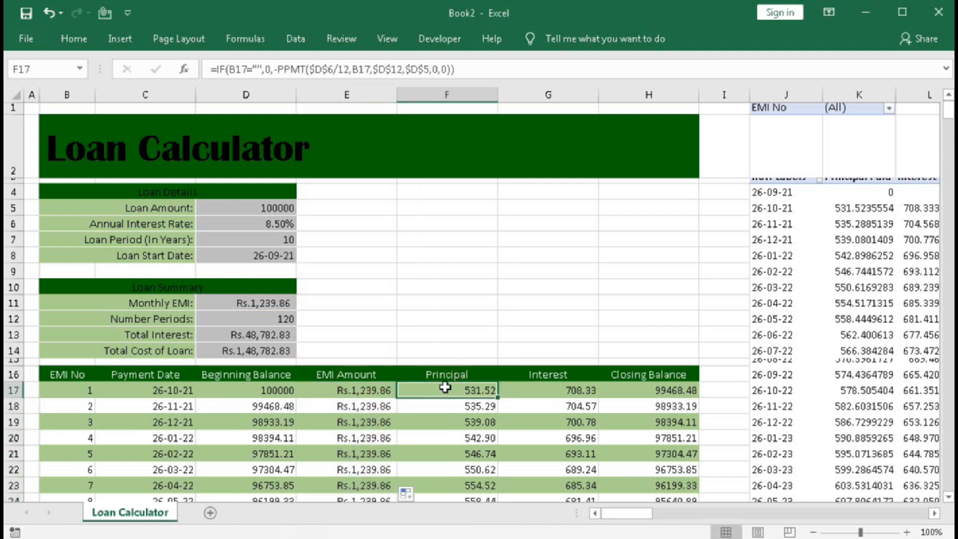
click(276, 391)
click(356, 387)
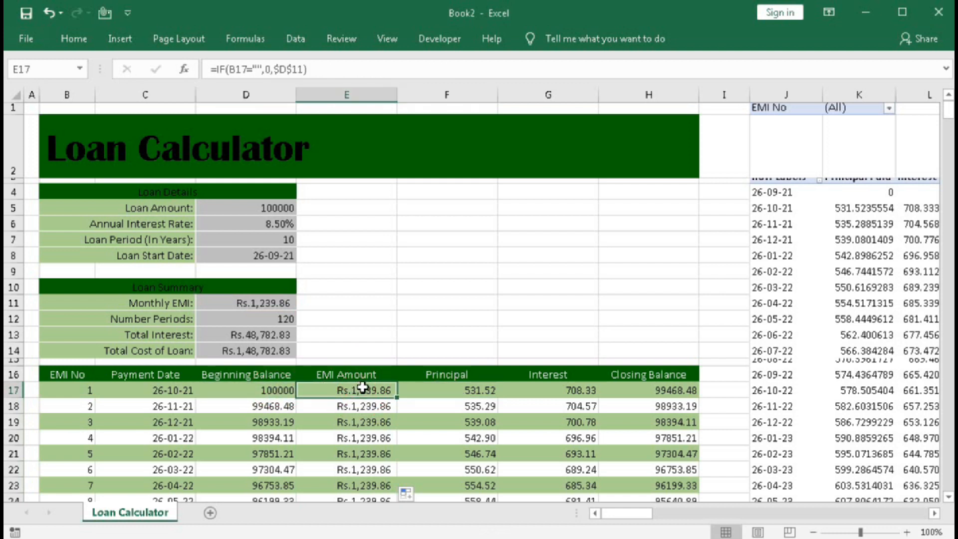
click(432, 389)
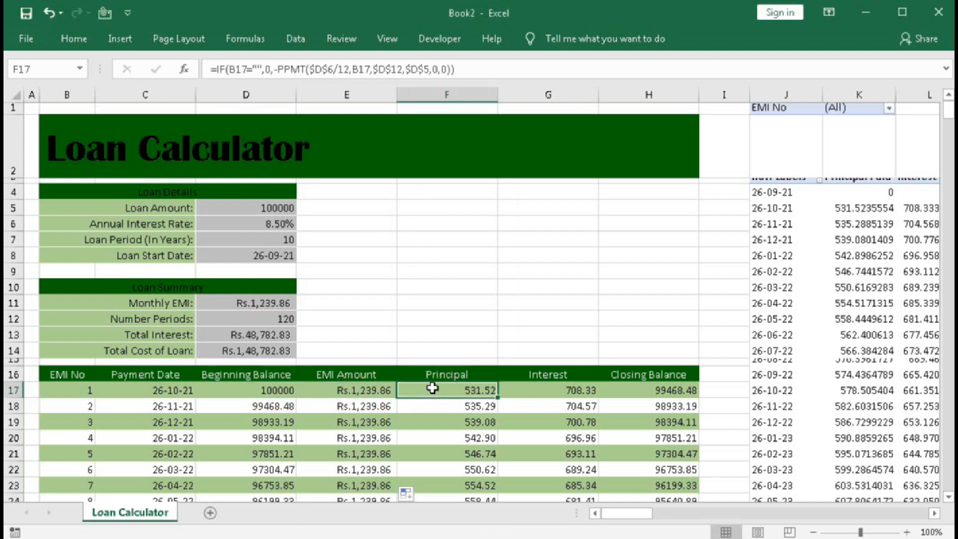
click(545, 393)
click(643, 389)
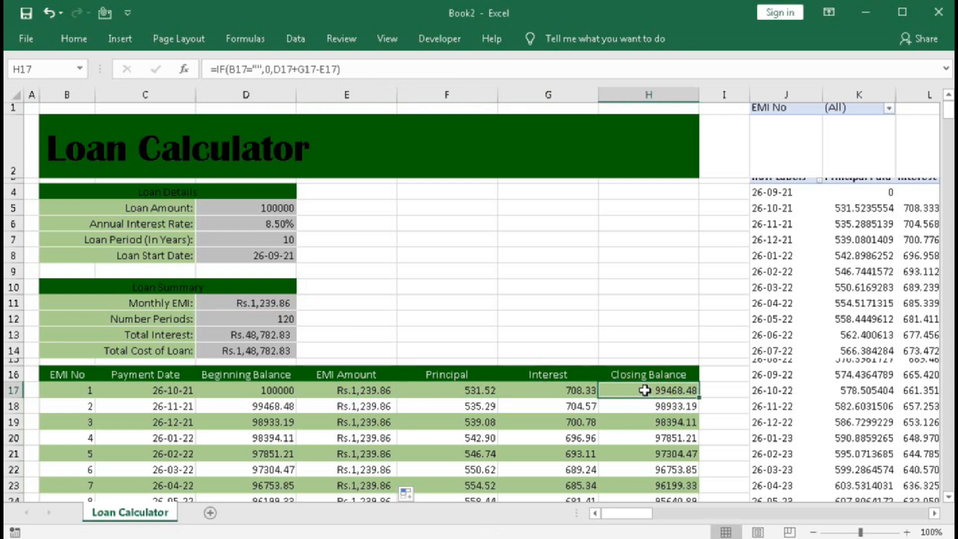
key(Down)
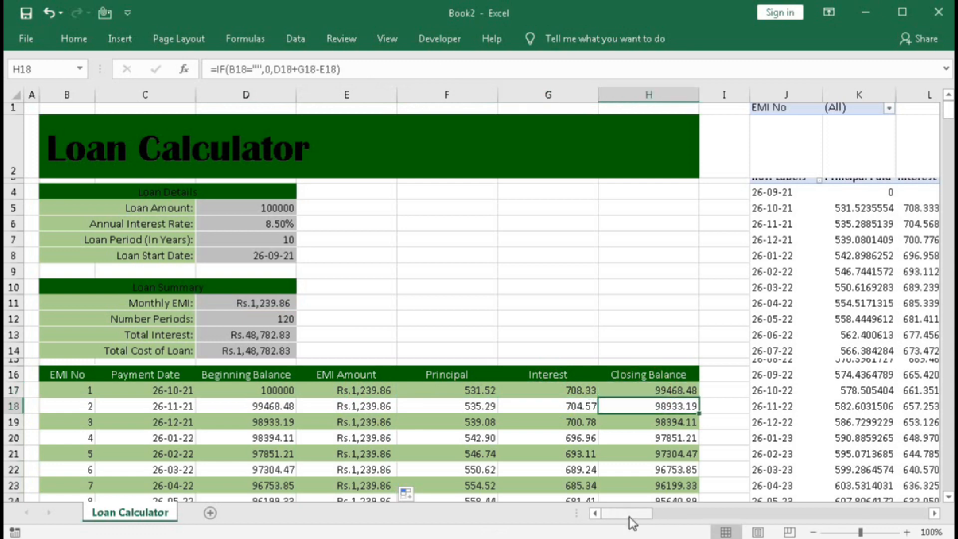
Group the PivotTable's payment dates by Years only.
mouse_move(630, 517)
mouse_down()
mouse_move(661, 517)
mouse_move(638, 521)
mouse_up()
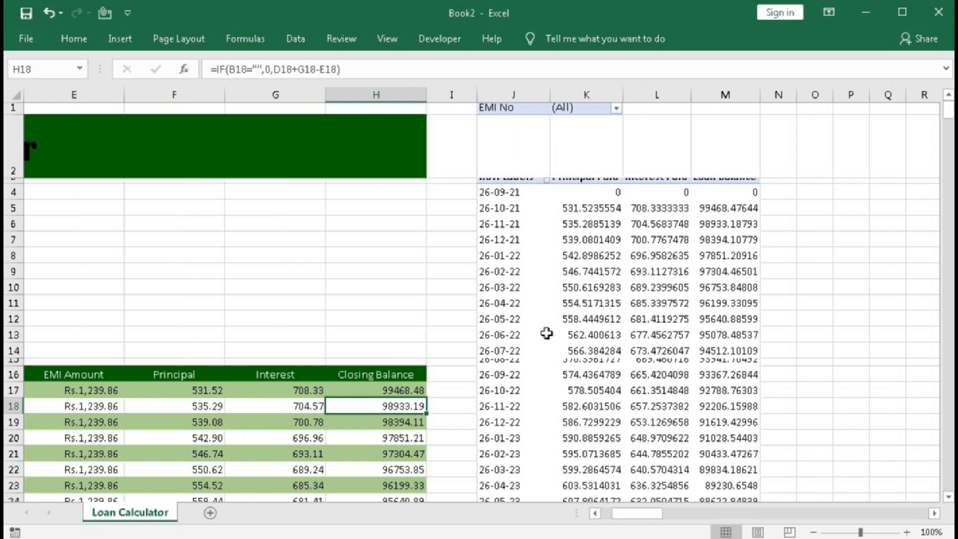
click(516, 298)
right_click(515, 299)
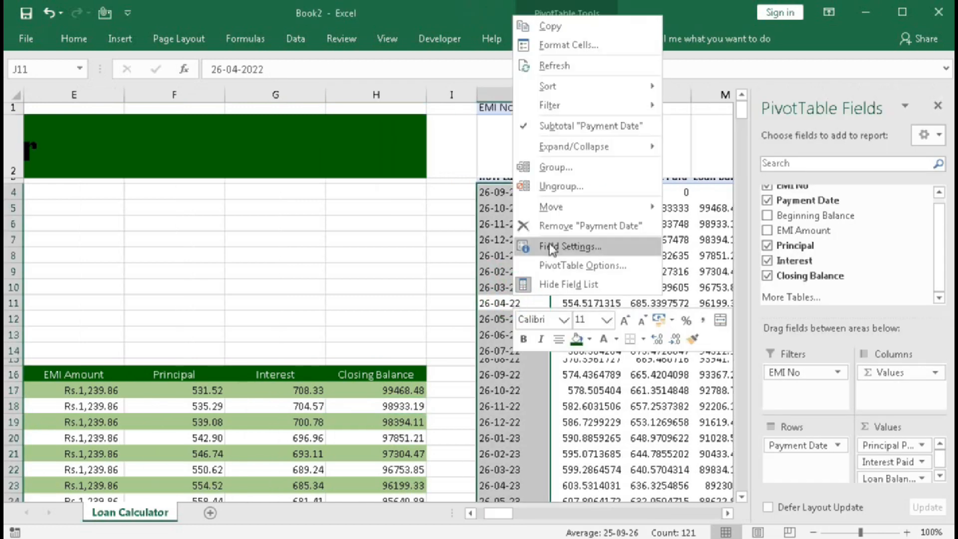
click(549, 167)
click(487, 188)
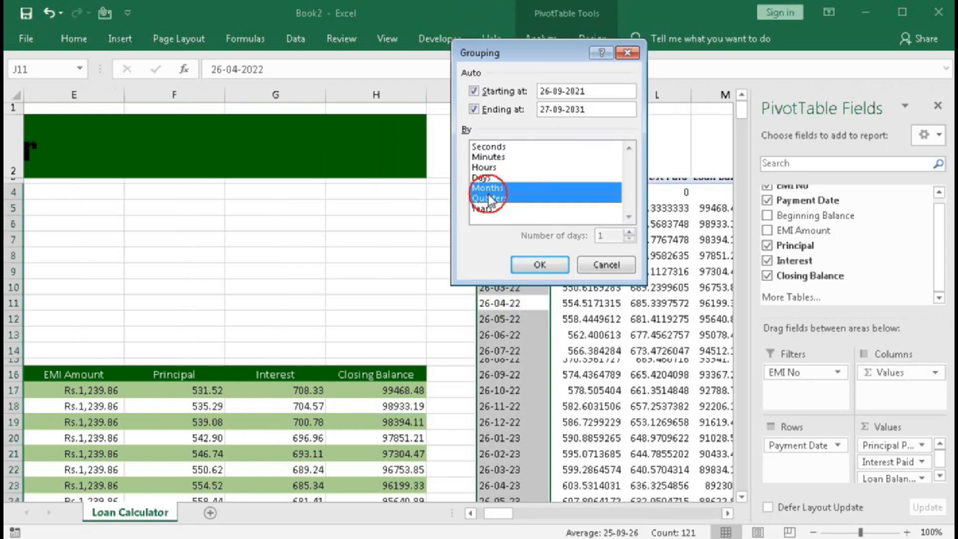
click(482, 208)
click(521, 262)
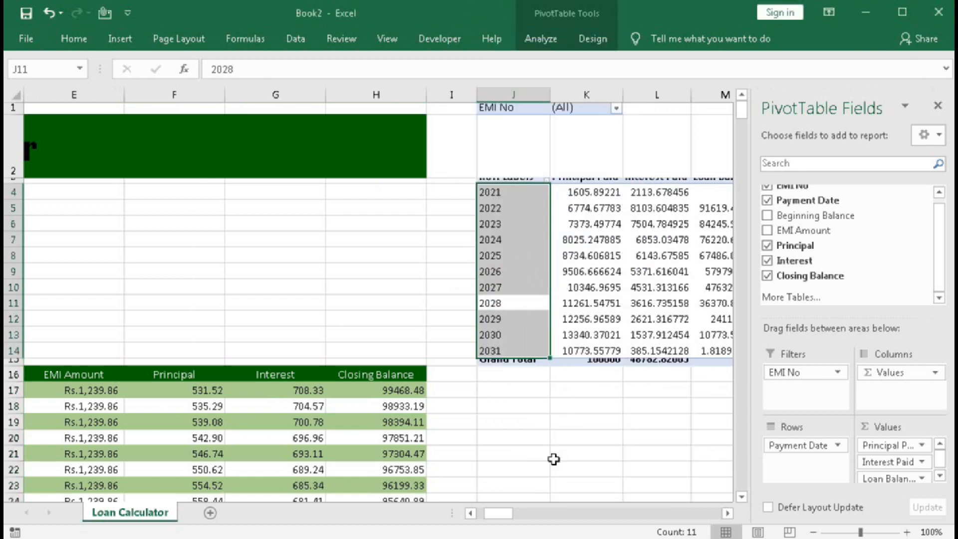
Format the yearly Principal Paid, Interest Paid and Loan Balance values in K4:M14 as numbers without decimal places.
drag(487, 516, 499, 514)
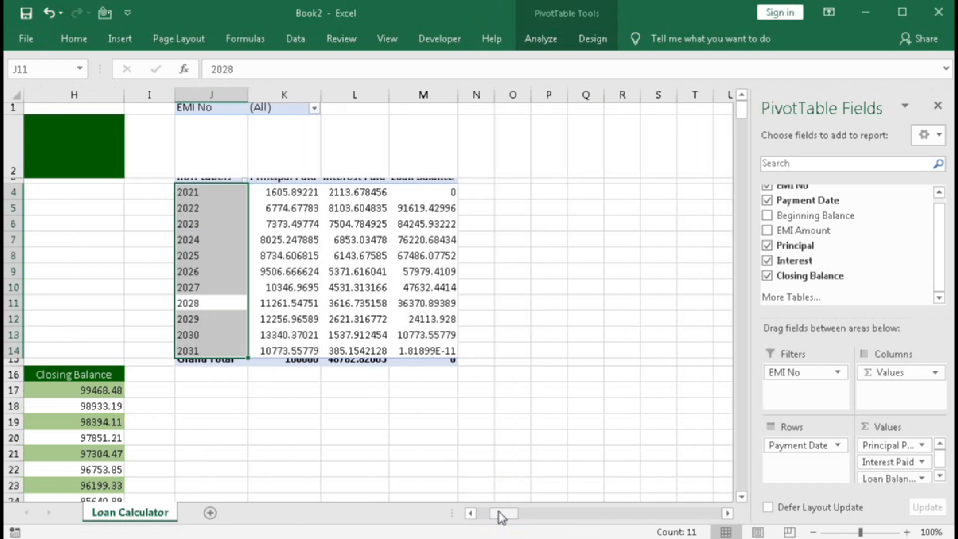
click(428, 351)
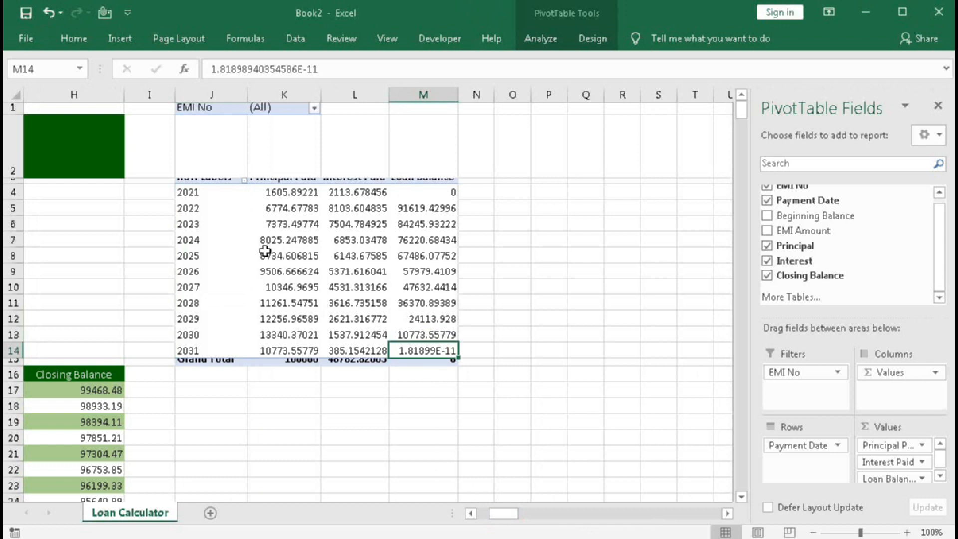
drag(264, 194, 430, 350)
click(73, 38)
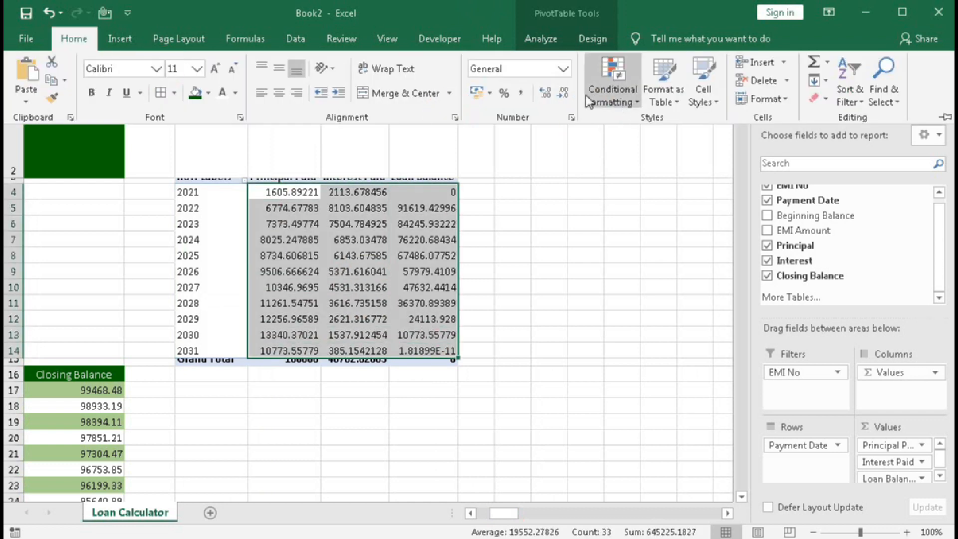
click(566, 94)
click(567, 95)
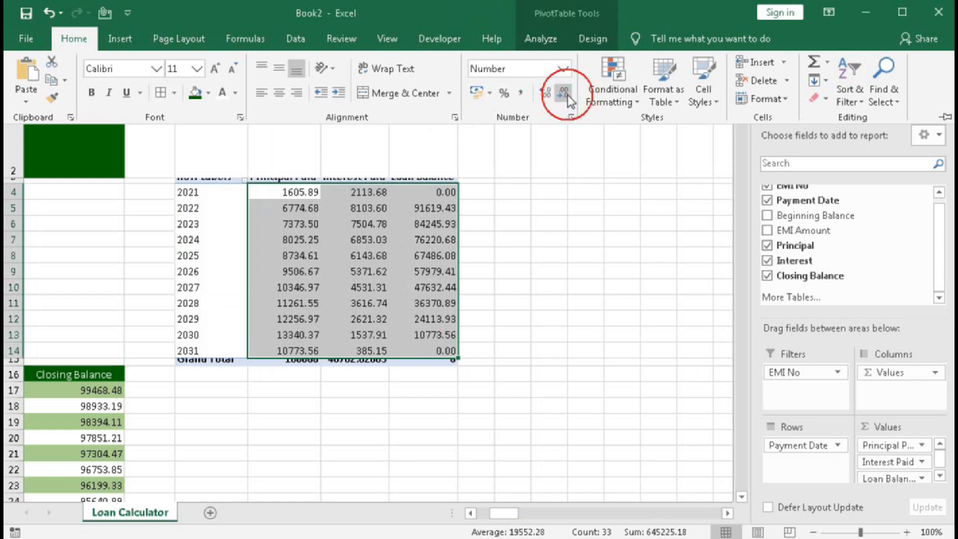
click(567, 94)
click(567, 94)
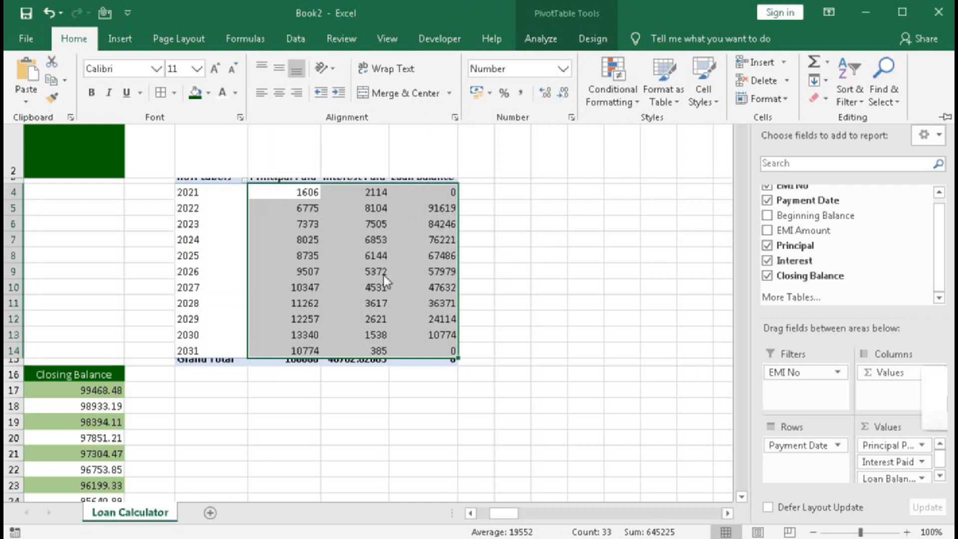
click(289, 231)
click(335, 282)
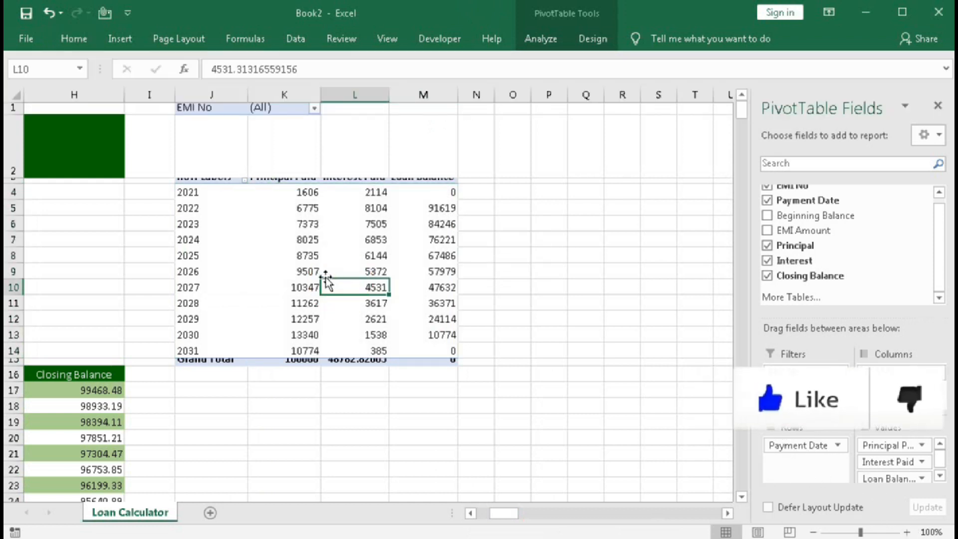
click(278, 235)
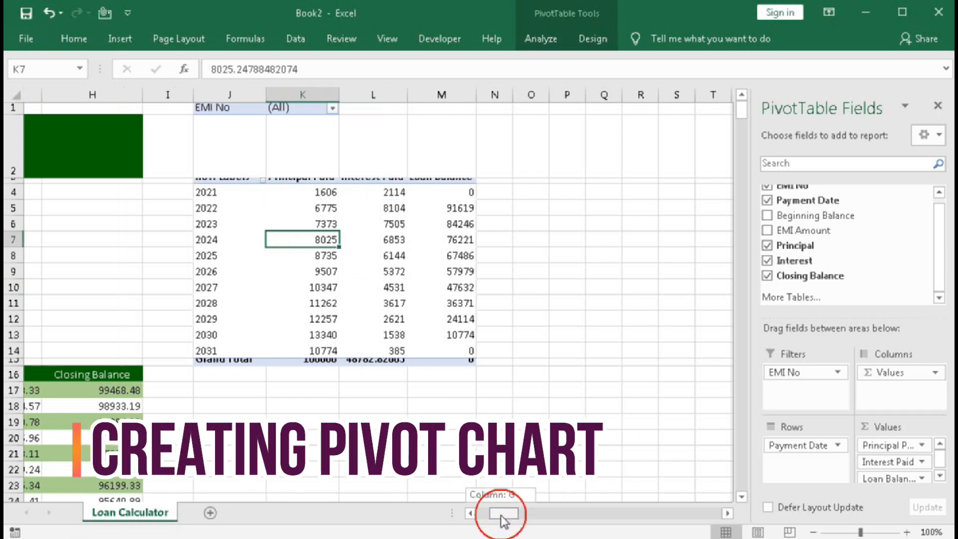
Start a PivotChart from the yearly PivotTable and choose the Combo chart type.
drag(499, 515, 499, 519)
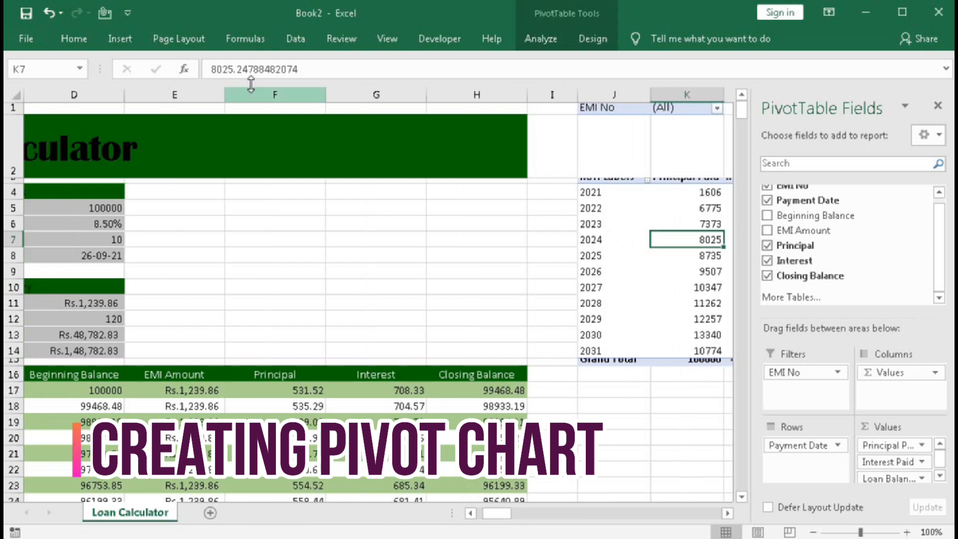
click(120, 39)
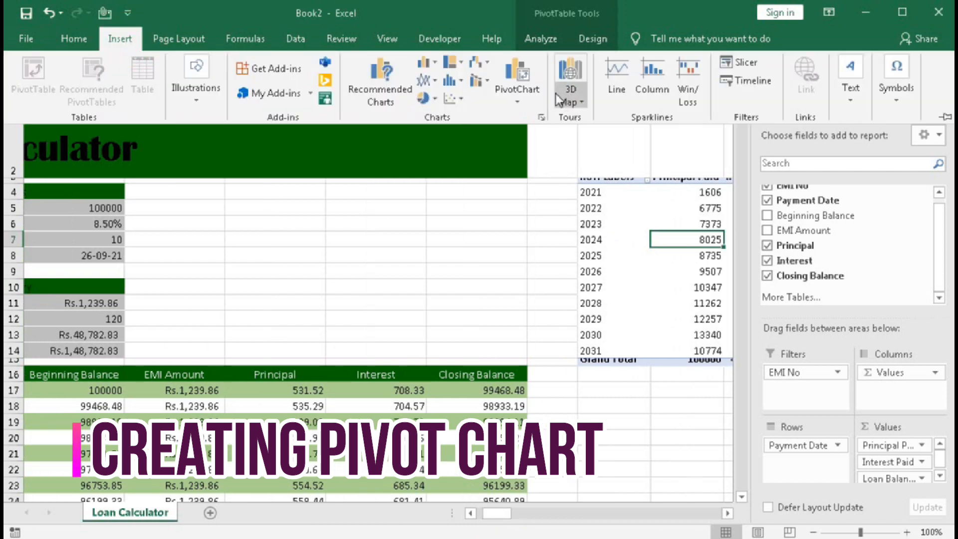
click(519, 89)
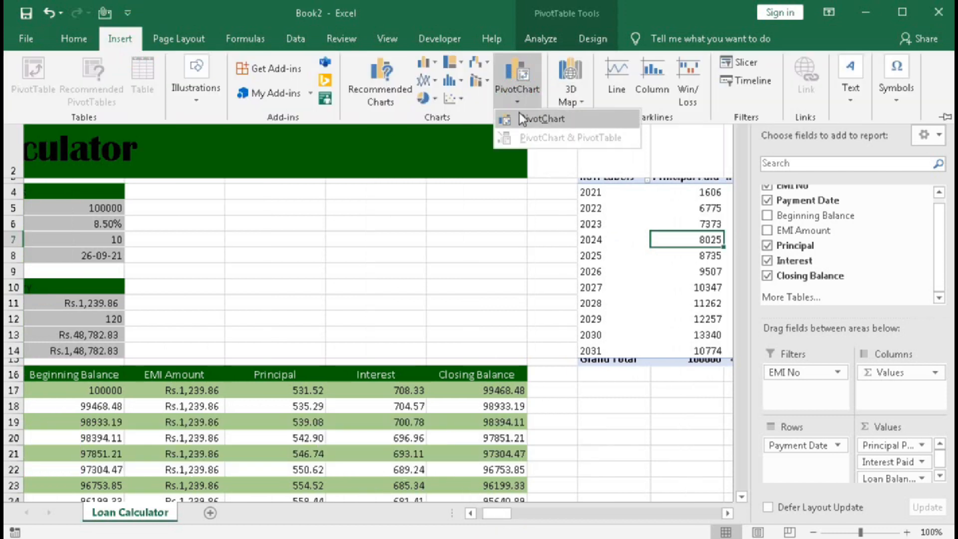
click(519, 105)
click(519, 105)
click(518, 78)
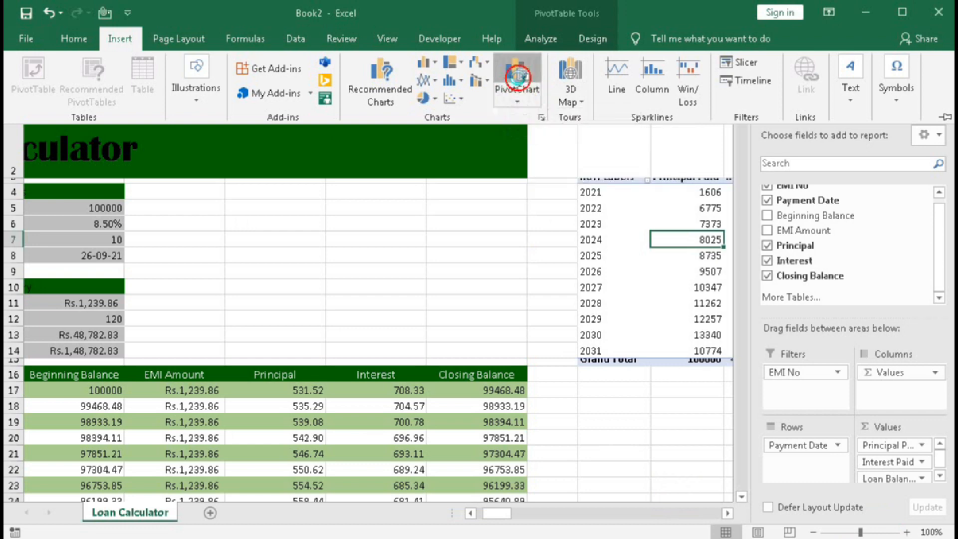
click(277, 403)
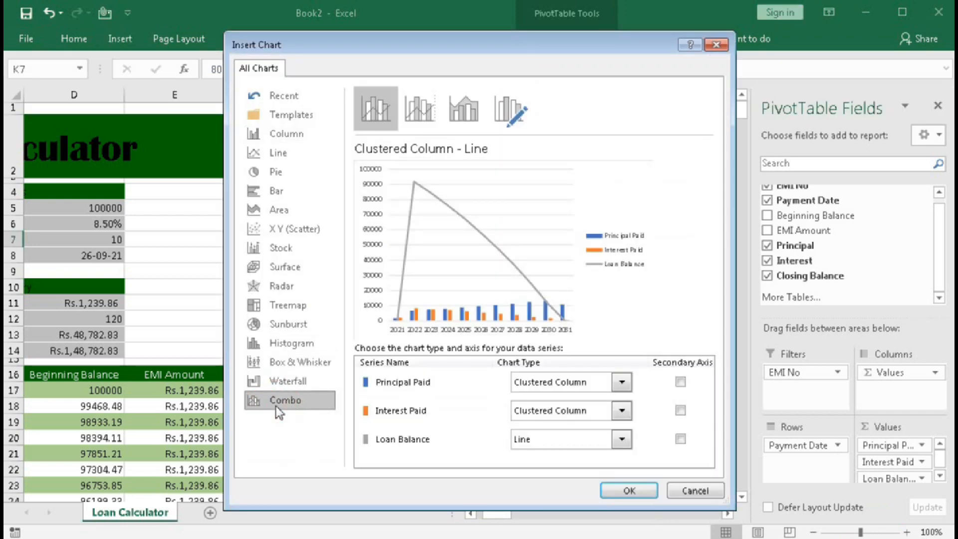
Set Principal Paid and Interest Paid to Stacked Column and Loan Balance to Stacked Line with Markers, and create the chart.
click(622, 383)
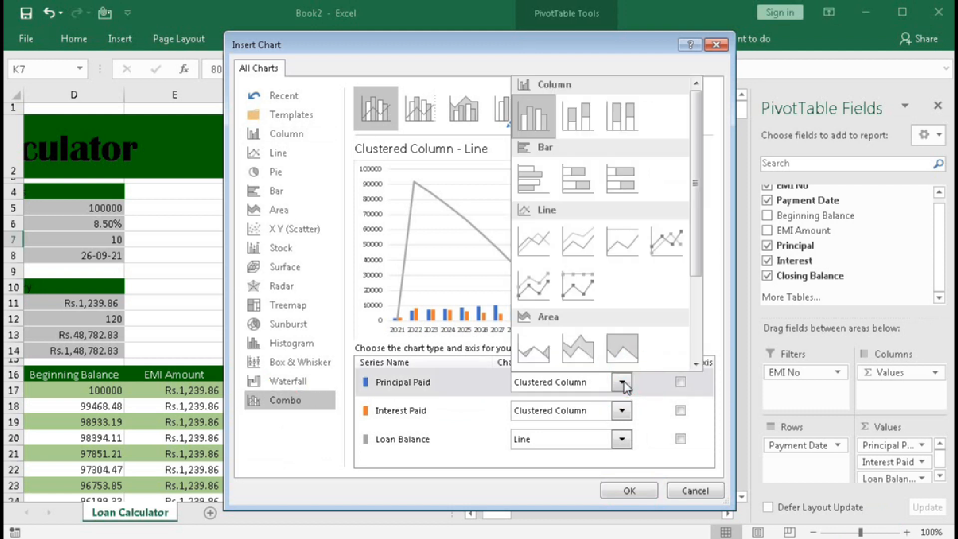
click(575, 122)
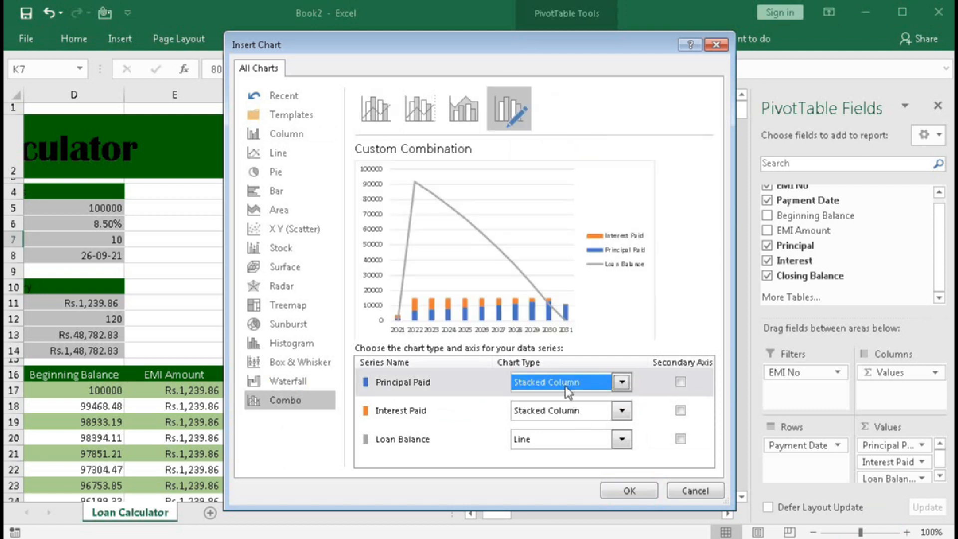
click(621, 439)
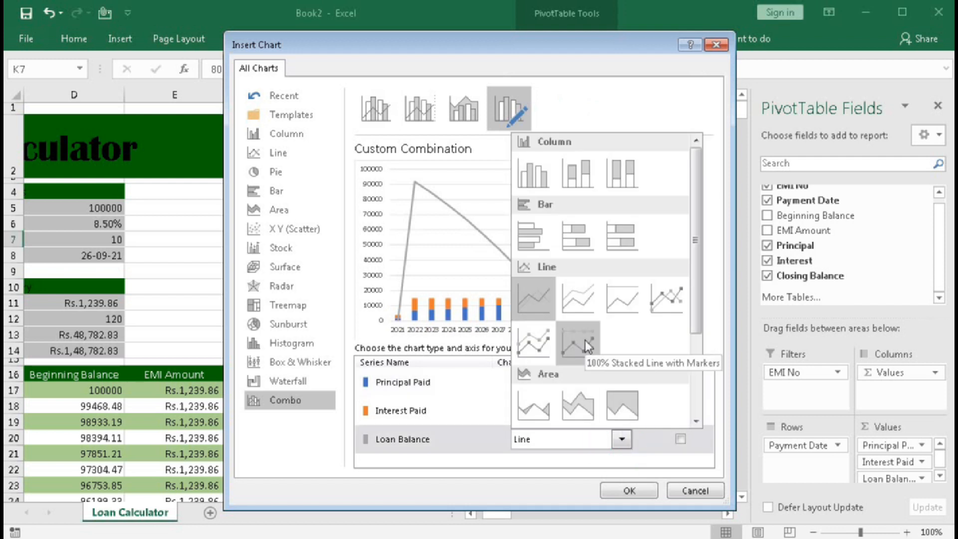
click(535, 339)
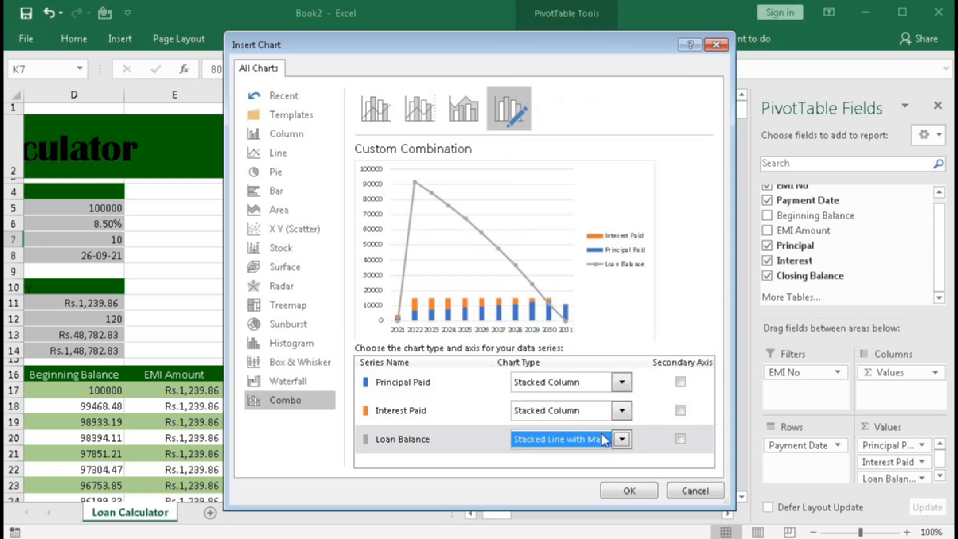
click(627, 492)
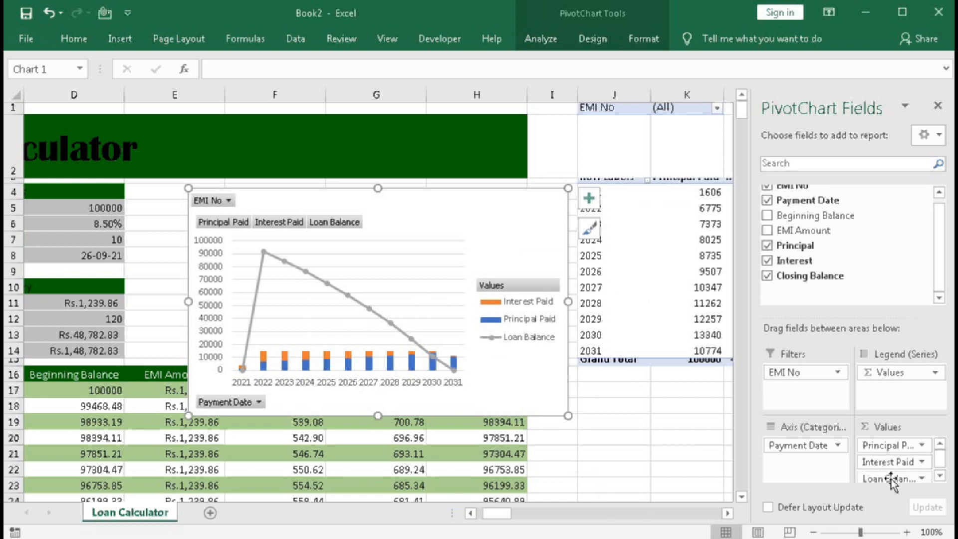
Show the Principal Paid values as Running Total In through the value field settings.
click(922, 445)
click(906, 427)
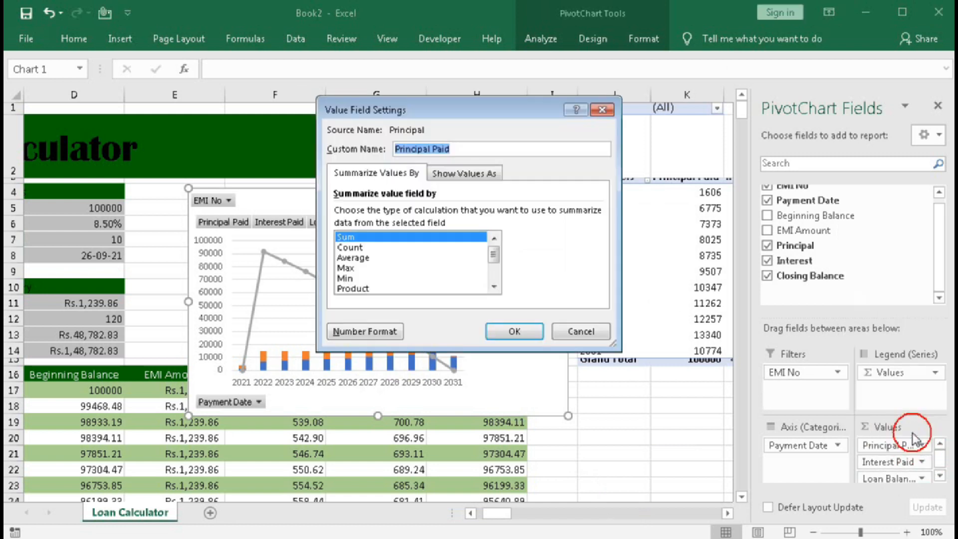
click(457, 176)
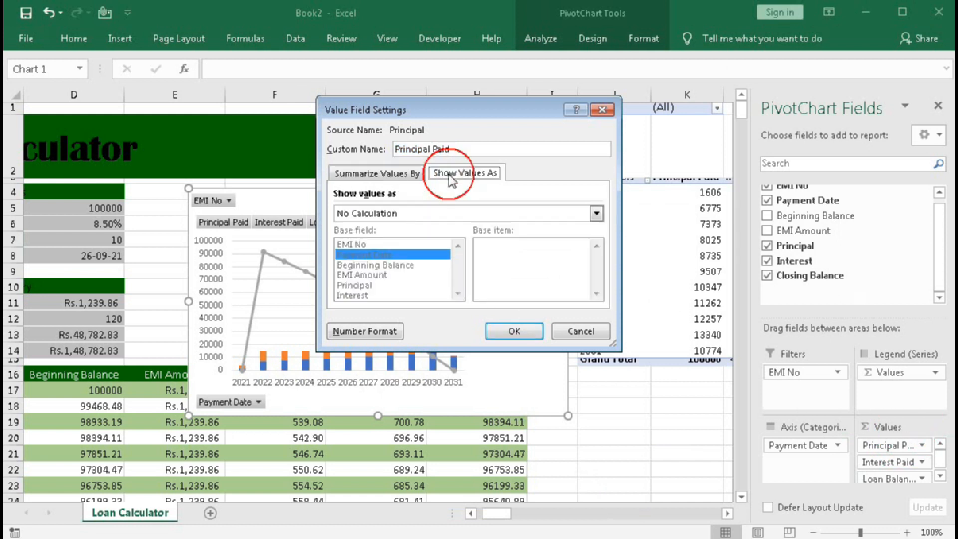
click(596, 214)
scroll(449, 254, down, 2)
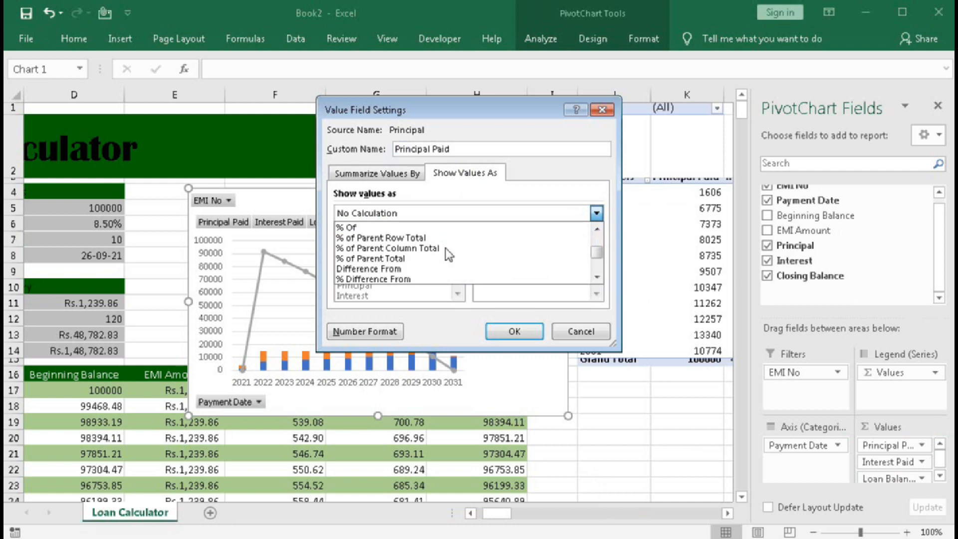
scroll(449, 255, down, 1)
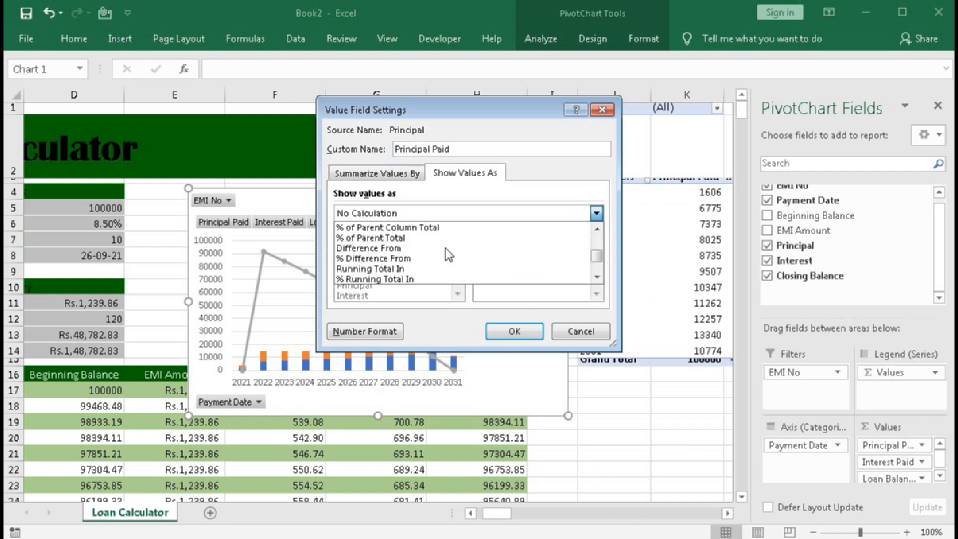
click(354, 269)
click(517, 331)
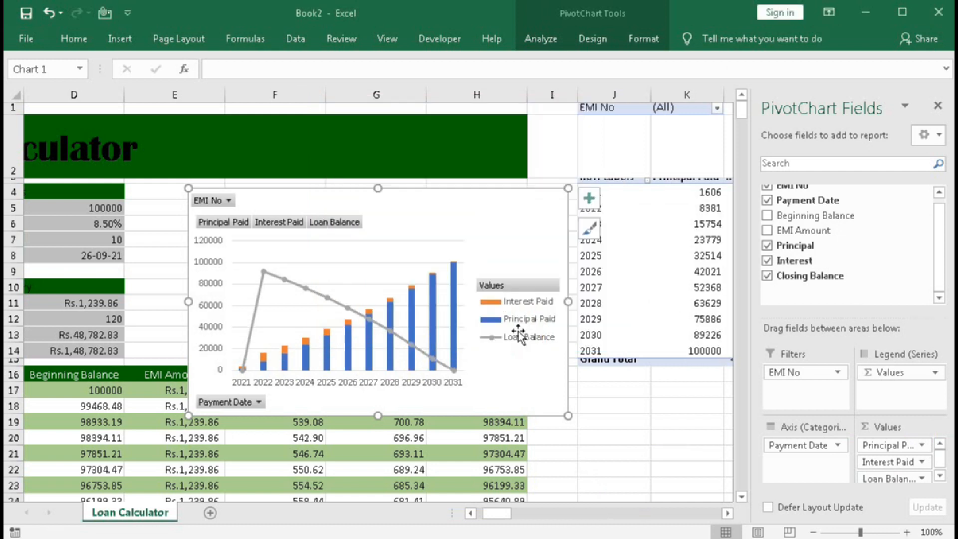
Show the Interest Paid values as Running Total In with Payment Date as the base field.
click(922, 462)
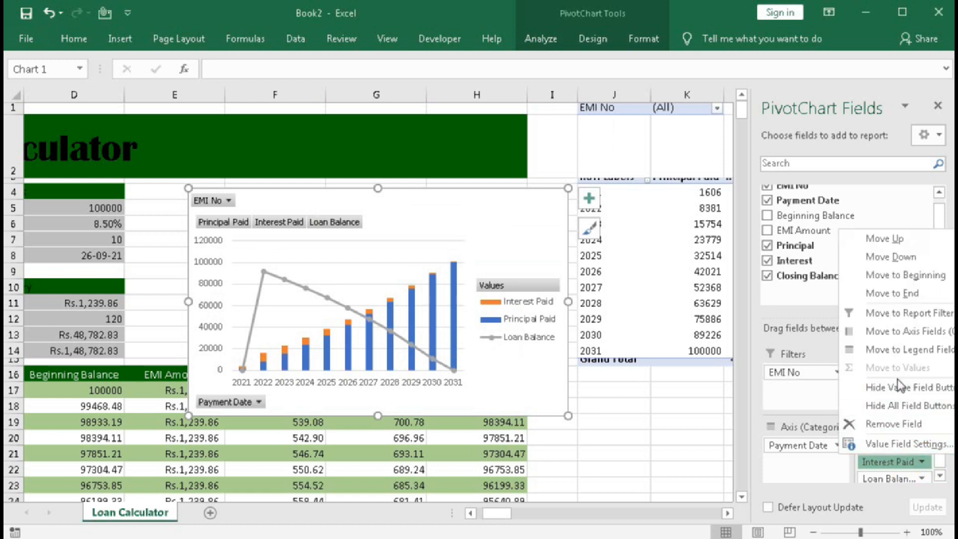
click(872, 452)
click(465, 172)
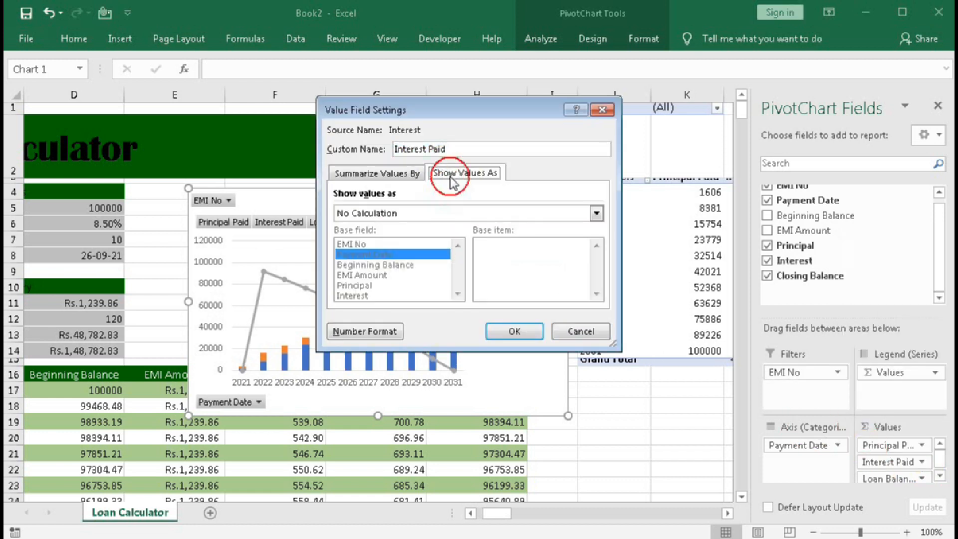
click(597, 213)
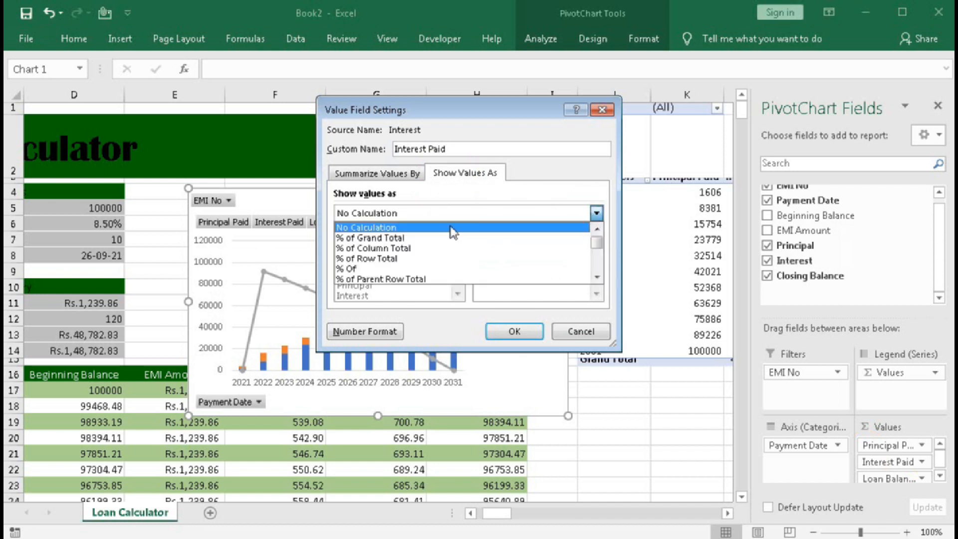
scroll(400, 252, down, 3)
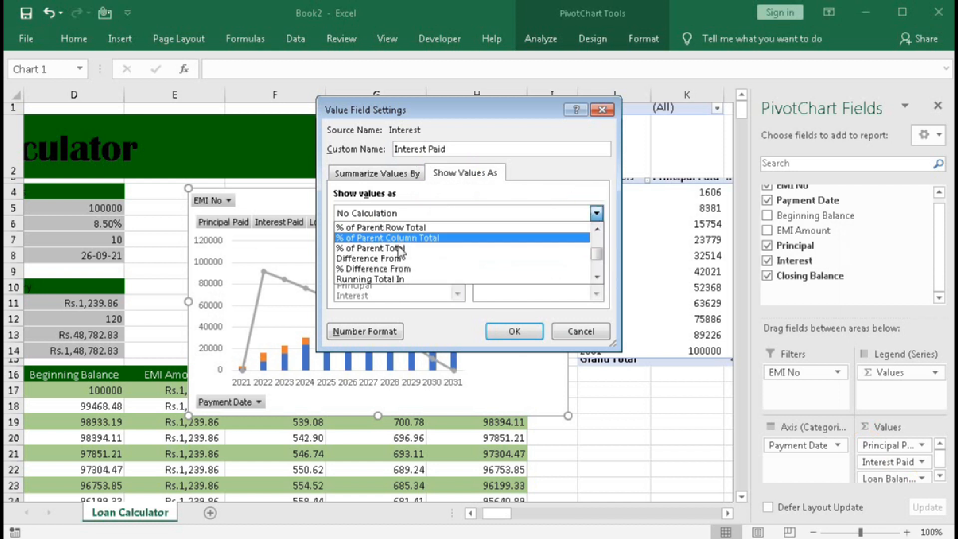
click(385, 280)
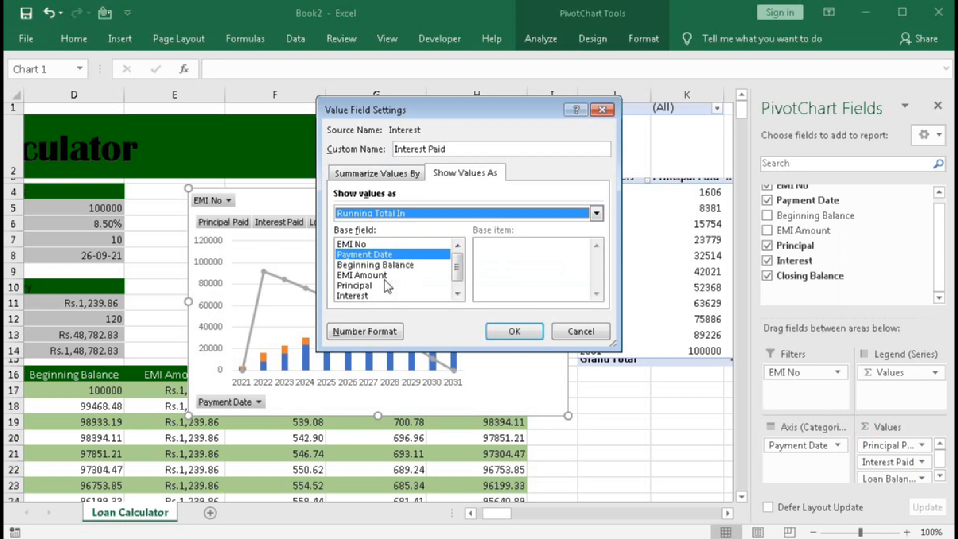
click(514, 331)
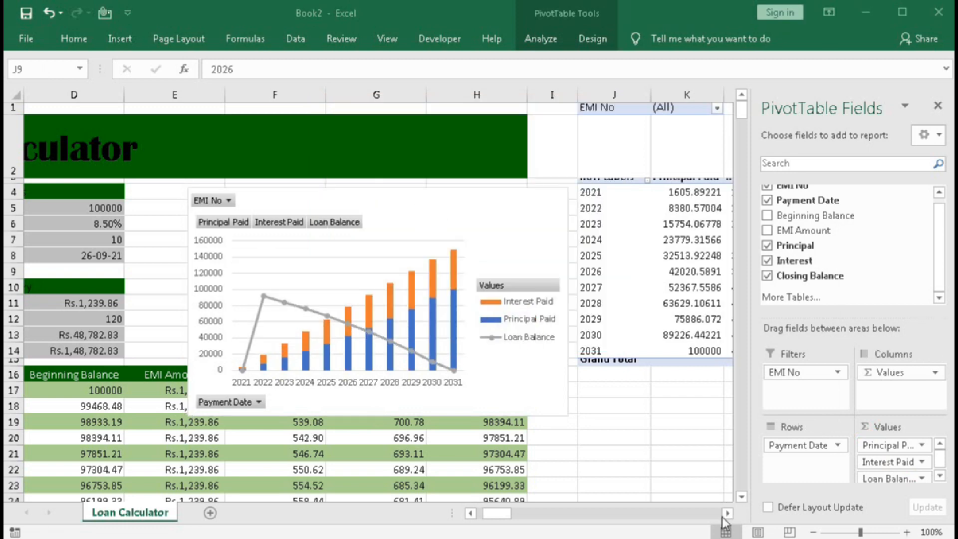
Compare the yearly Loan Balance values in the PivotTable and chart with the payment schedule, including the rows past the final EMI.
click(724, 518)
click(725, 518)
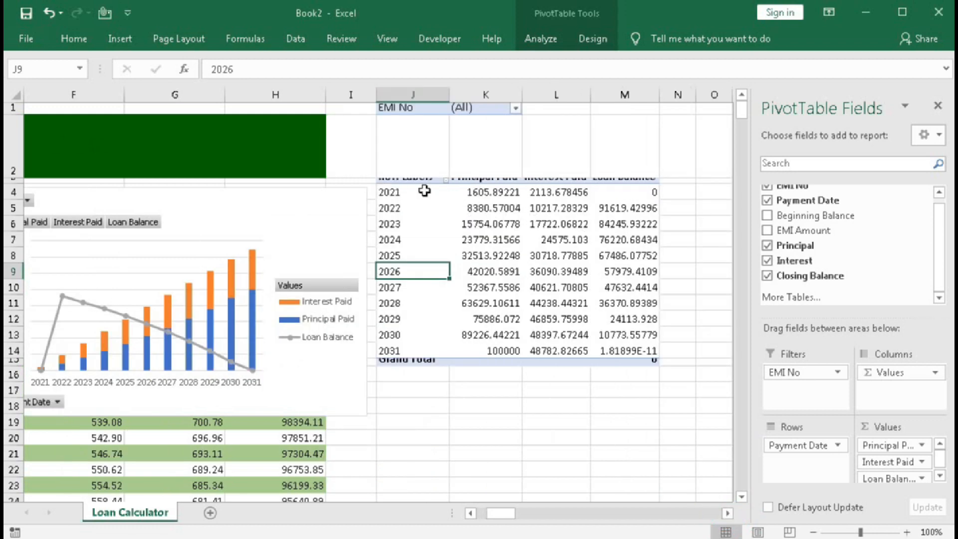
double_click(471, 514)
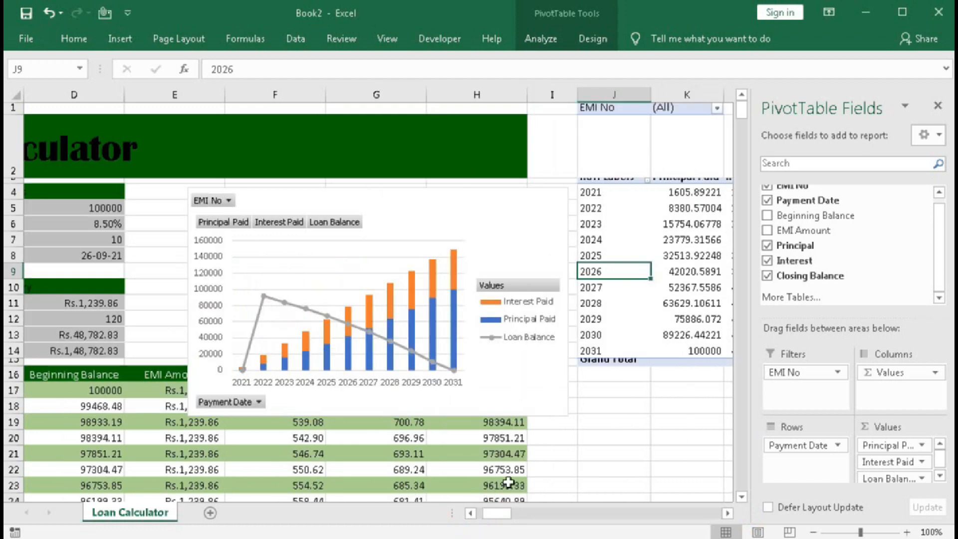
drag(495, 513, 487, 519)
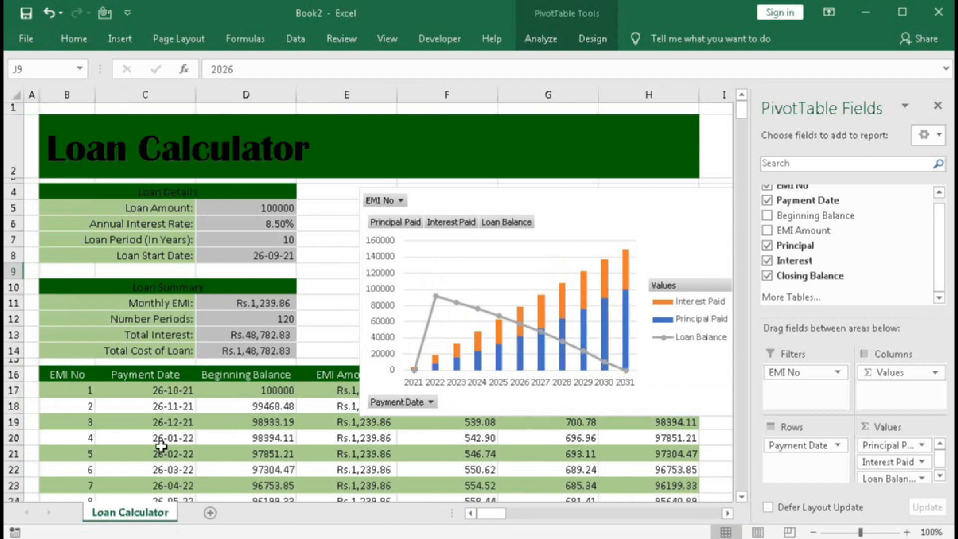
click(170, 422)
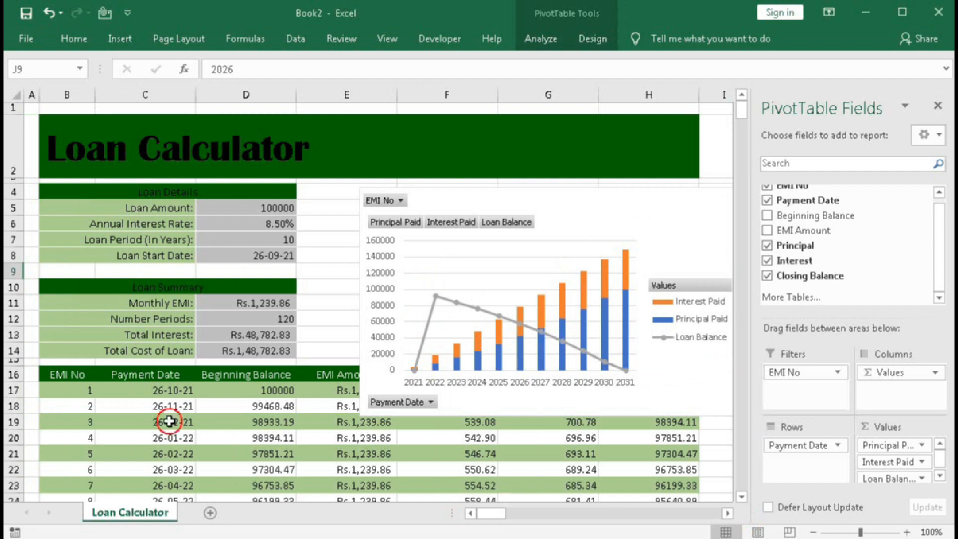
drag(170, 421, 656, 421)
click(662, 424)
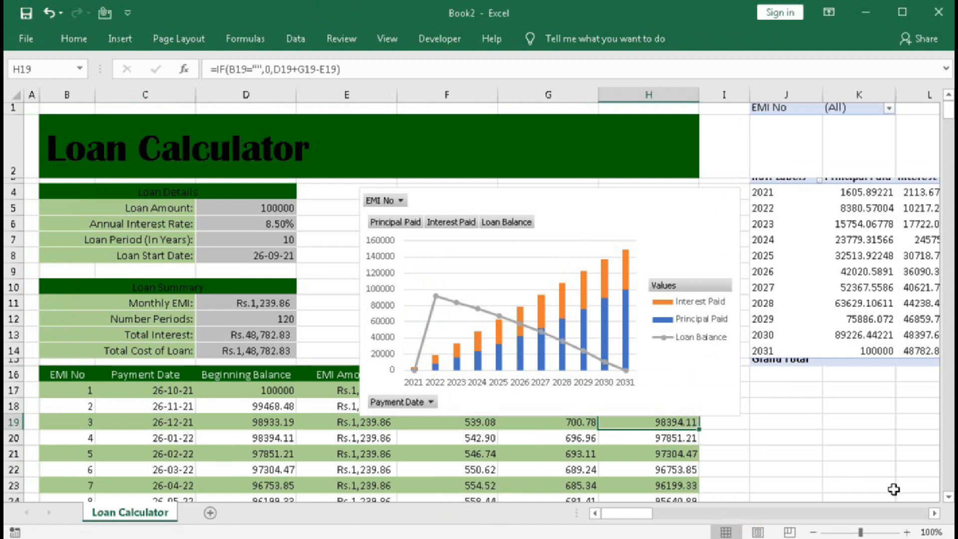
click(934, 514)
click(934, 514)
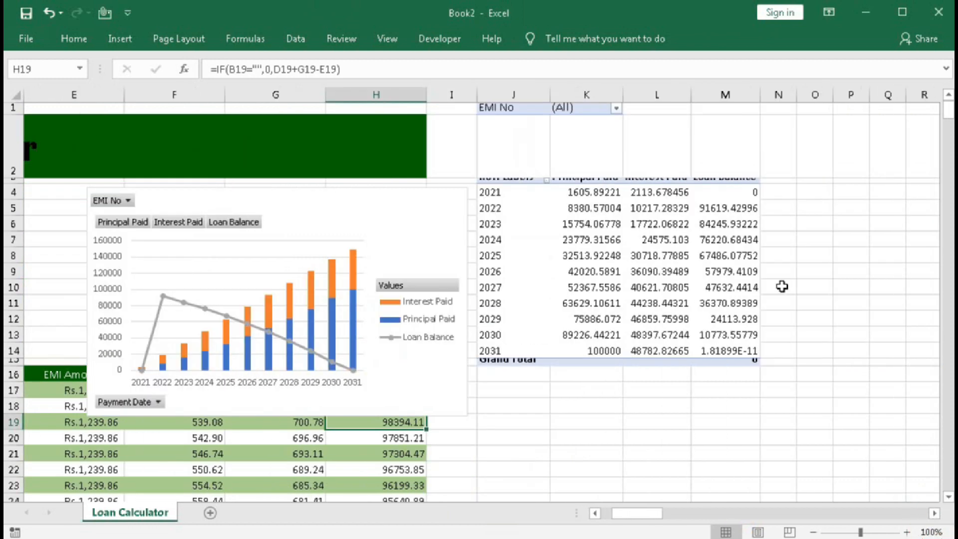
scroll(405, 389, down, 20)
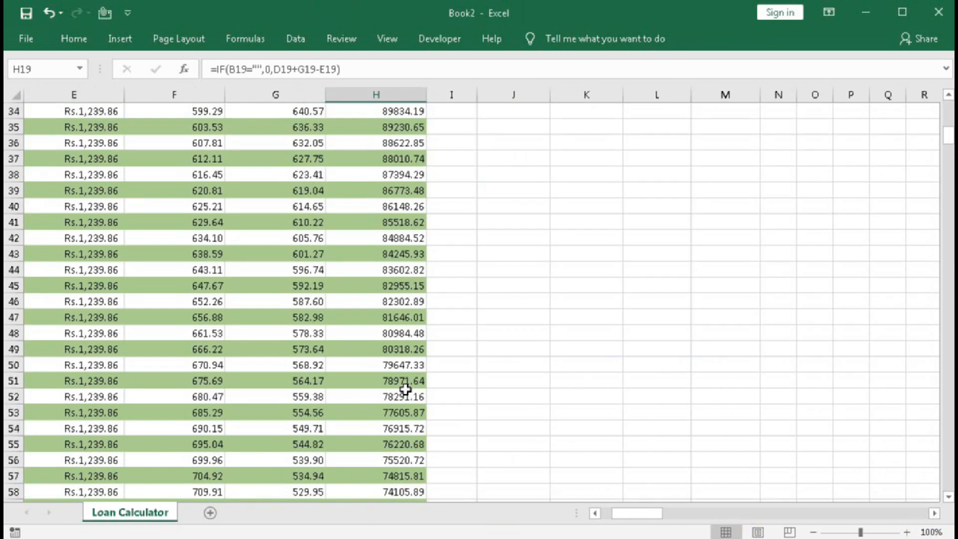
scroll(406, 389, down, 5)
scroll(406, 389, down, 11)
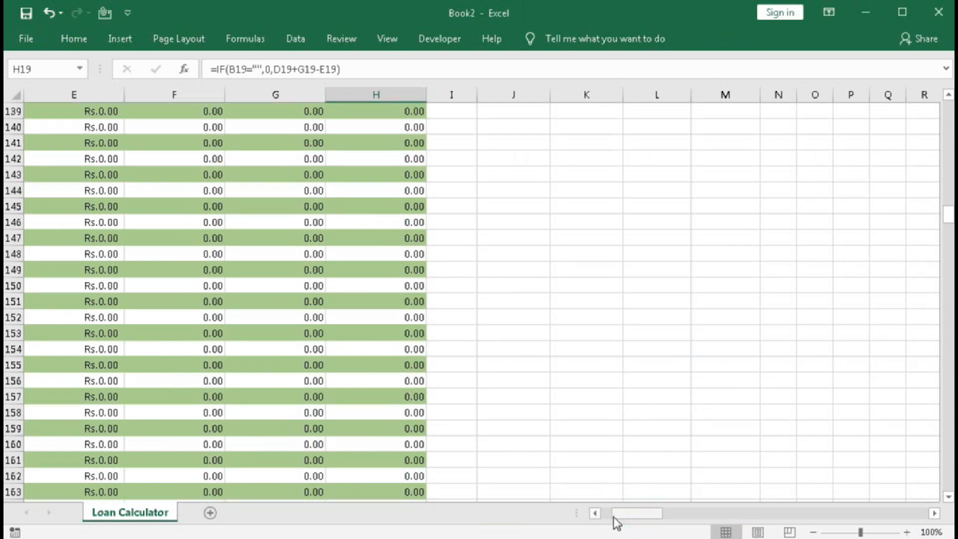
Filter the PivotTable's EMI No field with multiple item selection, excluding the blank entry after 120.
drag(615, 519, 601, 516)
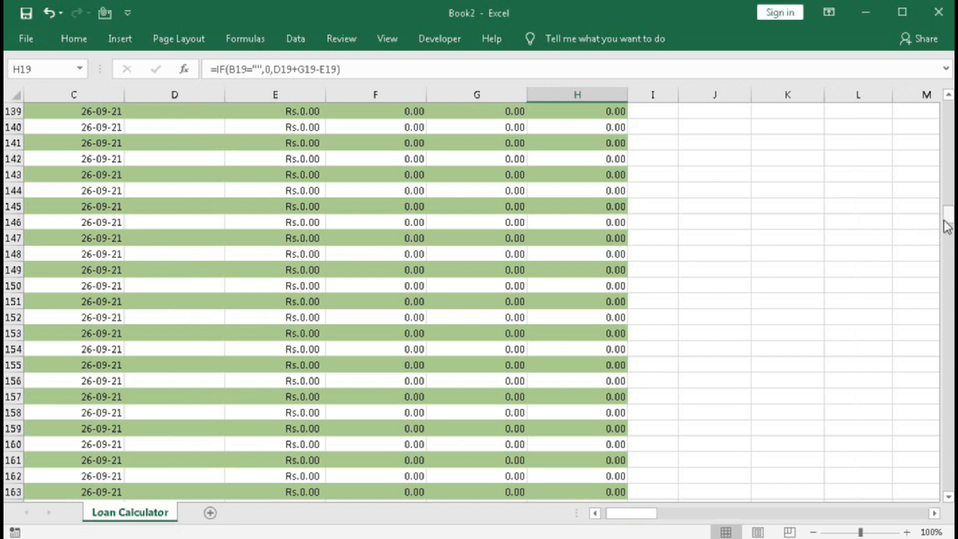
drag(948, 220, 948, 112)
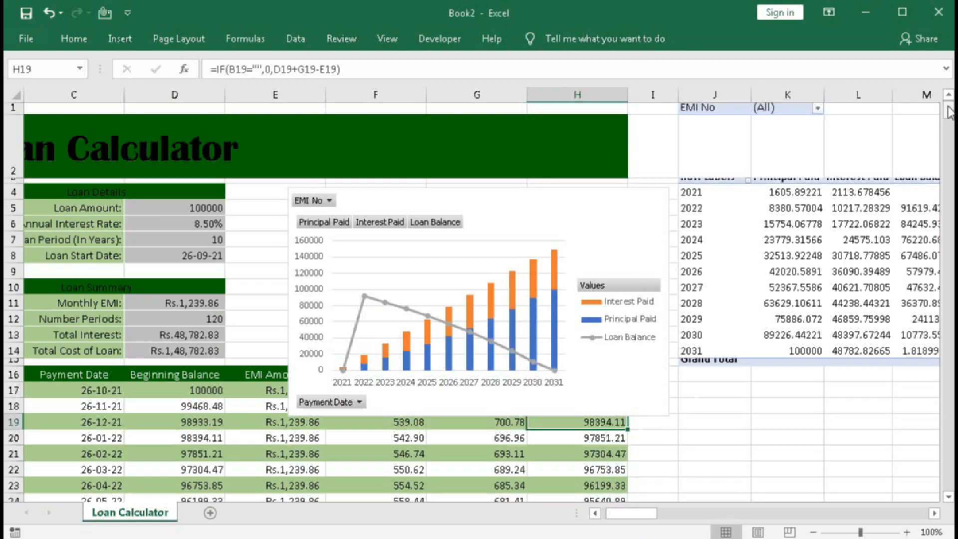
click(818, 108)
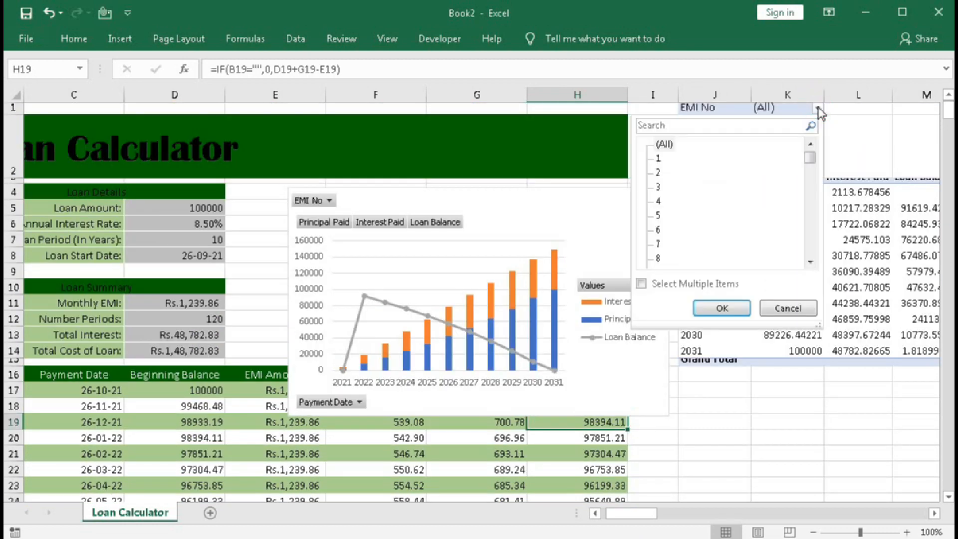
click(641, 284)
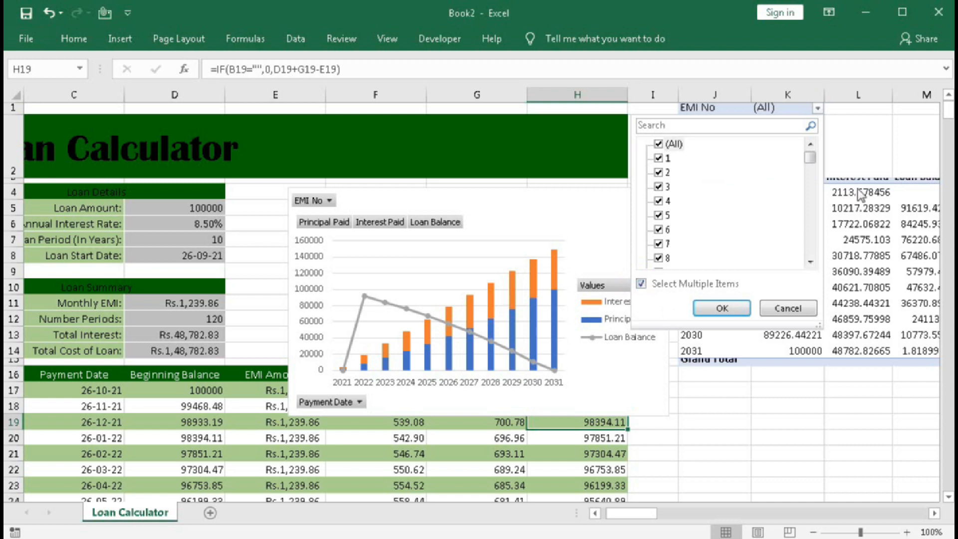
drag(810, 159, 809, 255)
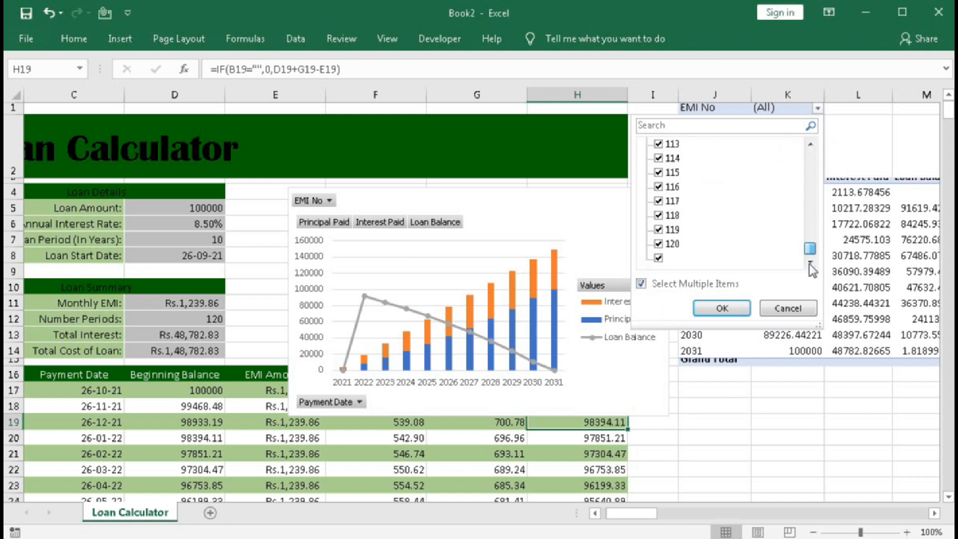
click(658, 258)
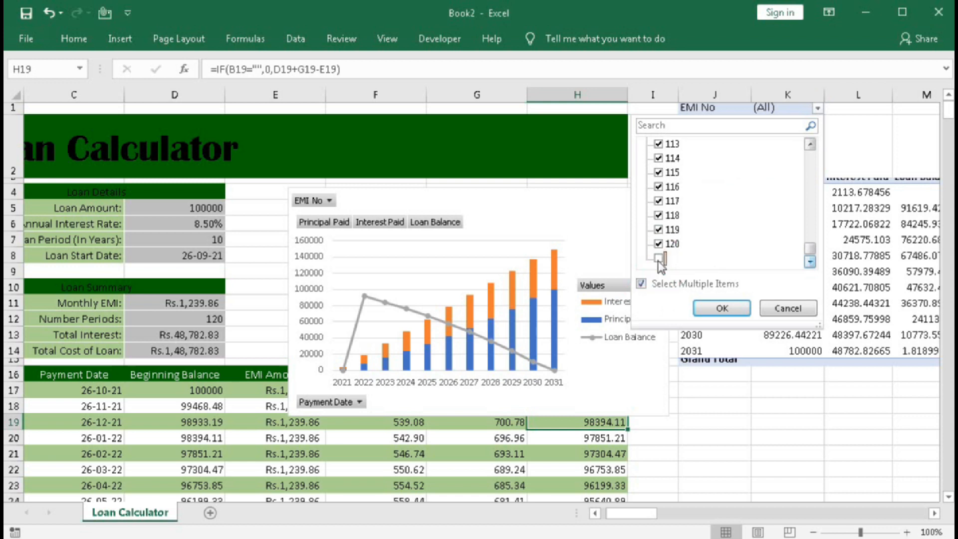
click(719, 308)
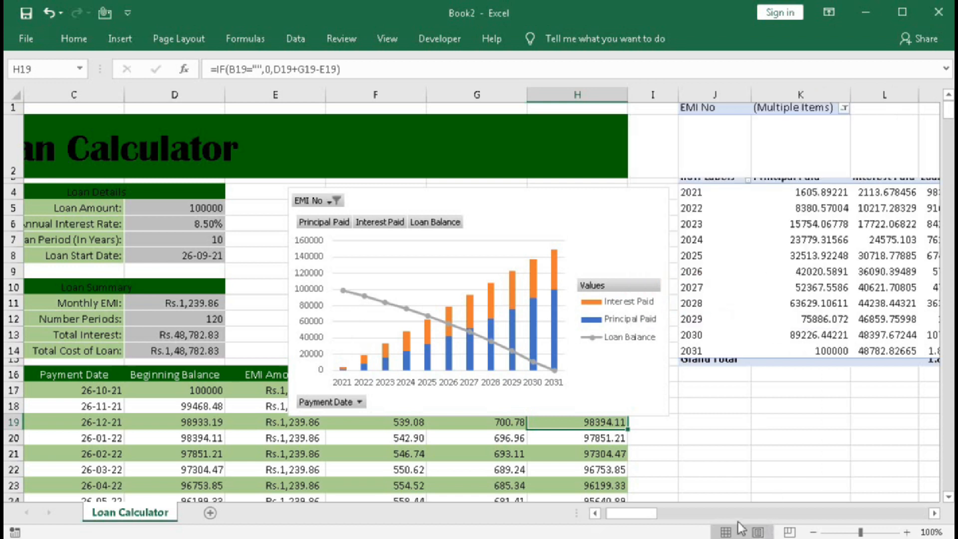
Remove the decimal places from the running totals and loan balances in K4:M14 of the PivotTable.
click(663, 514)
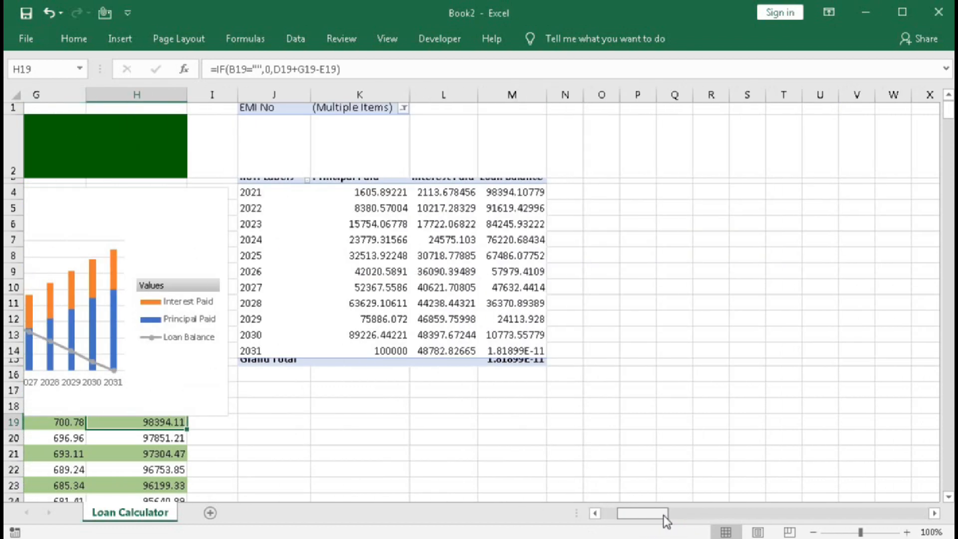
drag(663, 515, 662, 514)
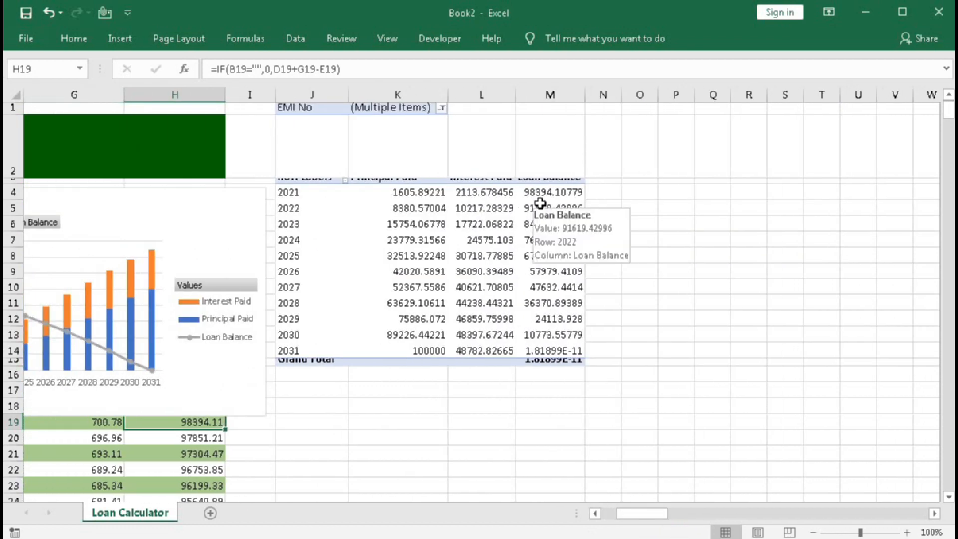
drag(395, 193, 546, 350)
click(74, 39)
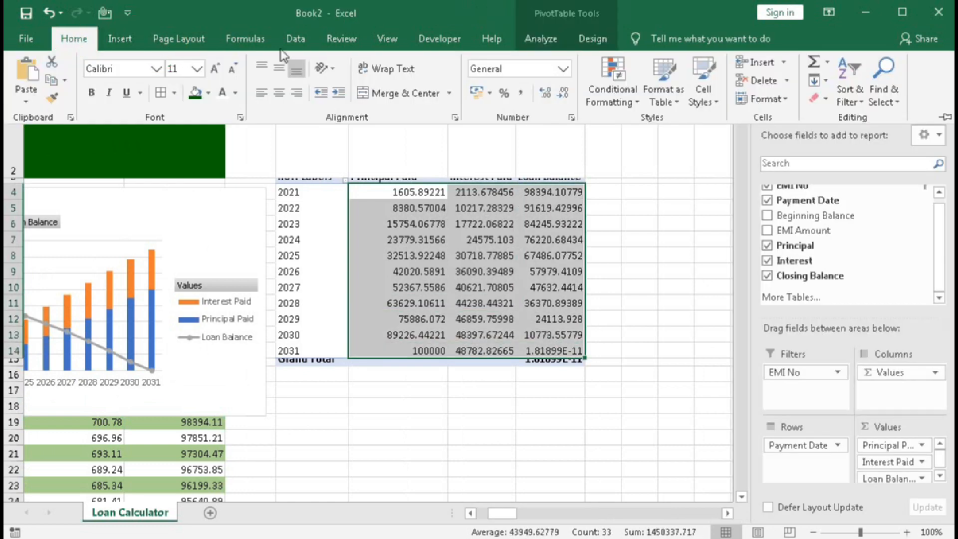
click(564, 95)
click(564, 95)
click(564, 95)
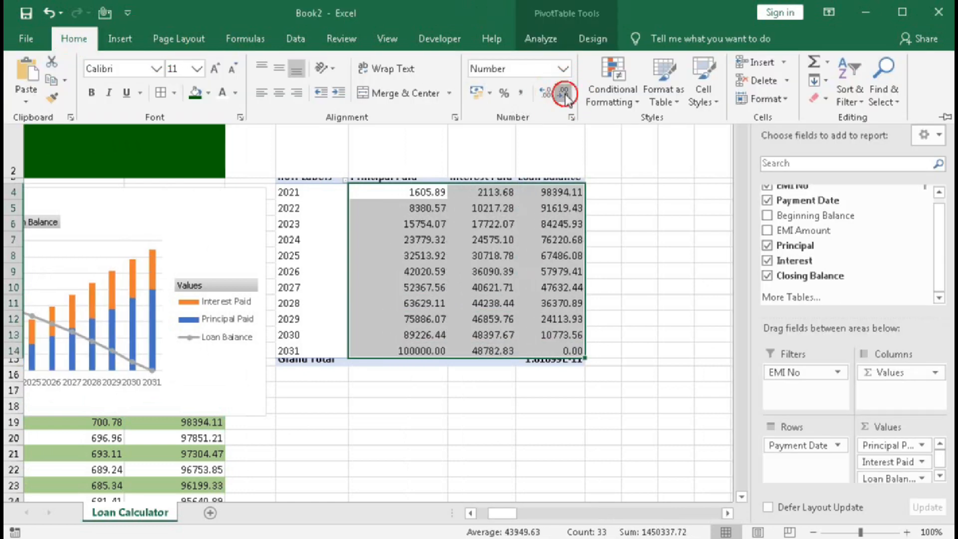
click(565, 95)
click(565, 94)
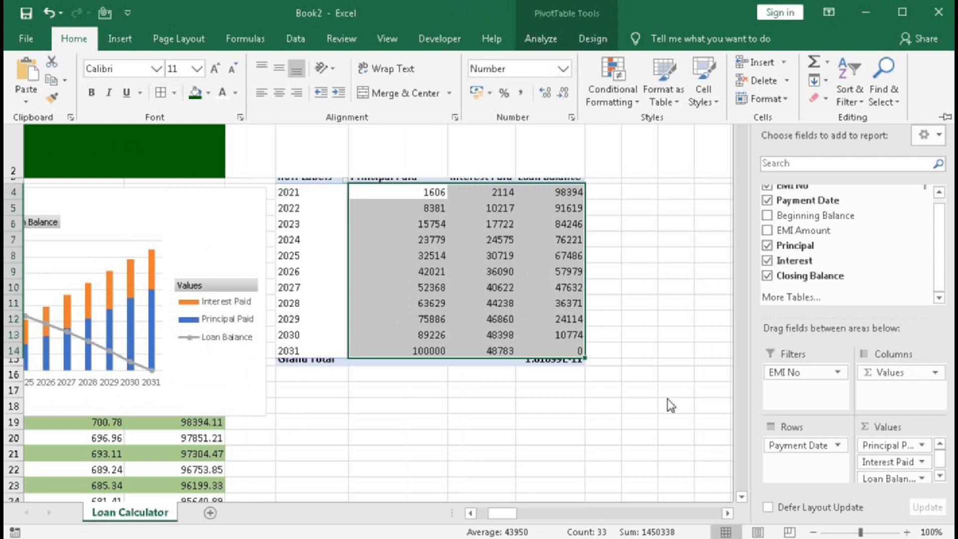
Give the Interest Paid columns in the PivotChart a solid light green fill.
drag(509, 516, 494, 514)
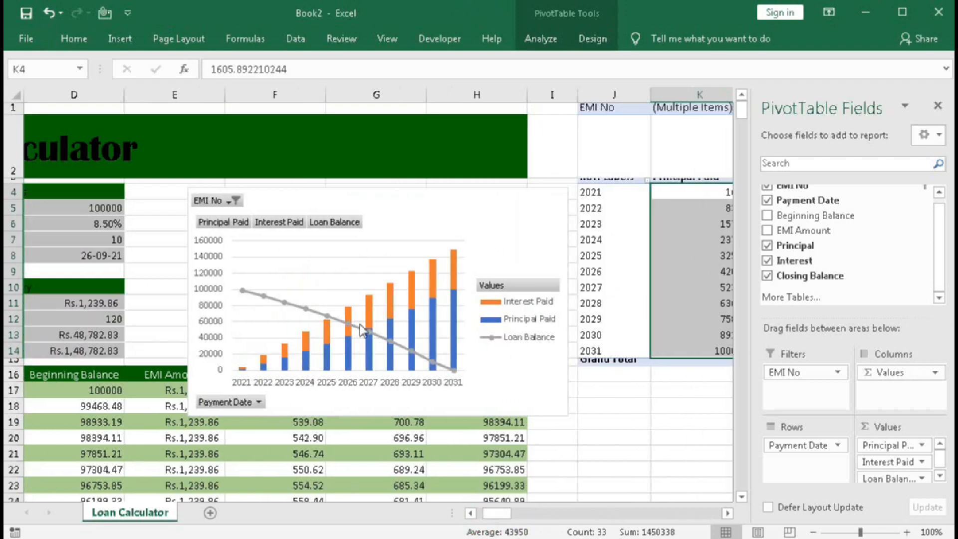
right_click(373, 308)
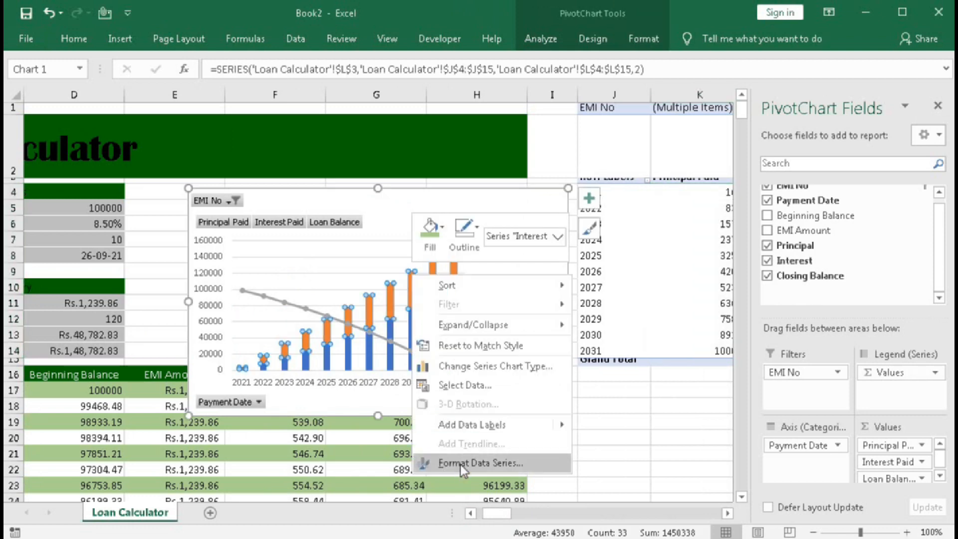
click(462, 461)
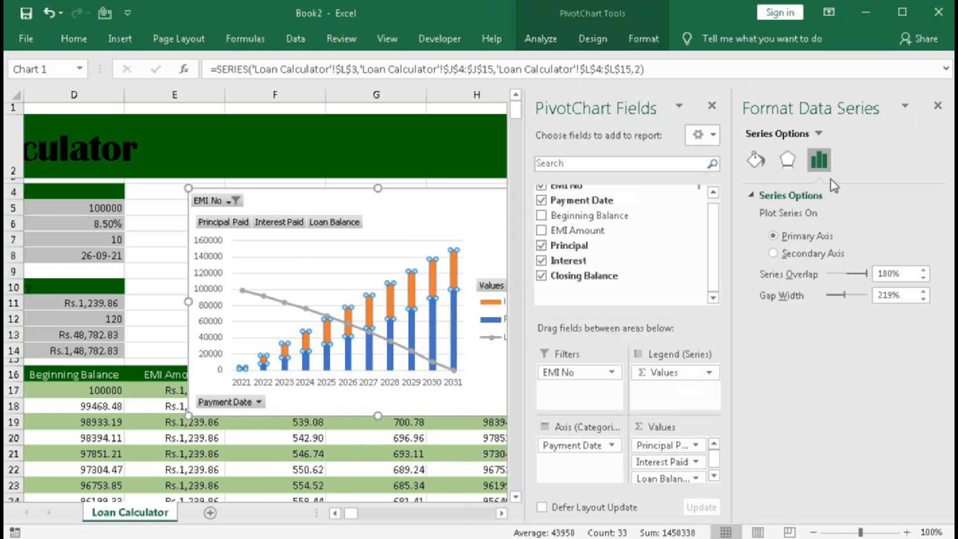
click(755, 159)
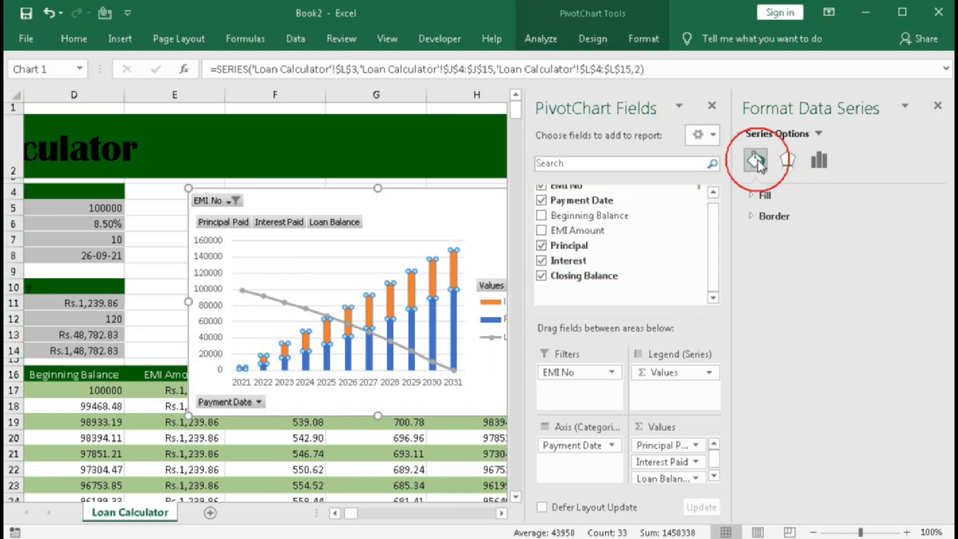
click(755, 196)
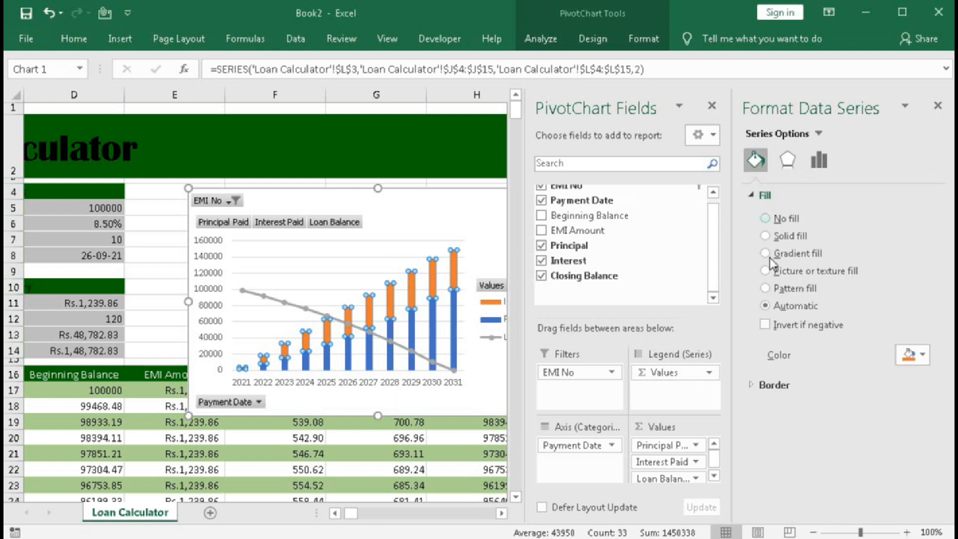
click(920, 355)
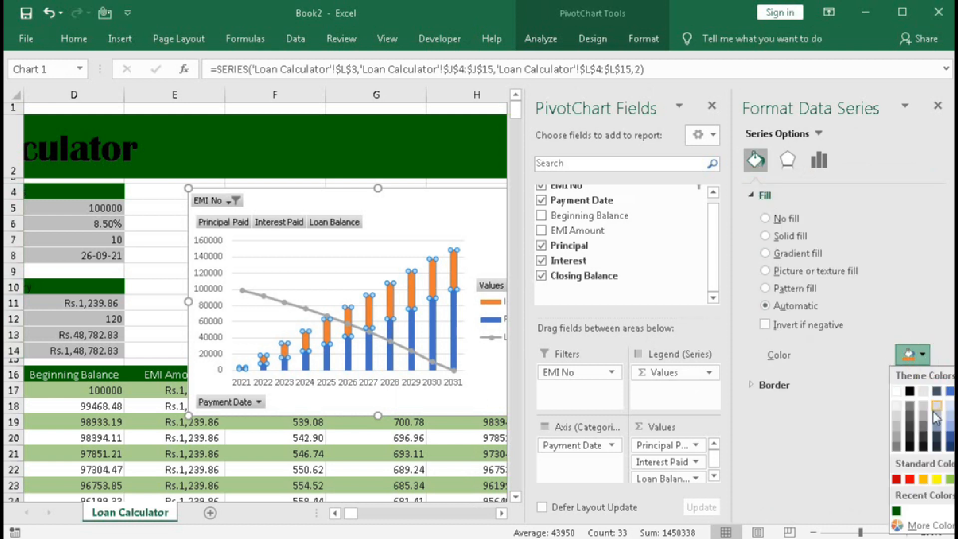
click(948, 480)
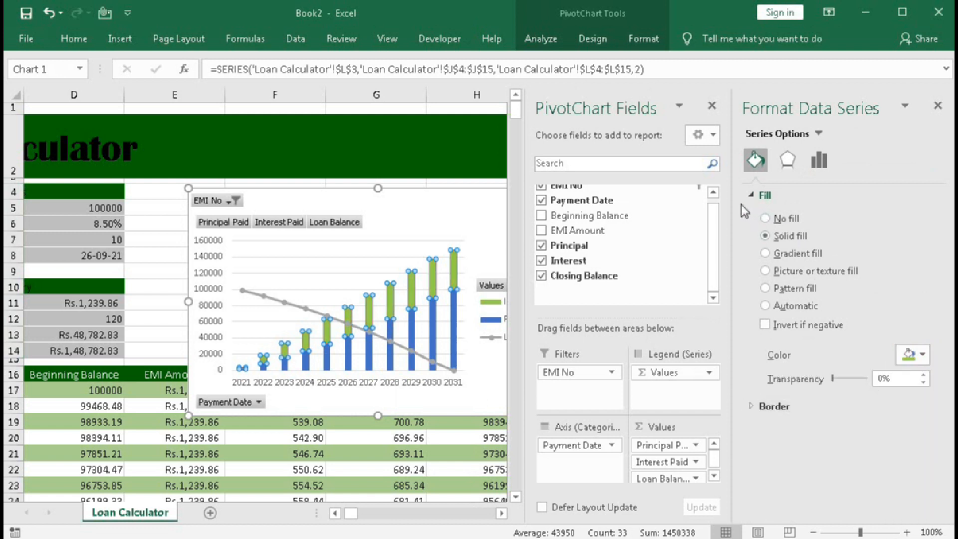
Give the Principal Paid columns in the PivotChart a solid dark green fill and close the formatting and field panes.
drag(787, 91, 589, 101)
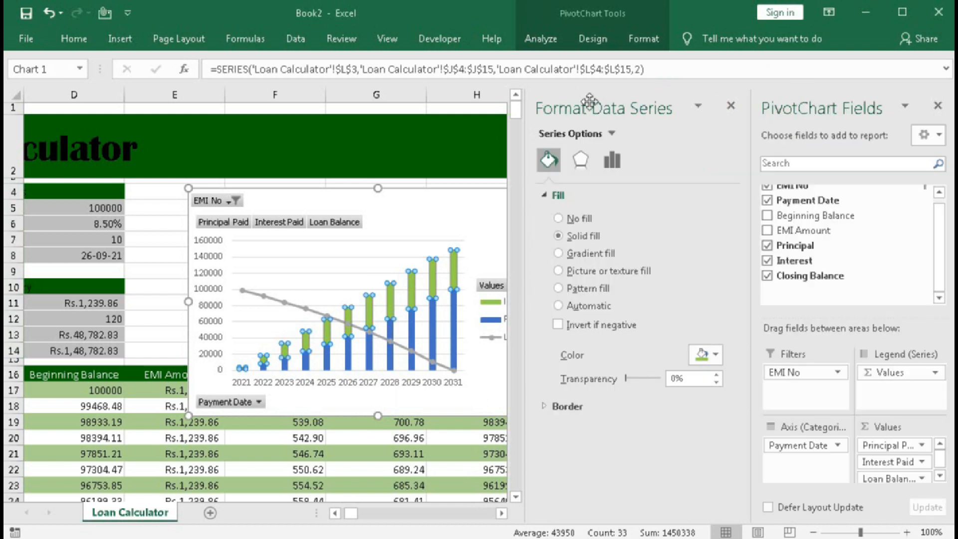
click(715, 357)
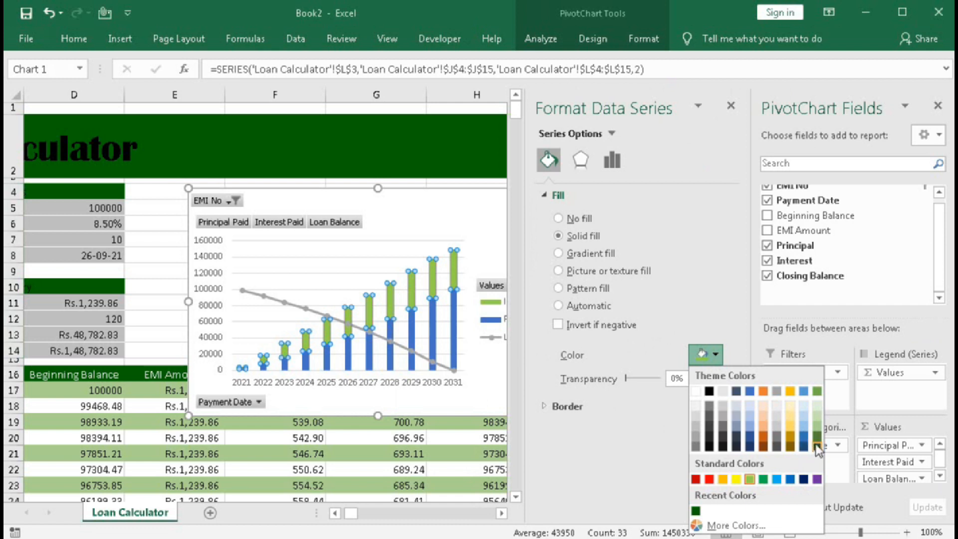
click(413, 330)
click(411, 324)
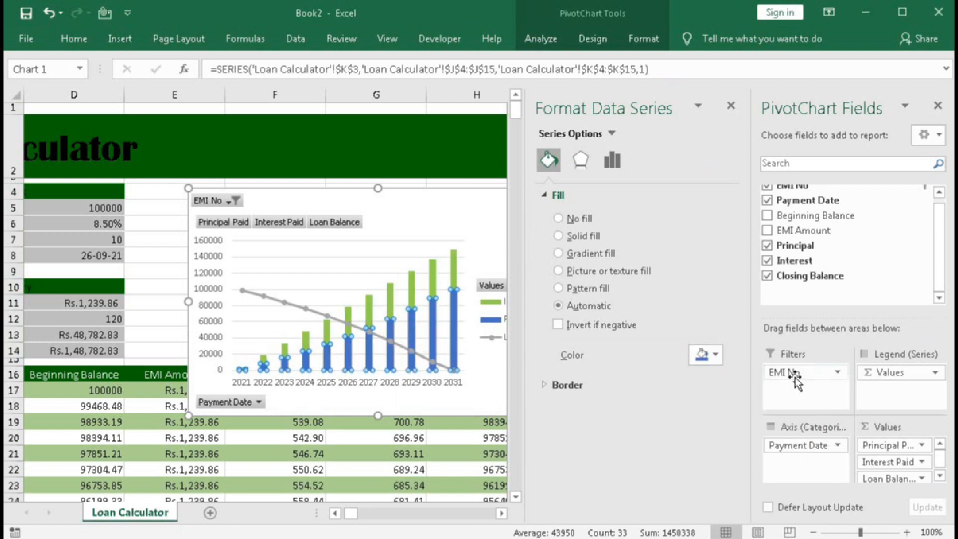
click(715, 354)
click(814, 436)
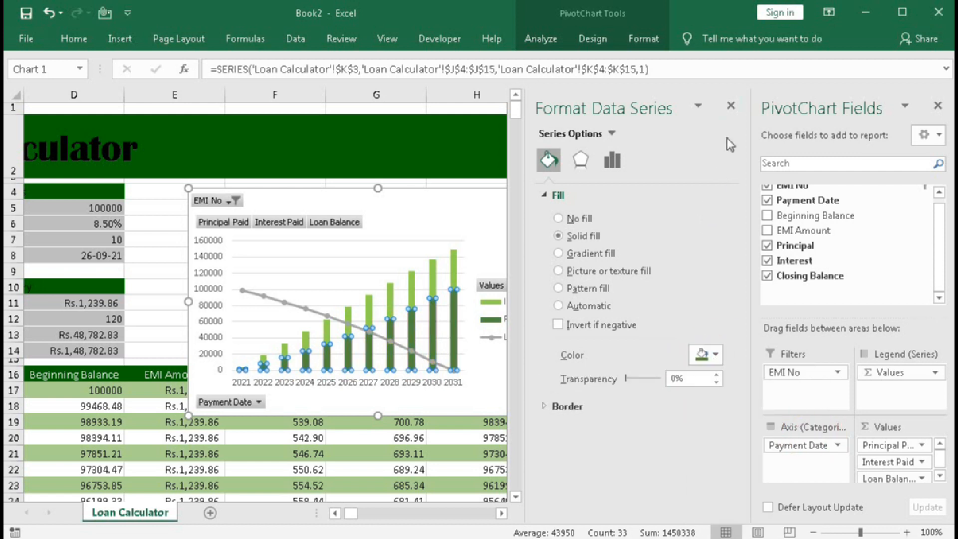
click(731, 108)
click(937, 105)
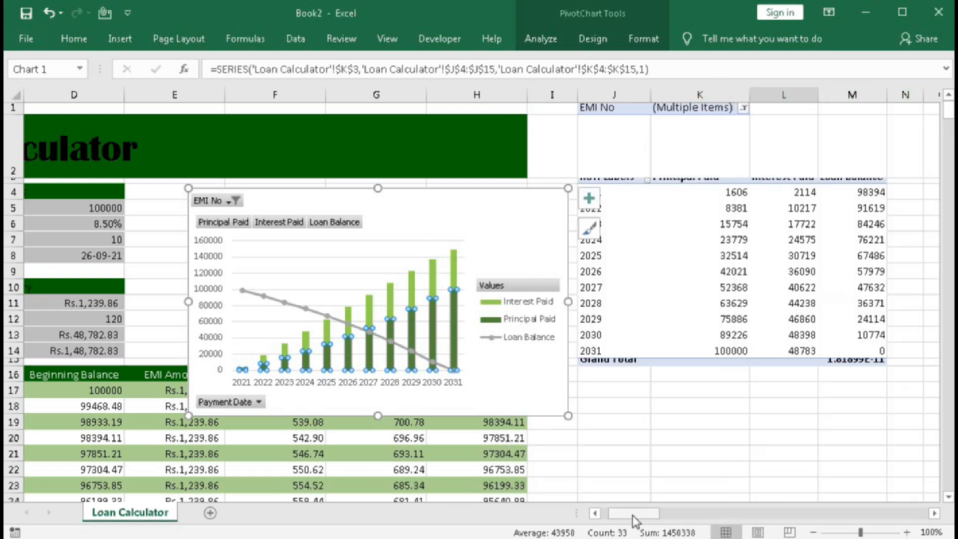
Increase the row height of rows 5 to 8 and 11 to 14 in the loan details and summary blocks.
drag(633, 514, 621, 519)
drag(13, 207, 13, 256)
drag(9, 303, 12, 350)
right_click(15, 321)
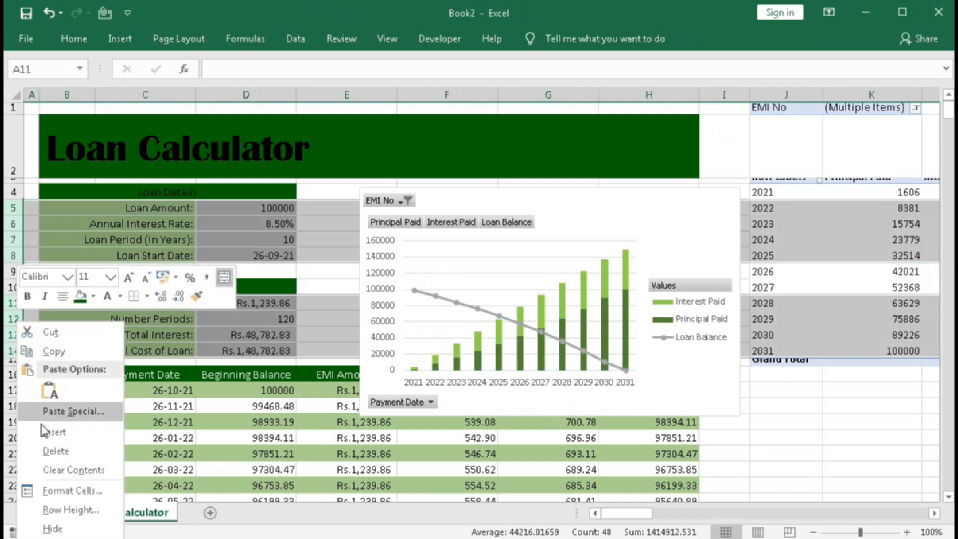
click(71, 509)
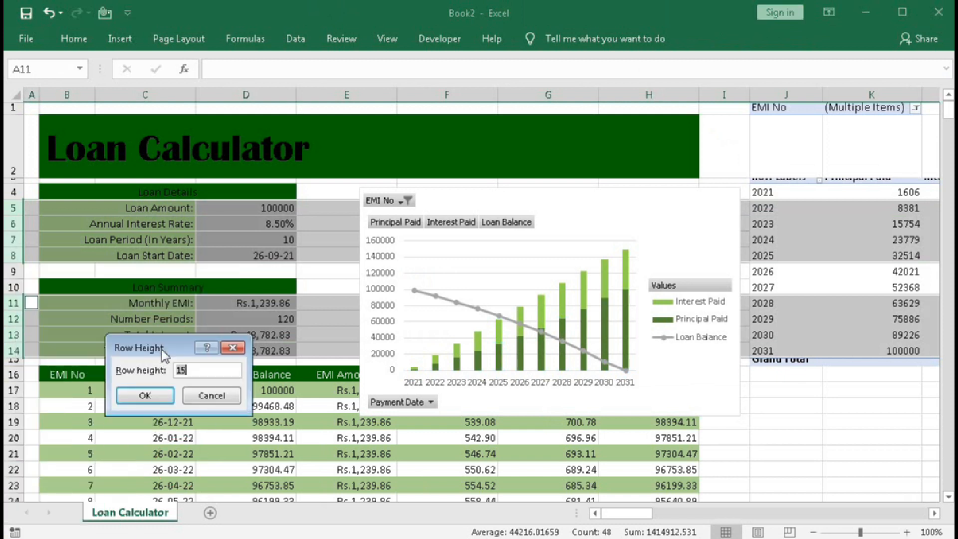
click(162, 395)
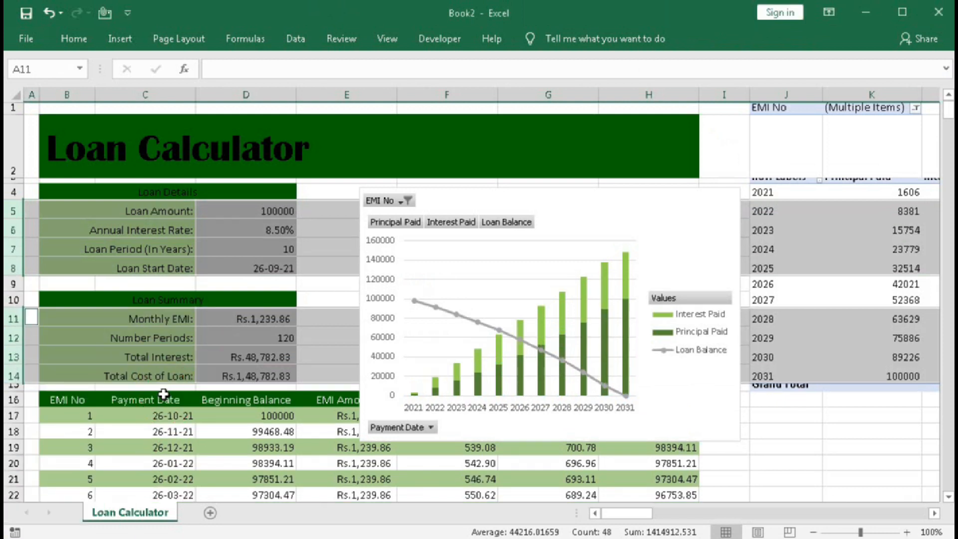
Fit the PivotChart beside the loan details across columns E to H, above the payment schedule, at about 2.62" high and 5.24" wide.
click(433, 202)
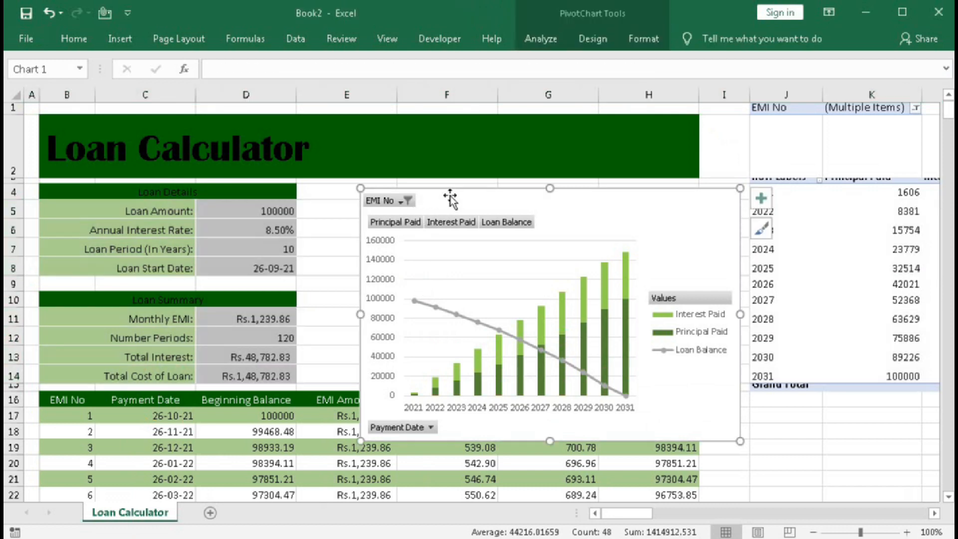
drag(479, 194, 420, 192)
drag(681, 310, 696, 311)
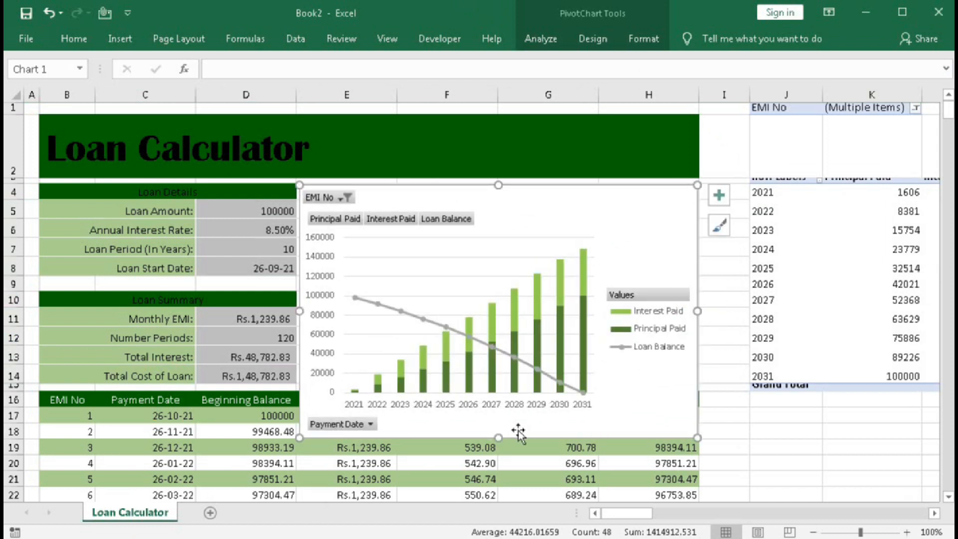
drag(494, 434, 494, 384)
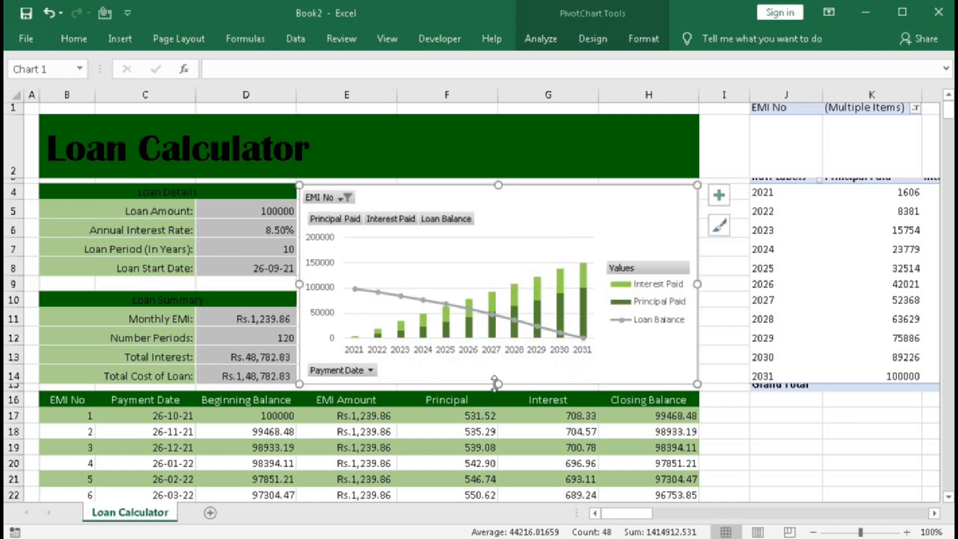
Hide all field buttons on the PivotChart and apply the quick layout Layout 3.
right_click(321, 202)
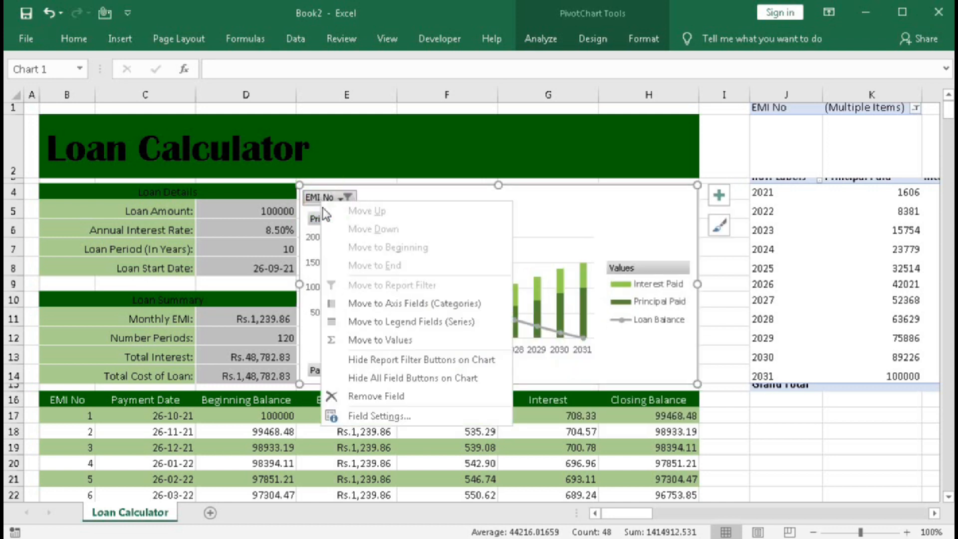
click(426, 379)
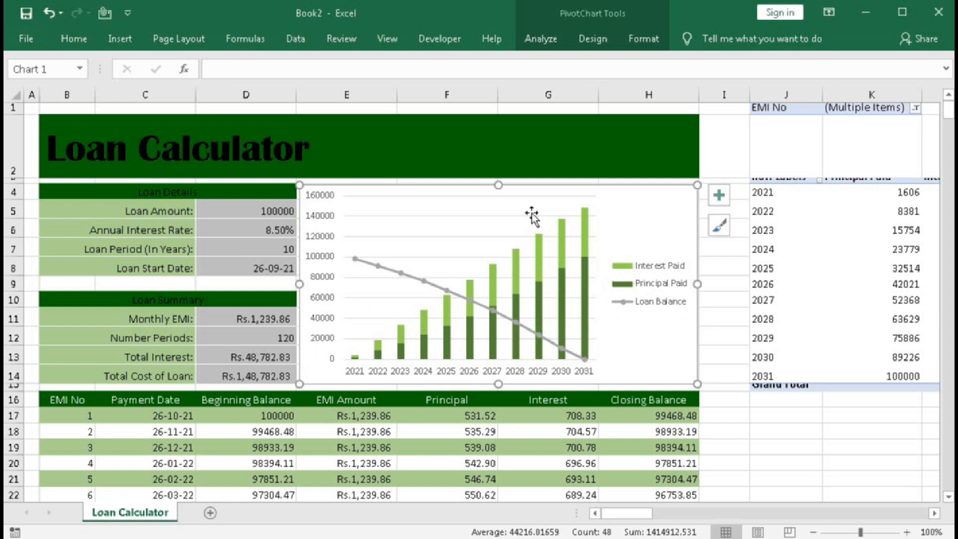
click(634, 45)
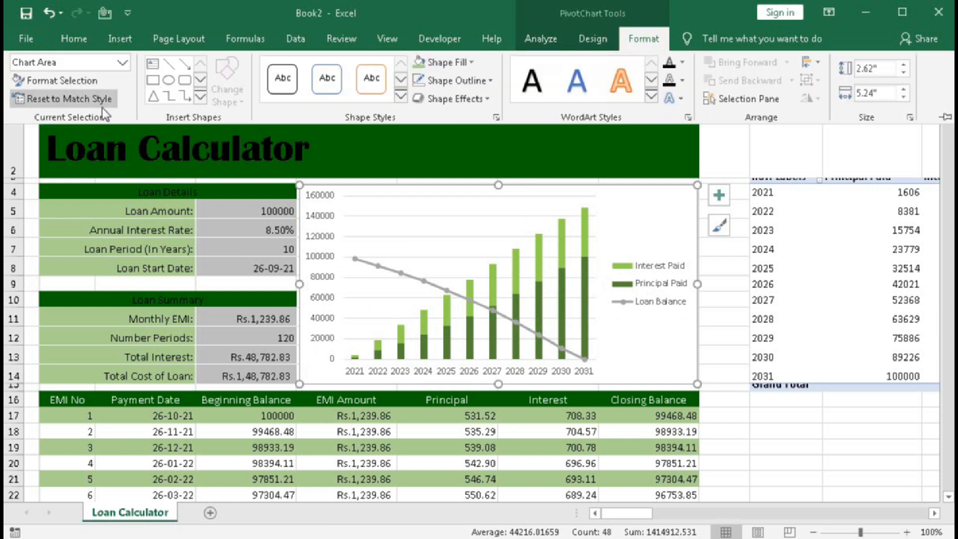
click(593, 39)
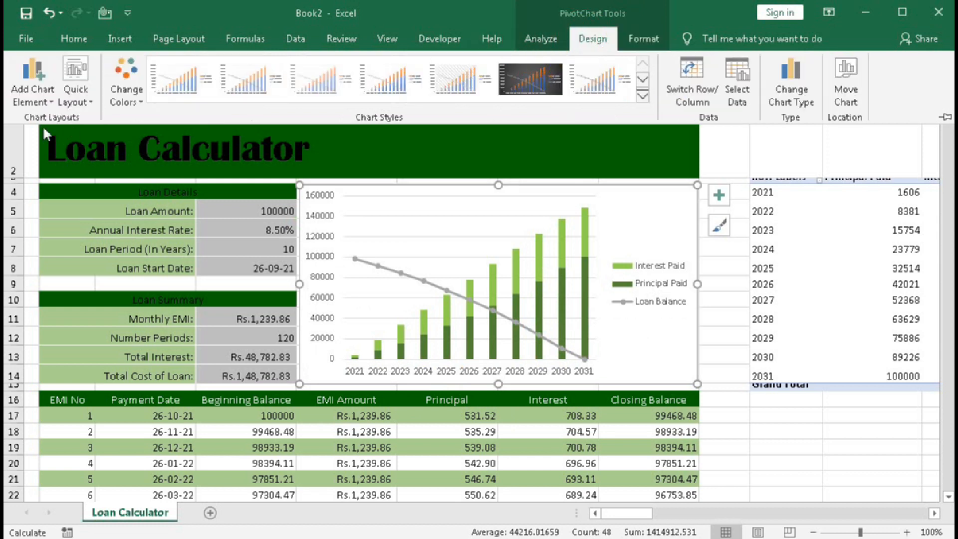
click(67, 99)
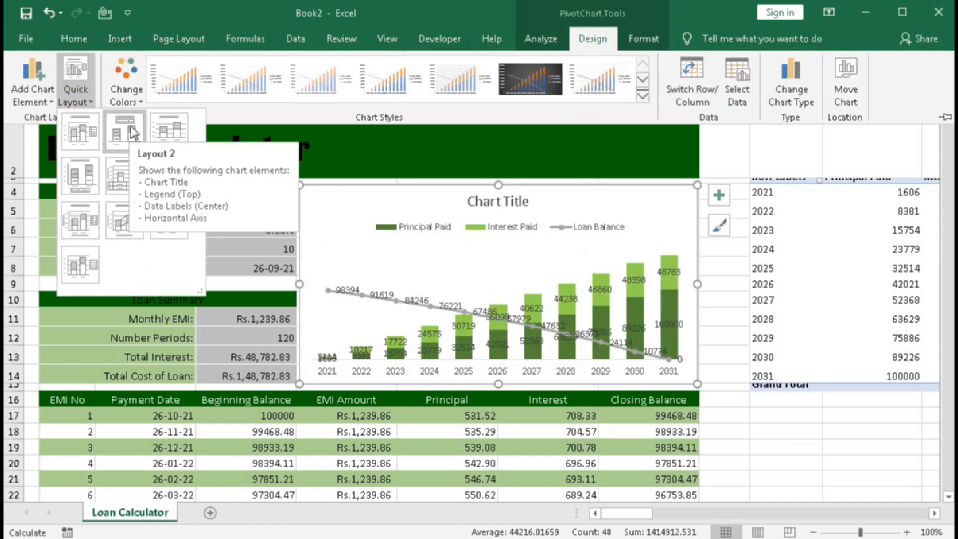
click(181, 127)
Delete the chart title from the PivotChart.
click(484, 201)
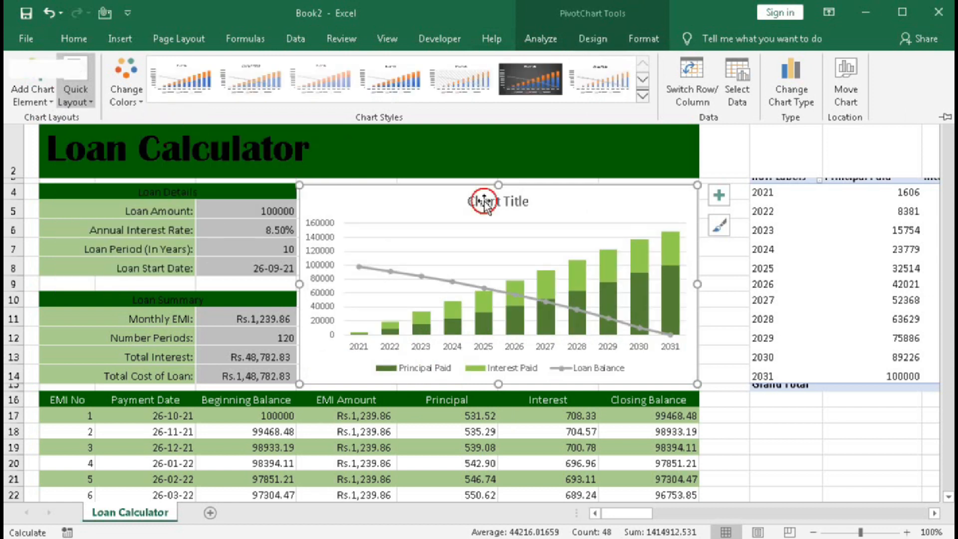
click(484, 201)
right_click(485, 204)
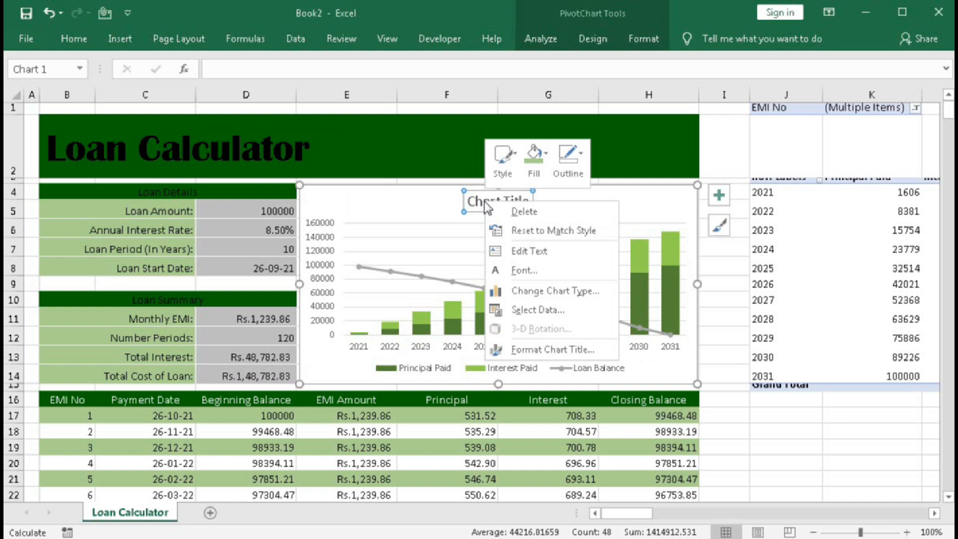
click(468, 189)
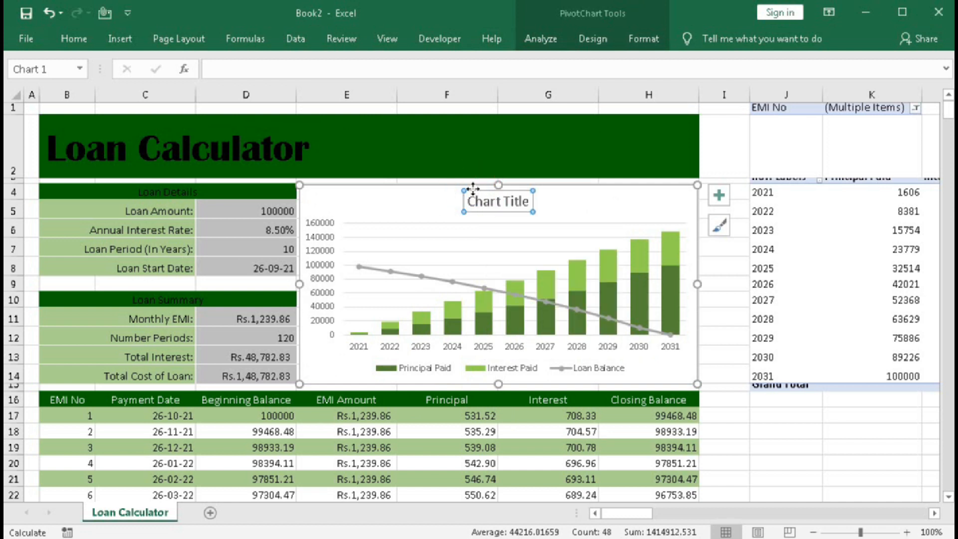
key(Delete)
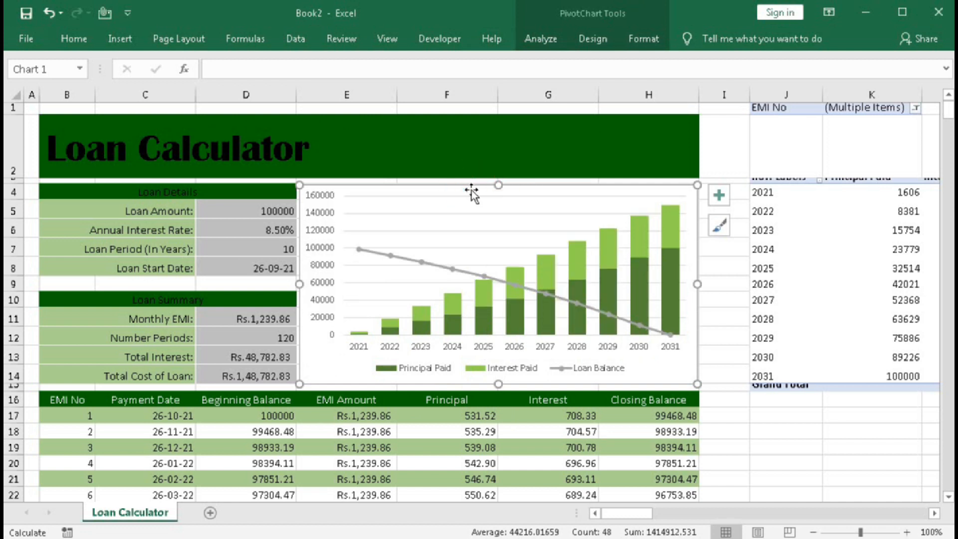
Move the chart legend above the plot area and stretch the plot area to fill the remaining chart height.
click(495, 208)
drag(514, 195, 509, 220)
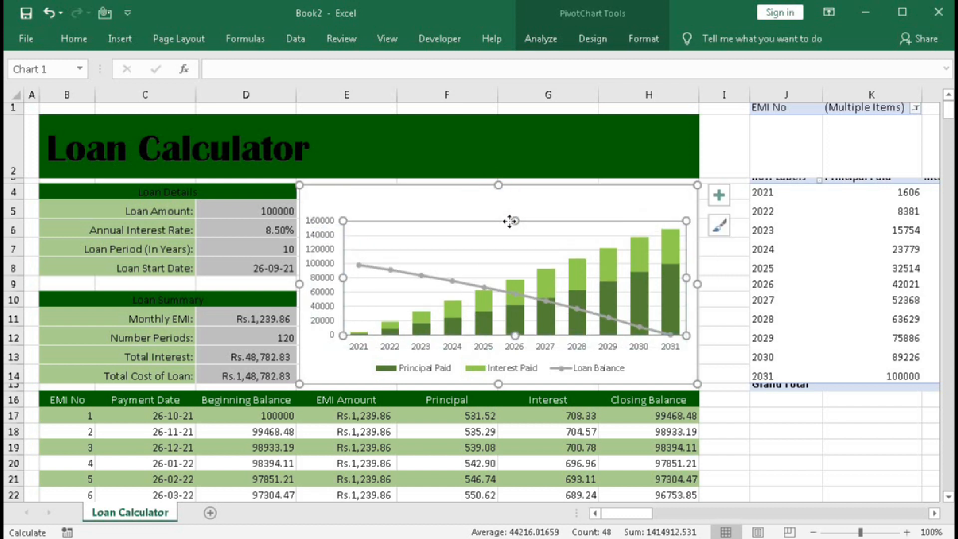
click(486, 362)
drag(484, 360, 489, 190)
click(452, 256)
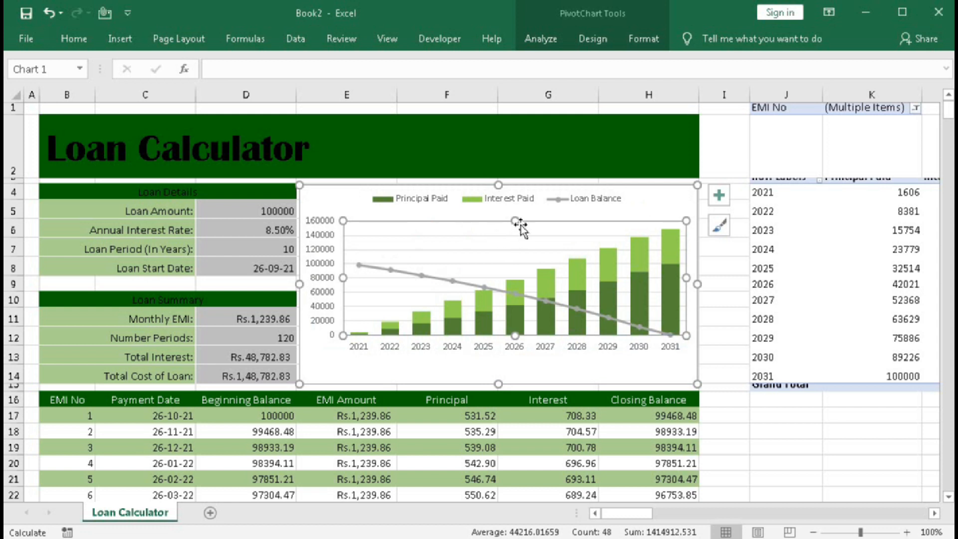
drag(516, 221, 509, 207)
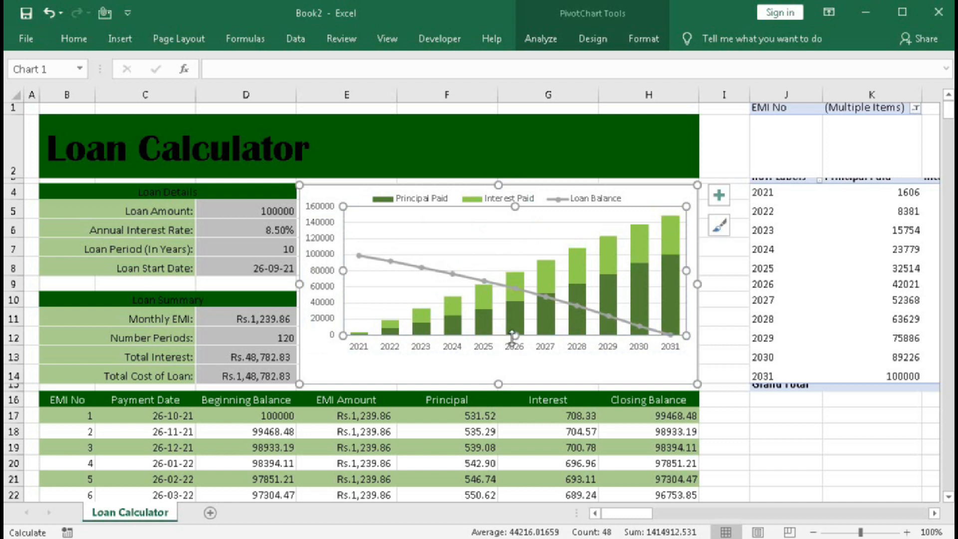
drag(512, 335, 513, 363)
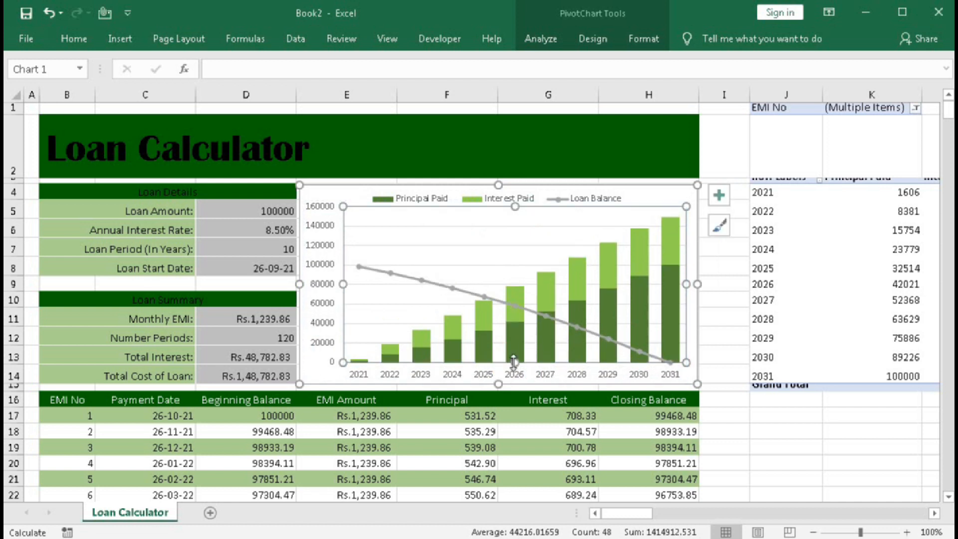
click(785, 415)
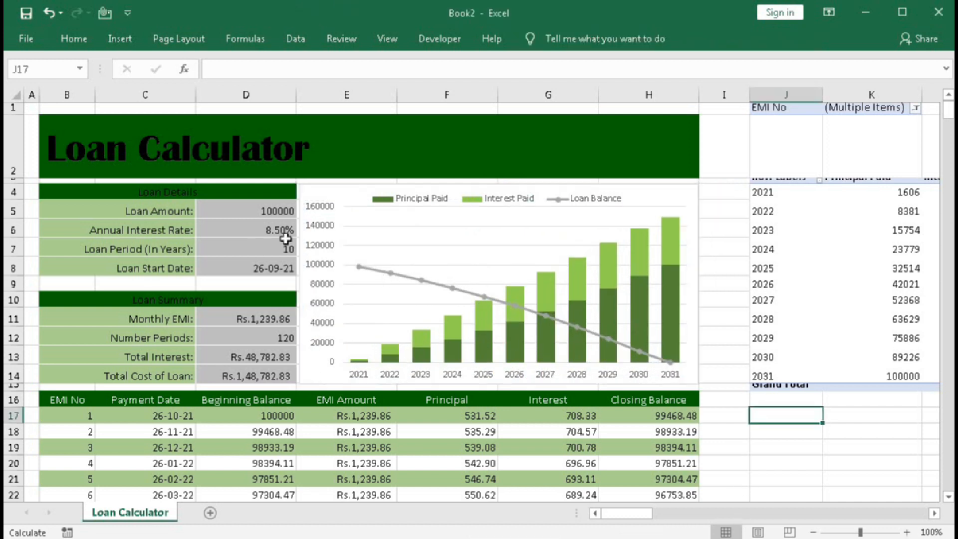
scroll(488, 375, down, 2)
scroll(489, 376, up, 1)
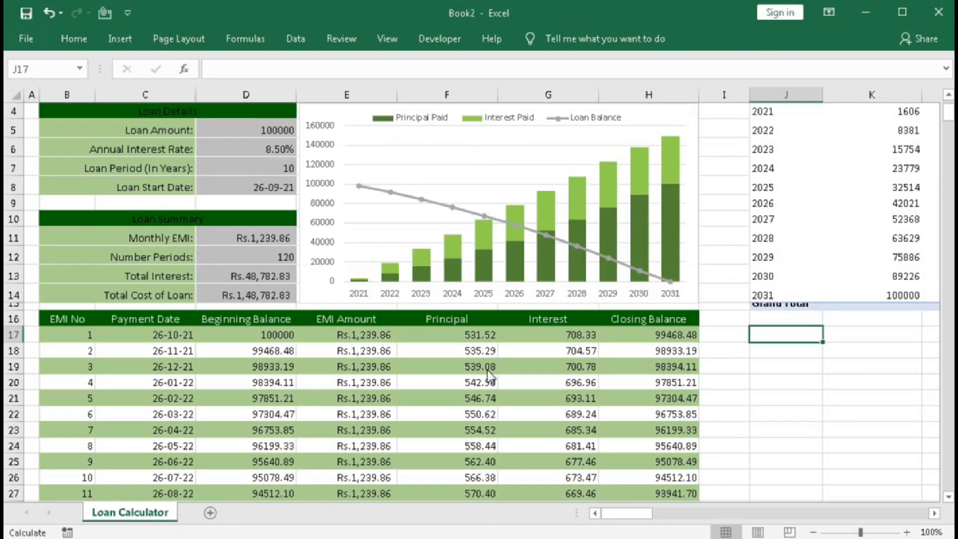
scroll(489, 376, down, 2)
scroll(490, 377, up, 3)
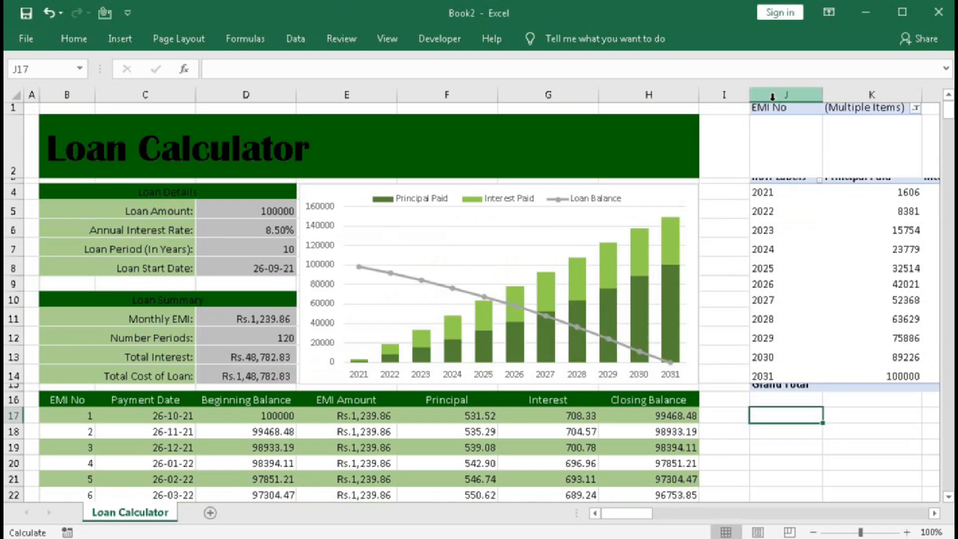
Hide columns J to M, which contain the PivotTable.
drag(785, 95, 876, 92)
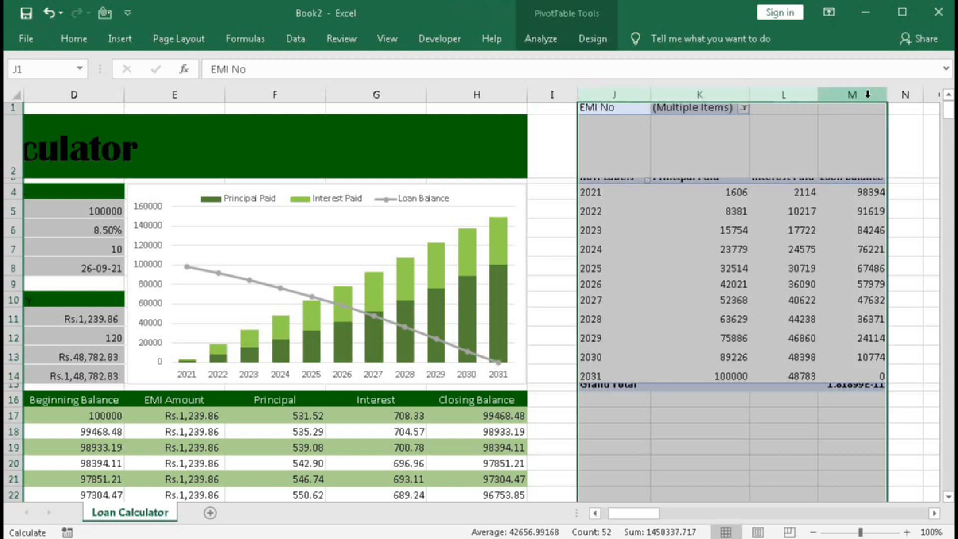
right_click(854, 97)
click(863, 303)
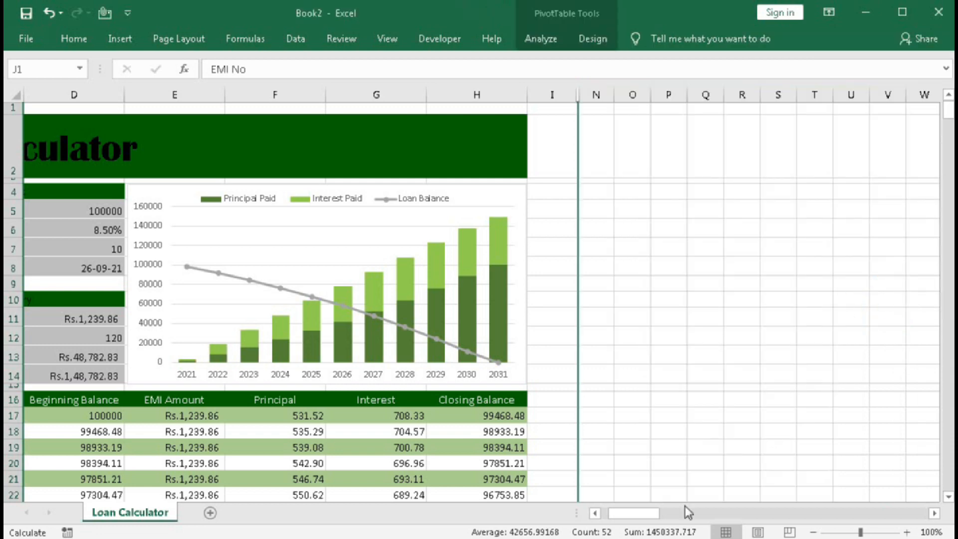
drag(628, 513, 615, 513)
click(768, 317)
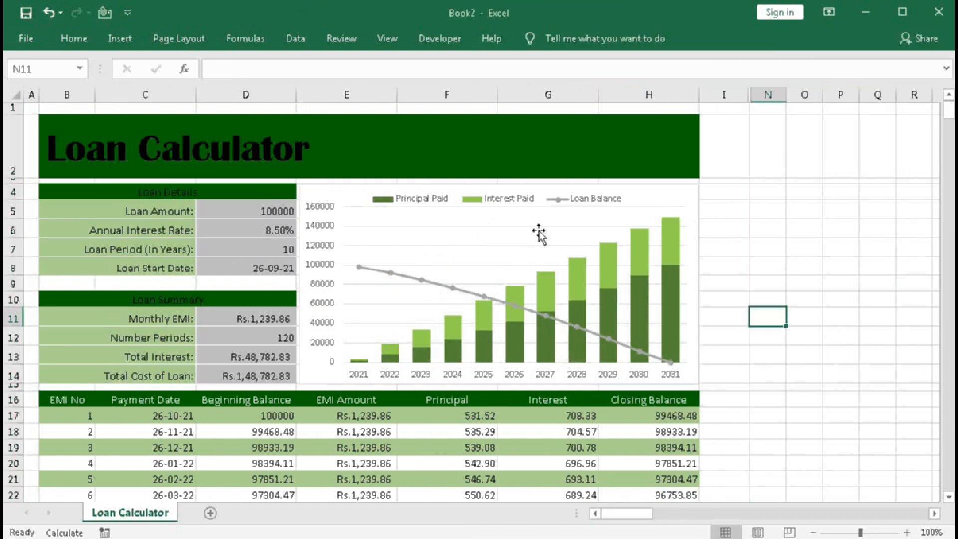
Insert the picture creatingautoloancarpaymentcalculatorinwordpress from the Desktop folder into the sheet.
click(112, 45)
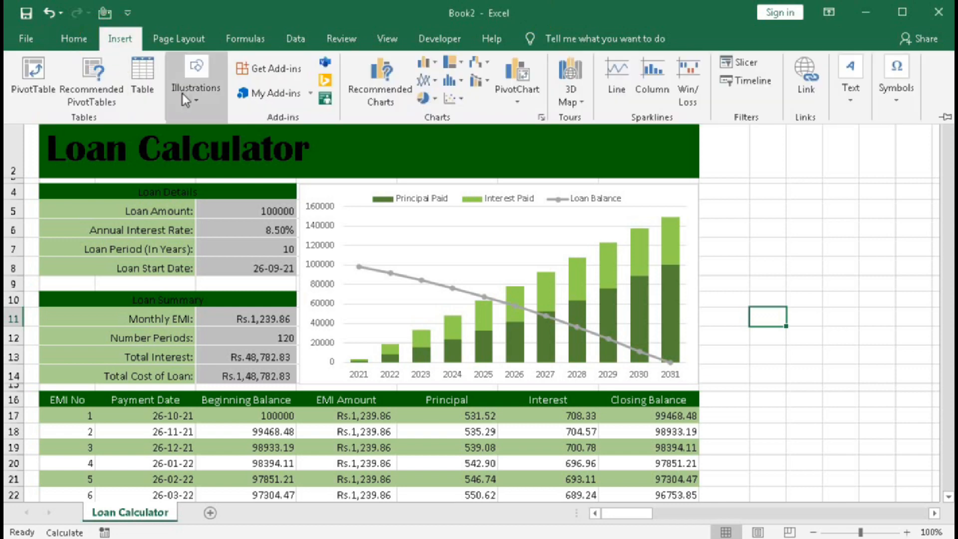
click(195, 103)
click(197, 139)
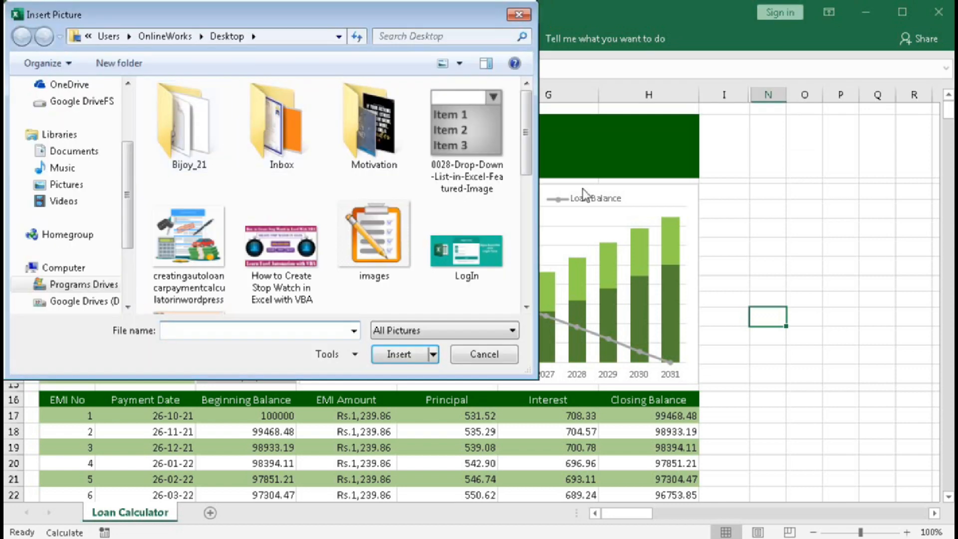
click(188, 237)
click(398, 354)
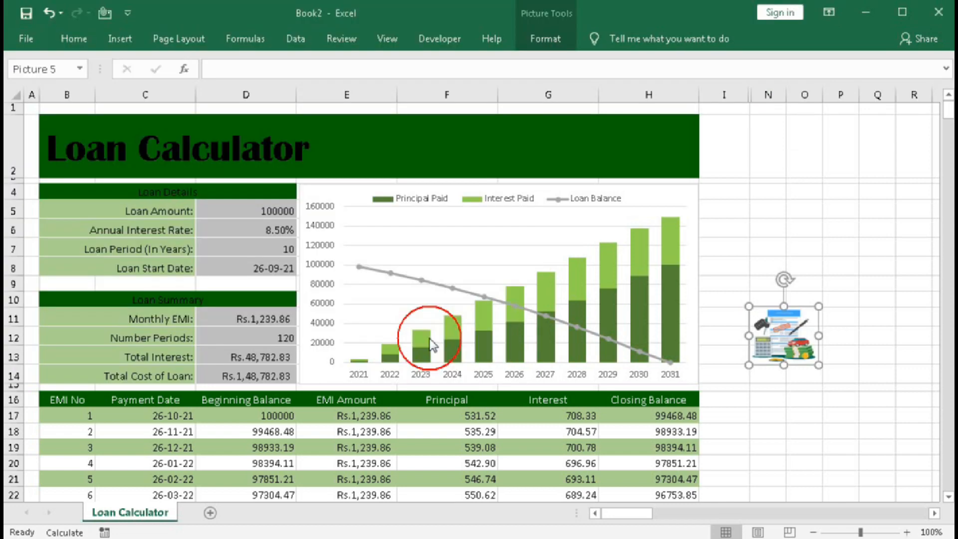
Place the inserted picture at the right end of the Loan Calculator title banner and enlarge it to span the banner's height.
drag(768, 302, 624, 120)
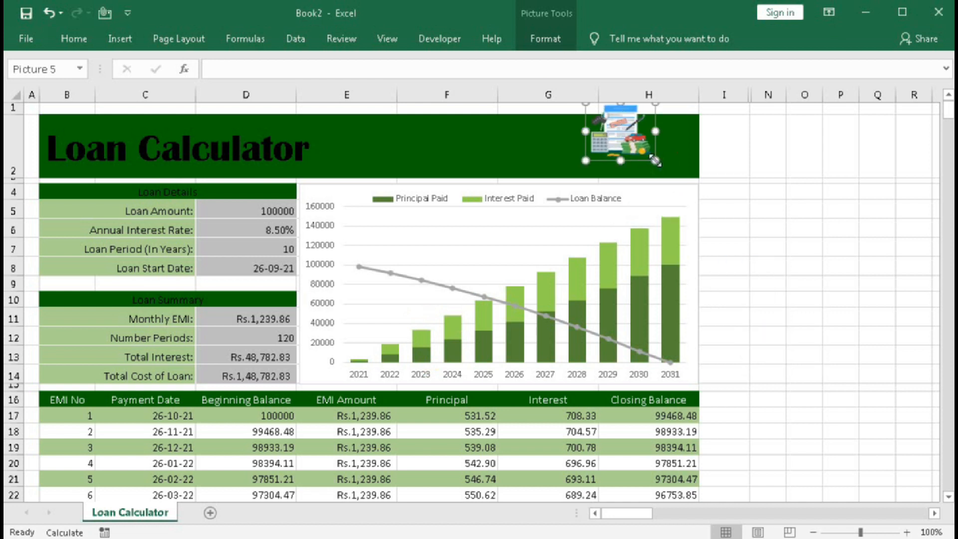
drag(651, 157, 694, 191)
click(804, 224)
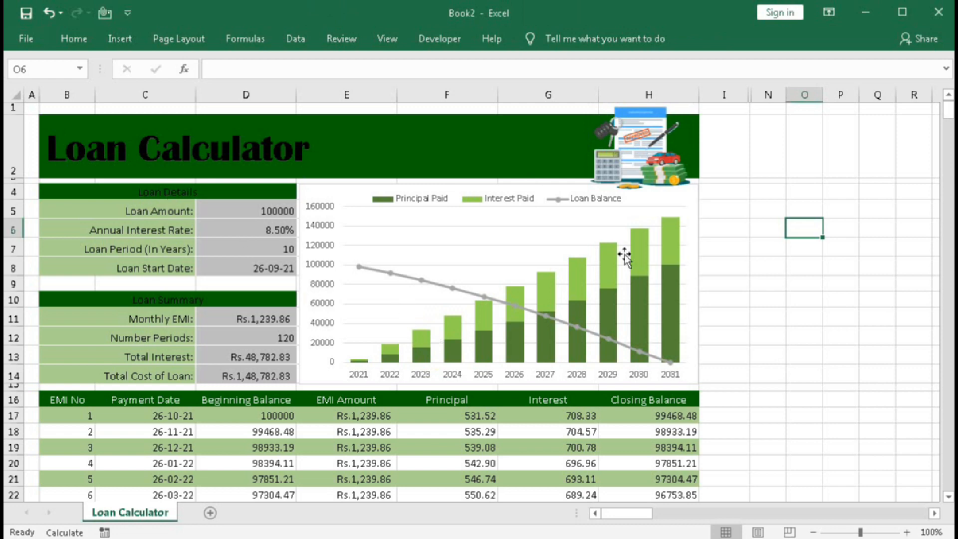
Set the Loan Amount to 50000 and the Loan Period to 5 years in the Loan Details section.
scroll(522, 342, down, 10)
scroll(522, 342, up, 10)
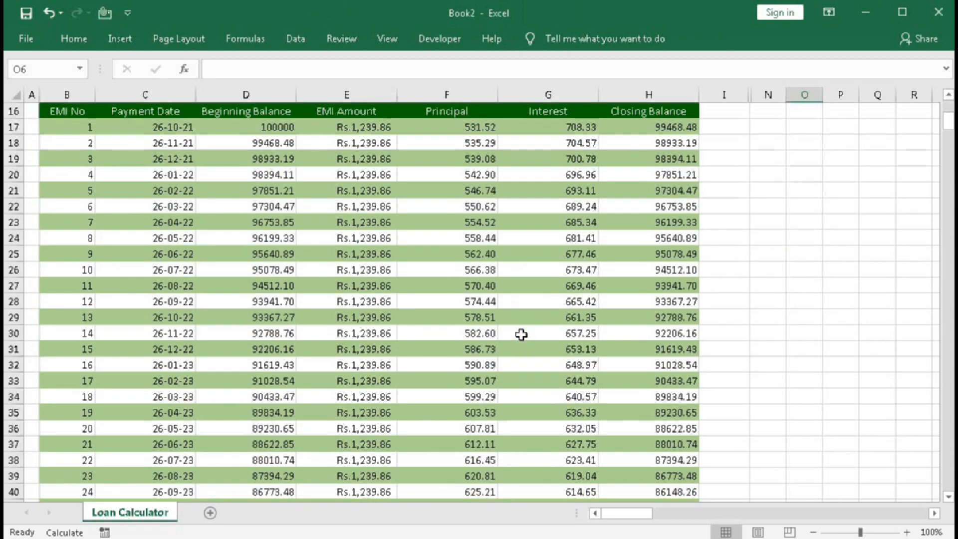
click(274, 212)
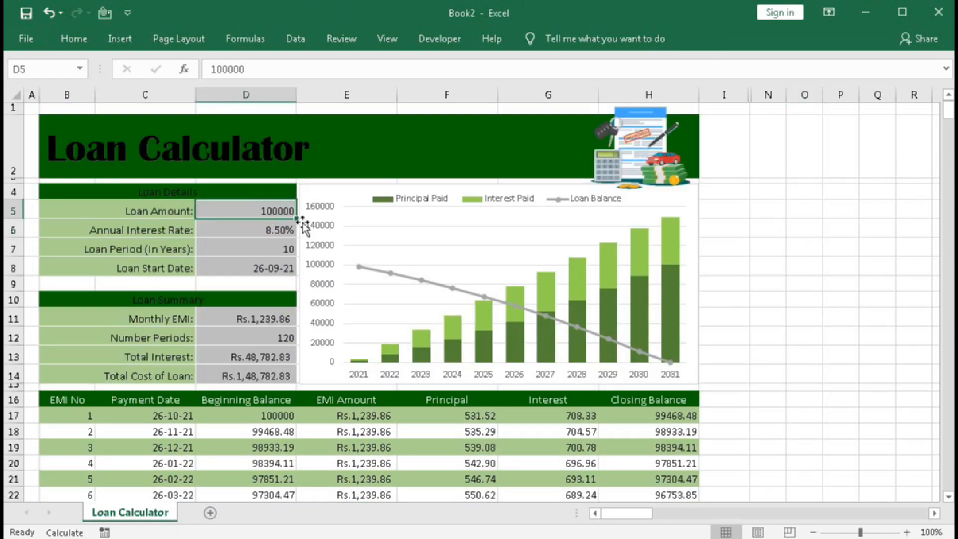
text(50)
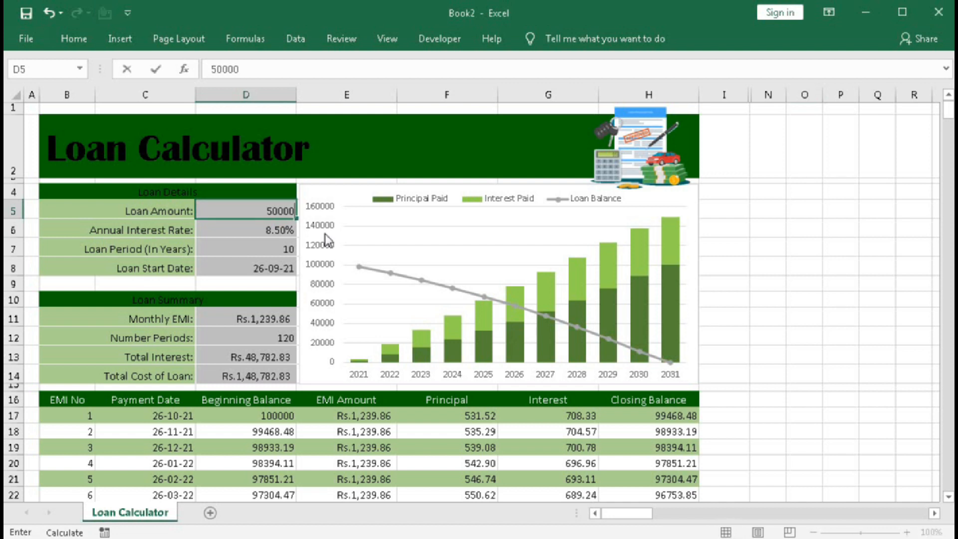
key(Return)
click(251, 251)
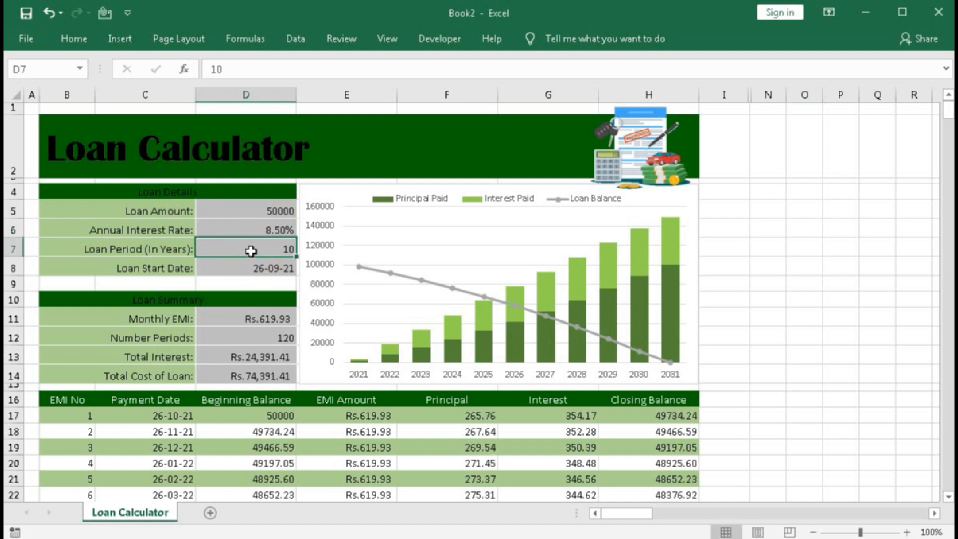
text(5)
key(Return)
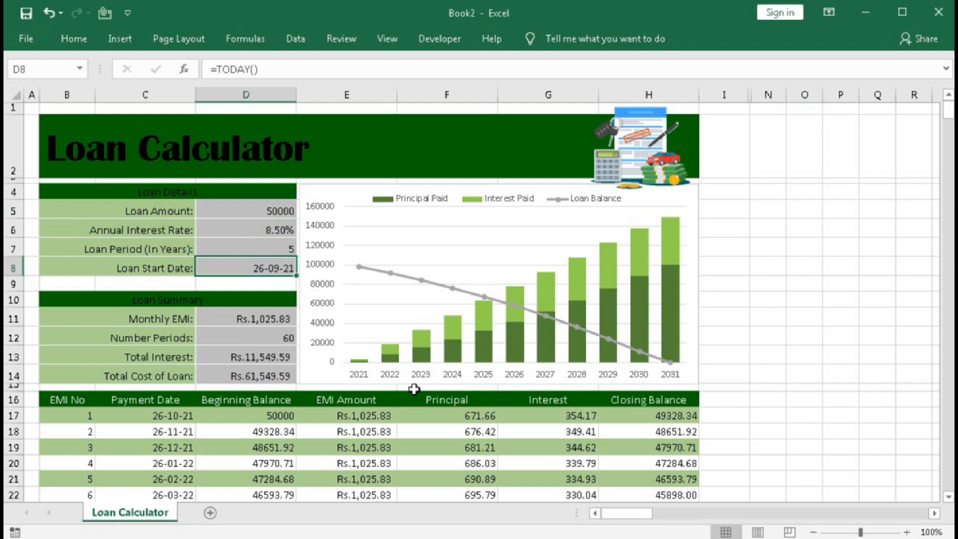
Refresh the PivotChart's data to match the changed loan details, and leave the chart deselected.
scroll(650, 468, down, 19)
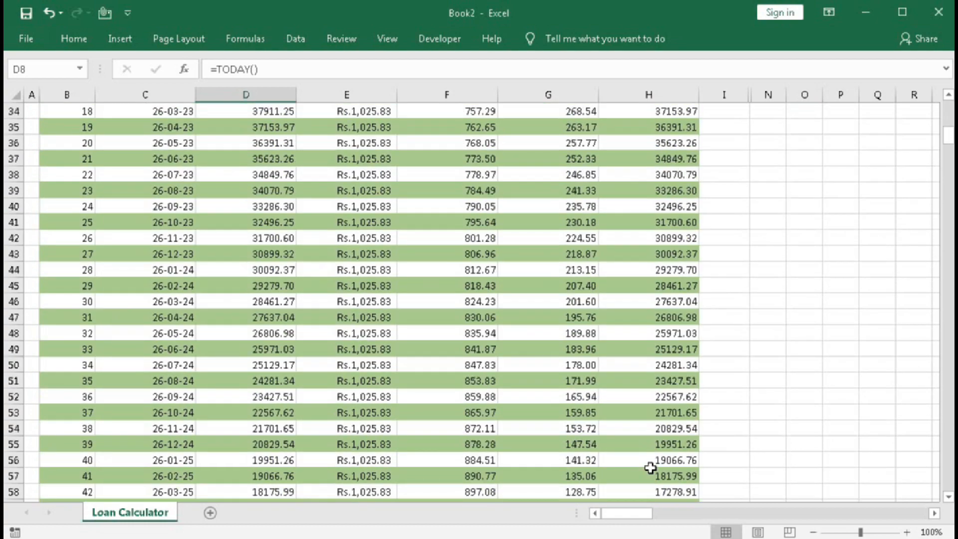
scroll(507, 380, up, 19)
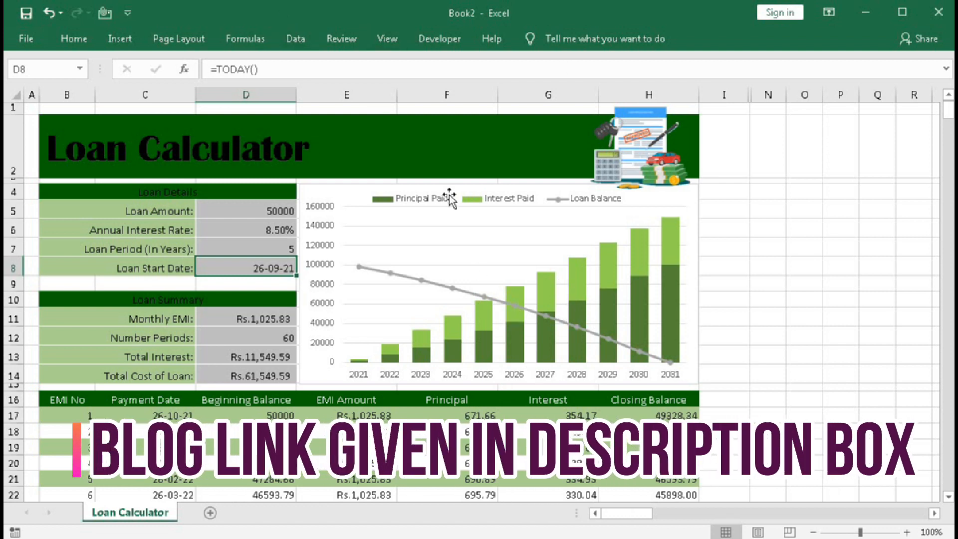
click(446, 232)
click(547, 43)
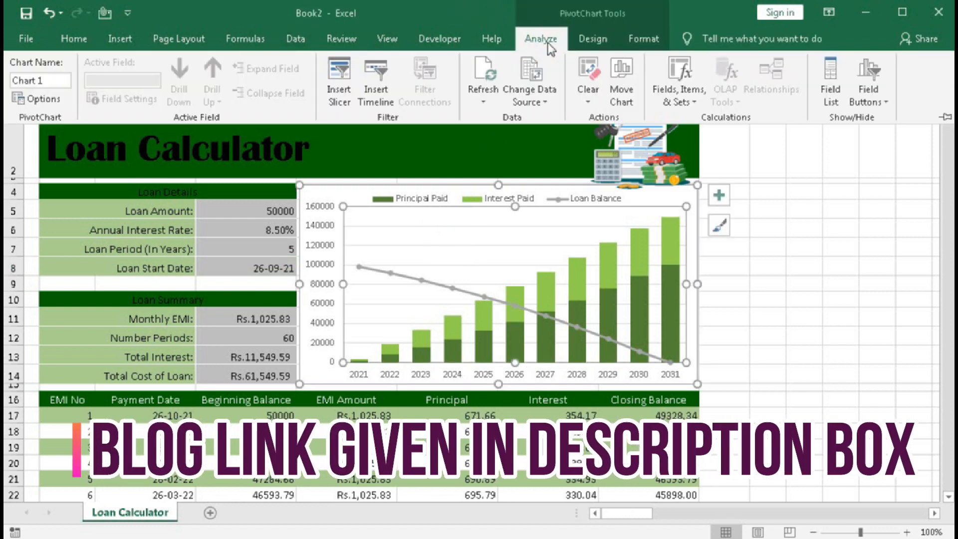
click(483, 73)
click(767, 299)
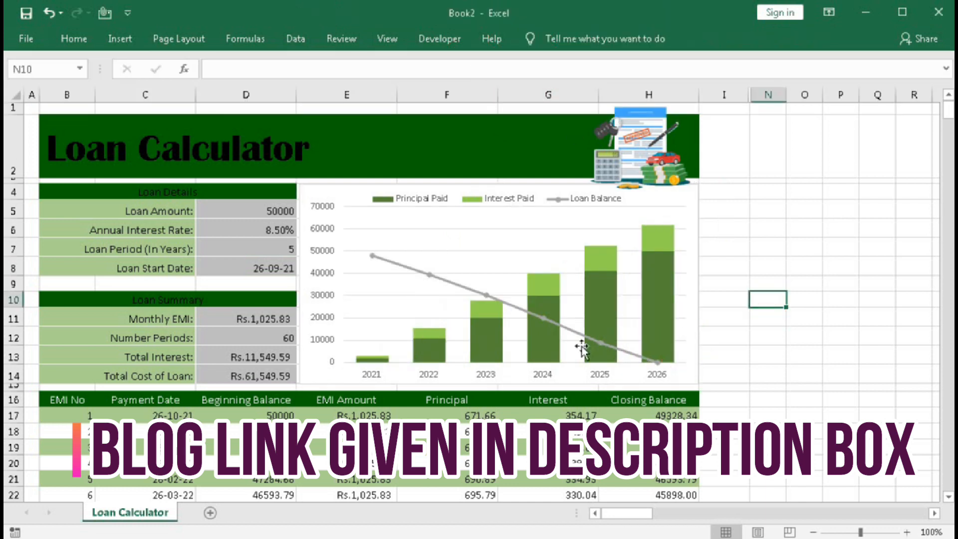